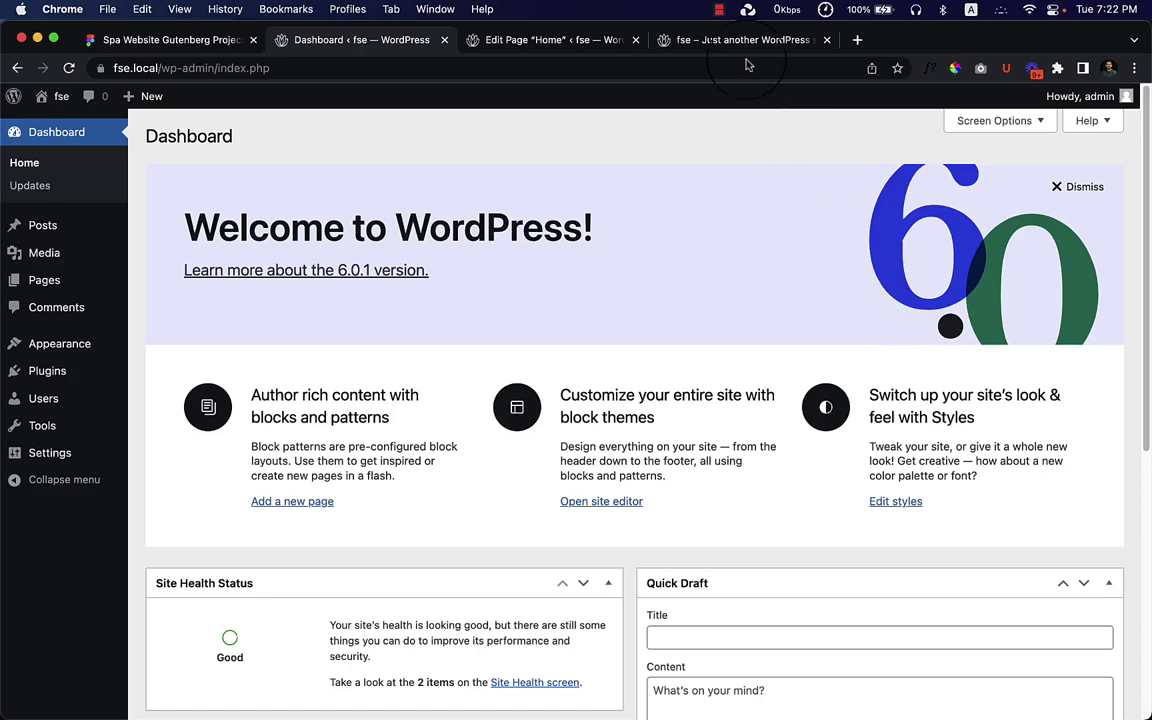
# Review the live home page down to its testimonial, and compare it with the appointment section in the Figma design
pyautogui.click(740, 40)
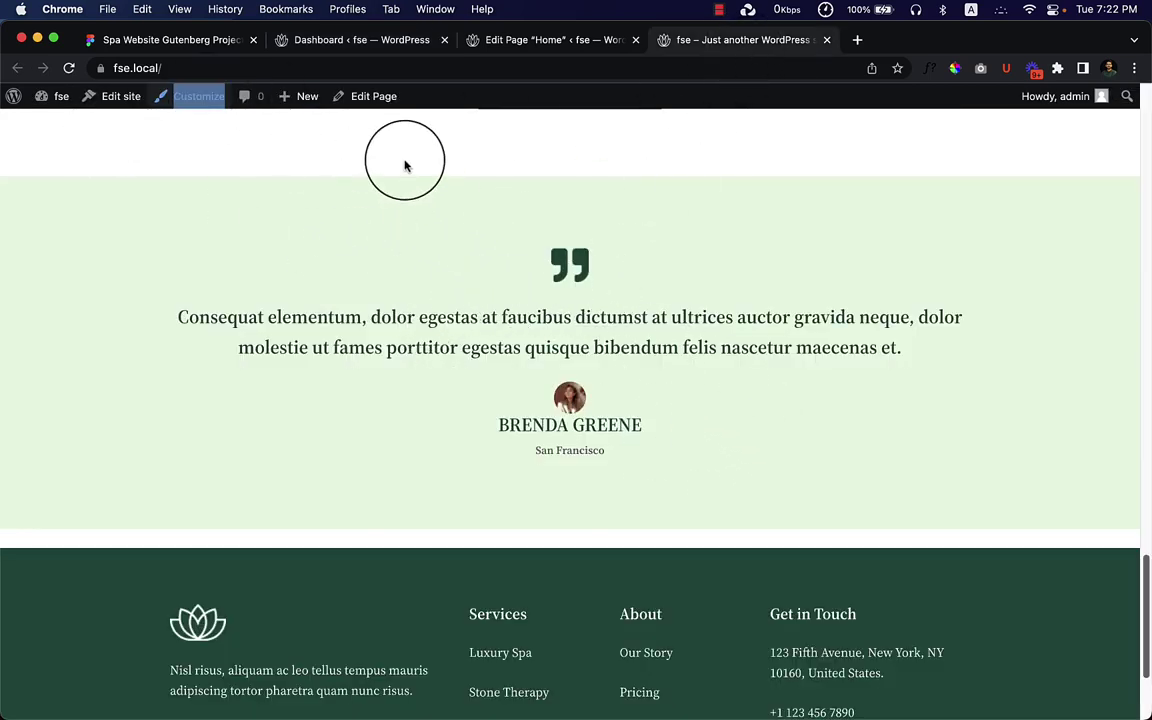
pyautogui.click(206, 46)
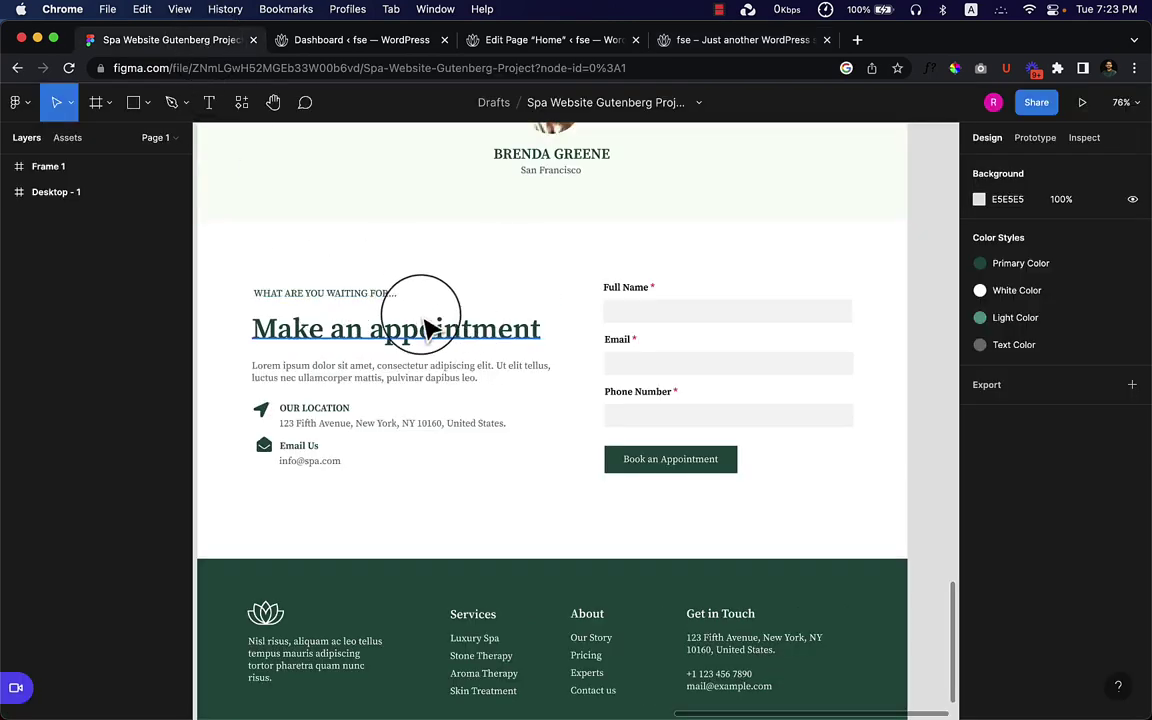
pyautogui.scroll(5, 514, 327)
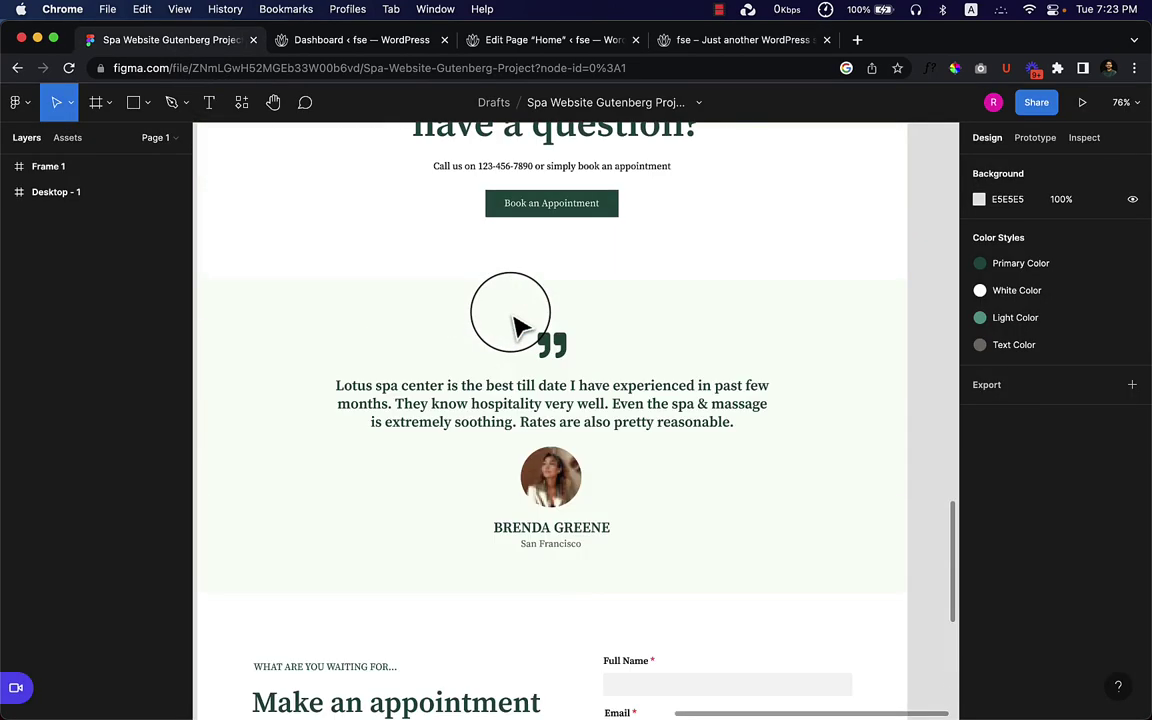
pyautogui.scroll(-3, 514, 327)
pyautogui.scroll(-2, 514, 327)
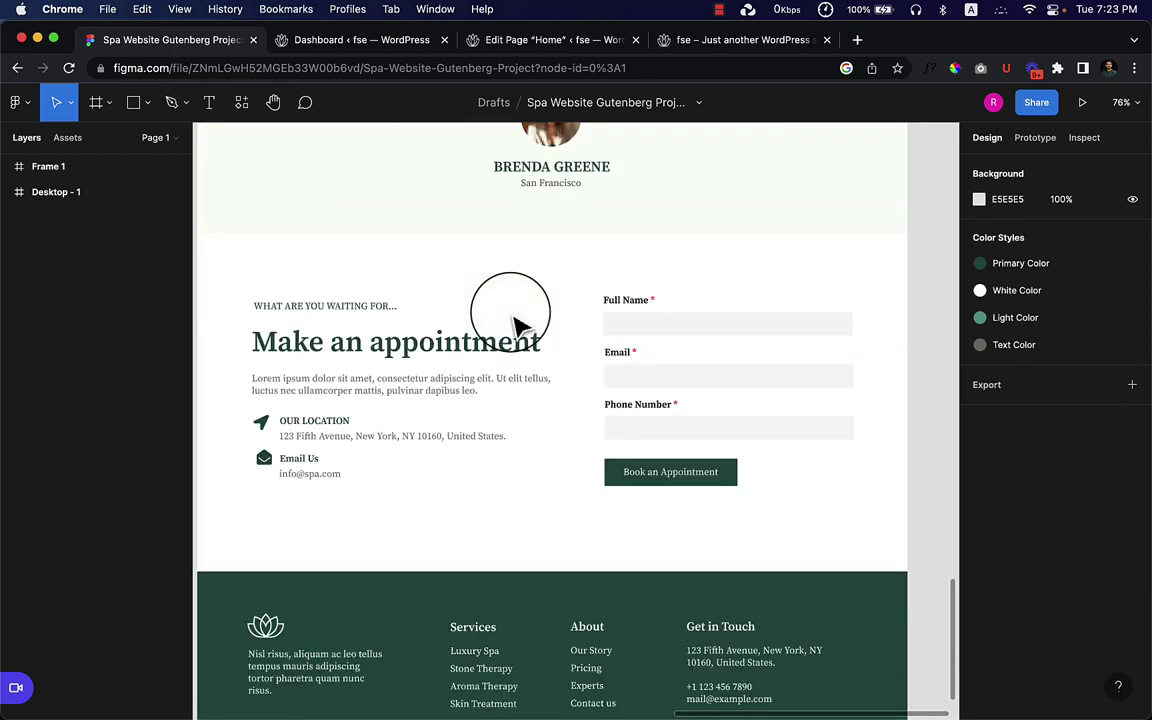
# Switch to the Home page's block editor and place the cursor in the empty block below the testimonial section
pyautogui.click(398, 42)
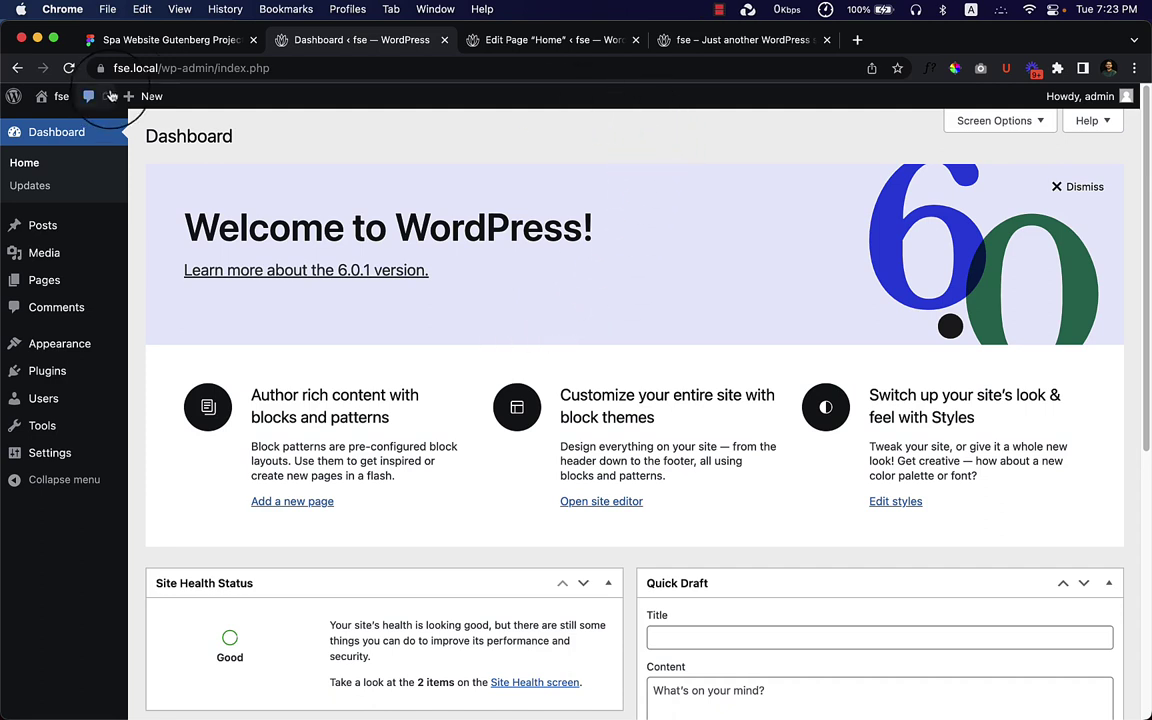
pyautogui.click(533, 42)
pyautogui.scroll(-5, 581, 437)
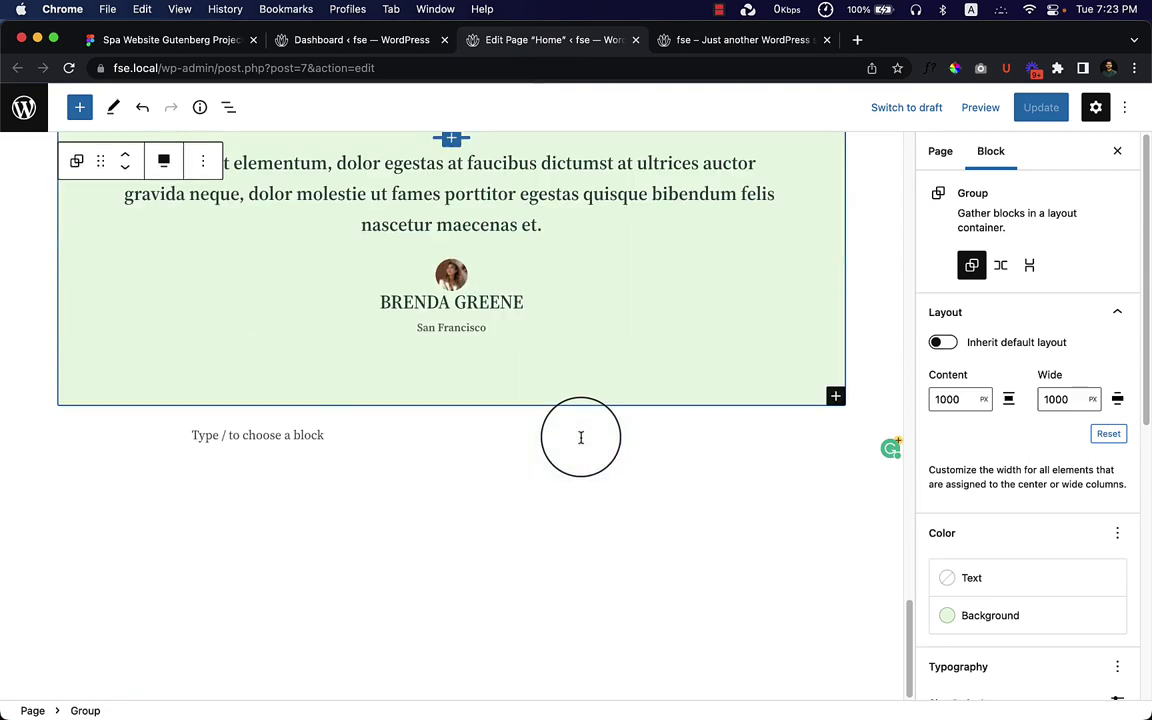
pyautogui.click(337, 441)
# Examine the "Make an appointment" section in the Figma design, including its text, contact details and booking form
pyautogui.click(185, 40)
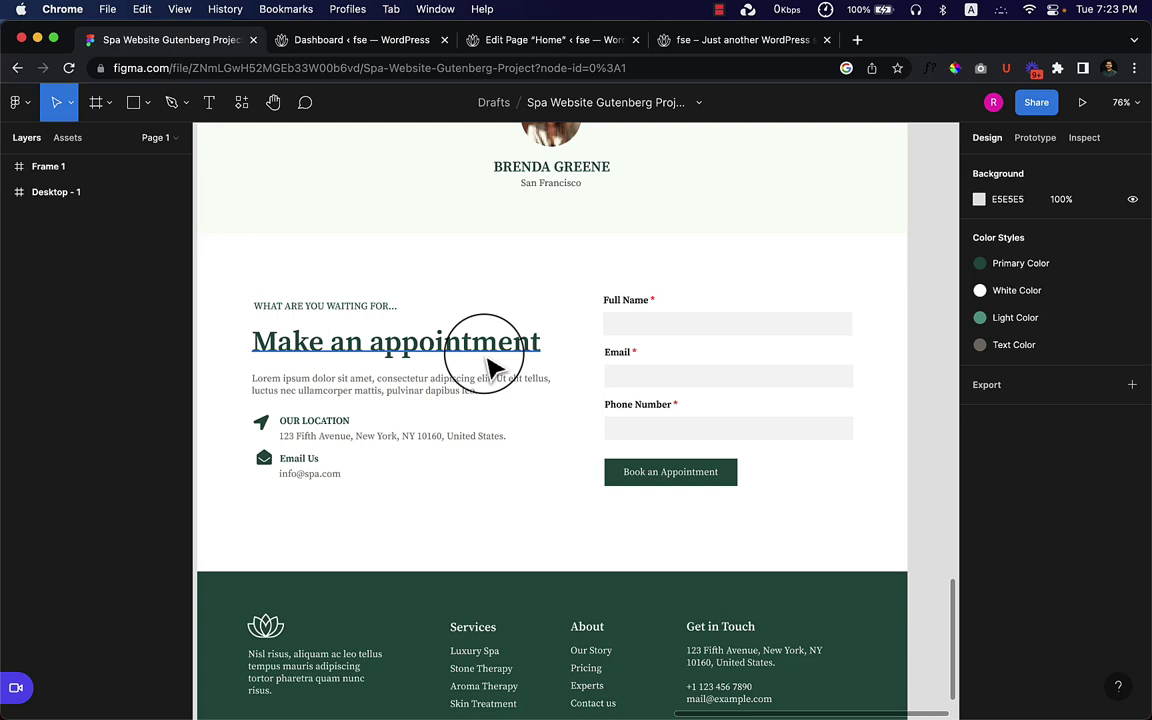
pyautogui.click(306, 302)
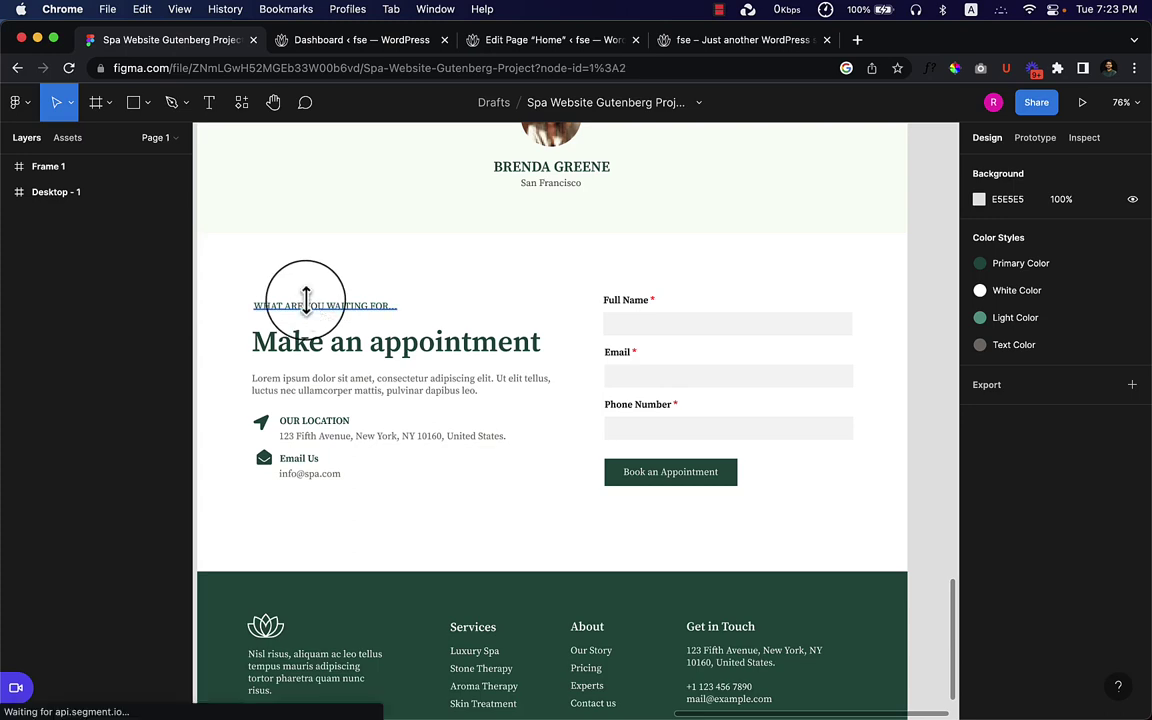
pyautogui.scroll(3, 580, 330)
pyautogui.click(553, 386)
pyautogui.click(566, 424)
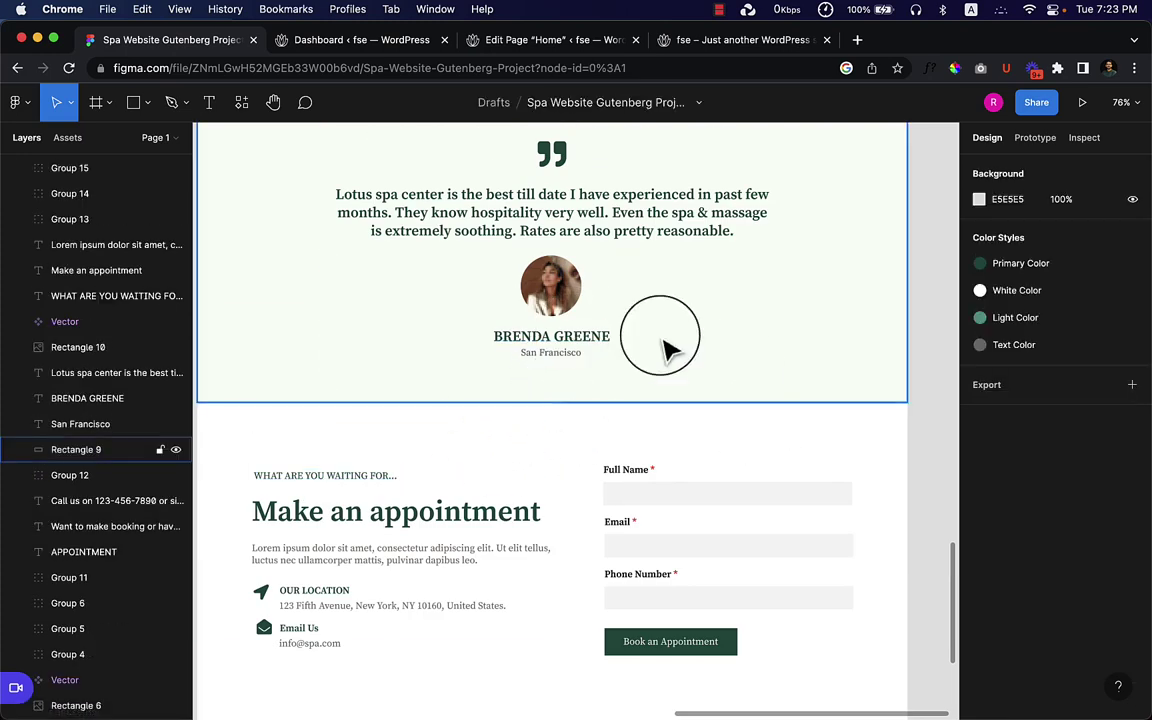
pyautogui.scroll(2, 600, 340)
pyautogui.scroll(-3, 595, 380)
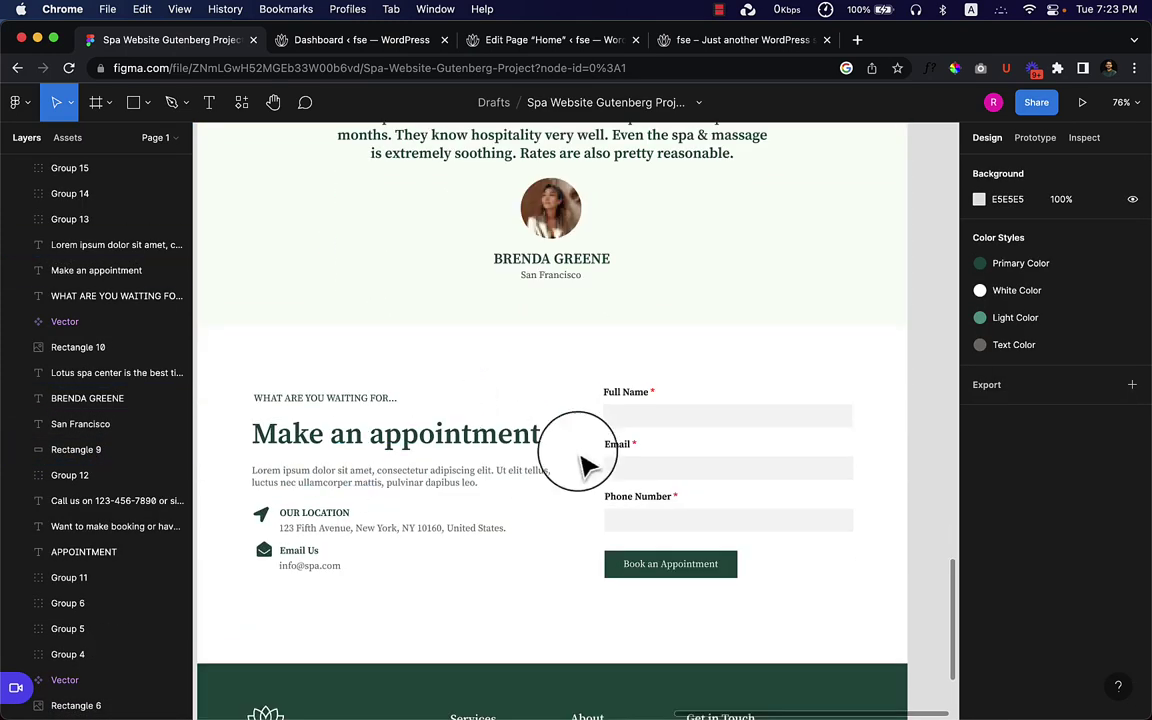
pyautogui.scroll(-2, 540, 465)
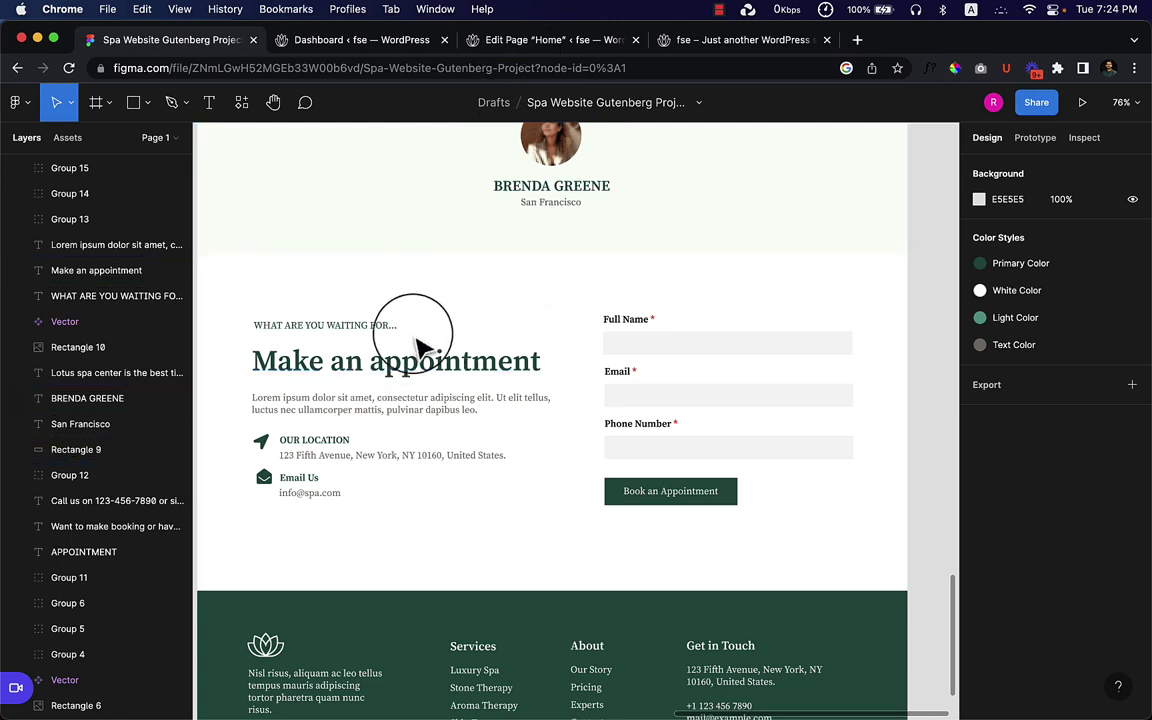
# Return to the Home page editor and browse the available media and design blocks
pyautogui.click(539, 45)
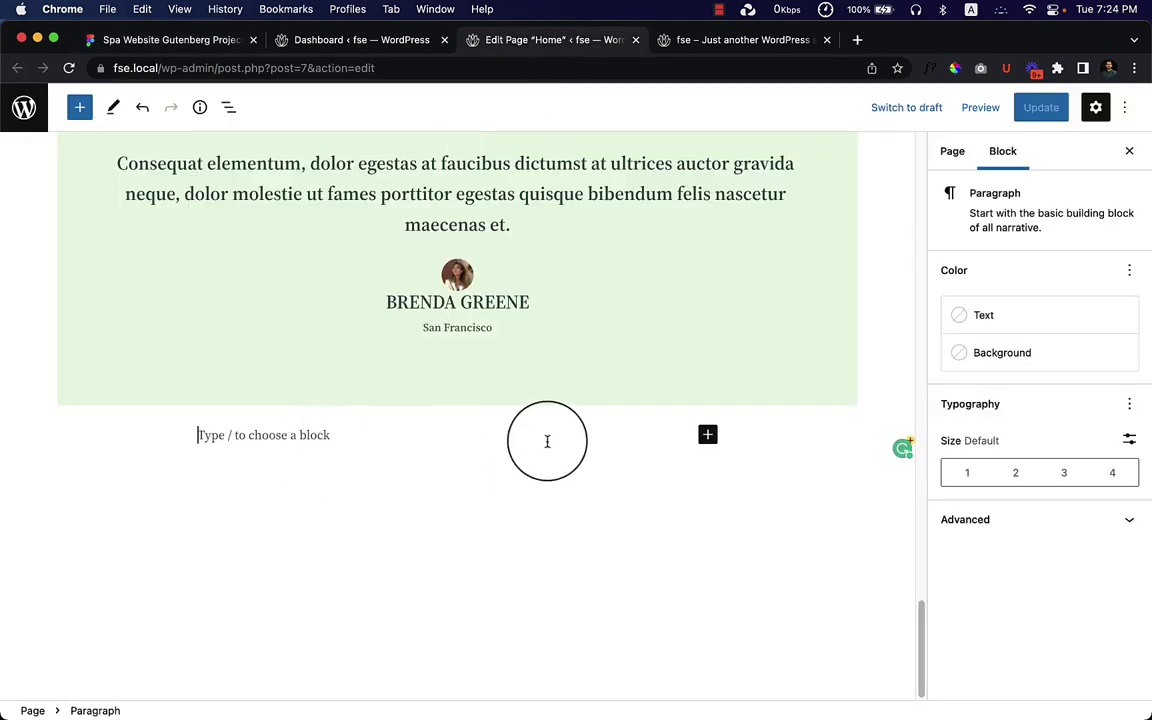
pyautogui.click(79, 107)
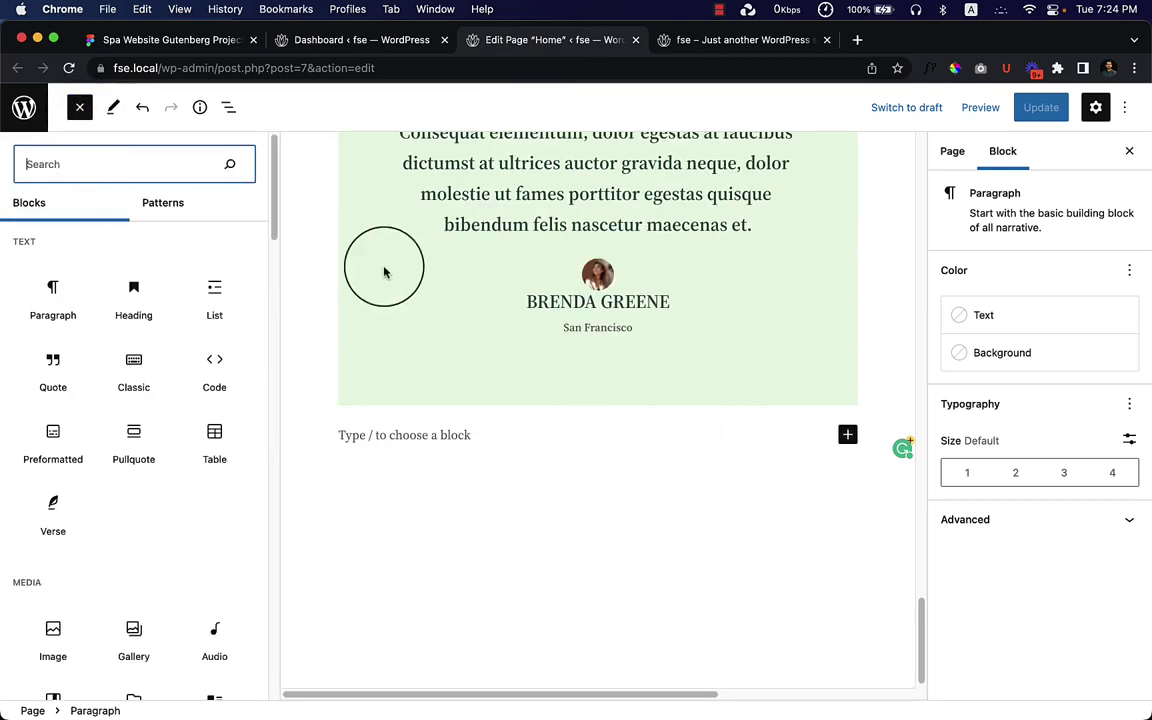
pyautogui.scroll(-6, 103, 555)
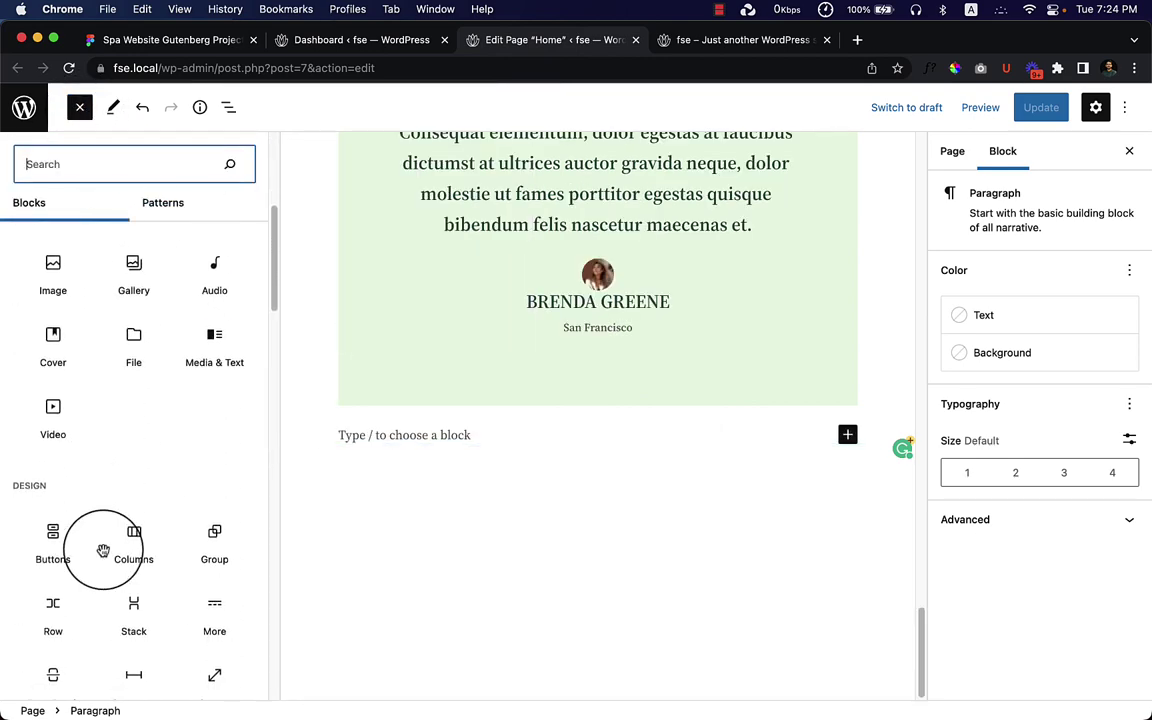
pyautogui.click(423, 466)
pyautogui.click(413, 404)
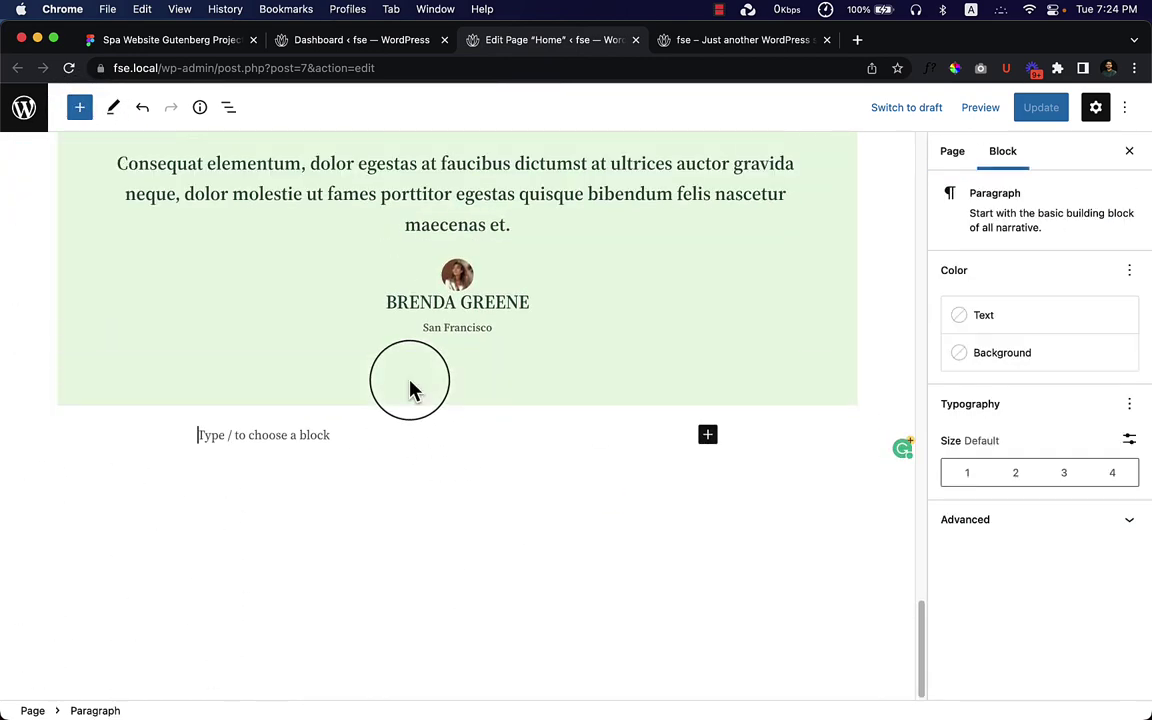
pyautogui.write('/')
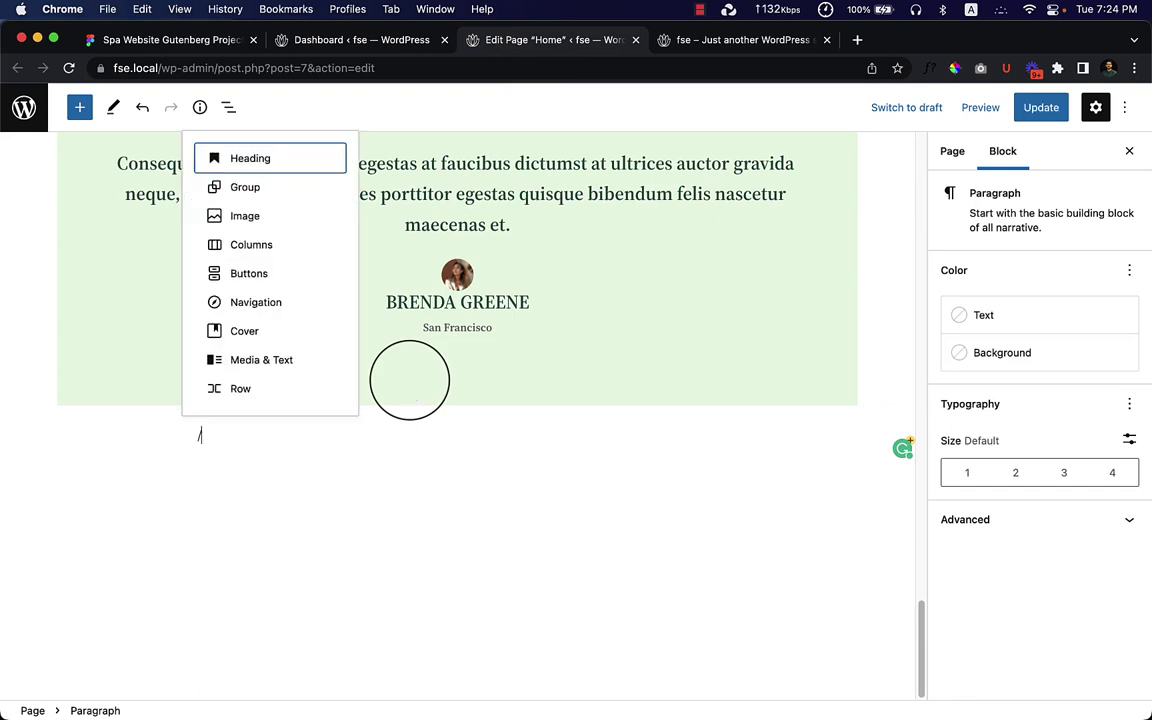
pyautogui.write('se')
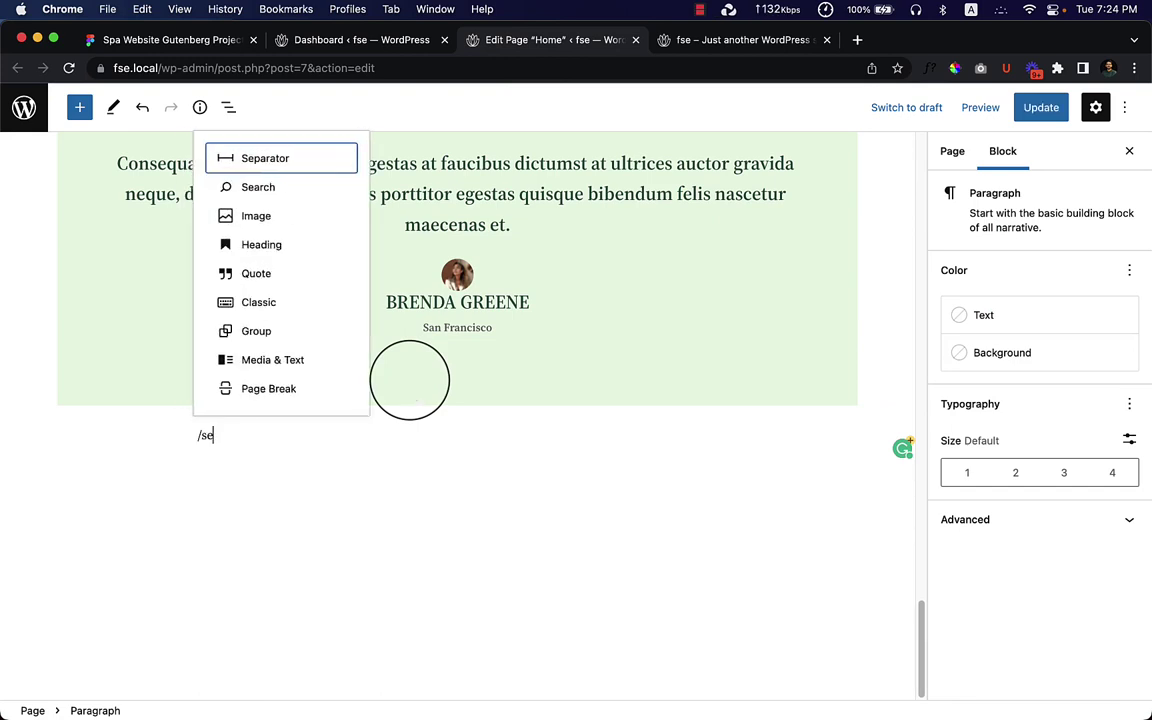
pyautogui.press('BackSpace')
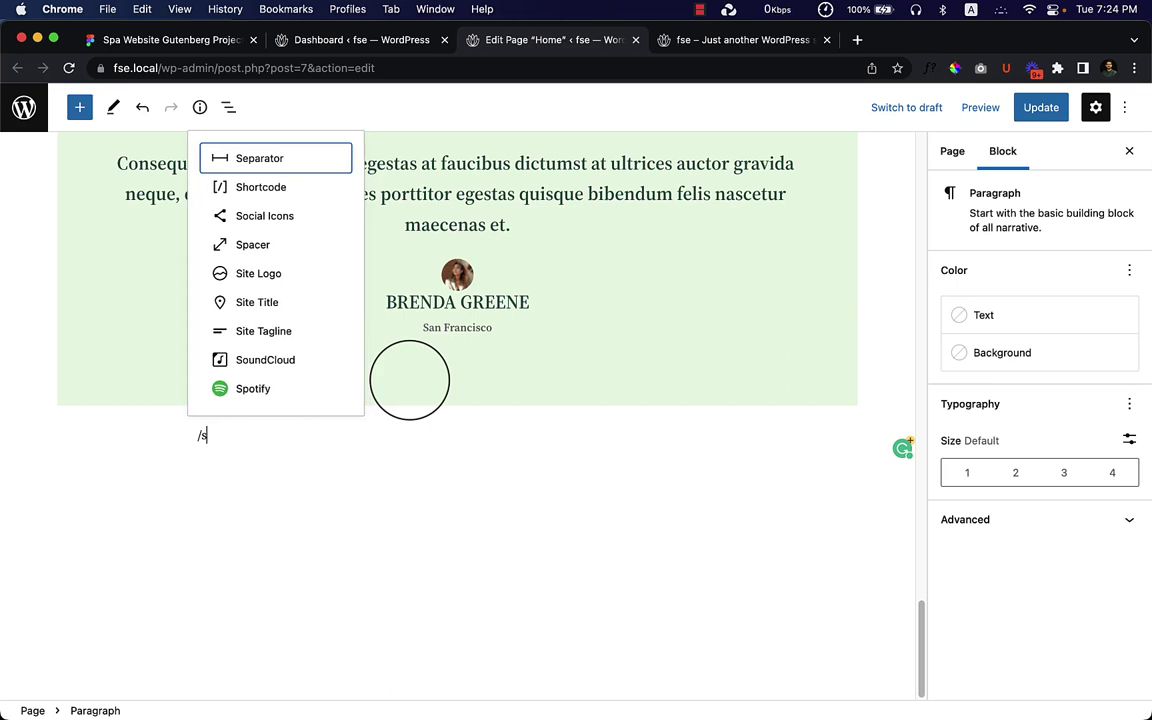
pyautogui.press('BackSpace')
pyautogui.press('BackSpace')
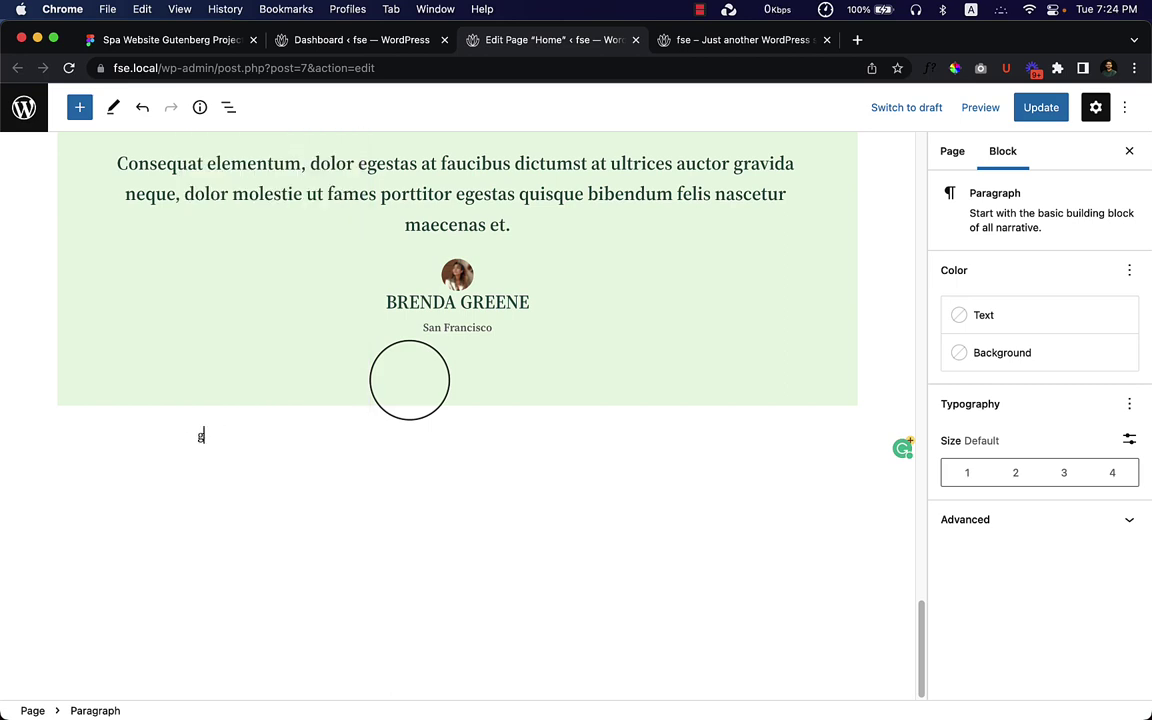
pyautogui.click(409, 380)
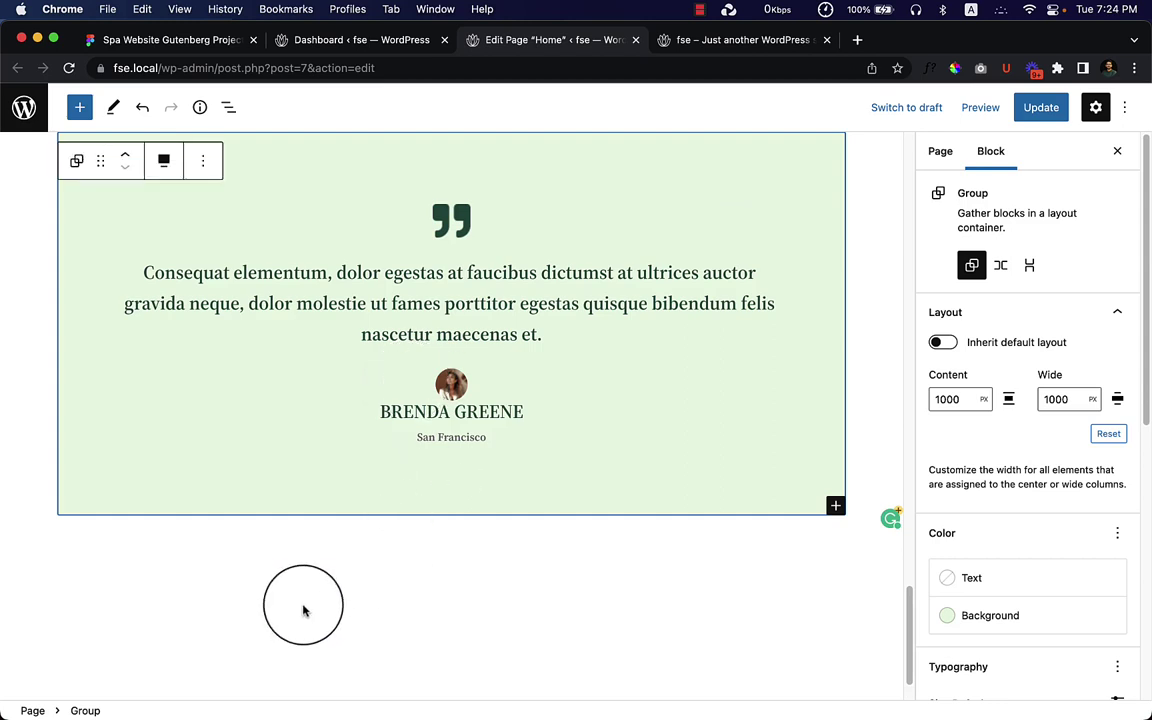
pyautogui.click(274, 536)
pyautogui.click(269, 551)
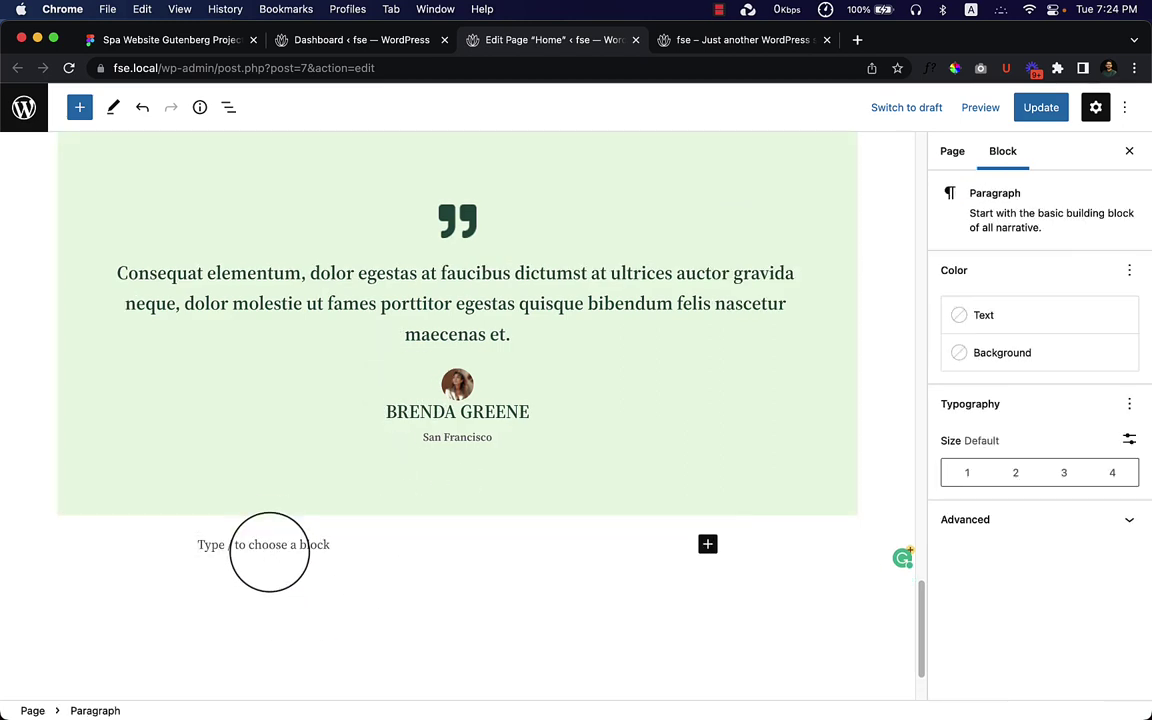
# Insert a Row block below the testimonial section and remove it again
pyautogui.write('/')
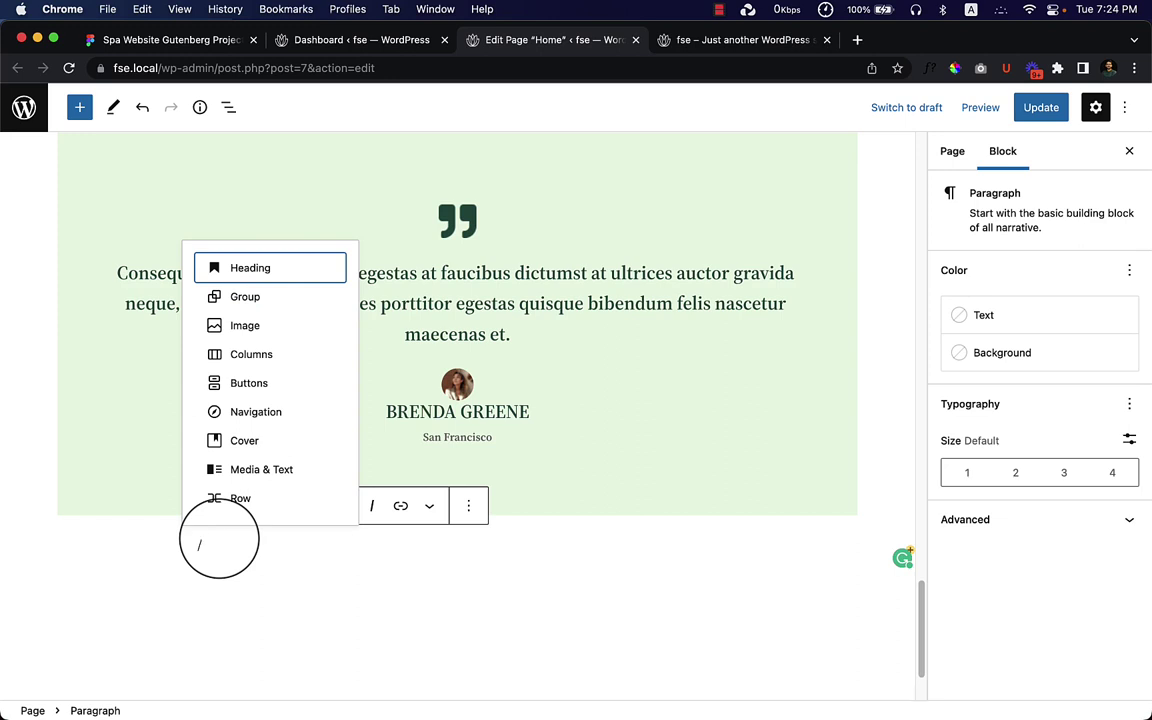
pyautogui.write('ro')
pyautogui.press('Return')
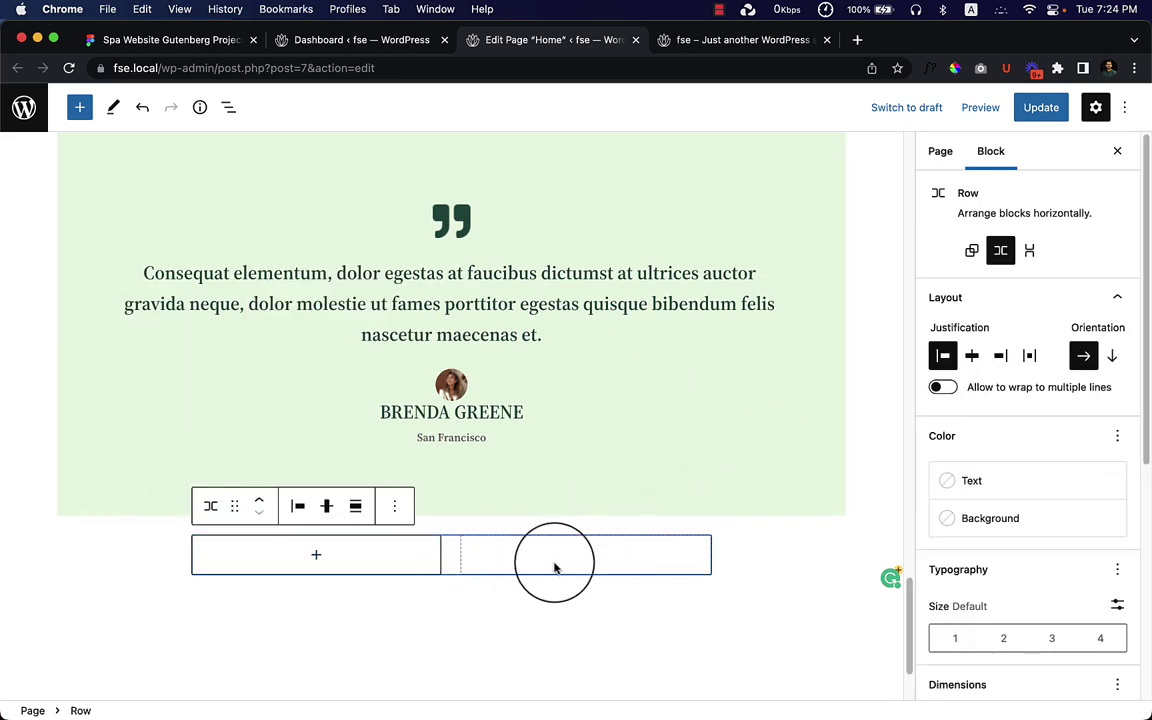
pyautogui.click(394, 506)
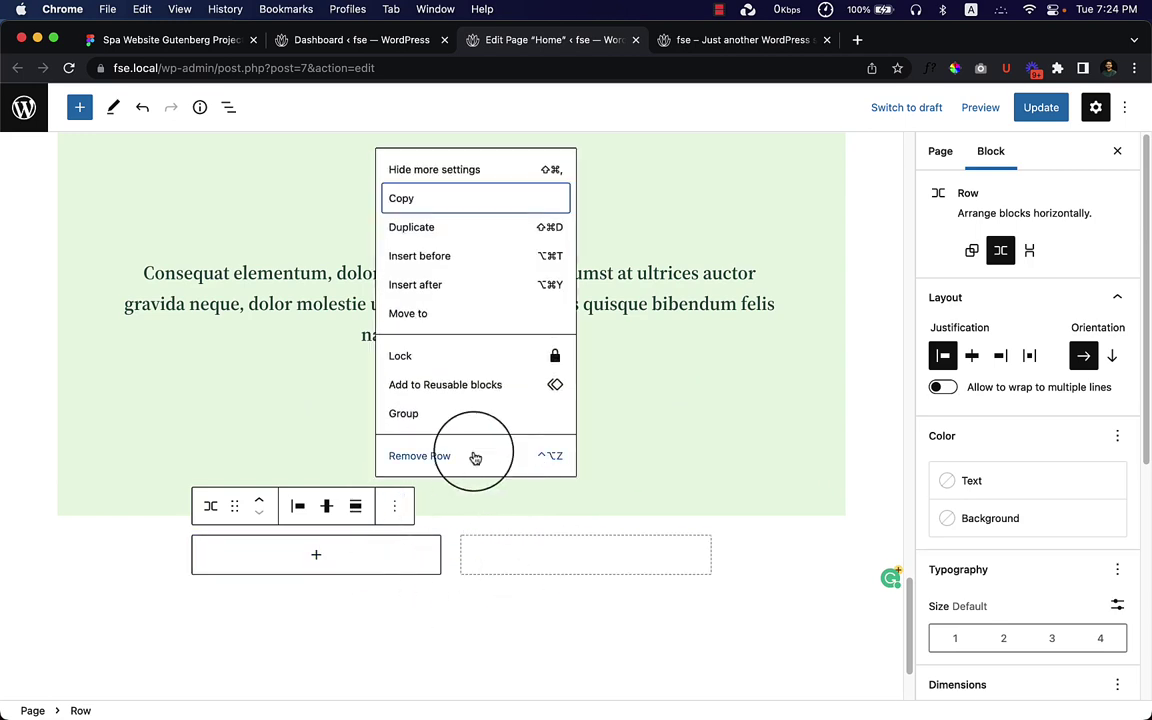
pyautogui.click(473, 457)
# Insert a Group block in the empty block below the testimonial section
pyautogui.click(425, 548)
pyautogui.click(297, 548)
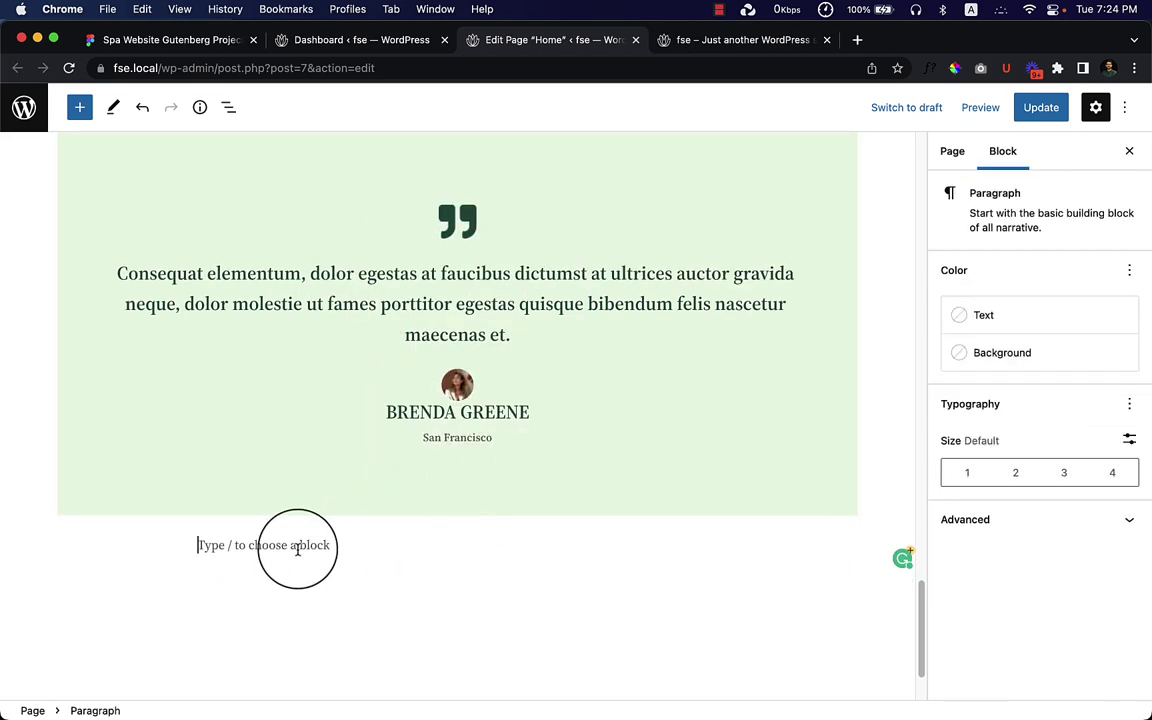
pyautogui.write('/')
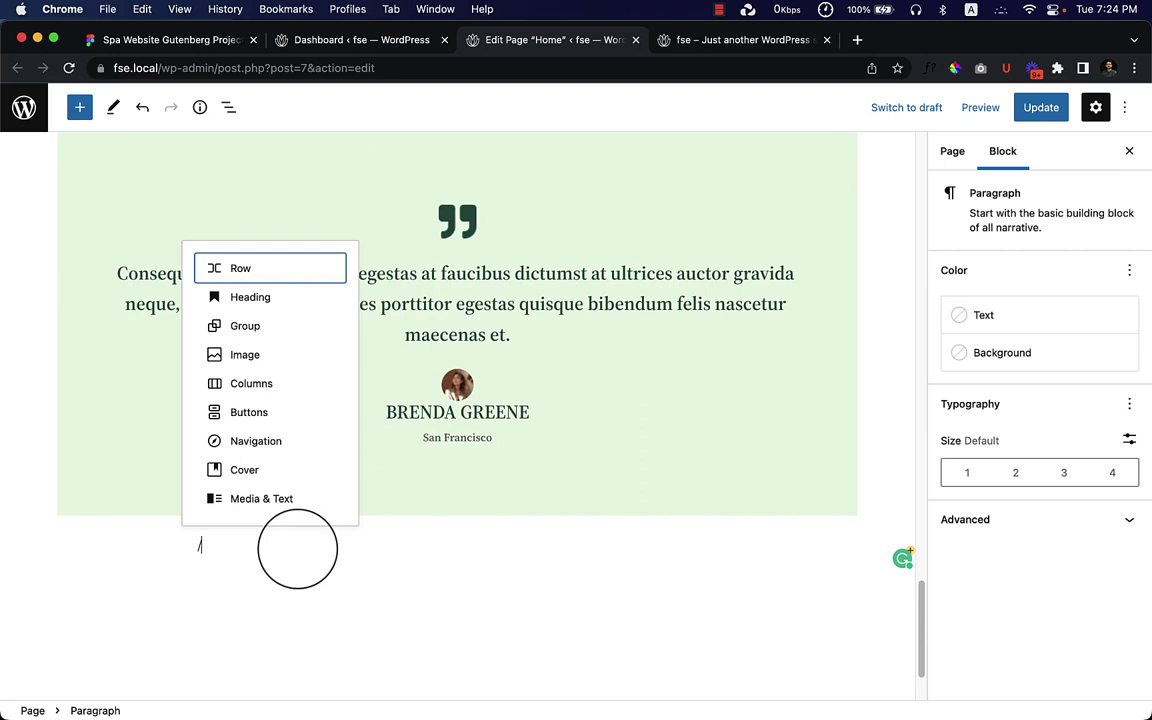
pyautogui.write('grou')
pyautogui.press('Return')
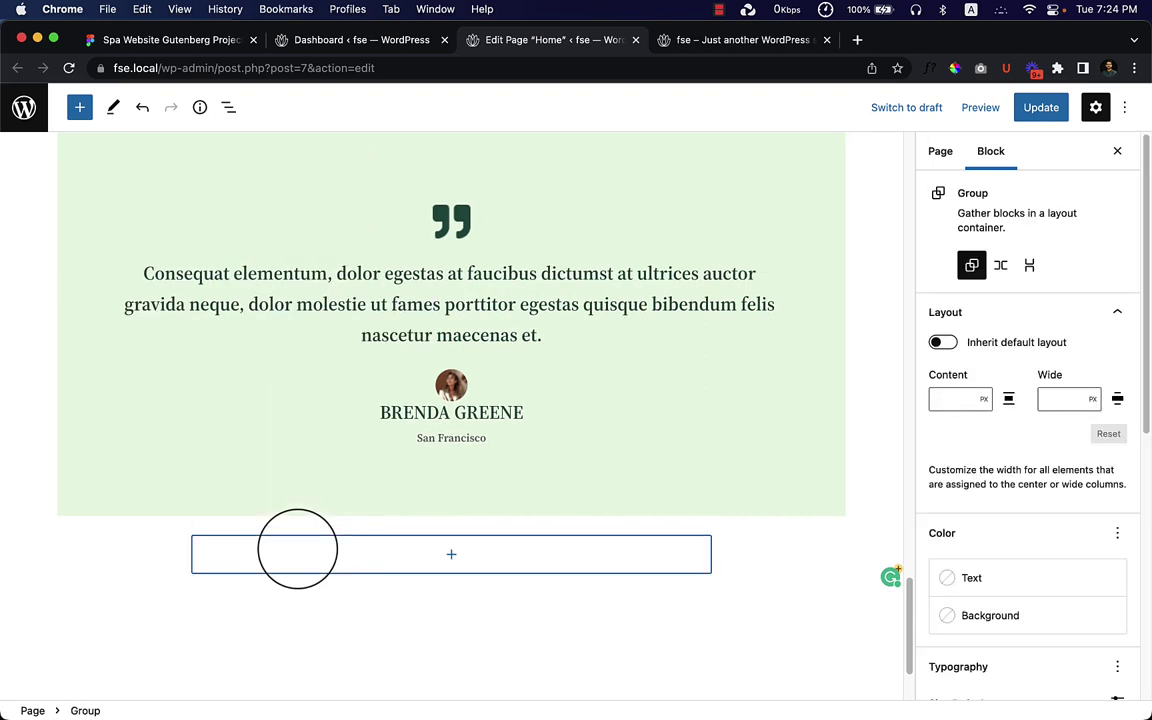
# Add a Columns block with the 50 / 50 variation inside the new Group
pyautogui.click(453, 555)
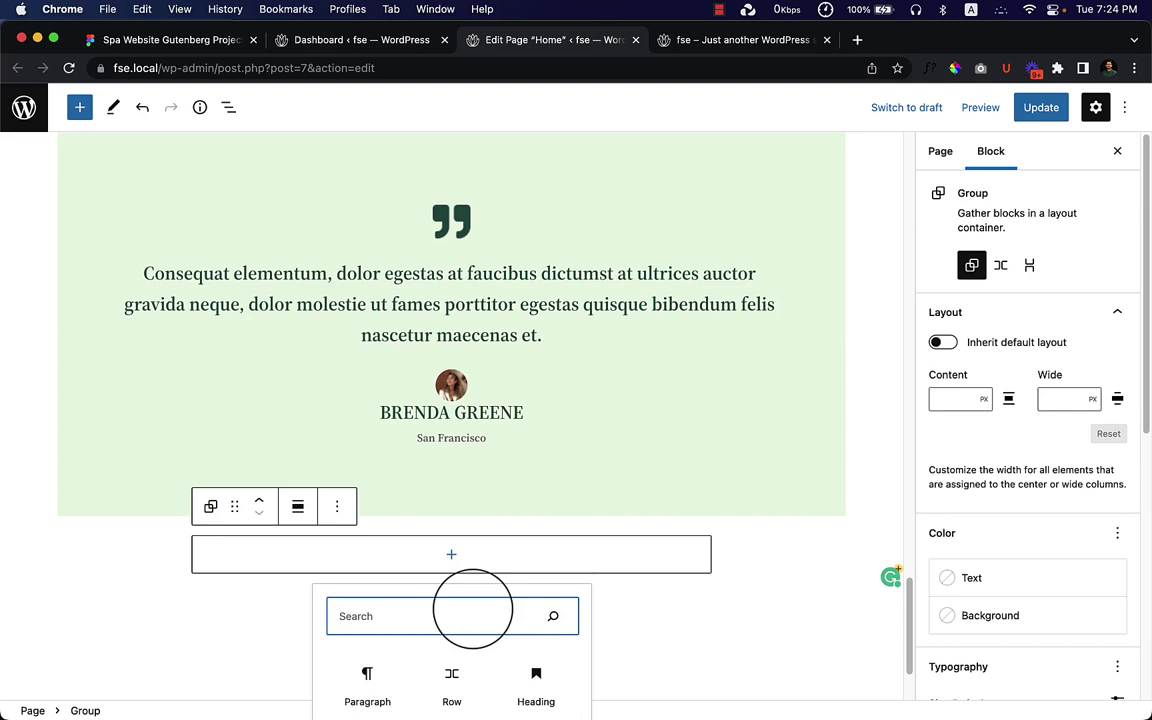
pyautogui.write('col')
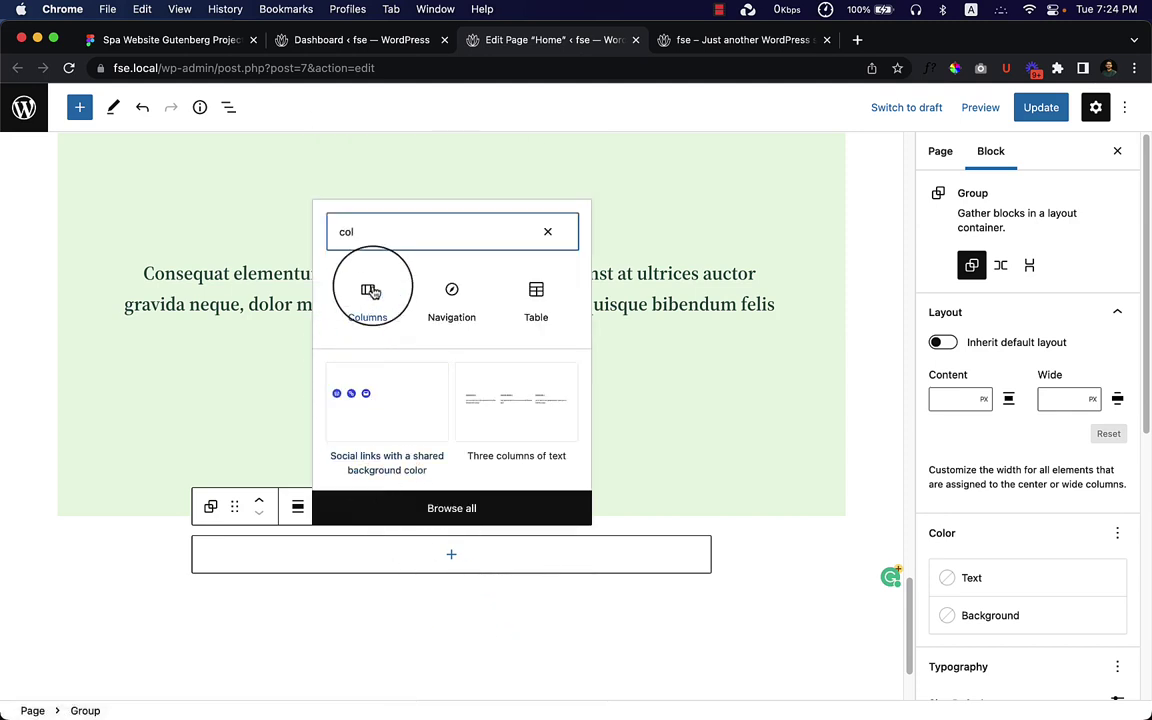
pyautogui.click(370, 291)
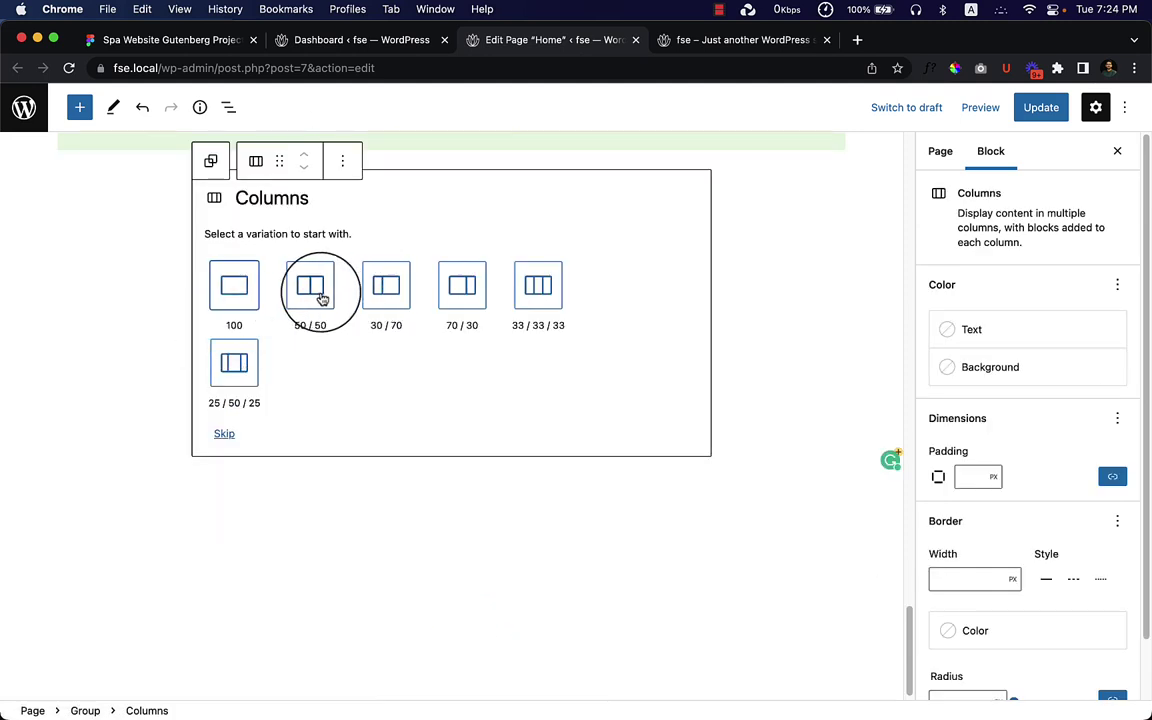
pyautogui.click(318, 291)
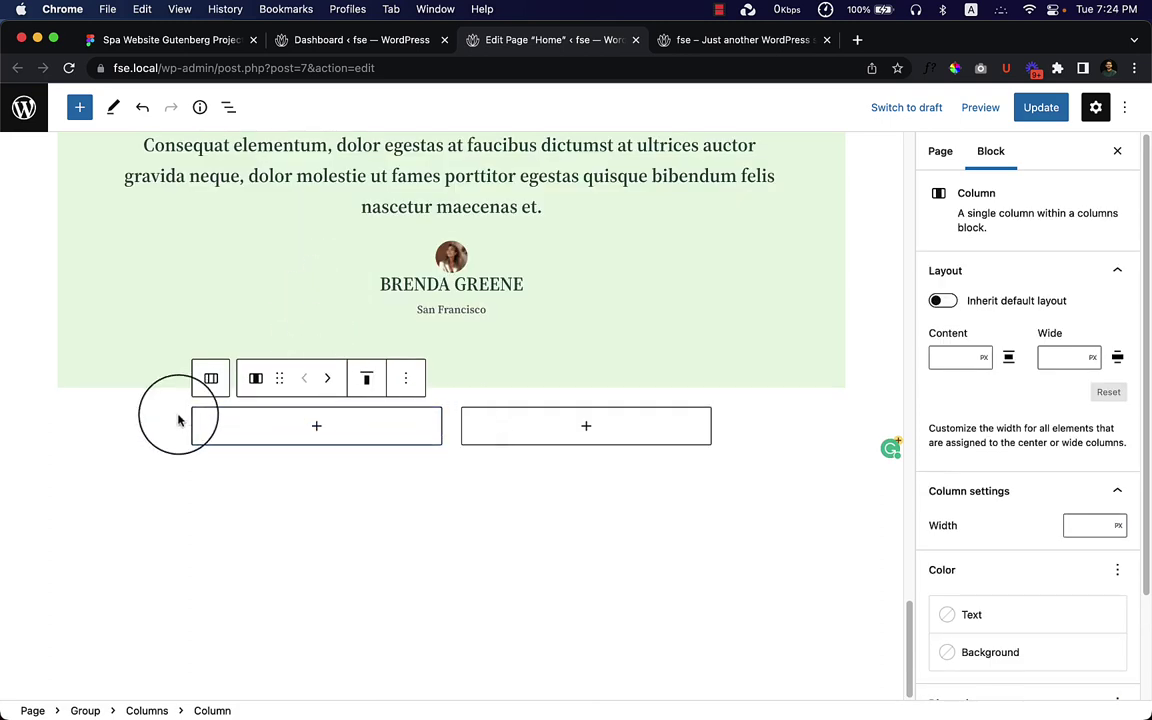
# Show the page's List View, select the last Group, and set its content and wide widths to 1000 px
pyautogui.click(211, 406)
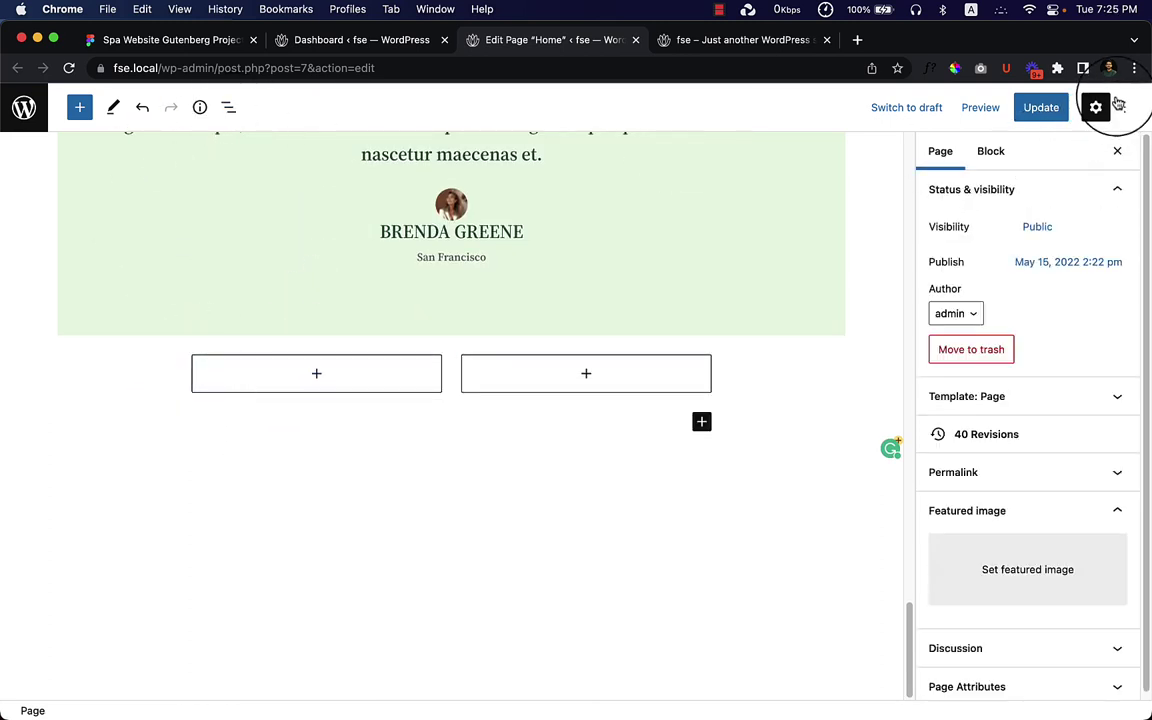
pyautogui.click(228, 107)
pyautogui.click(82, 396)
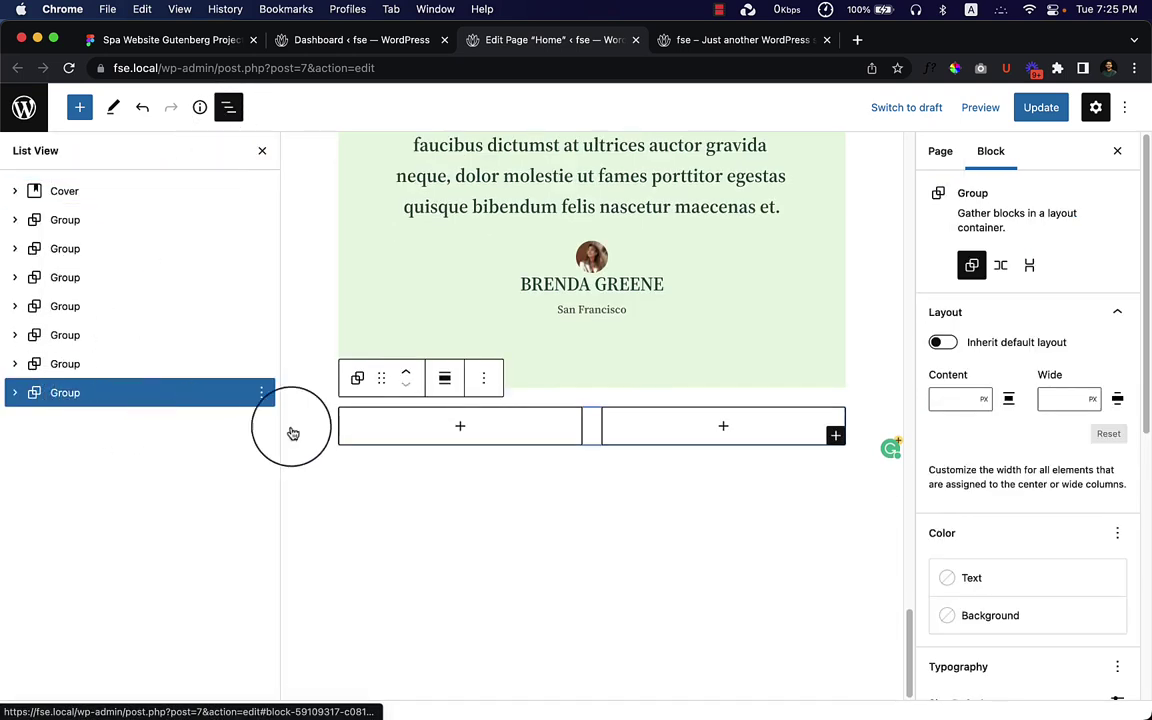
pyautogui.click(968, 409)
pyautogui.write('1000')
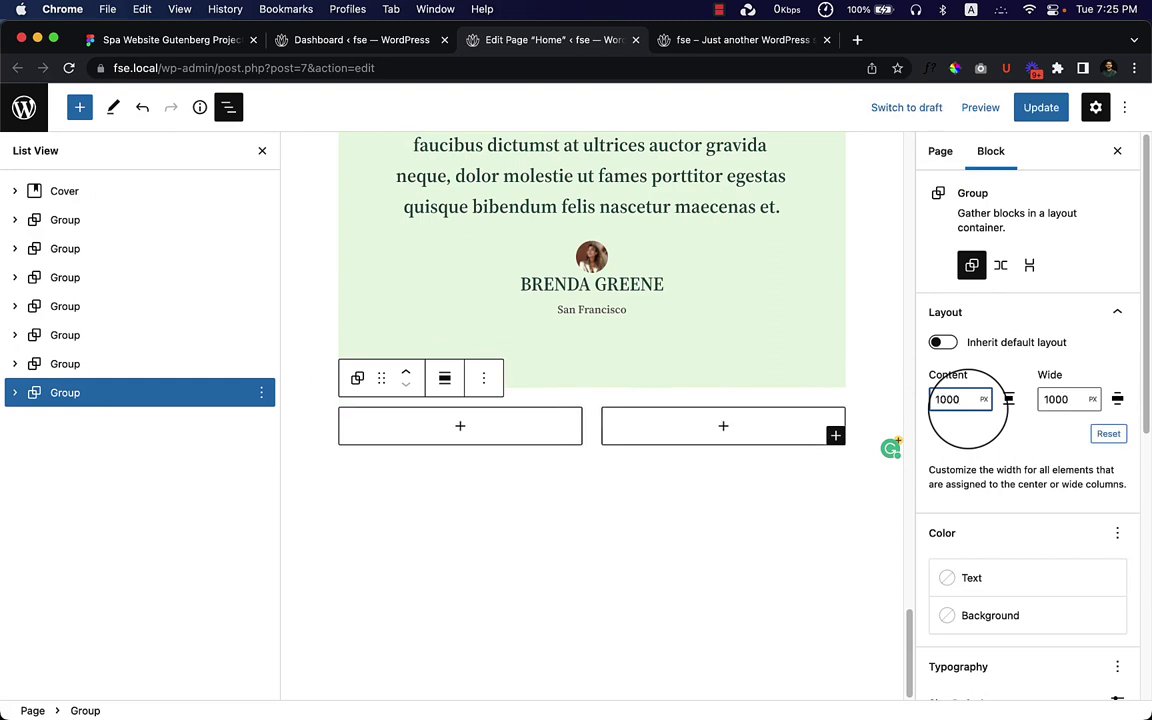
# Compare the layout widths of the testimonial Group with those of the last Group, and hide the List View
pyautogui.click(139, 370)
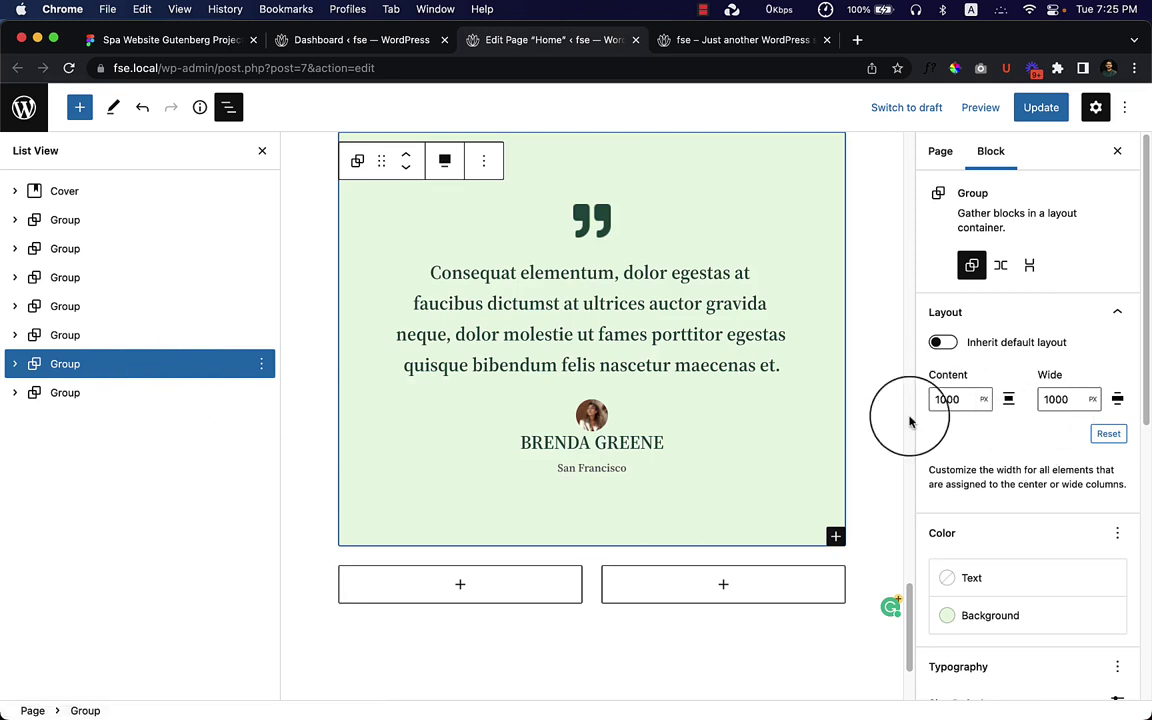
pyautogui.click(52, 398)
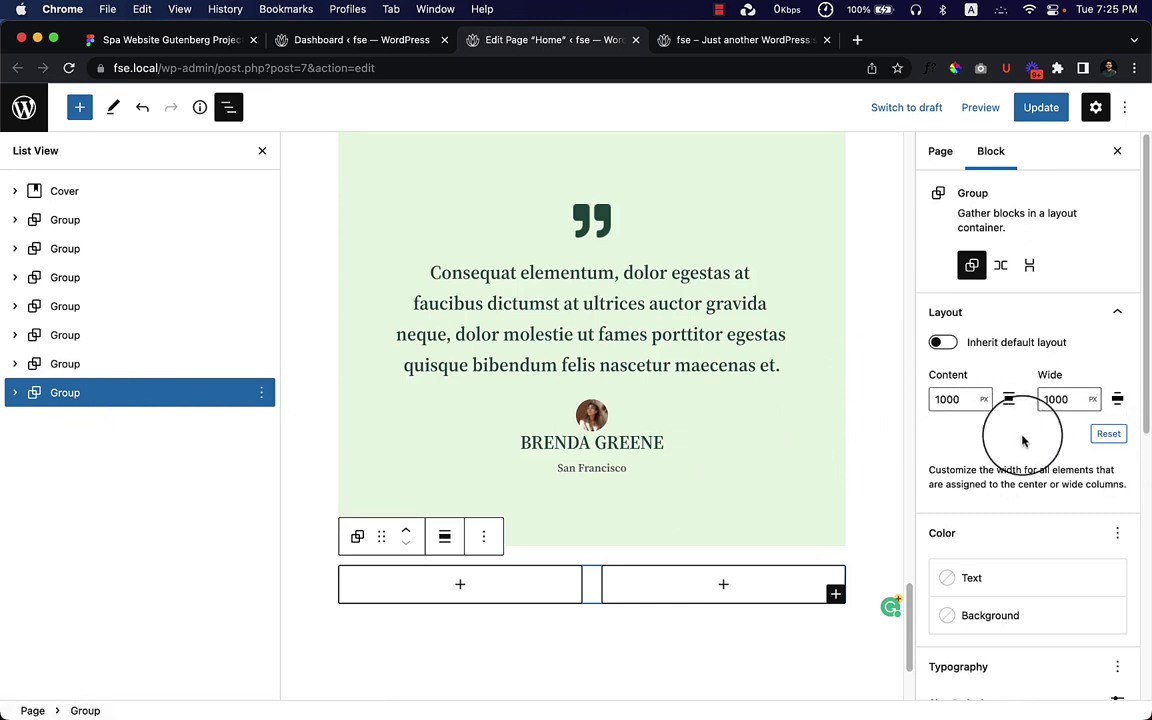
pyautogui.click(228, 110)
pyautogui.scroll(-2, 410, 600)
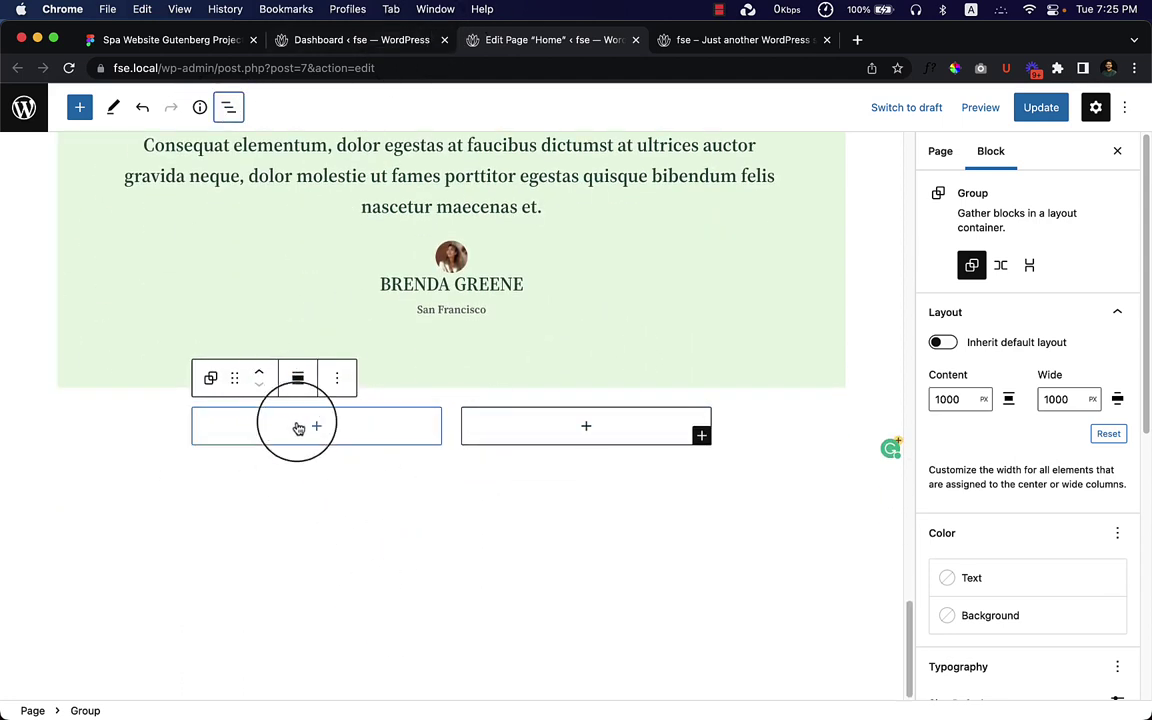
# Copy "WHAT ARE YOU WAITING FOR..." from the Figma design into a Paragraph block in the first column
pyautogui.click(338, 40)
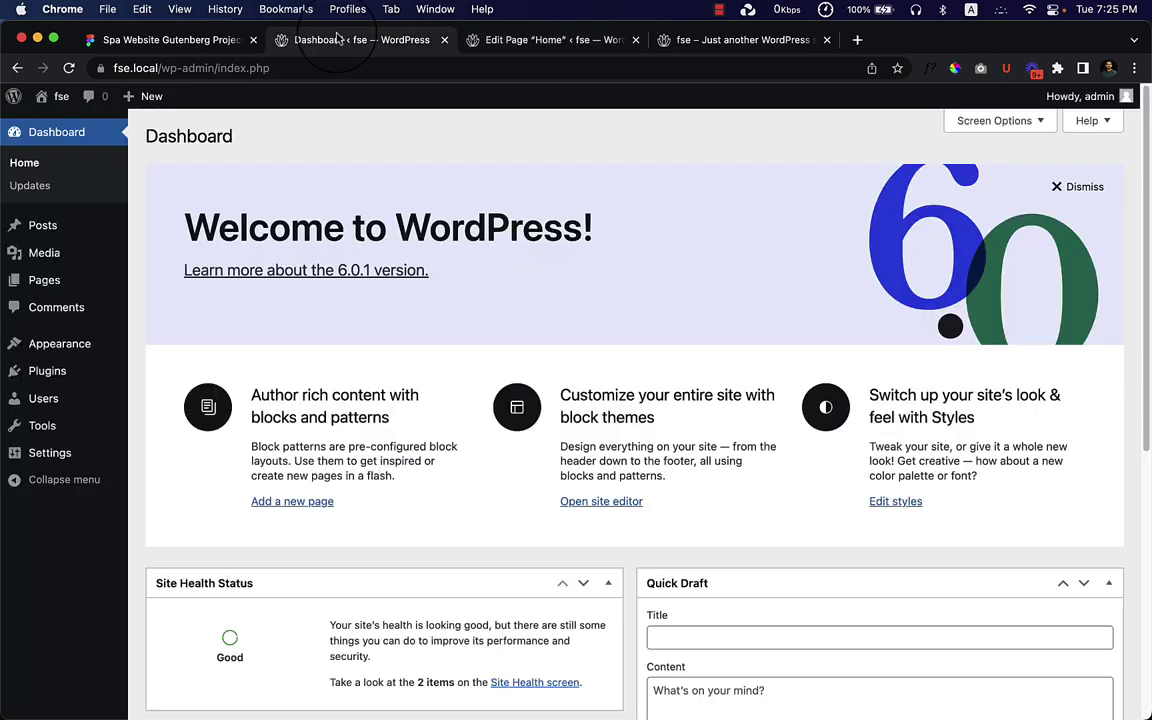
pyautogui.click(519, 42)
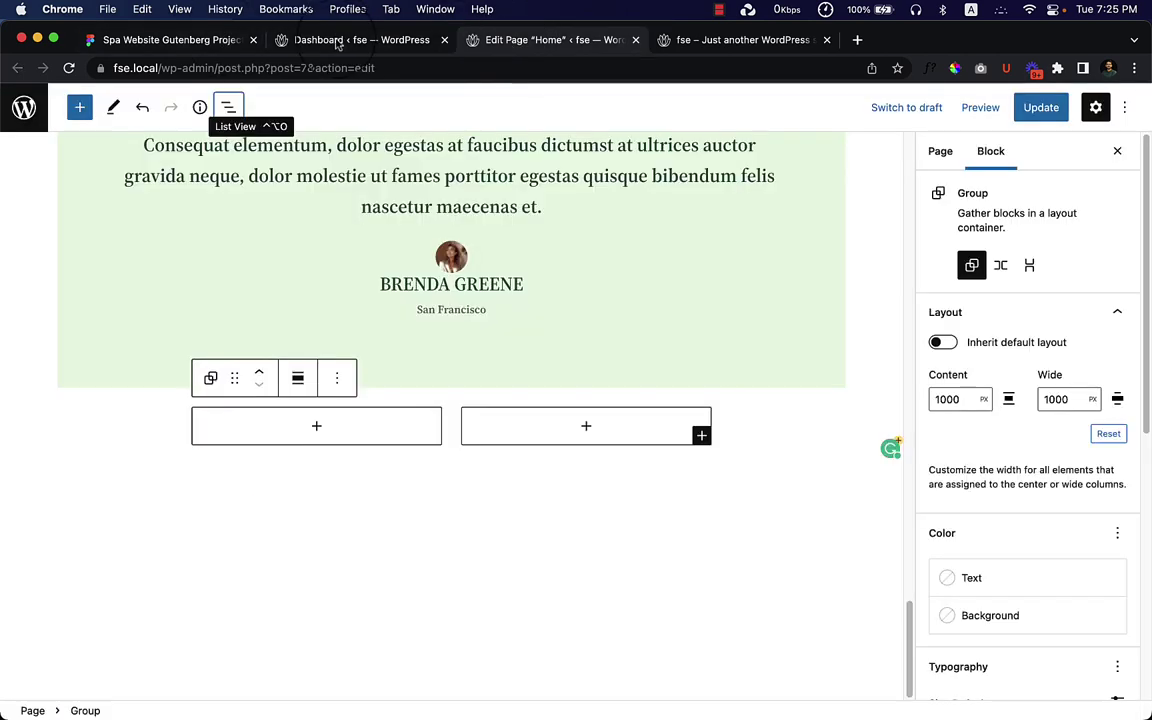
pyautogui.click(201, 46)
pyautogui.doubleClick(313, 325)
pyautogui.press('super+c')
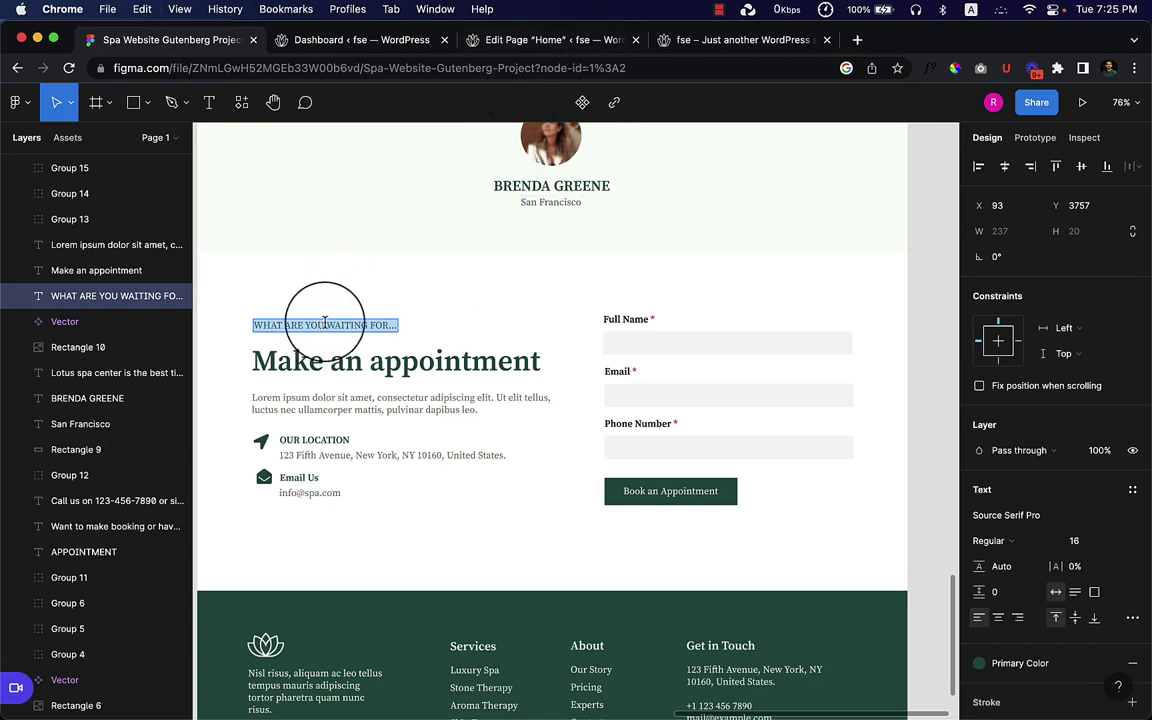
pyautogui.click(577, 45)
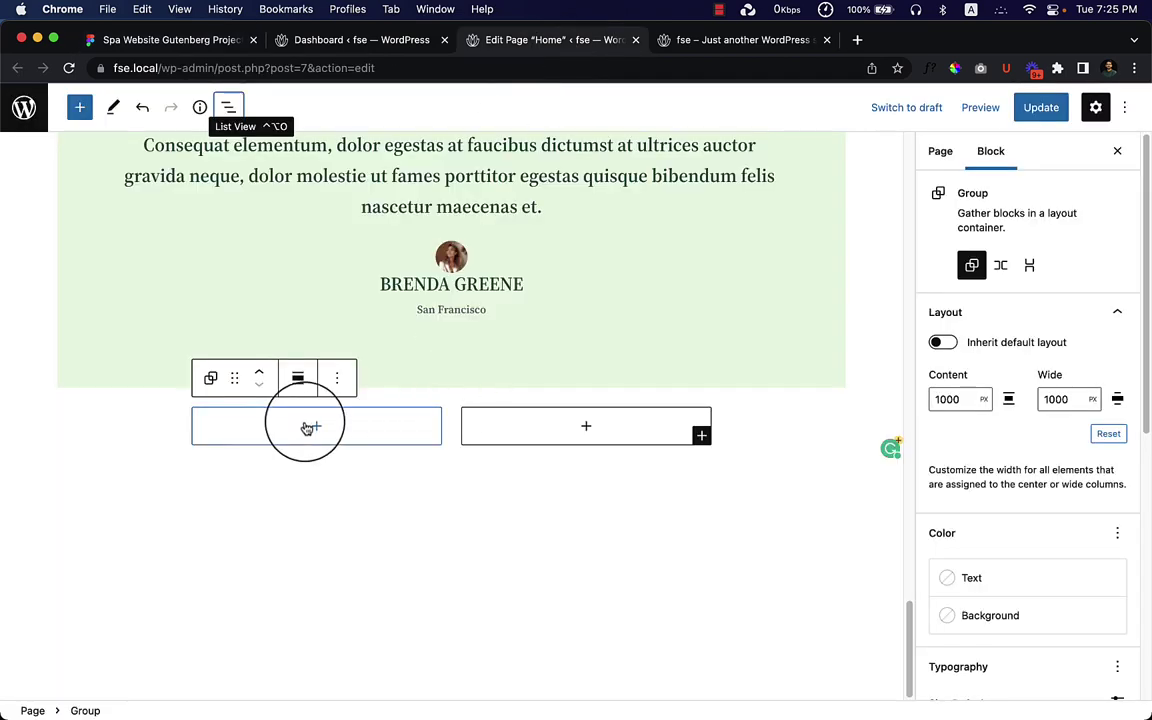
pyautogui.click(305, 430)
pyautogui.click(242, 553)
pyautogui.press('super+v')
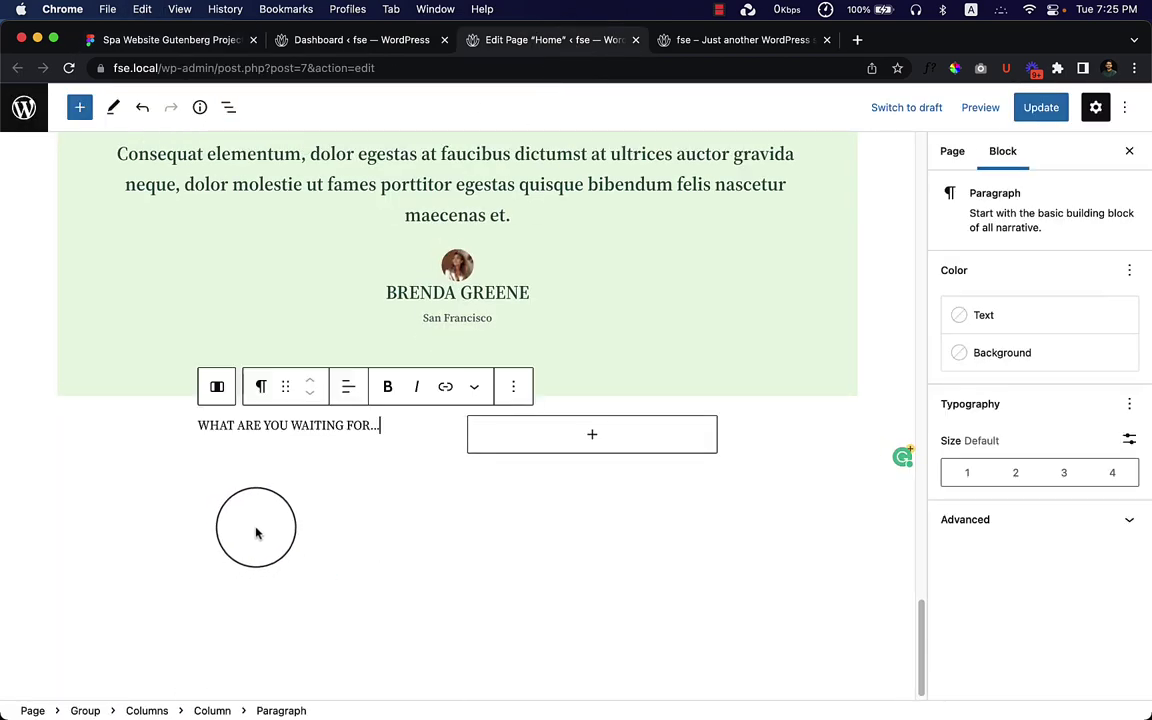
# Copy the "Make an appointment" text from the Figma design into a new paragraph below "WHAT ARE YOU WAITING FOR..."
pyautogui.click(155, 42)
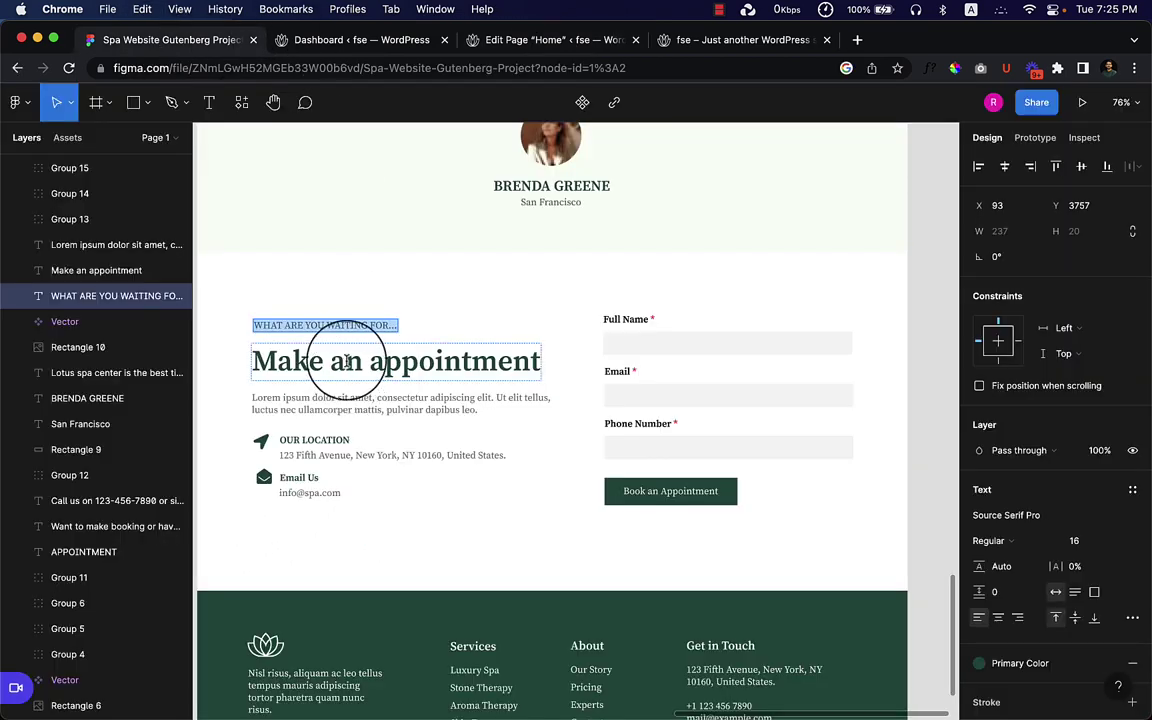
pyautogui.doubleClick(345, 347)
pyautogui.press('super+c')
pyautogui.click(555, 40)
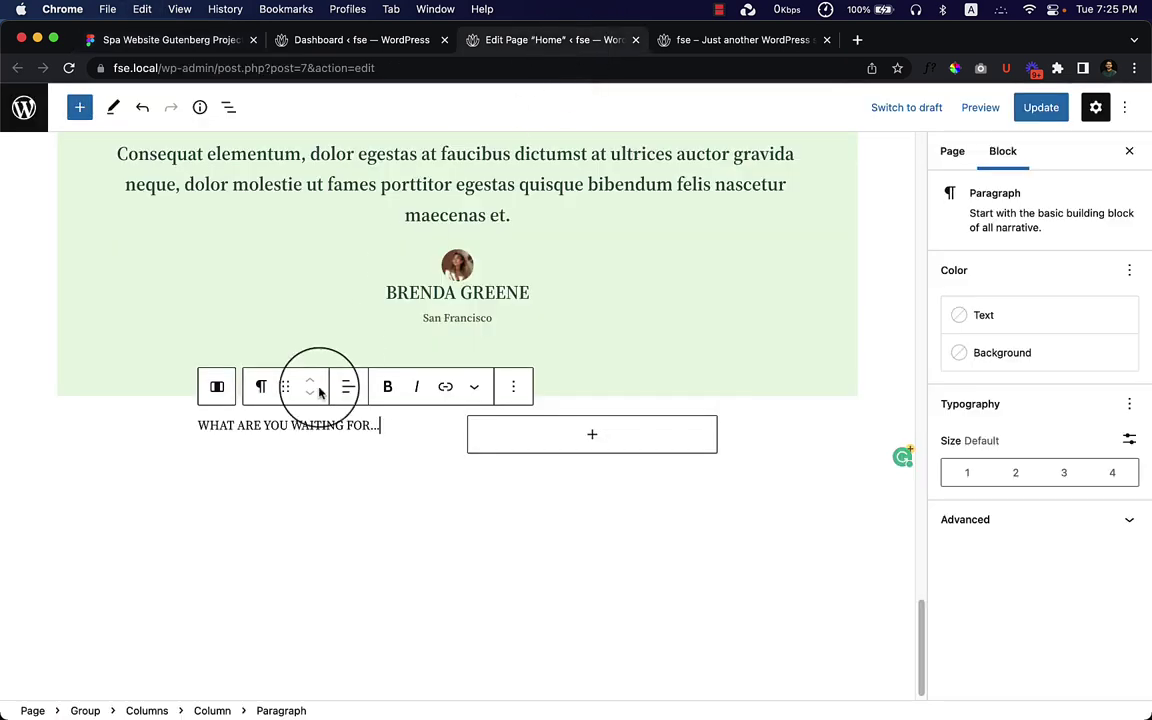
pyautogui.press('Return')
pyautogui.press('super+v')
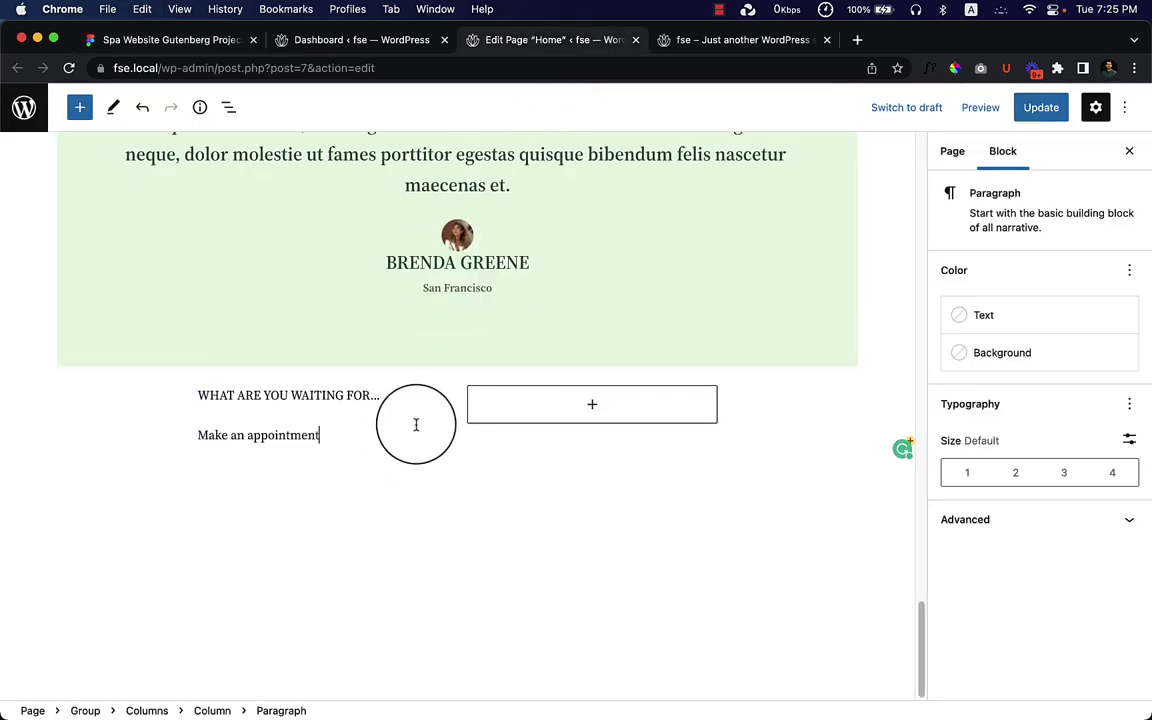
# Transform the "Make an appointment" paragraph into an H2 Heading block and select its text
pyautogui.click(252, 399)
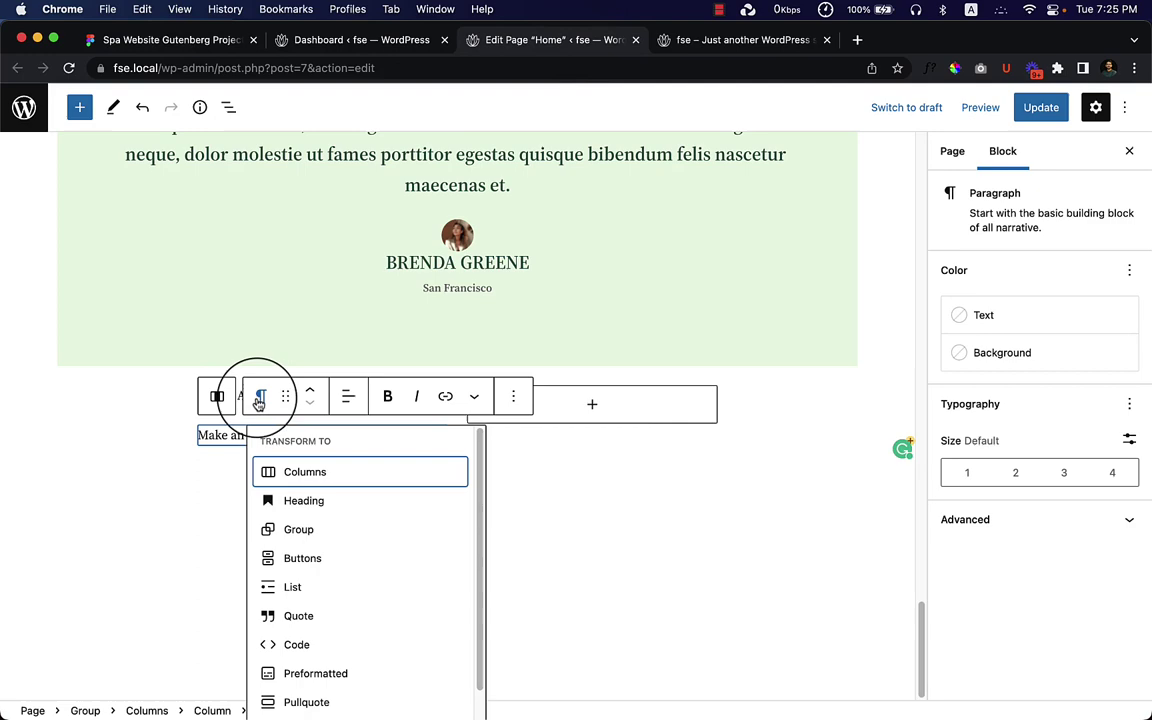
pyautogui.click(321, 503)
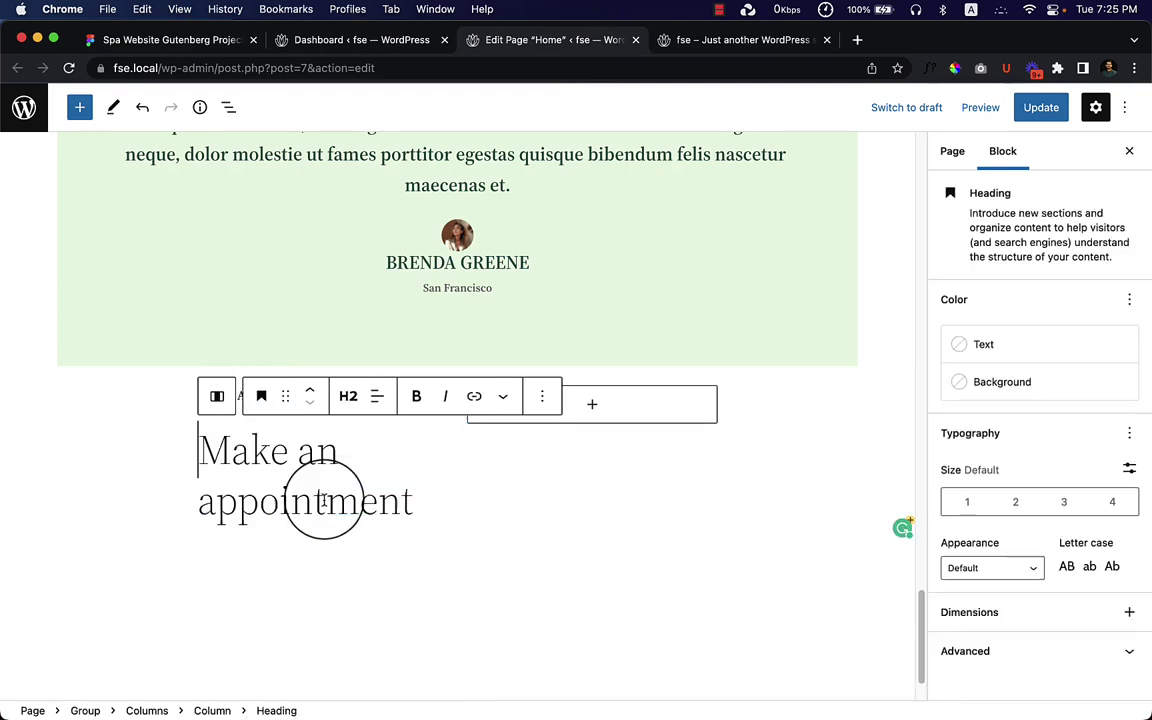
pyautogui.click(348, 396)
pyautogui.moveTo(297, 449); pyautogui.dragTo(281, 449)
pyautogui.tripleClick(281, 449)
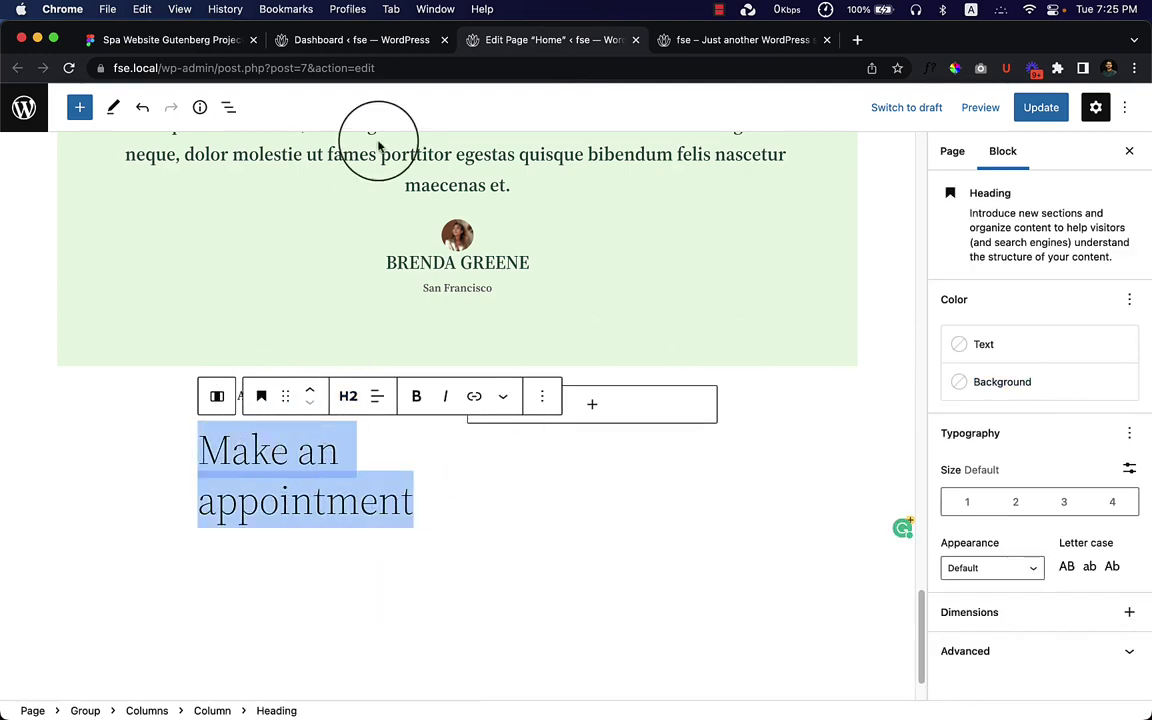
# Check the heading's text style in the Figma design and set the WordPress heading's appearance to Semi Bold
pyautogui.click(155, 39)
pyautogui.press('Escape')
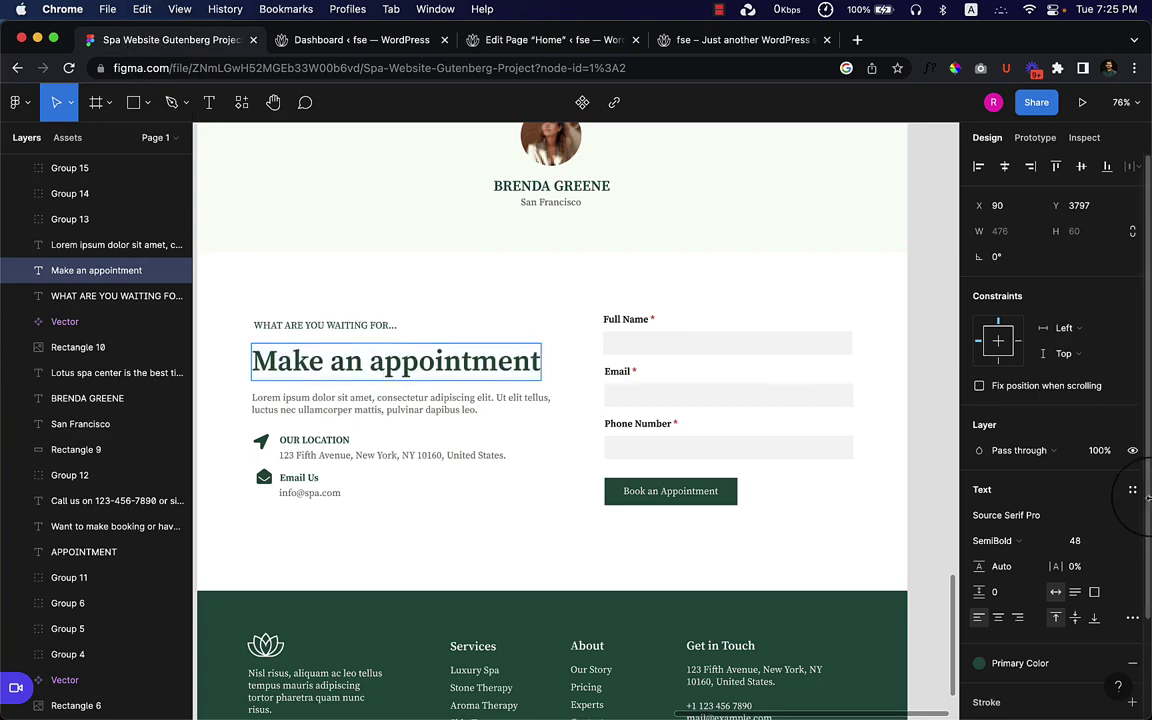
pyautogui.scroll(-3, 1040, 662)
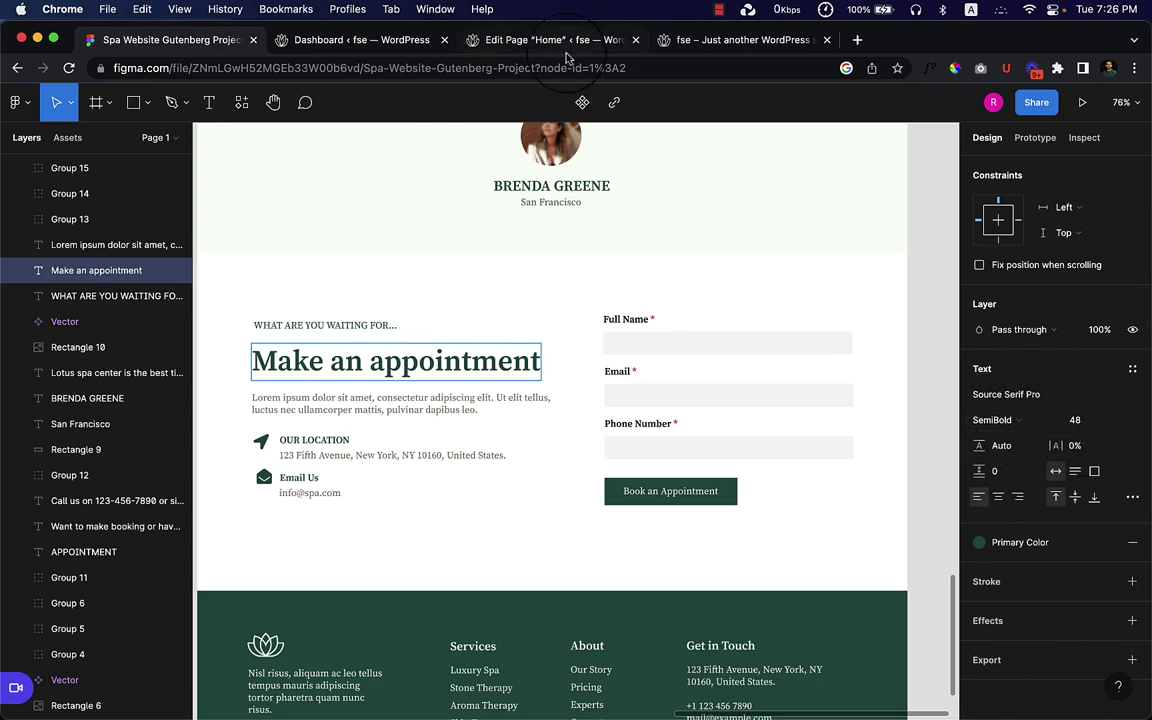
pyautogui.click(512, 40)
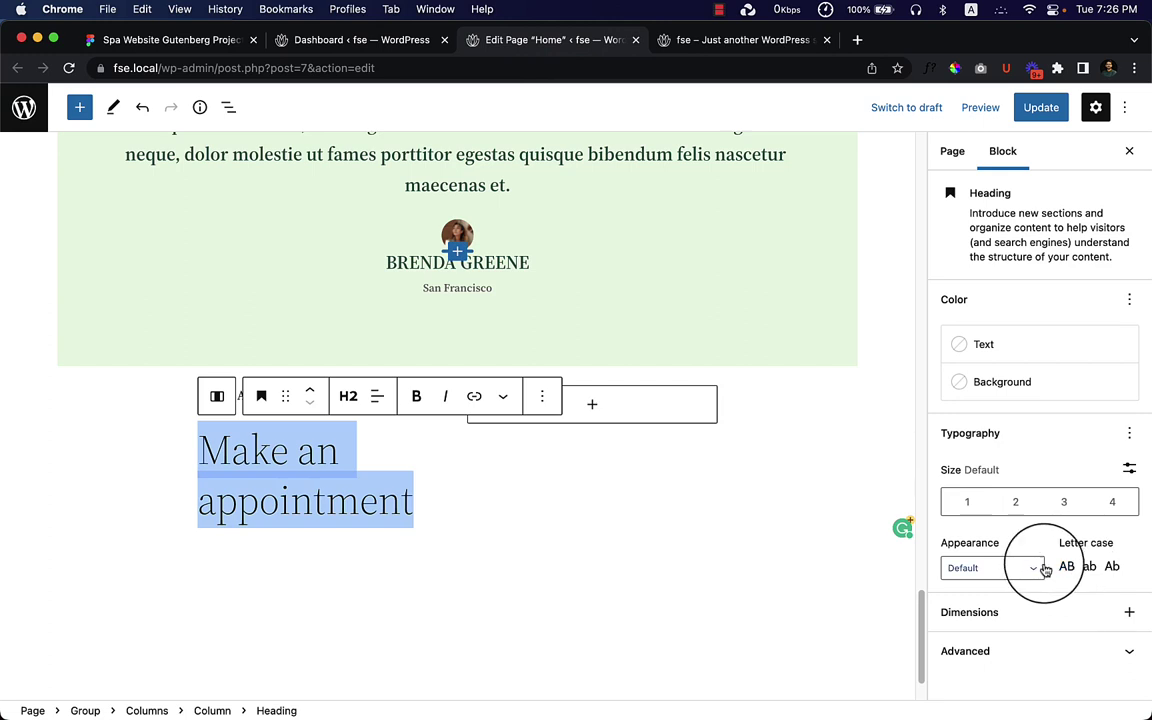
pyautogui.click(1025, 568)
pyautogui.click(973, 652)
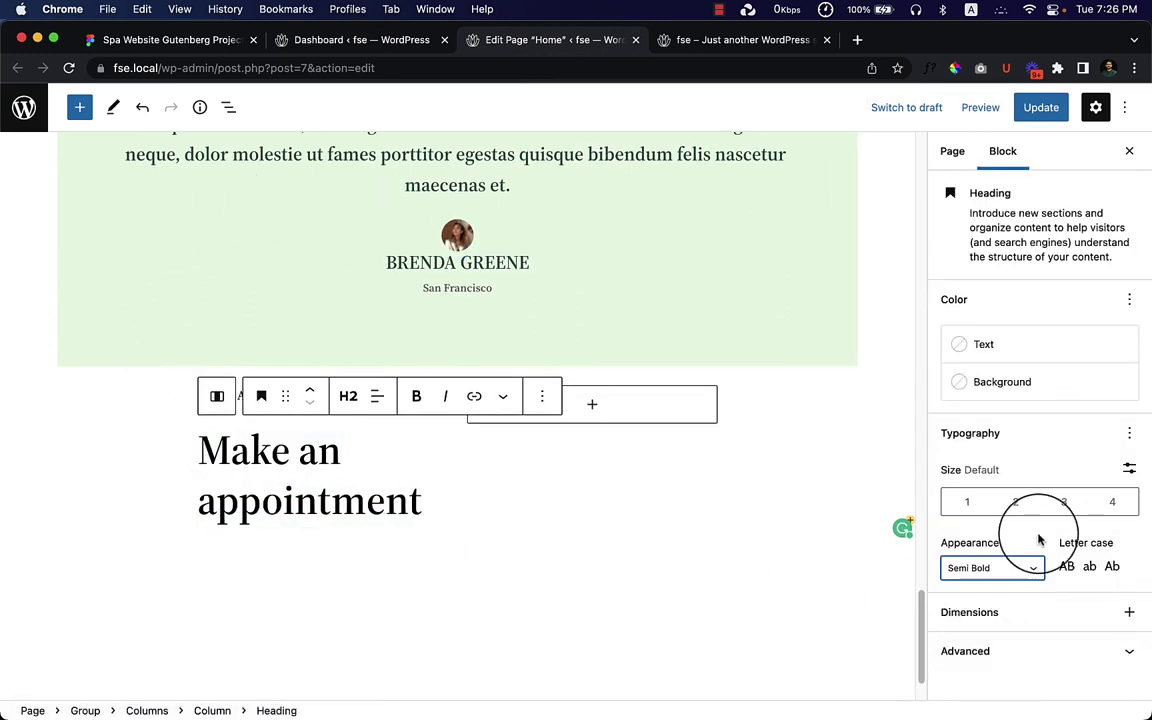
# Set the "Make an appointment" heading's text color to the theme's dark green
pyautogui.click(1003, 347)
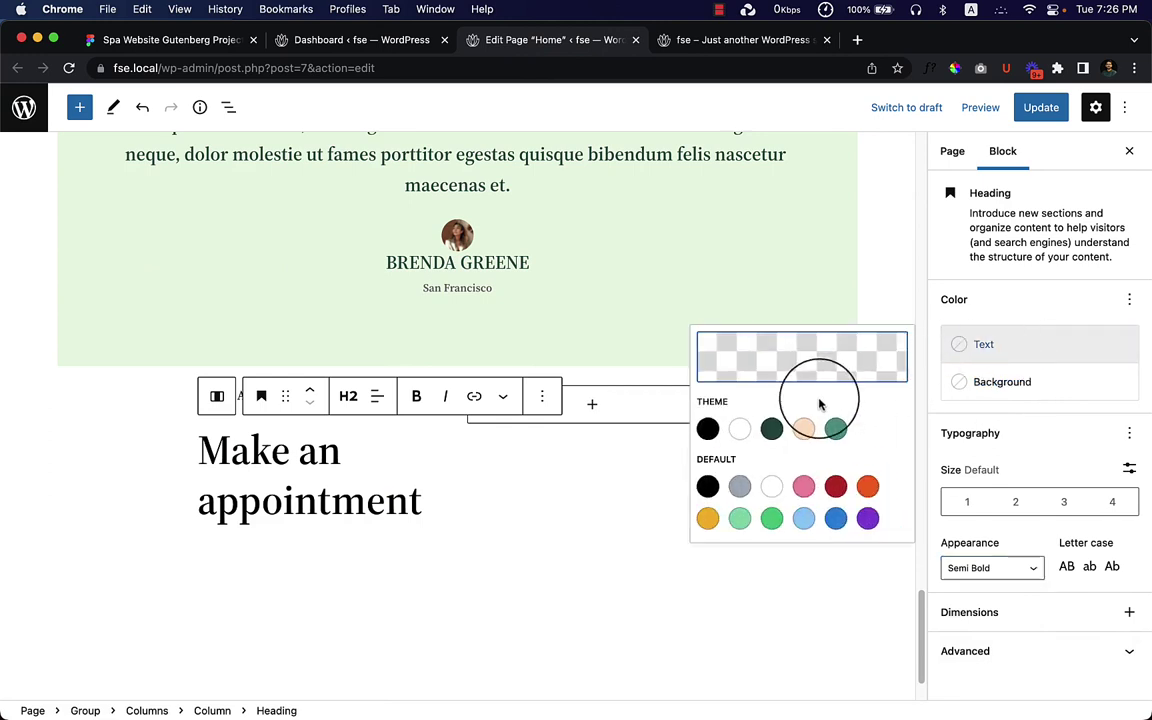
pyautogui.click(772, 430)
pyautogui.click(453, 515)
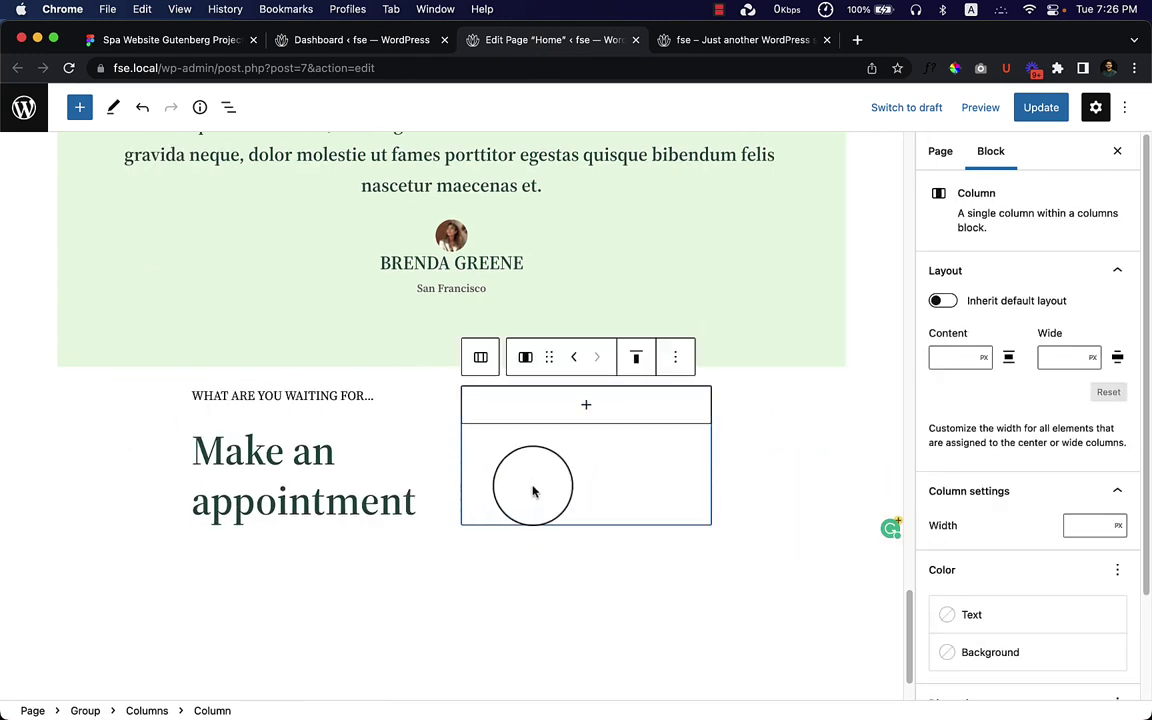
# Reduce the browser zoom of the editor by two levels to check how the heading wraps in its column
pyautogui.click(1134, 69)
pyautogui.click(1013, 246)
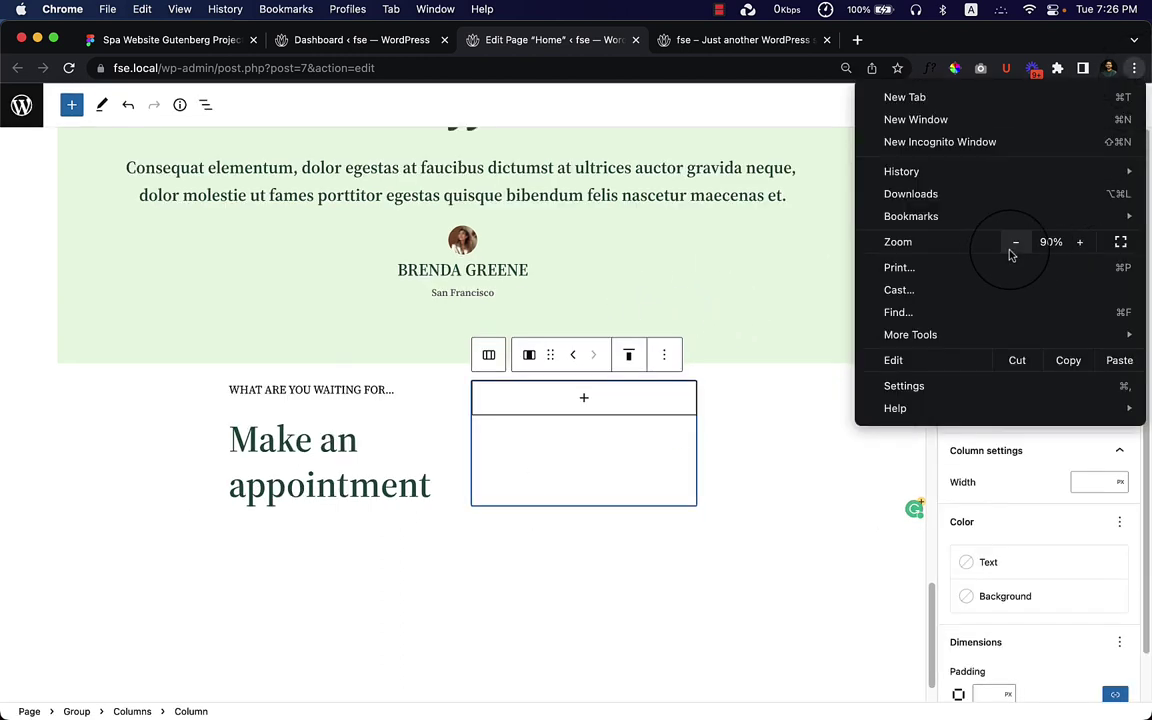
pyautogui.click(1012, 249)
pyautogui.click(432, 489)
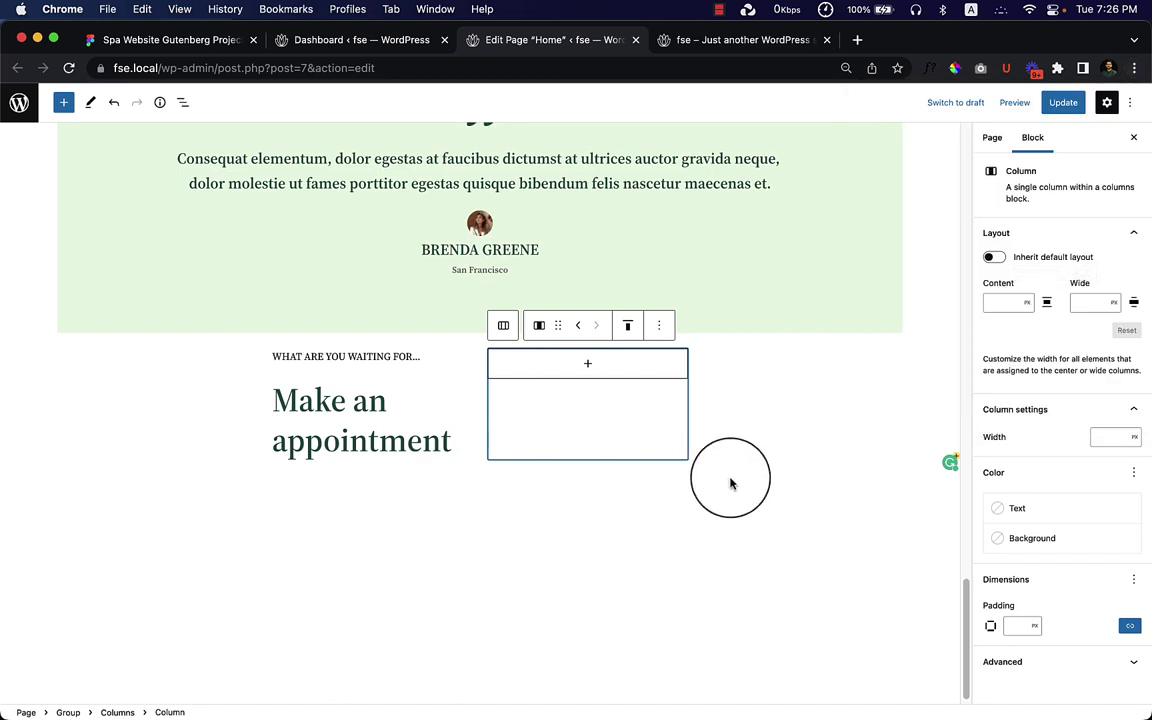
pyautogui.click(753, 411)
pyautogui.scroll(2, 400, 410)
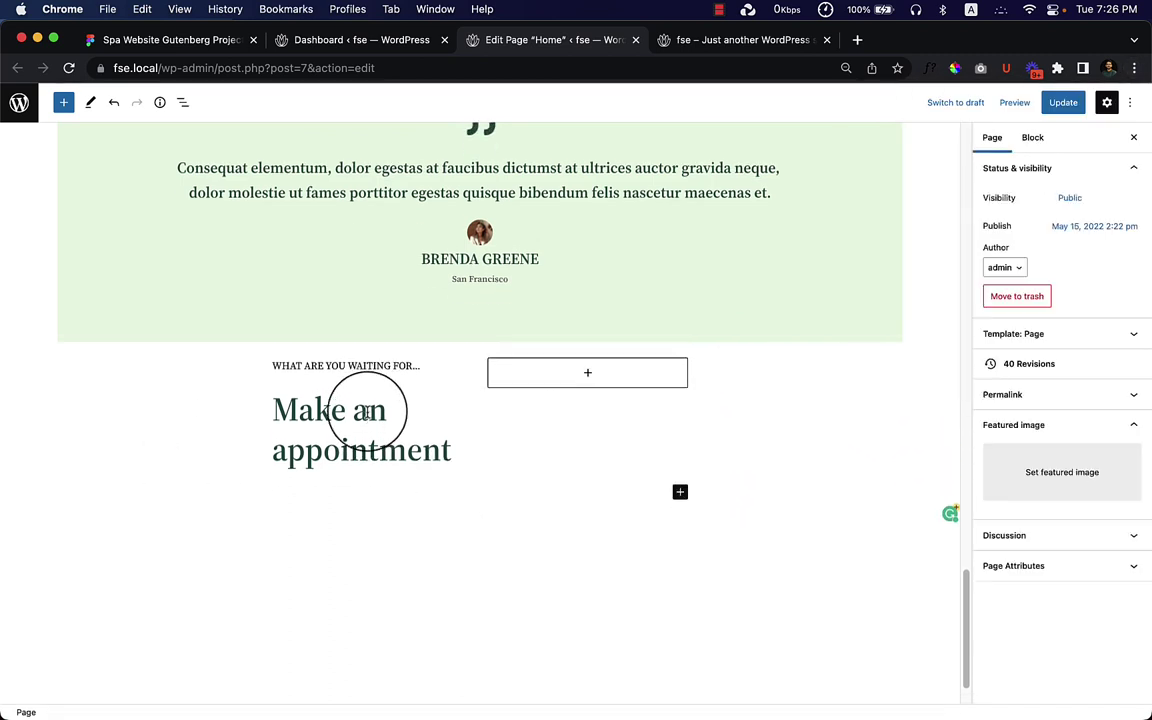
pyautogui.click(621, 403)
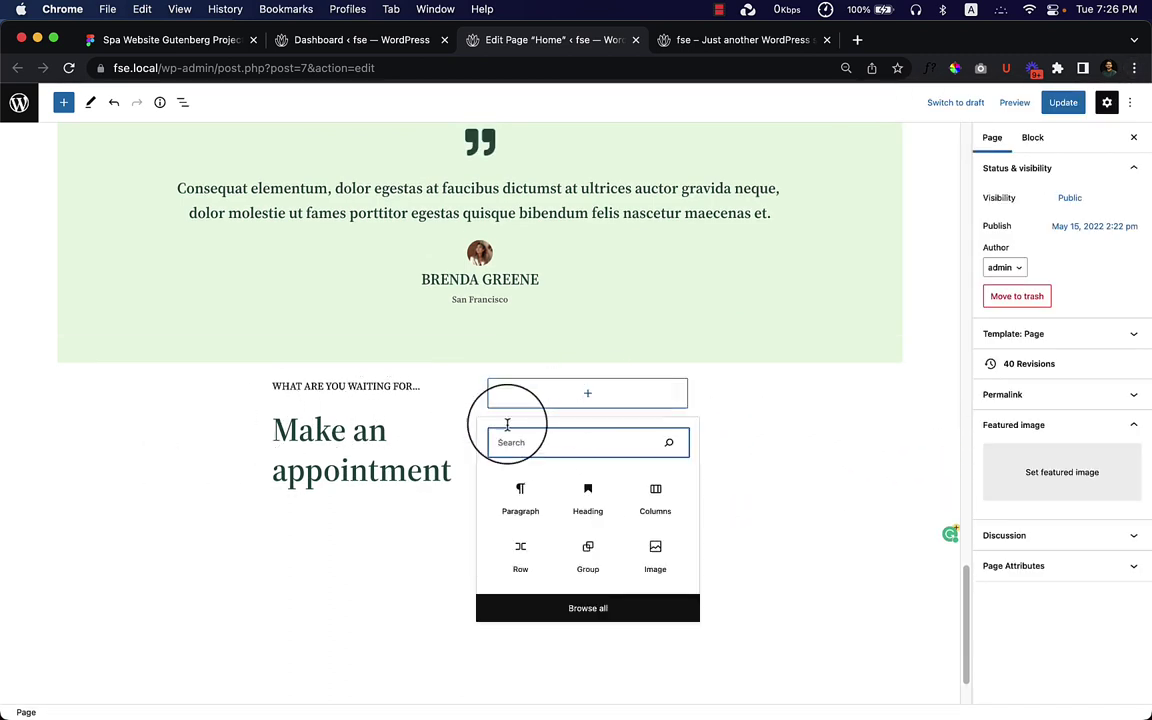
# Update the Home page, reload the live site to review the appointment section, and restore the browser zoom to 100%
pyautogui.click(1062, 103)
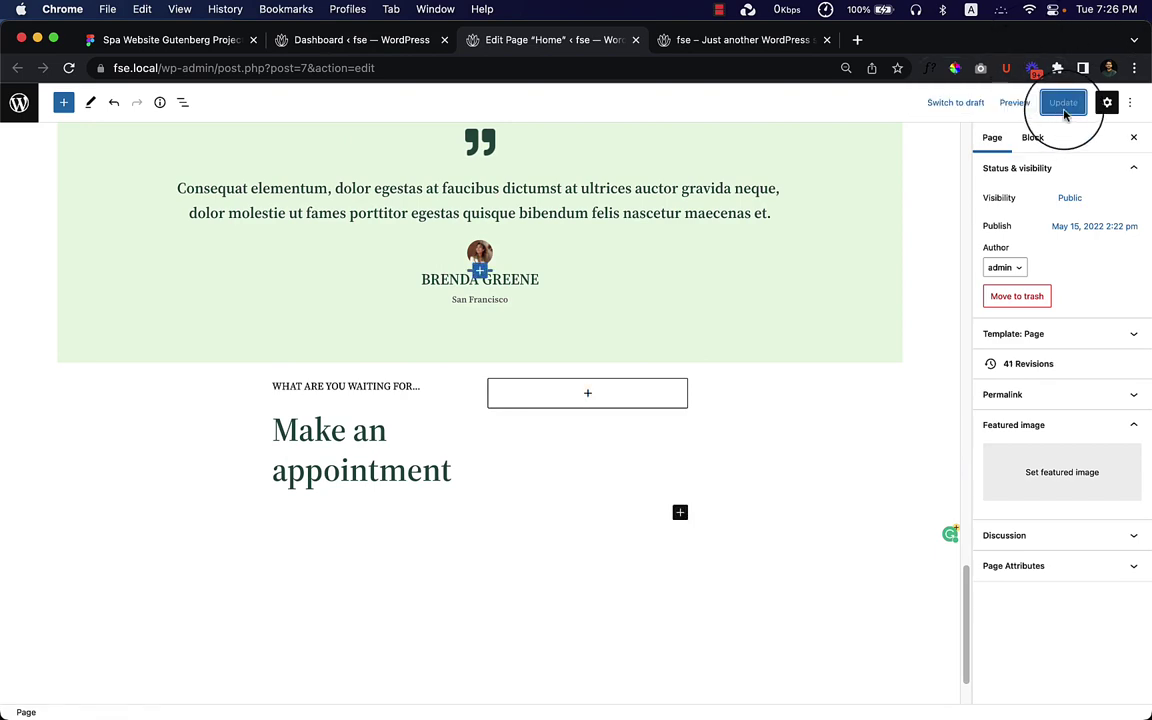
pyautogui.click(690, 40)
pyautogui.rightClick(188, 245)
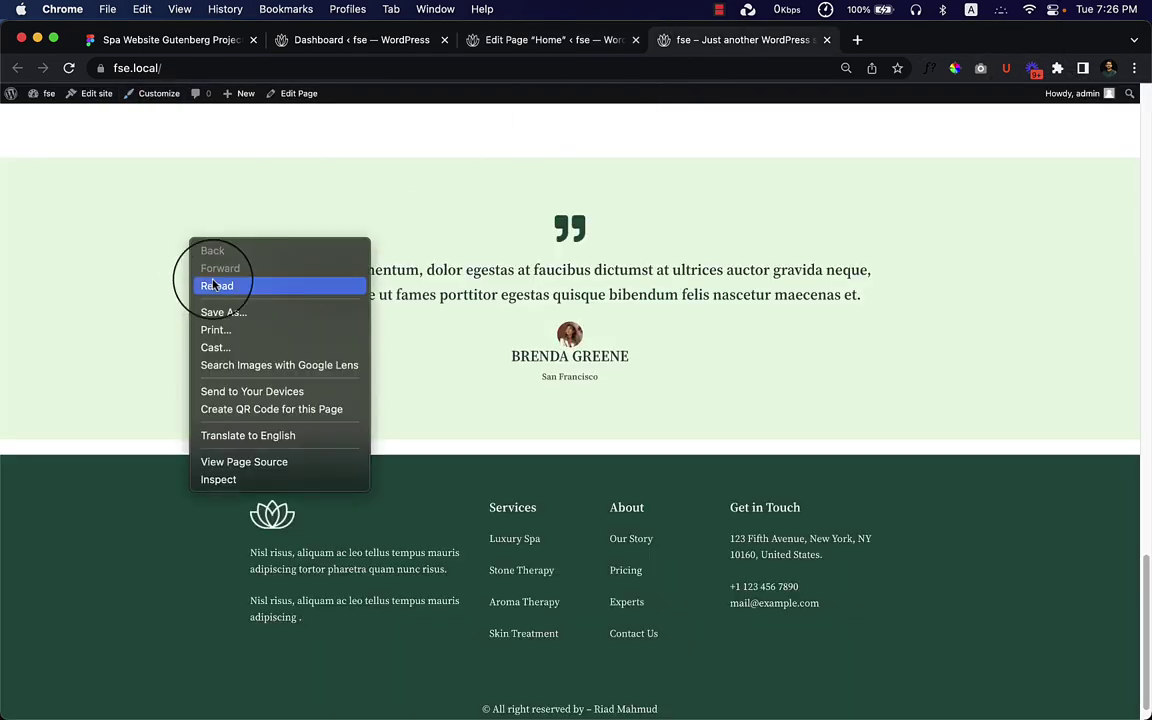
pyautogui.click(213, 285)
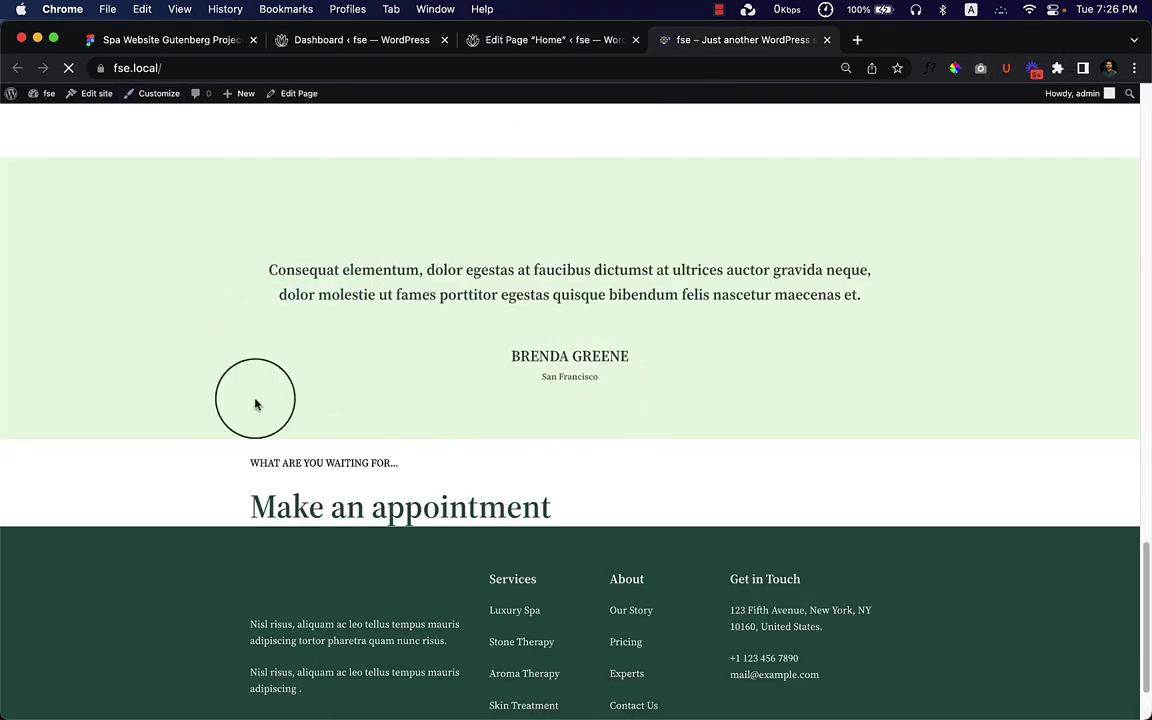
pyautogui.scroll(7, 504, 465)
pyautogui.scroll(-7, 504, 465)
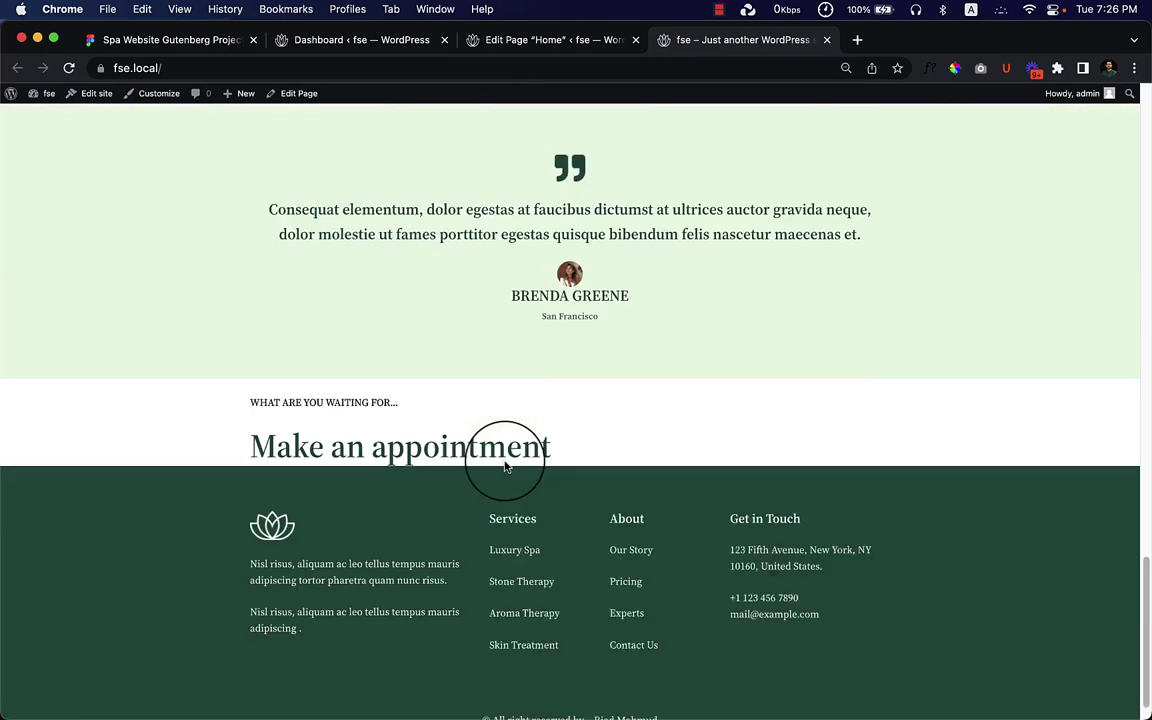
pyautogui.scroll(-1, 505, 466)
pyautogui.press('super+equal')
pyautogui.press('super+equal')
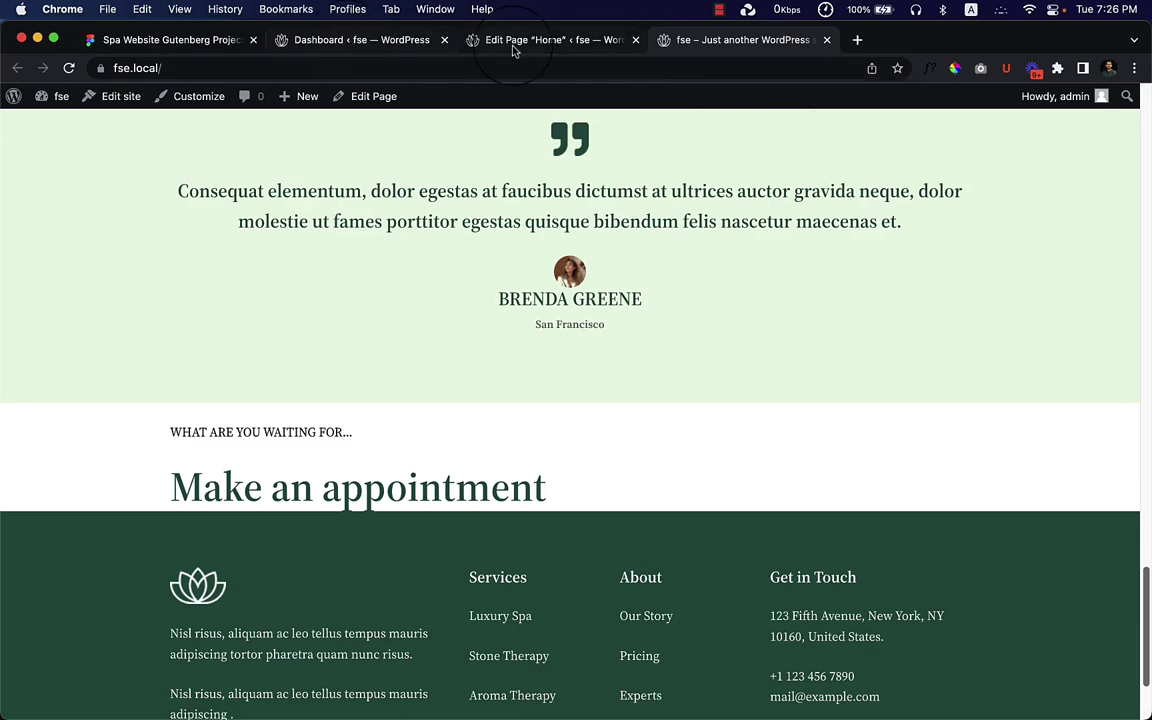
# Reload the Home page editor, check the "Make an appointment" heading's settings, and place the text cursor at its end
pyautogui.click(461, 40)
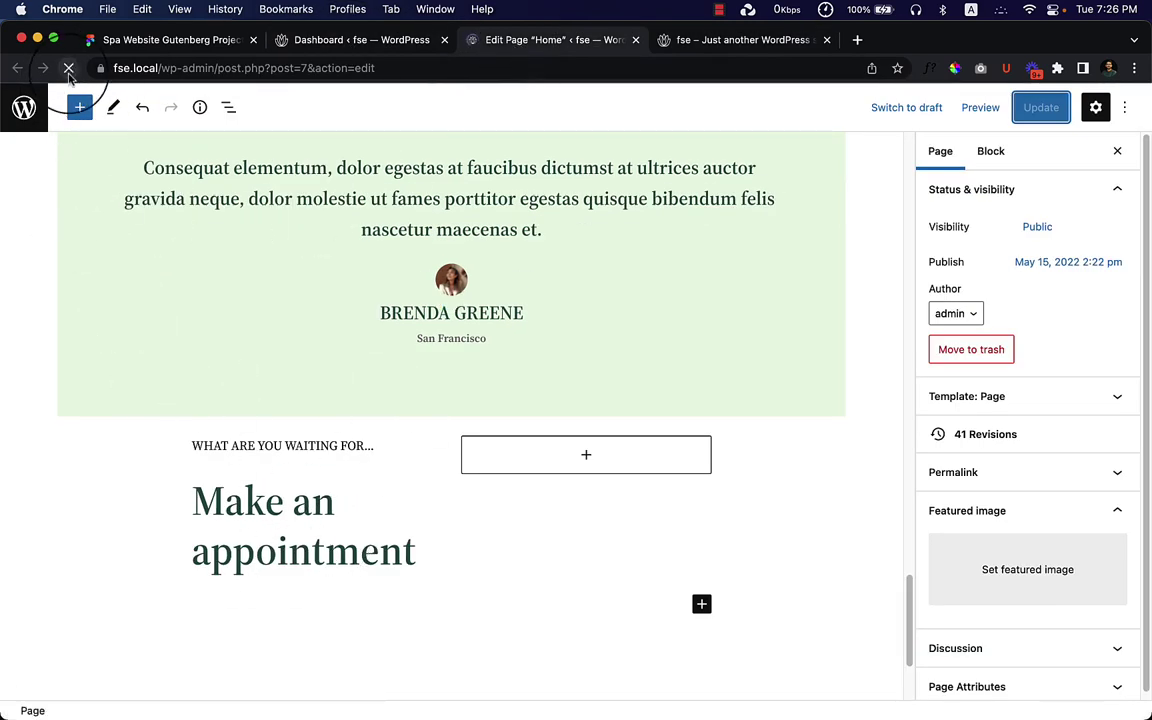
pyautogui.scroll(-5, 428, 459)
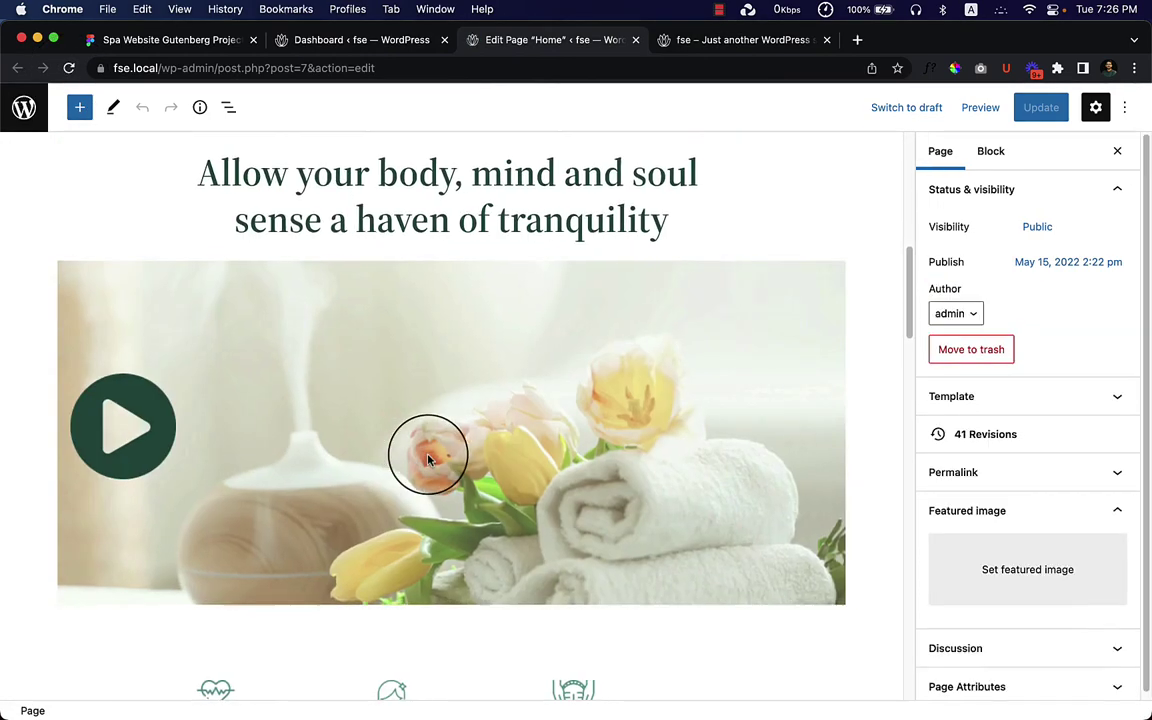
pyautogui.scroll(-20, 428, 459)
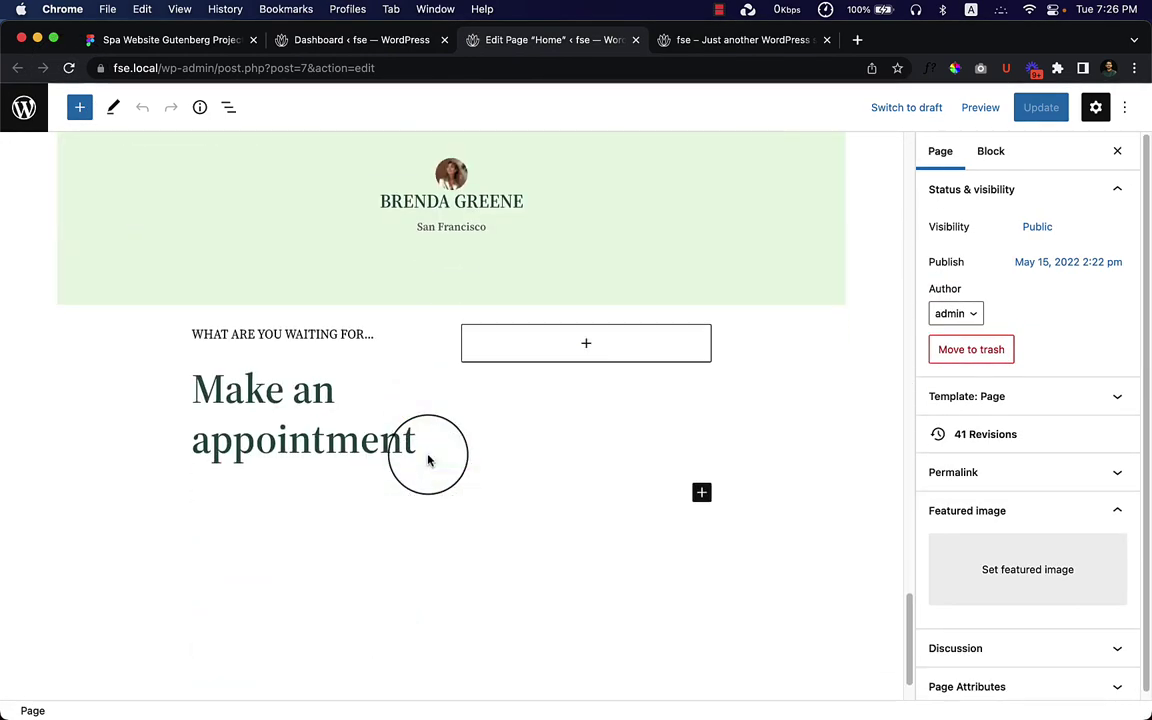
pyautogui.click(288, 373)
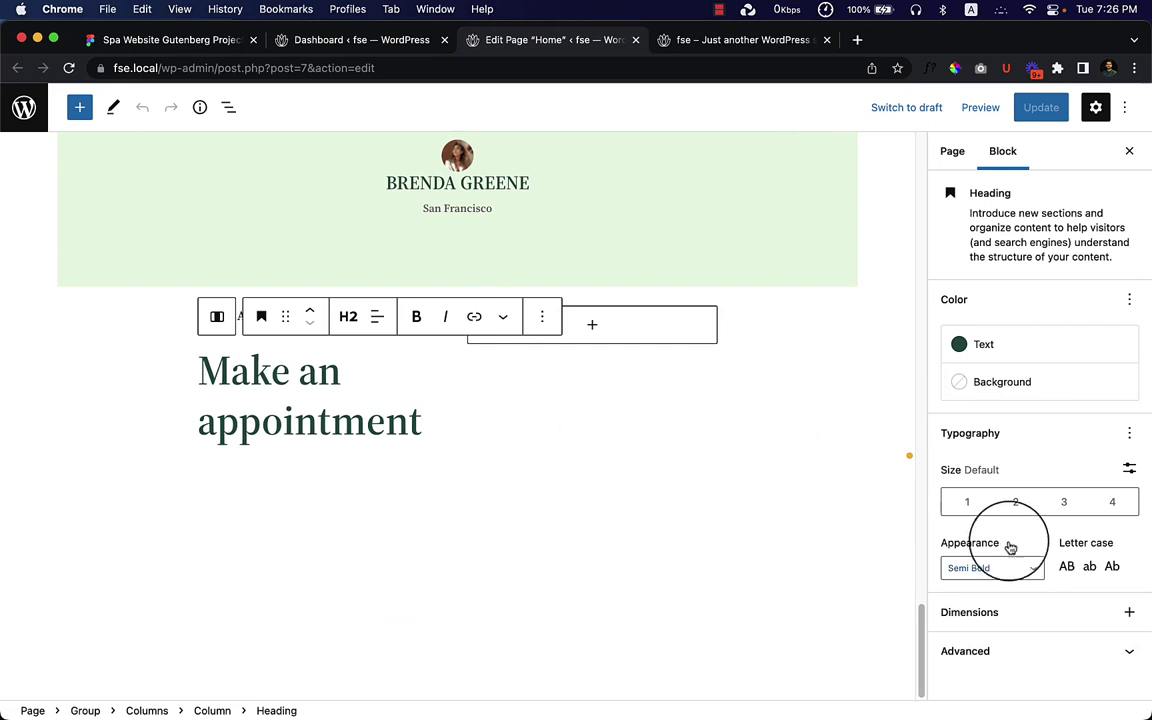
pyautogui.scroll(3, 414, 560)
pyautogui.click(418, 592)
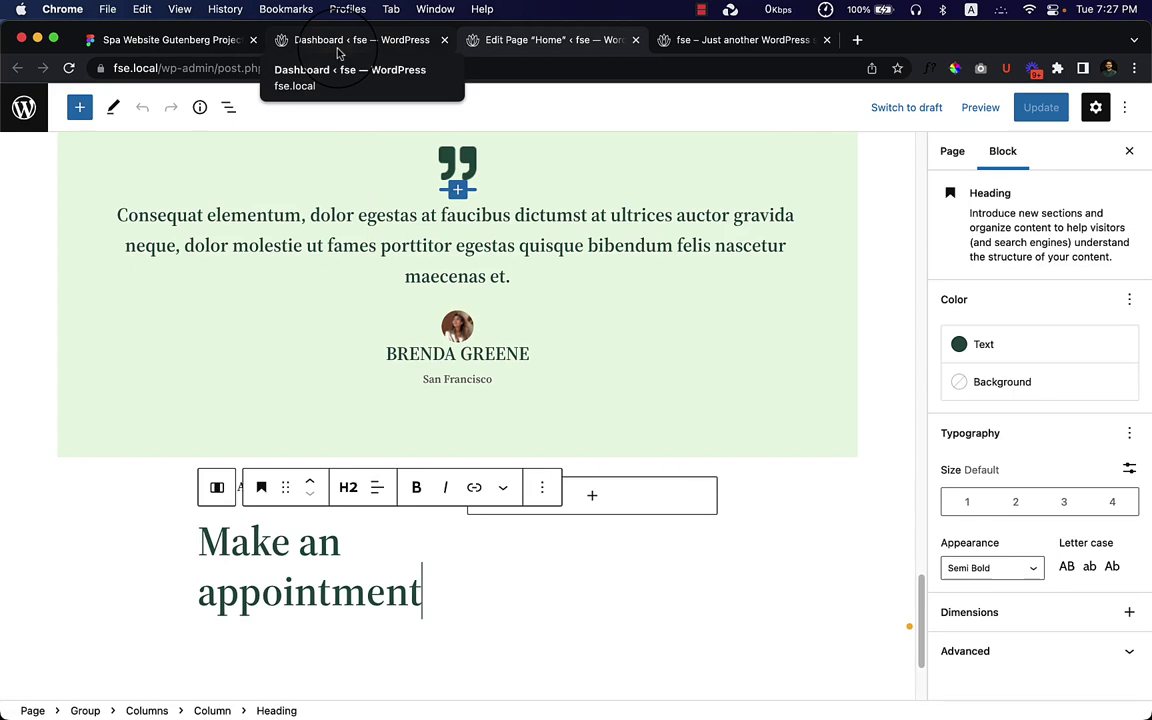
# Copy the Lorem ipsum description from the Figma design and paste it as a paragraph below the "Make an appointment" heading
pyautogui.click(200, 41)
pyautogui.doubleClick(325, 410)
pyautogui.press('cmd+c')
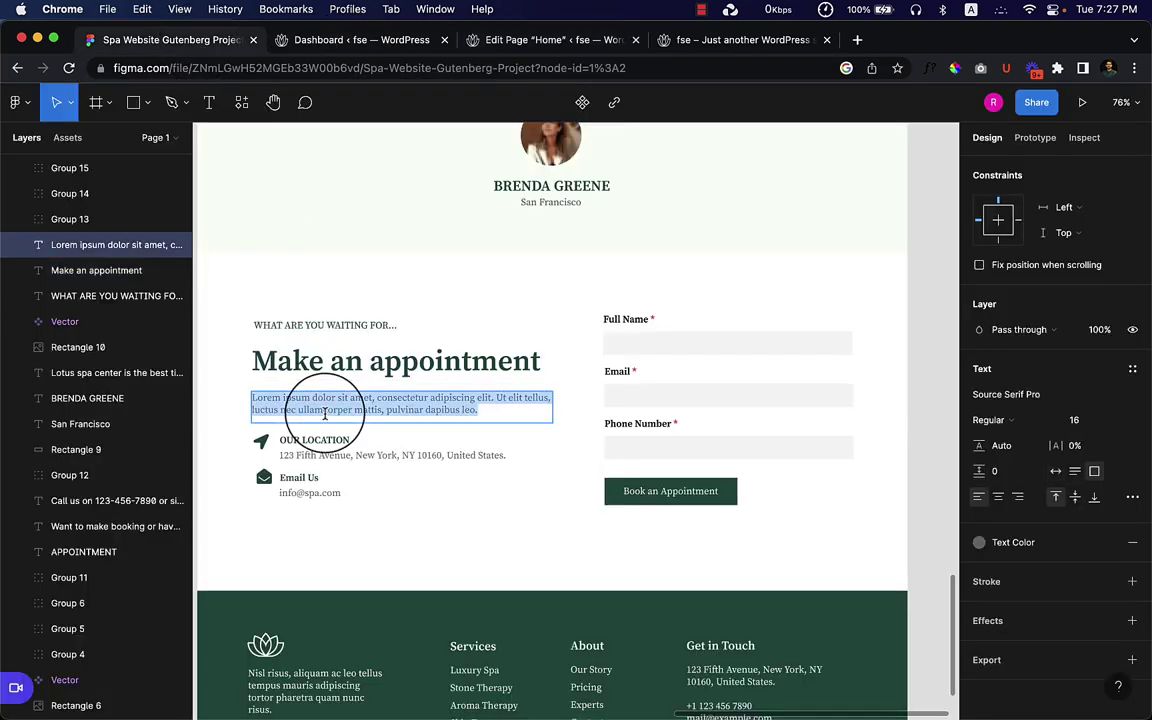
pyautogui.click(501, 42)
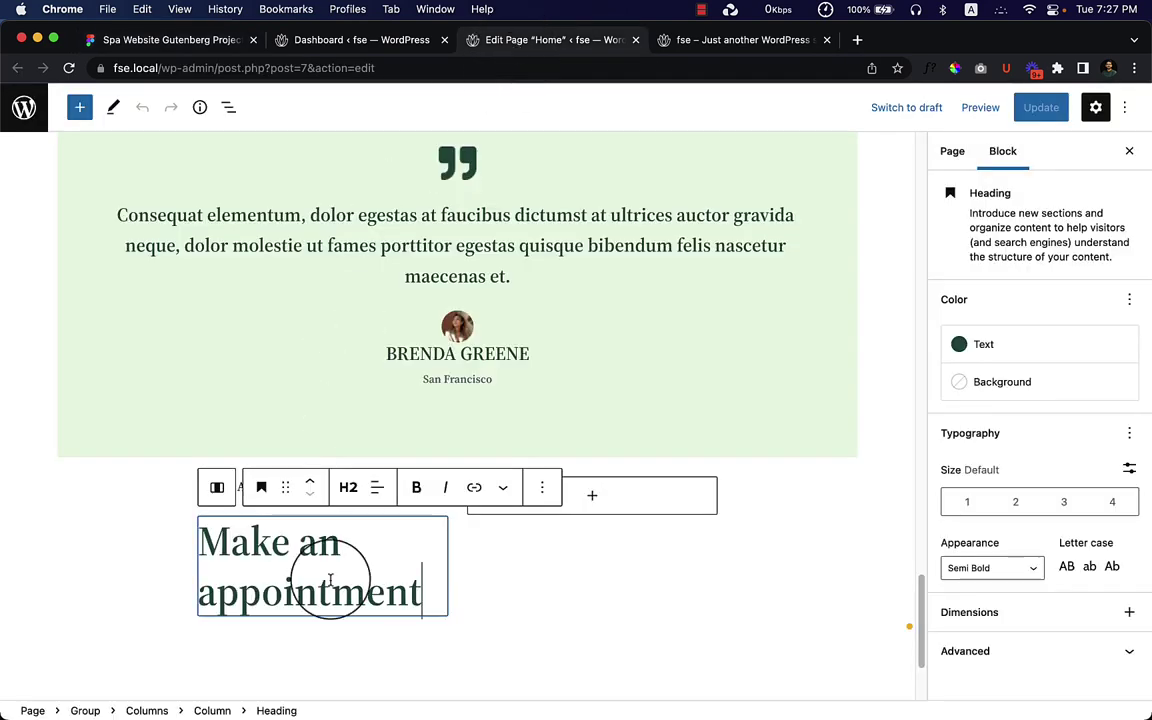
pyautogui.press('Return')
pyautogui.press('cmd+v')
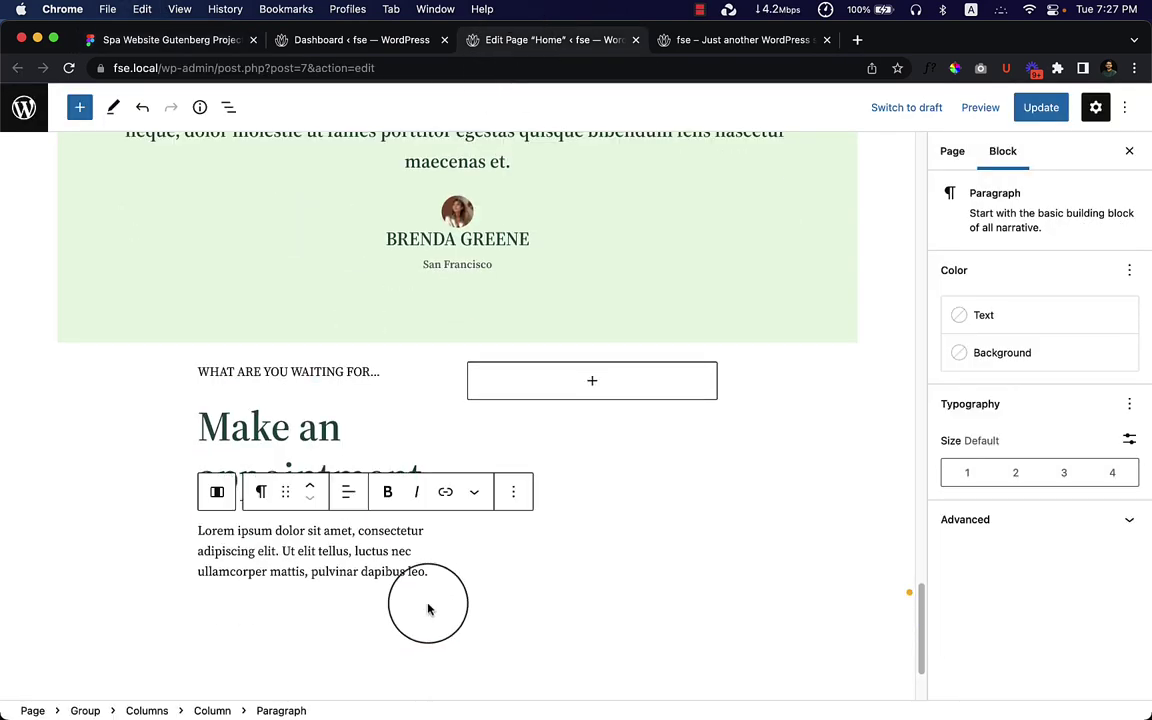
# Examine the "OUR LOCATION" and "Email Us" entries in the Figma design and compare them with its numbered services list
pyautogui.click(147, 42)
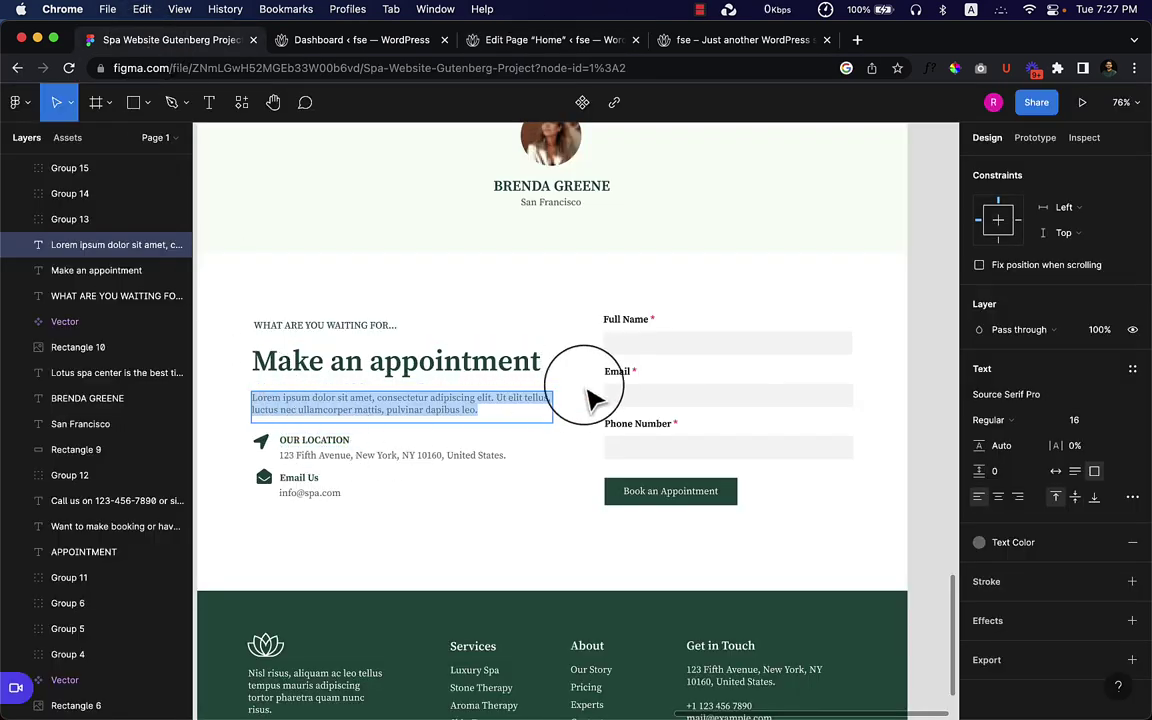
pyautogui.click(316, 452)
pyautogui.doubleClick(321, 441)
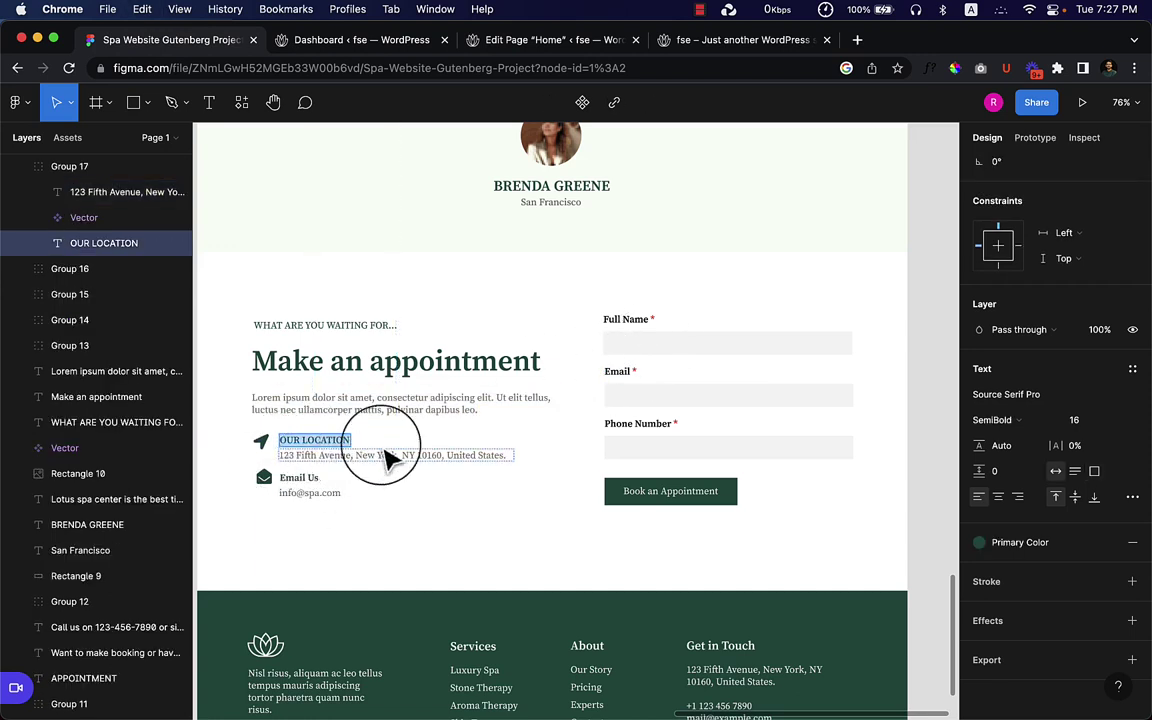
pyautogui.press('Escape')
pyautogui.scroll(15, 447, 490)
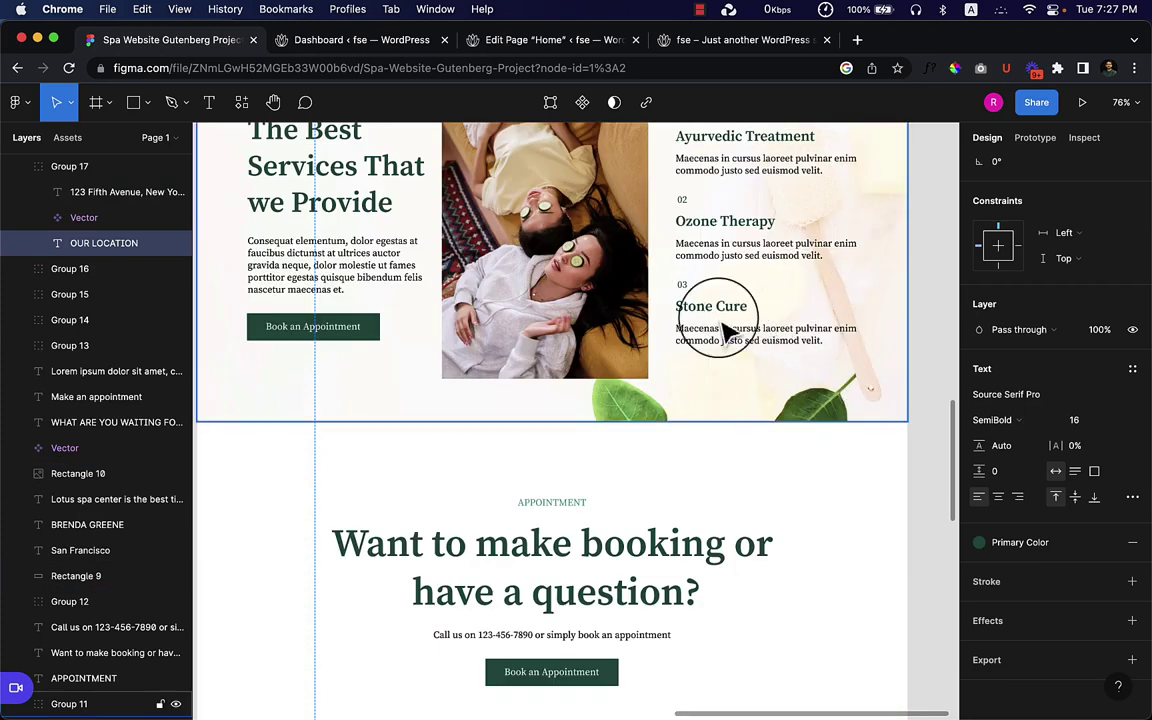
pyautogui.scroll(2, 745, 337)
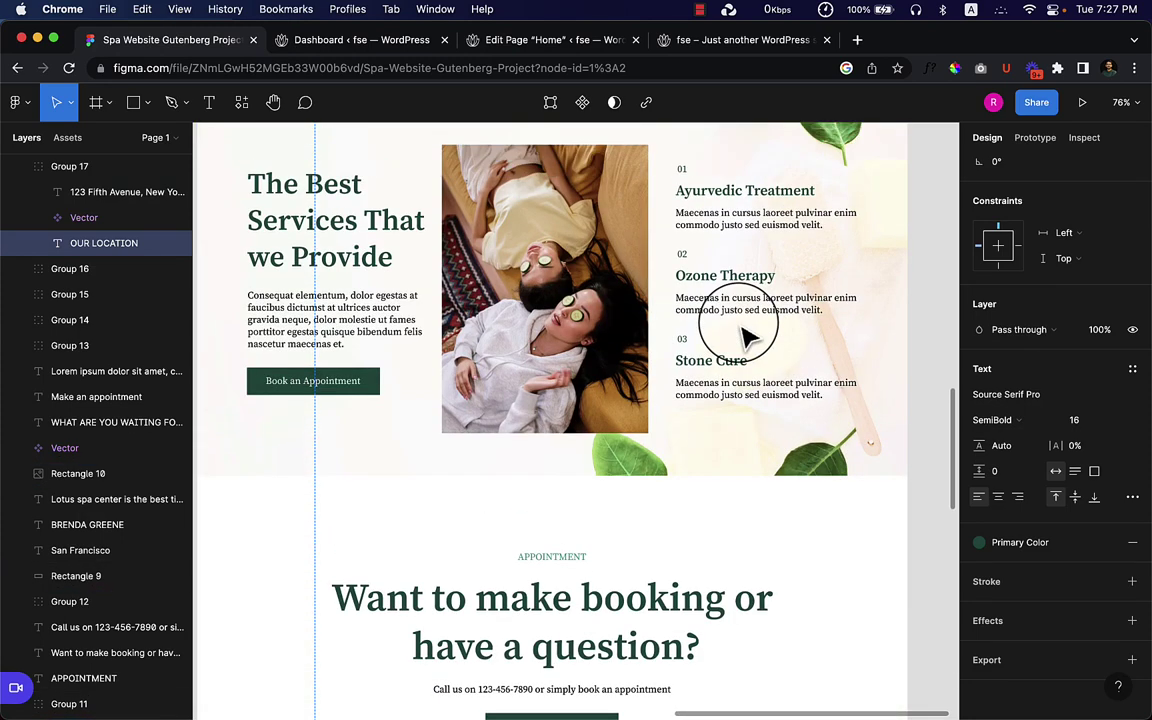
pyautogui.scroll(-20, 745, 337)
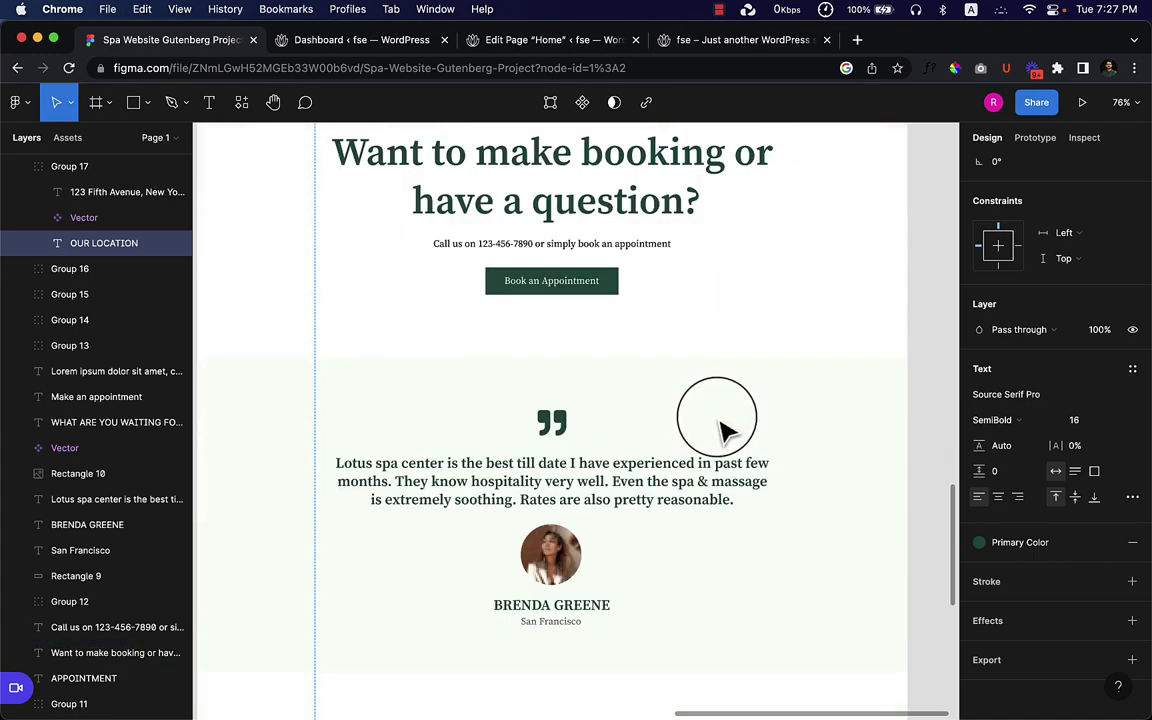
pyautogui.click(405, 436)
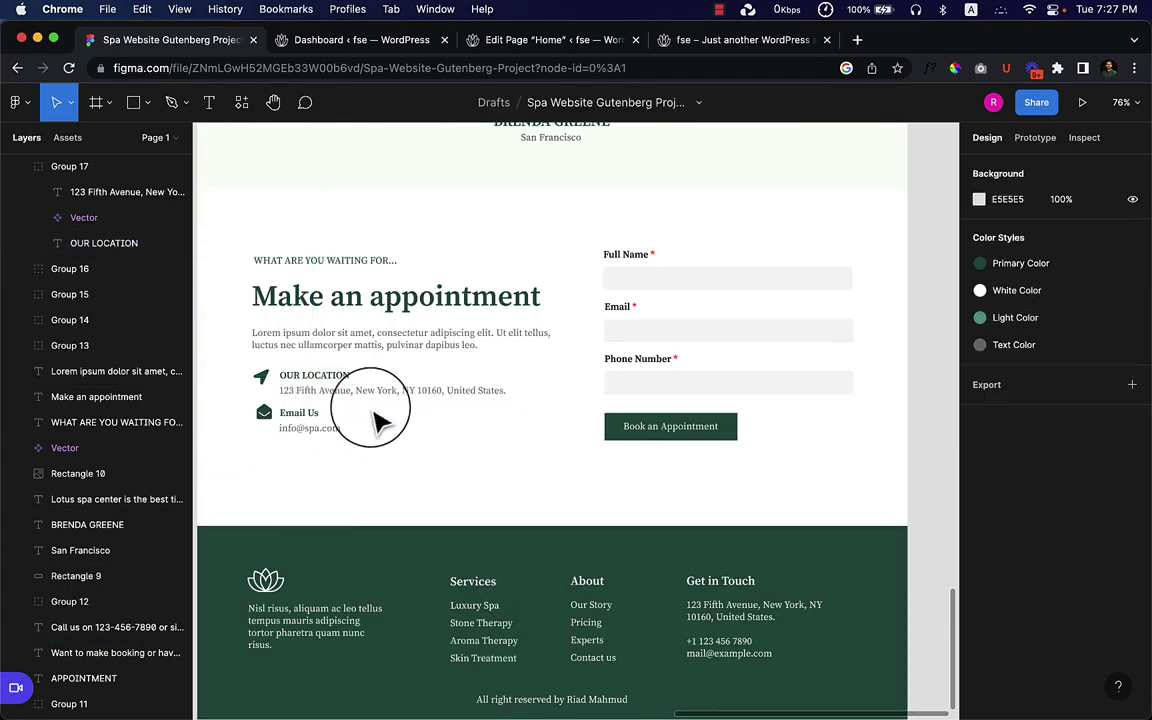
# Return to the Home page editor and inspect how the 02 and 03 service items are grouped in the services section
pyautogui.click(528, 40)
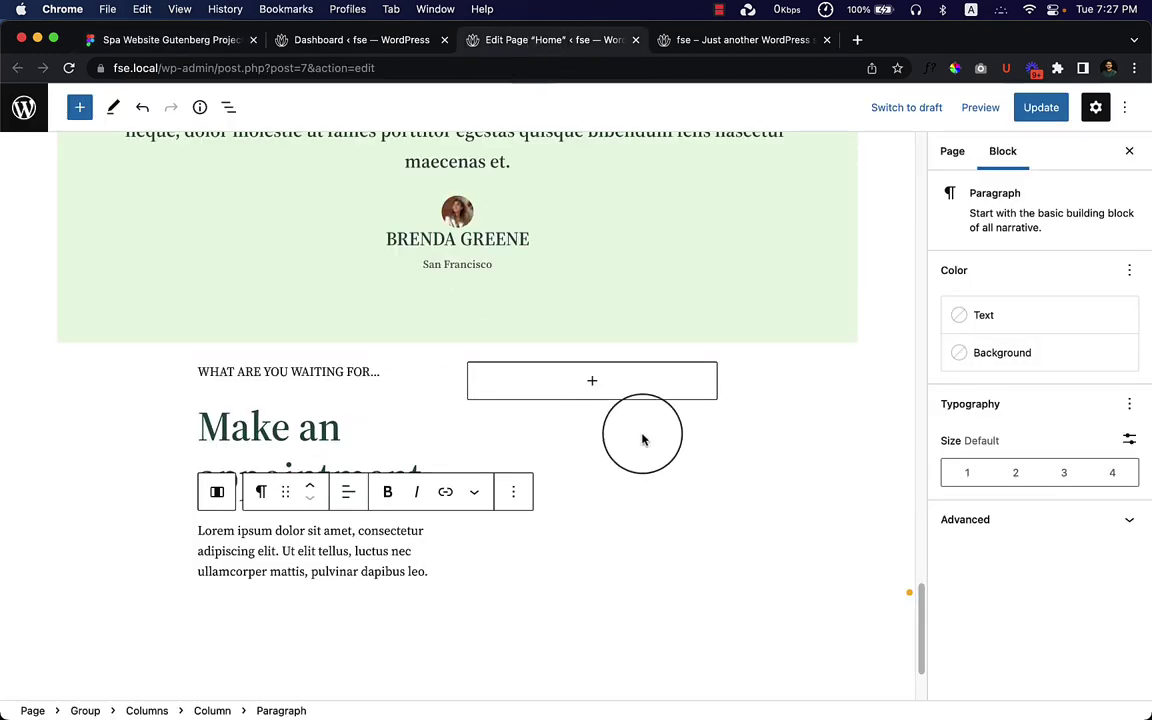
pyautogui.scroll(15, 756, 460)
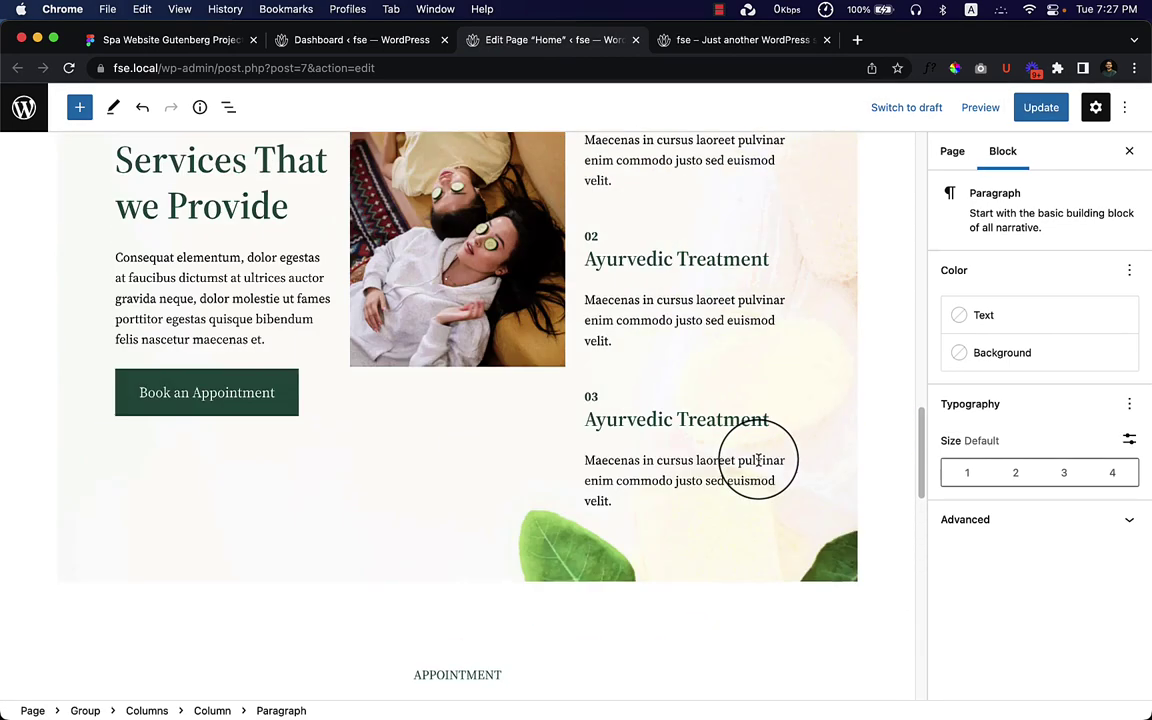
pyautogui.scroll(1, 758, 460)
pyautogui.click(590, 430)
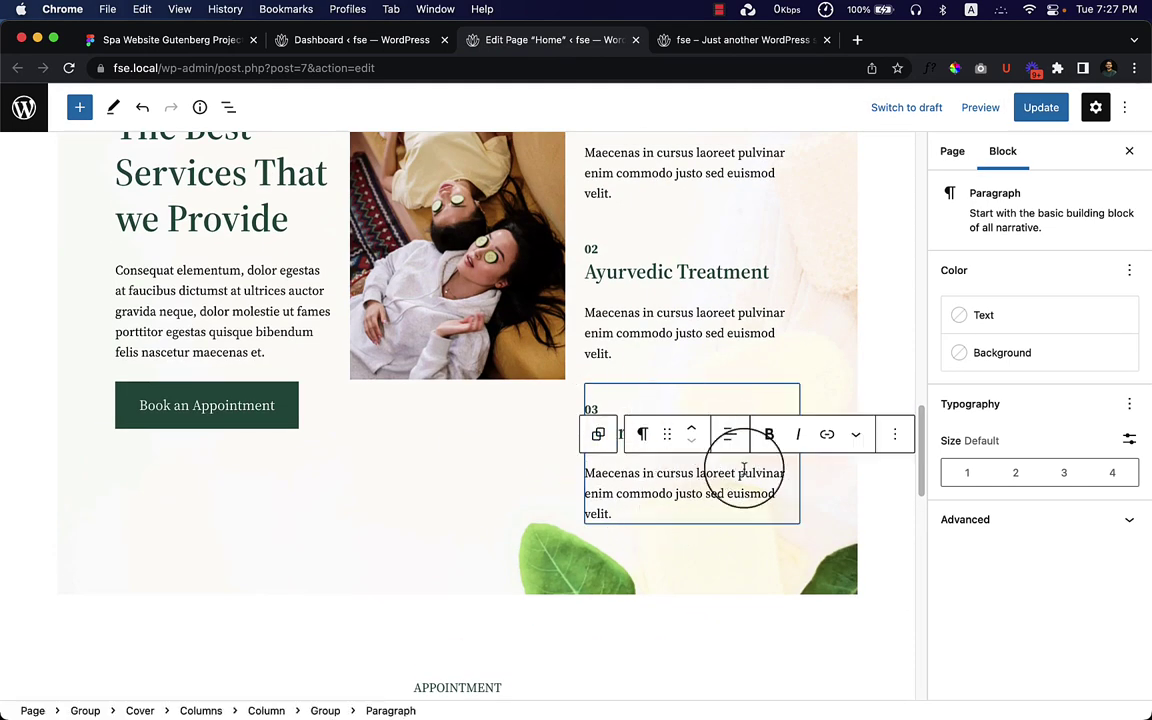
pyautogui.click(661, 399)
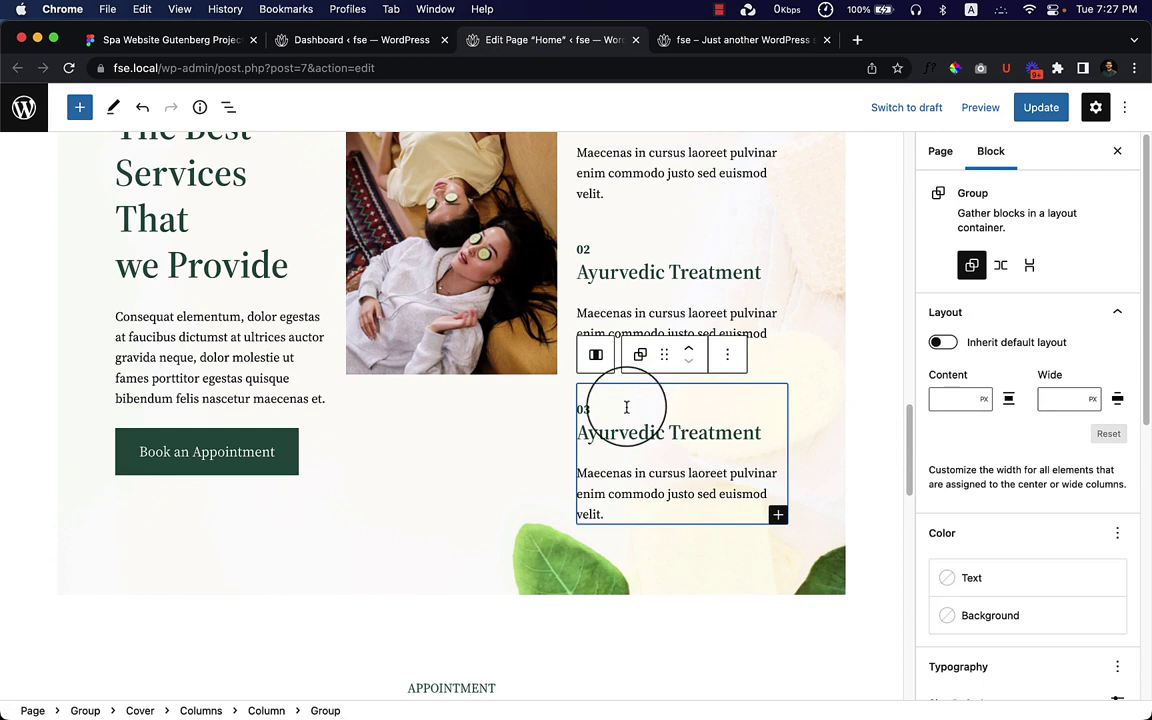
pyautogui.click(769, 293)
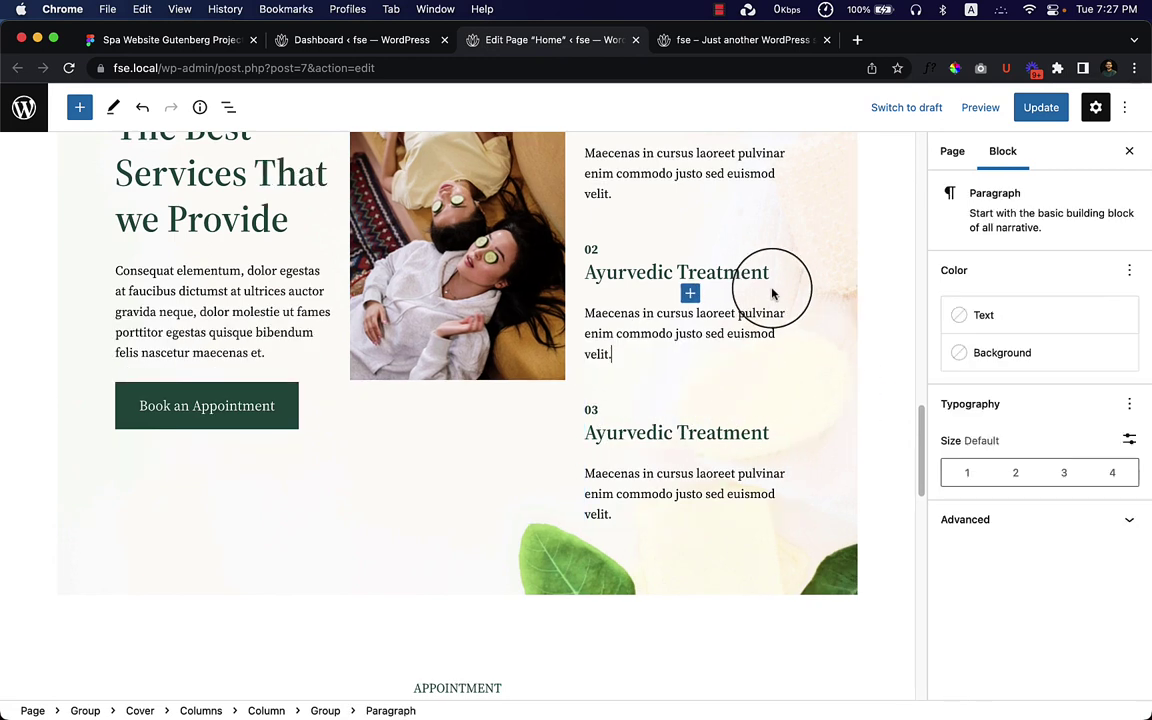
# Select the number, heading and description blocks of the 03 "Ayurvedic Treatment" item together and copy them
pyautogui.click(665, 415)
pyautogui.press('Down')
pyautogui.press('Down')
pyautogui.press('Down')
pyautogui.press('Down')
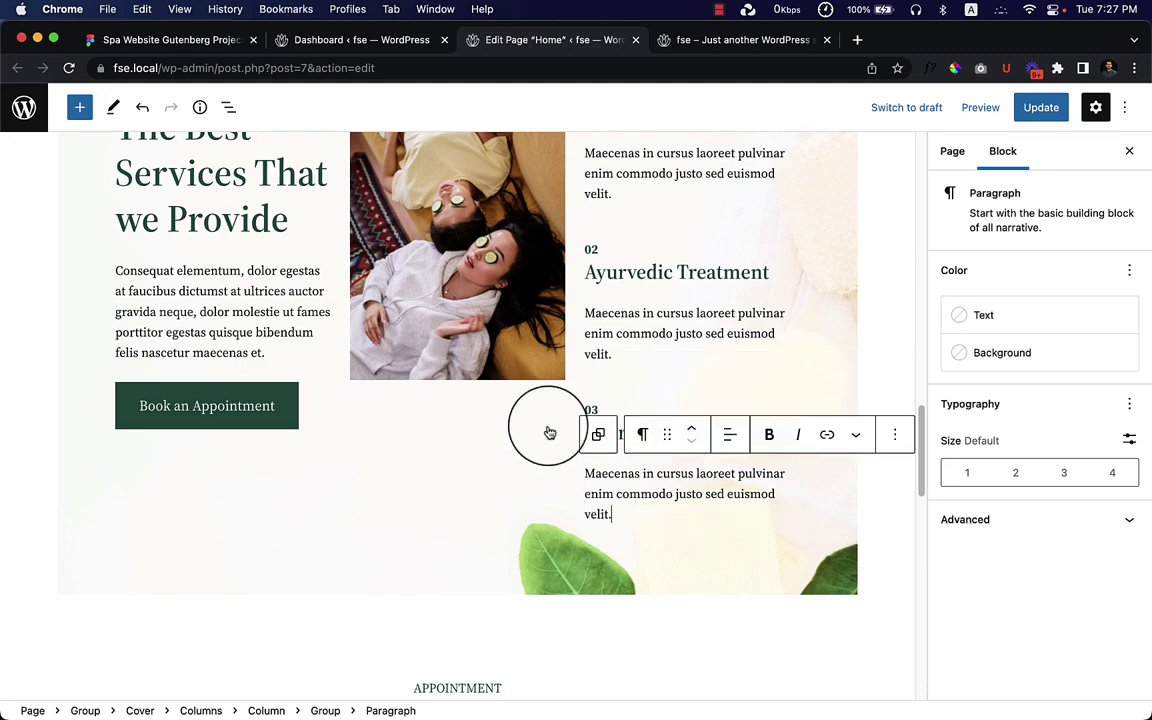
pyautogui.moveTo(629, 515); pyautogui.dragTo(655, 427)
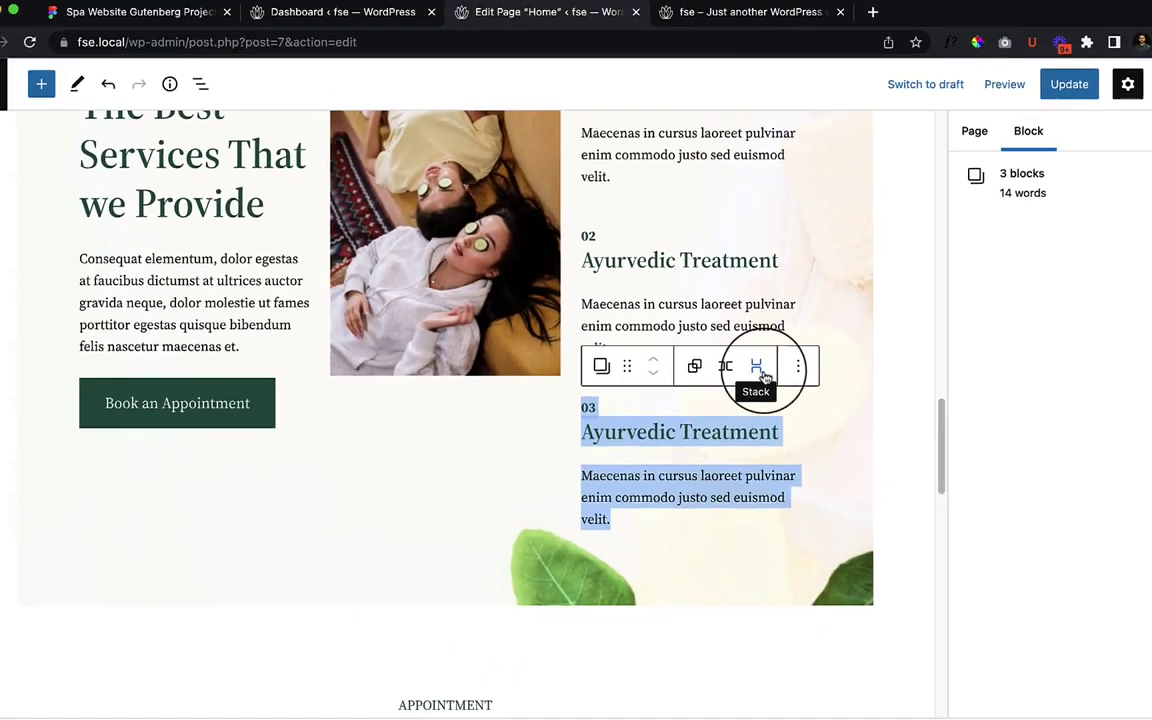
pyautogui.click(980, 281)
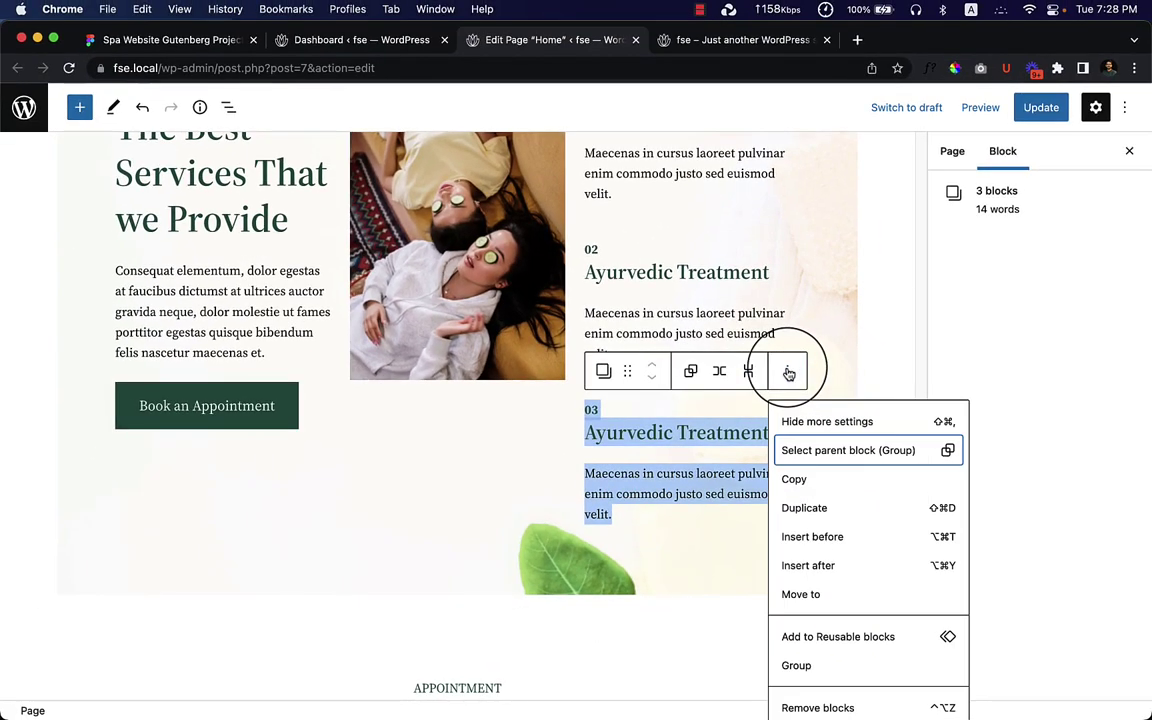
pyautogui.click(796, 480)
# Paste the copied service item blocks on a new line below the Lorem ipsum paragraph in the appointment column
pyautogui.scroll(-10, 600, 562)
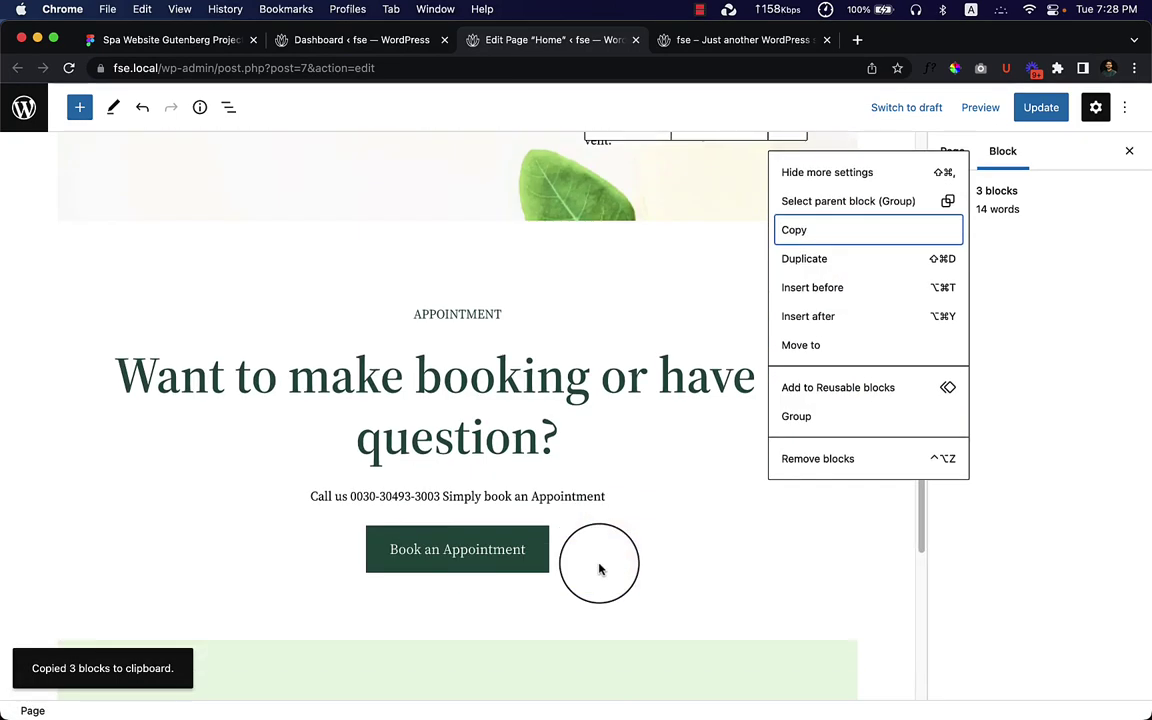
pyautogui.scroll(-8, 338, 569)
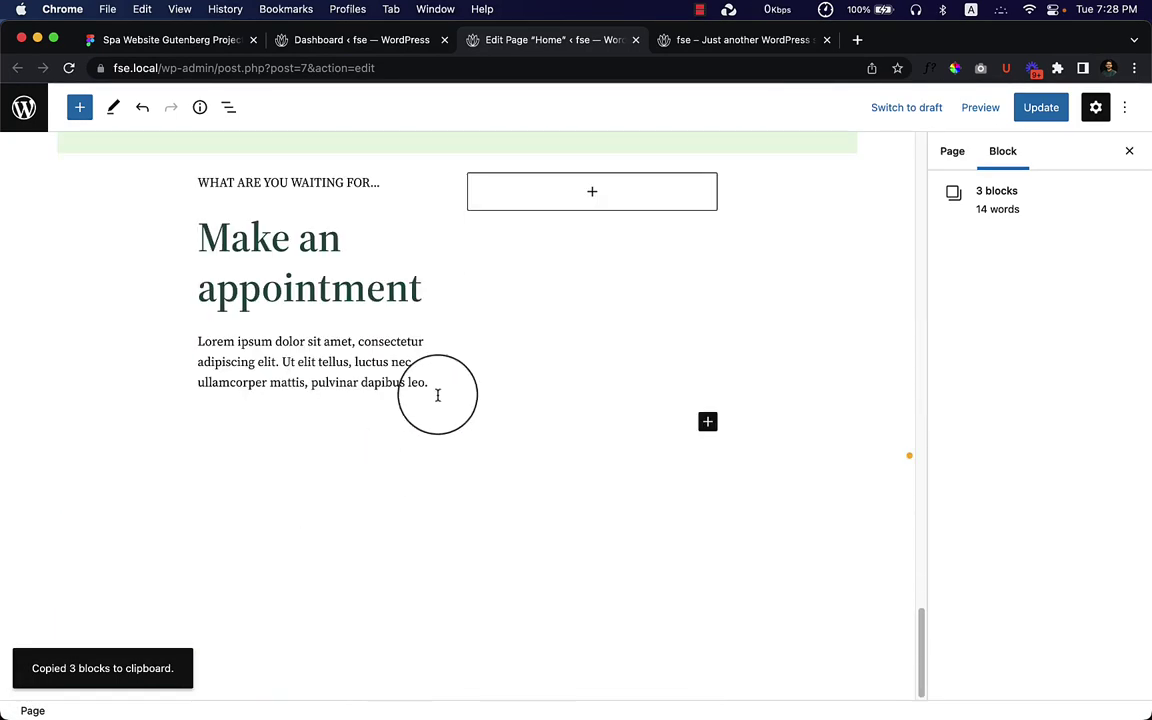
pyautogui.click(436, 390)
pyautogui.press('Return')
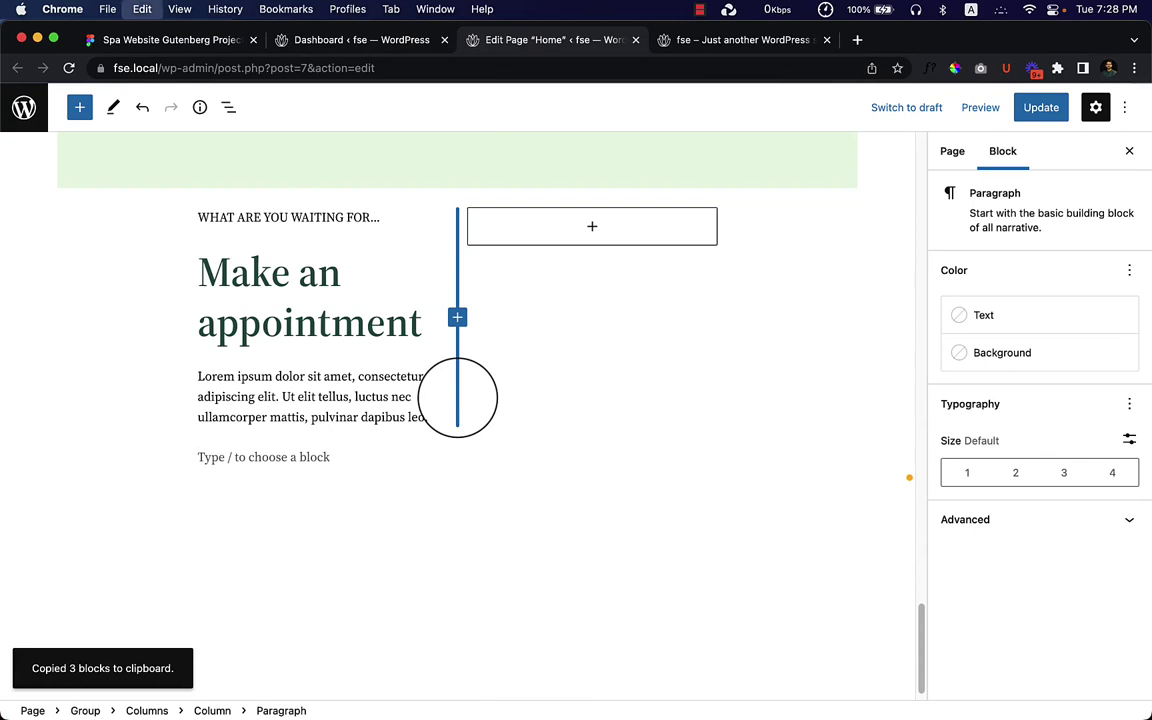
pyautogui.press('super+v')
pyautogui.click(240, 457)
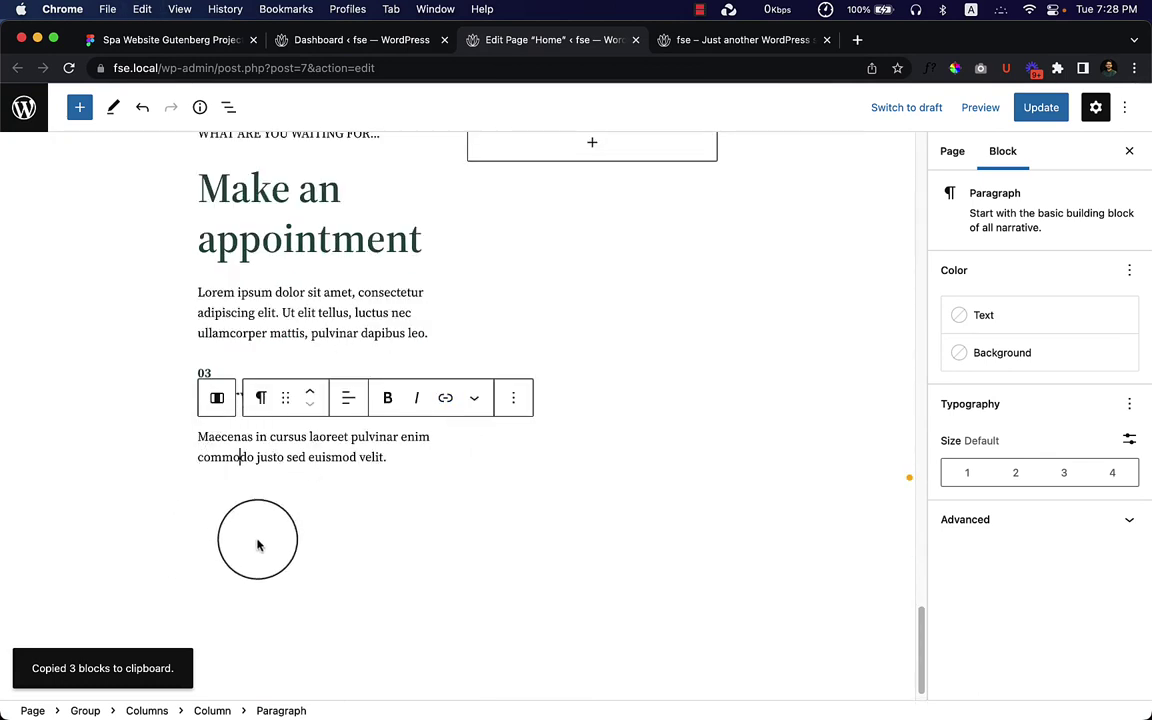
# Compare the pasted number, heading and description blocks with the "OUR LOCATION" entry in the Figma design
pyautogui.click(235, 367)
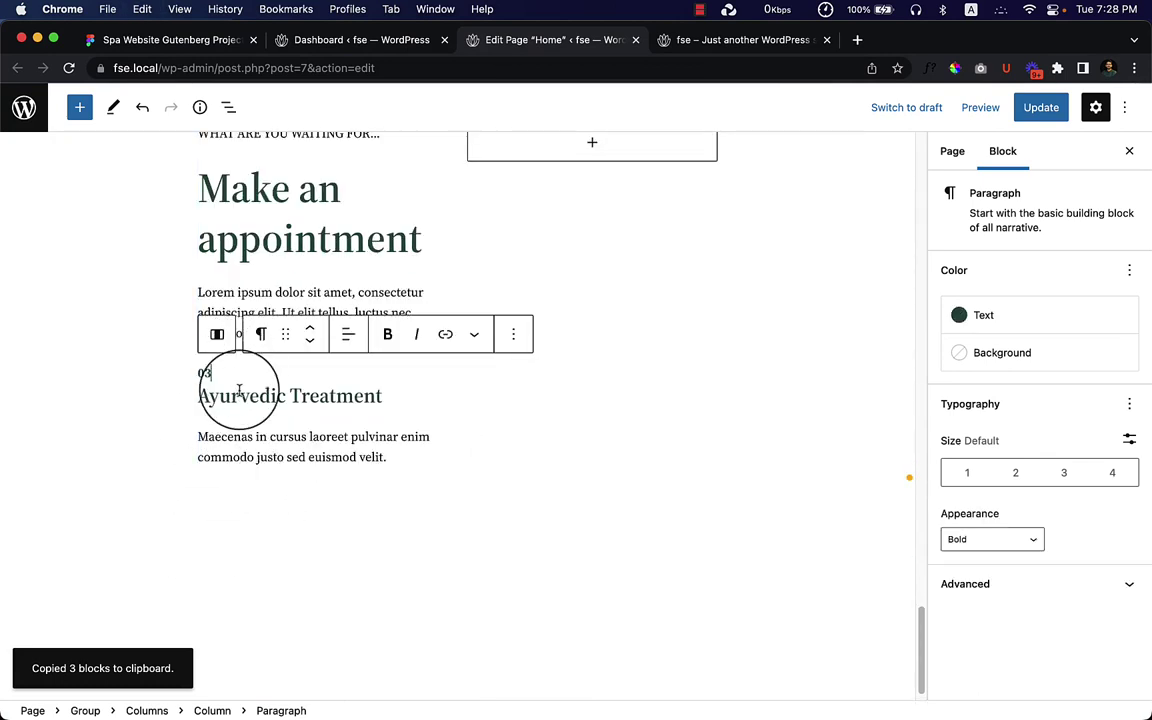
pyautogui.click(170, 40)
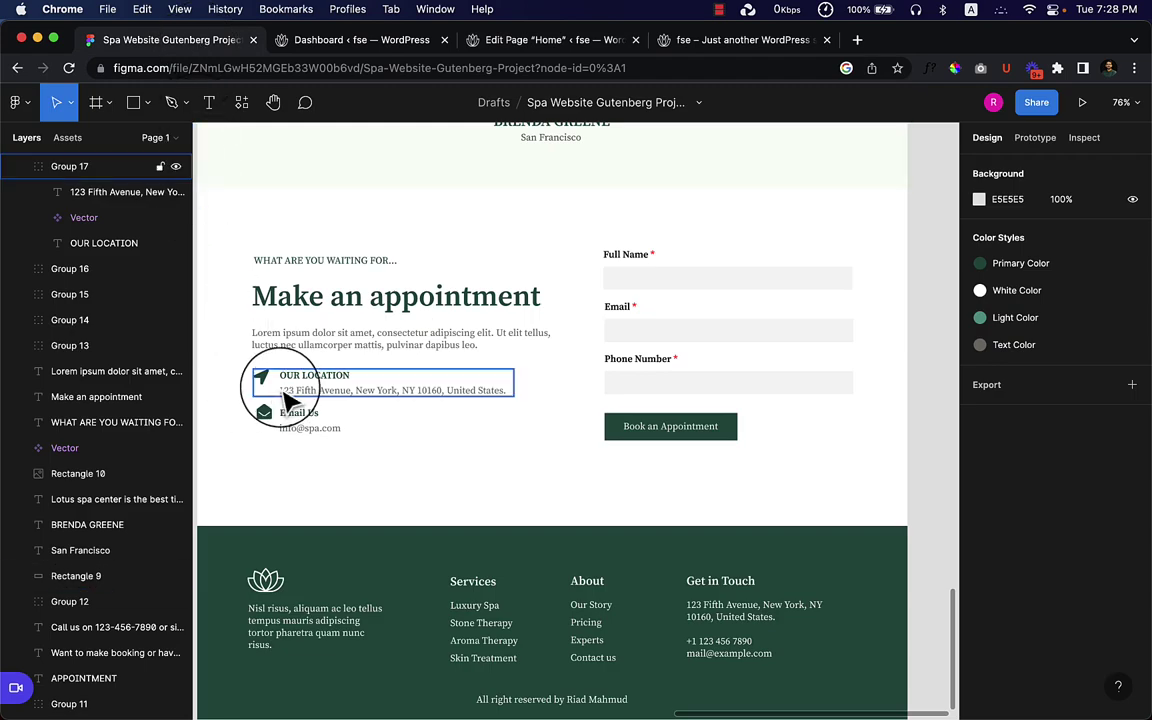
pyautogui.click(503, 41)
pyautogui.click(250, 397)
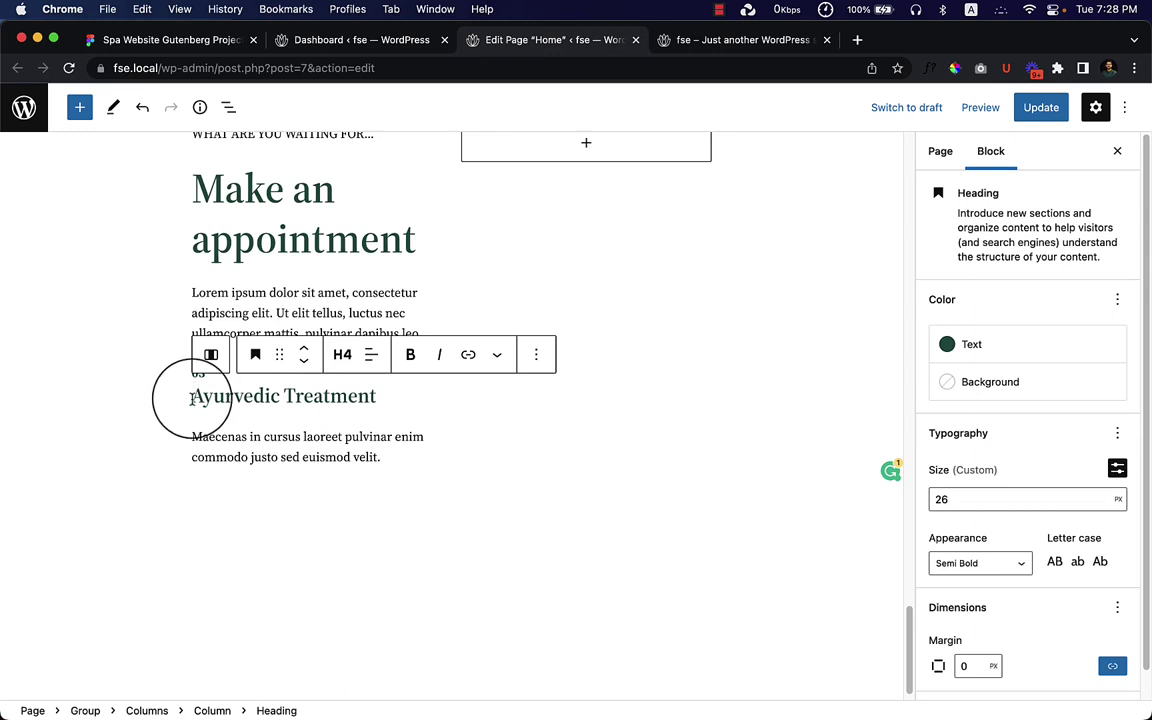
pyautogui.moveTo(208, 400); pyautogui.dragTo(381, 468)
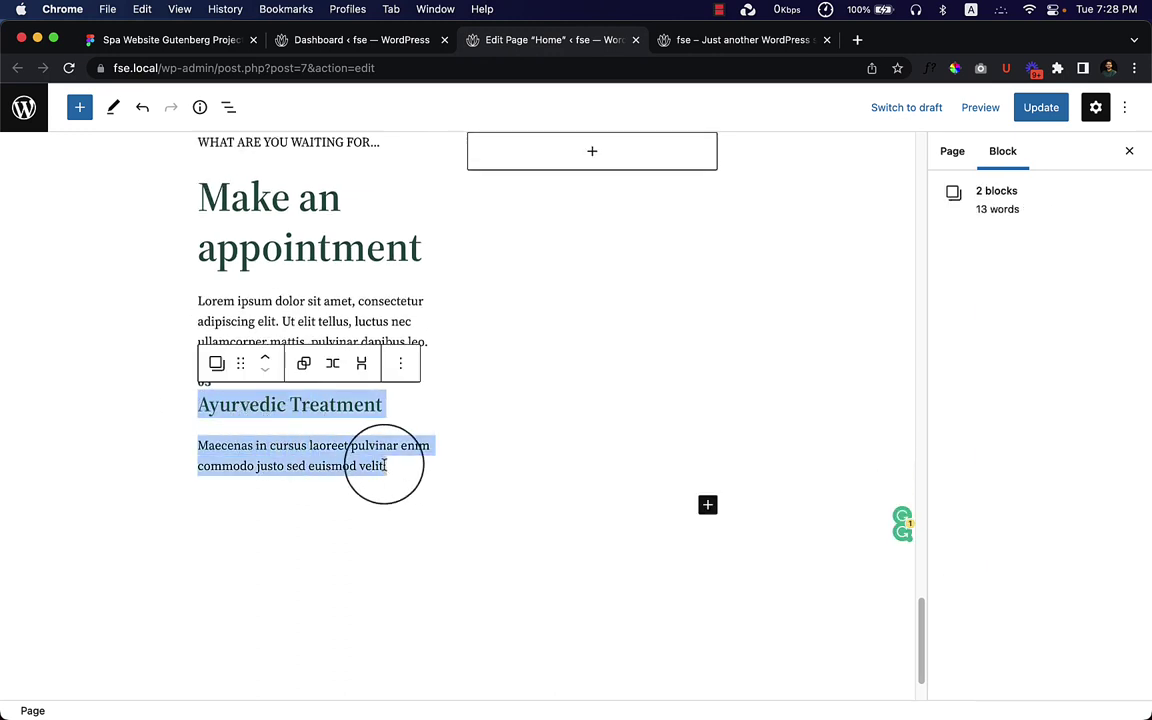
pyautogui.click(283, 465)
pyautogui.click(226, 383)
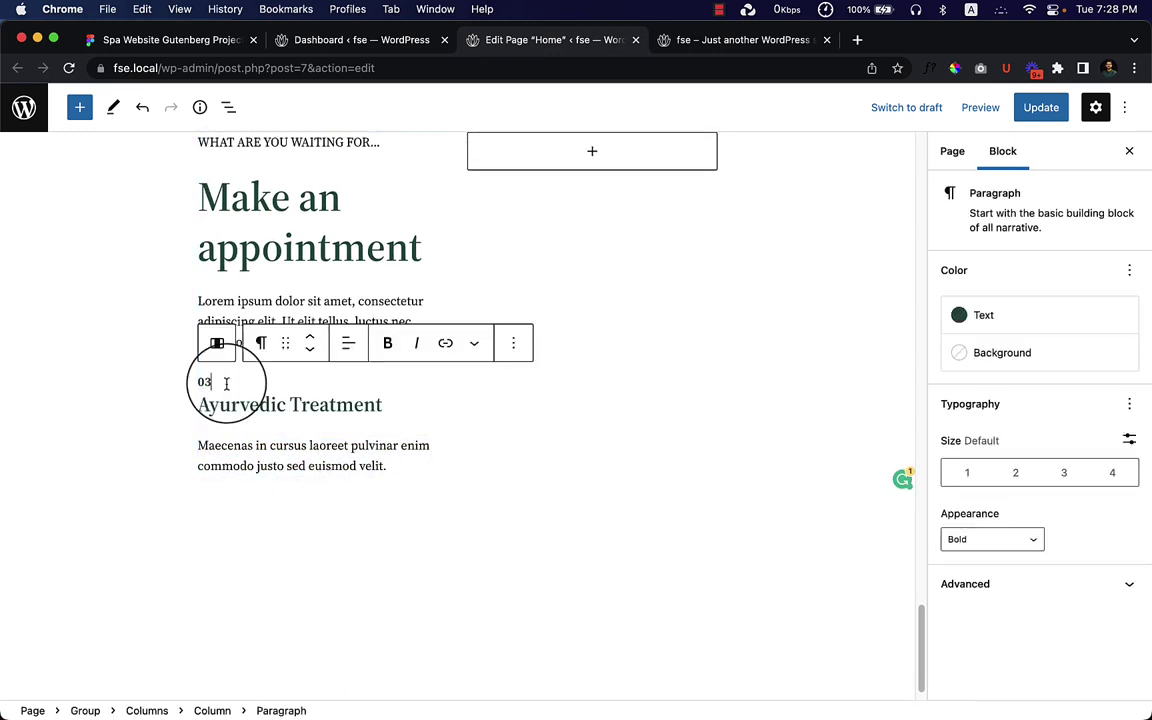
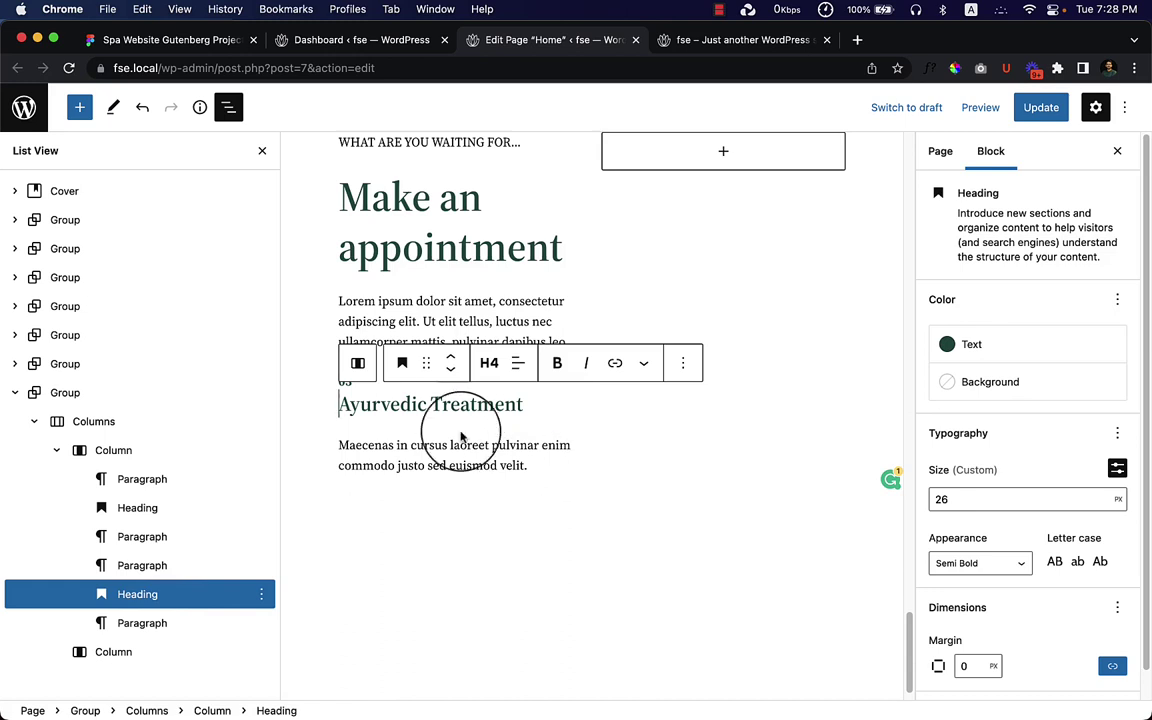
# Insert a Row block between the Lorem ipsum paragraph and the 03 paragraph in the appointment column
pyautogui.click(462, 325)
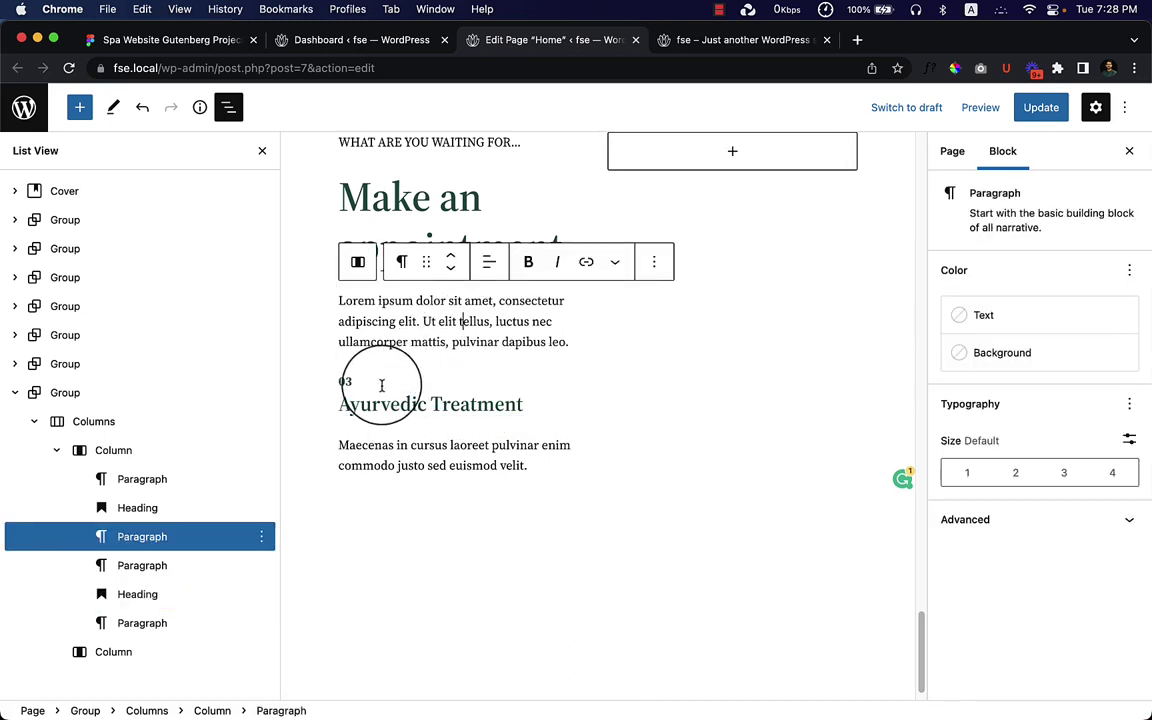
pyautogui.click(463, 363)
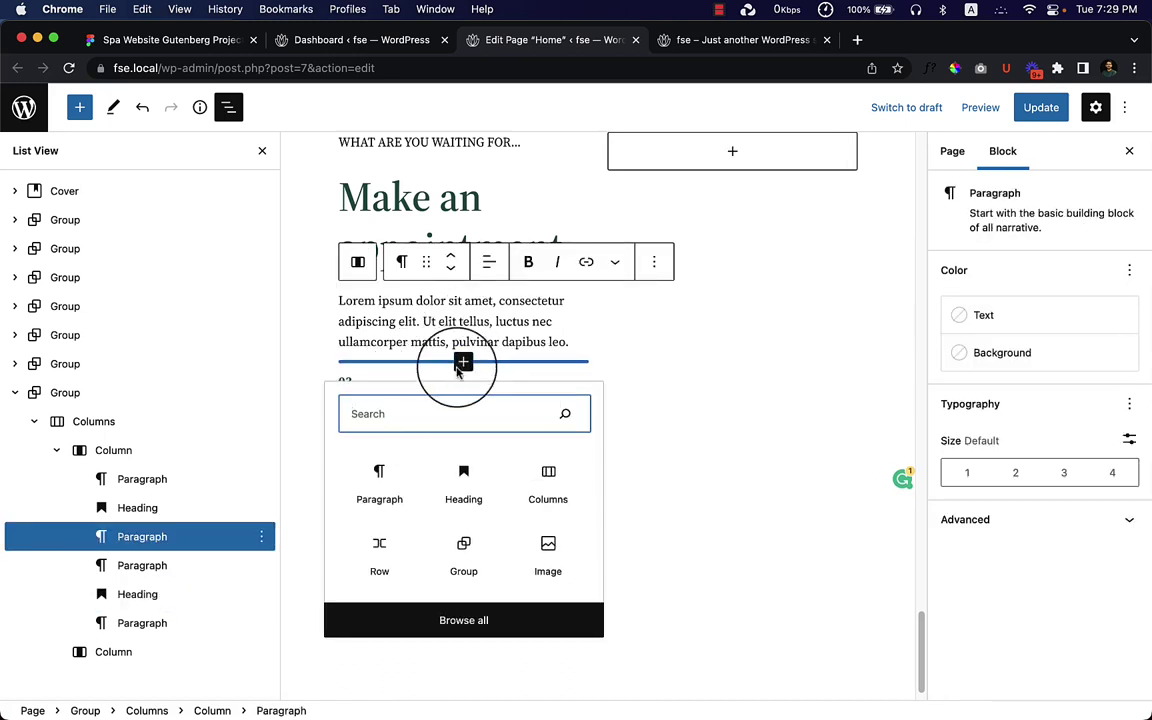
pyautogui.click(384, 556)
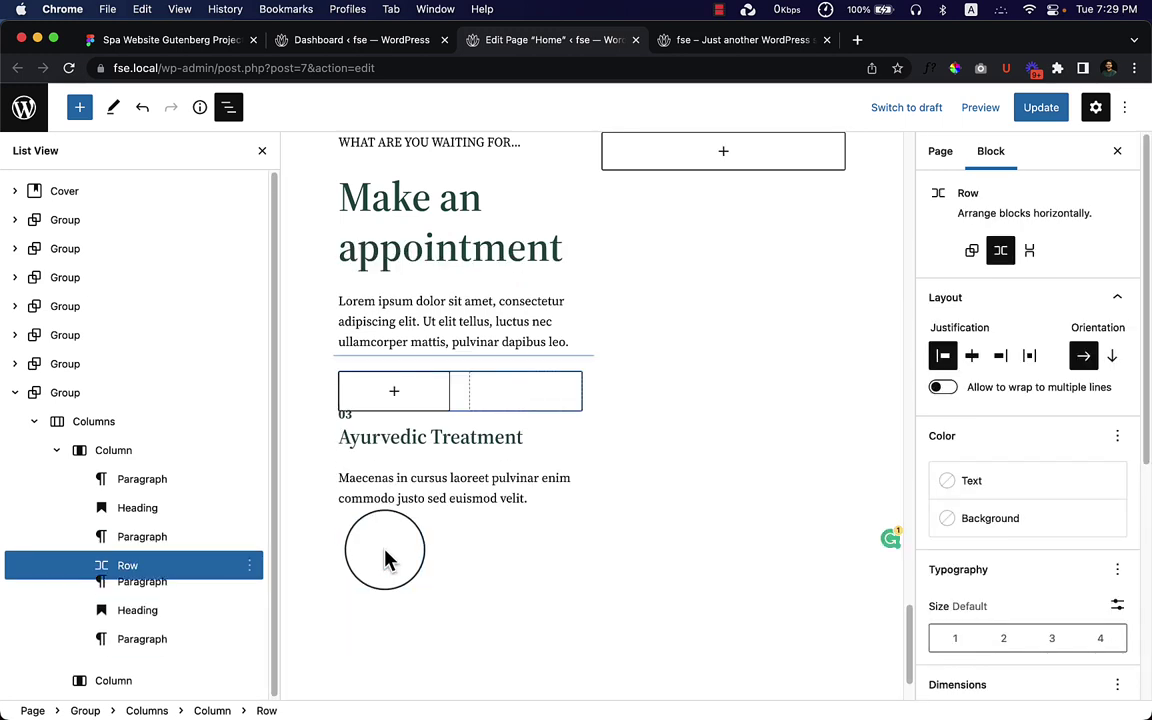
# Add an Image block inside the new Row and open the Media Library for it
pyautogui.click(394, 393)
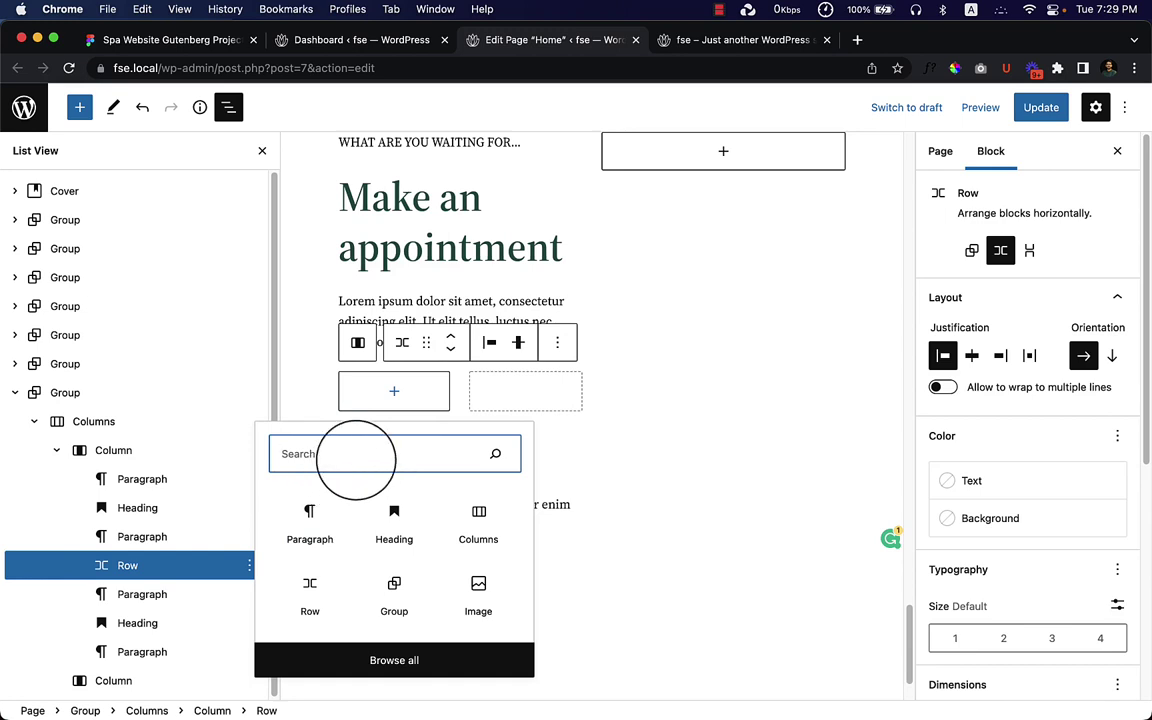
pyautogui.write('im')
pyautogui.click(319, 522)
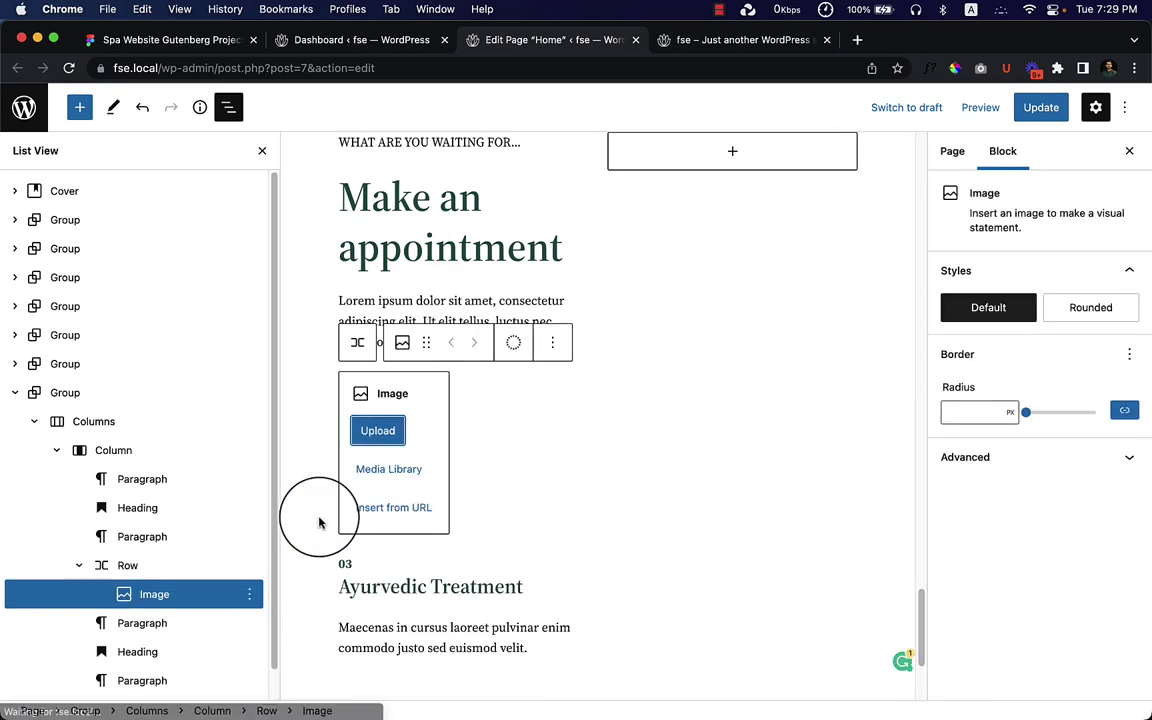
pyautogui.click(399, 469)
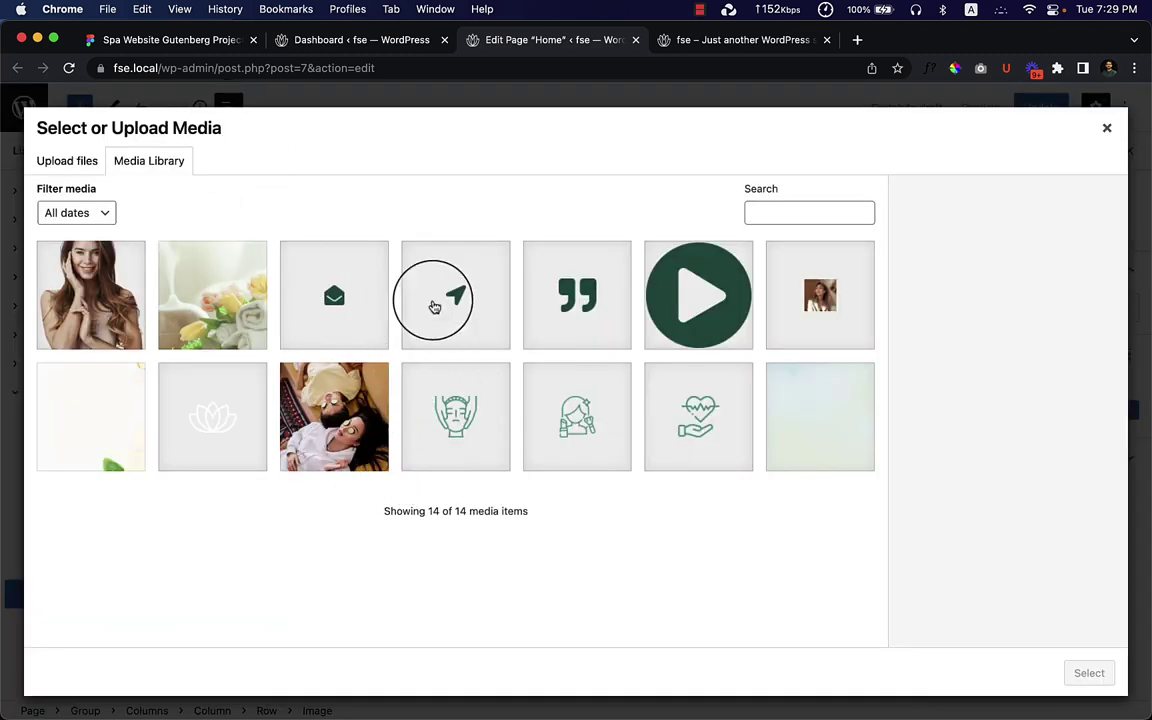
# Check in the Figma design which icon accompanies the "OUR LOCATION" entry
pyautogui.click(213, 43)
pyautogui.click(262, 384)
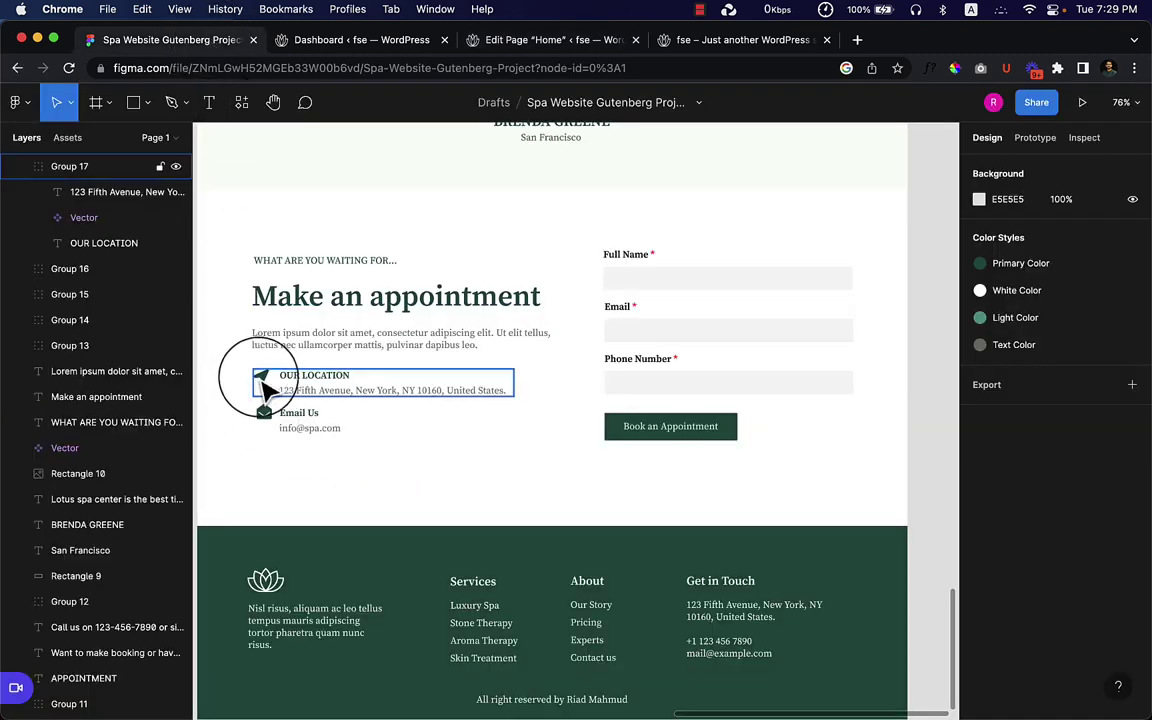
pyautogui.press('Escape')
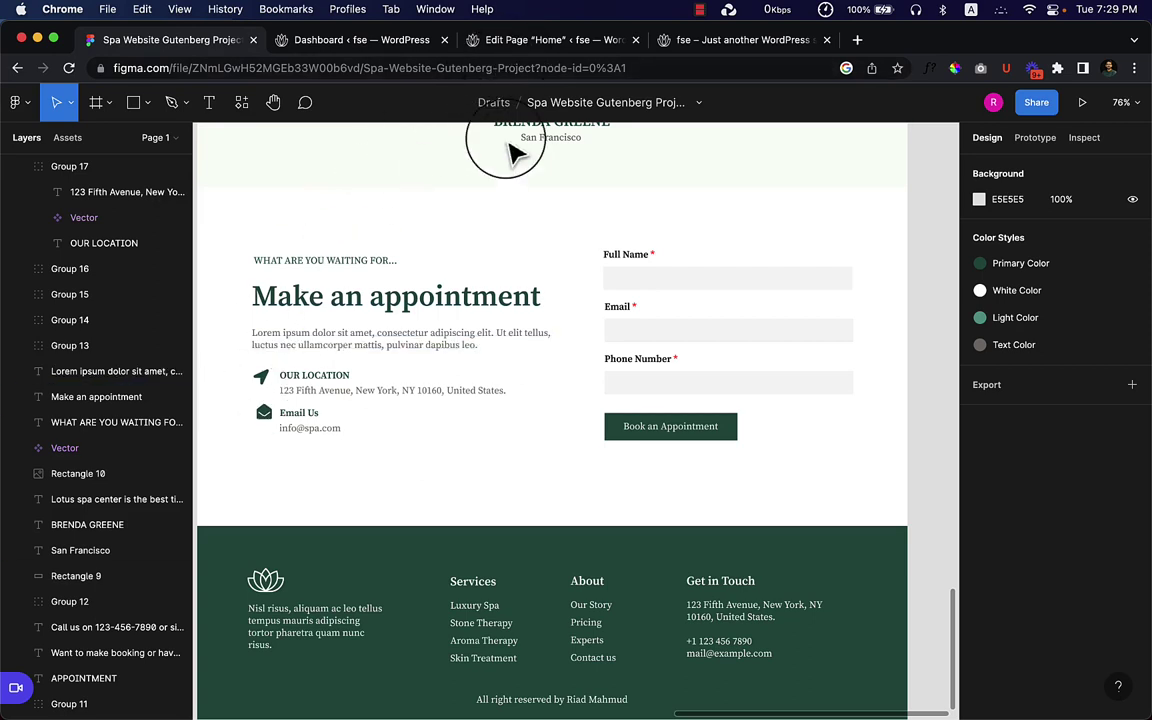
# Insert the location arrow icon Vector-3.png from the Media Library into the Row's Image block on the WordPress page
pyautogui.click(485, 44)
pyautogui.click(458, 326)
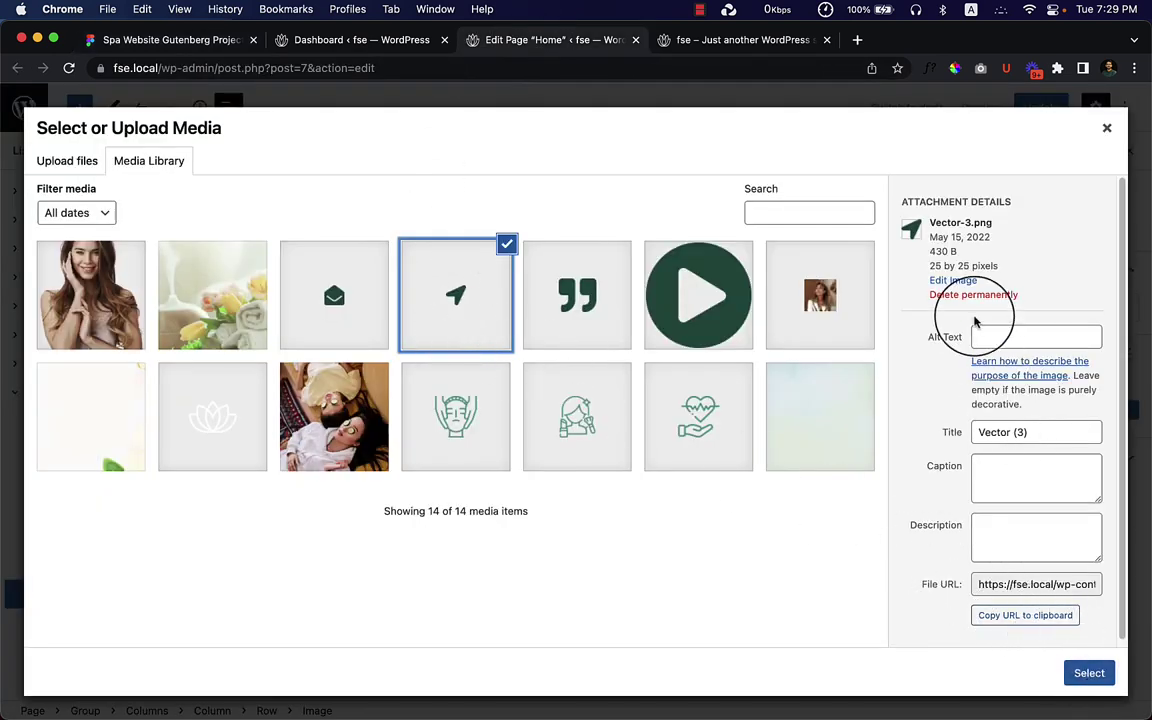
pyautogui.click(1090, 671)
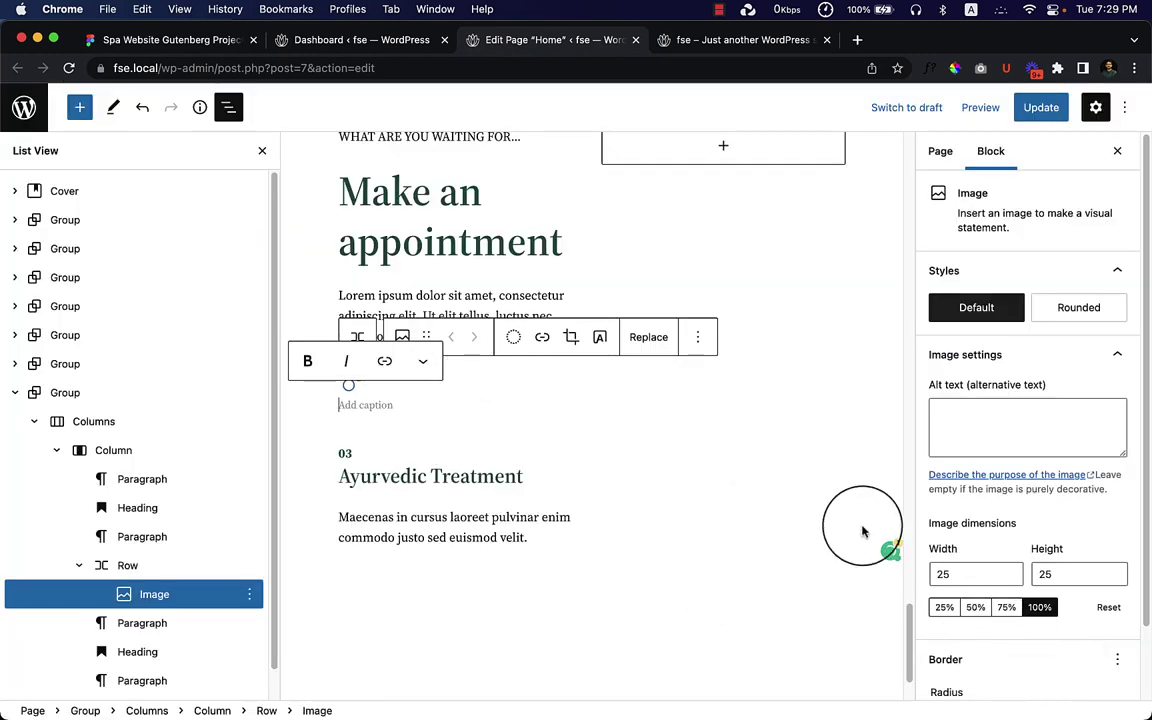
pyautogui.click(532, 405)
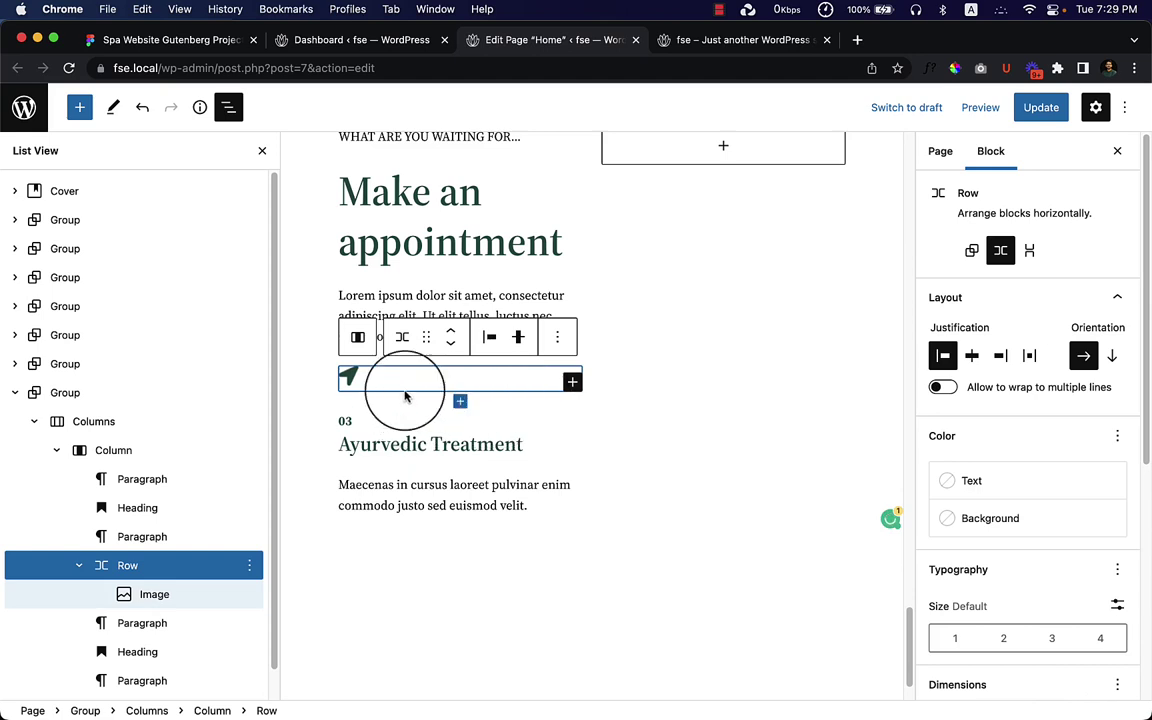
# Delete the 03 paragraph above the Ayurvedic Treatment heading
pyautogui.click(572, 381)
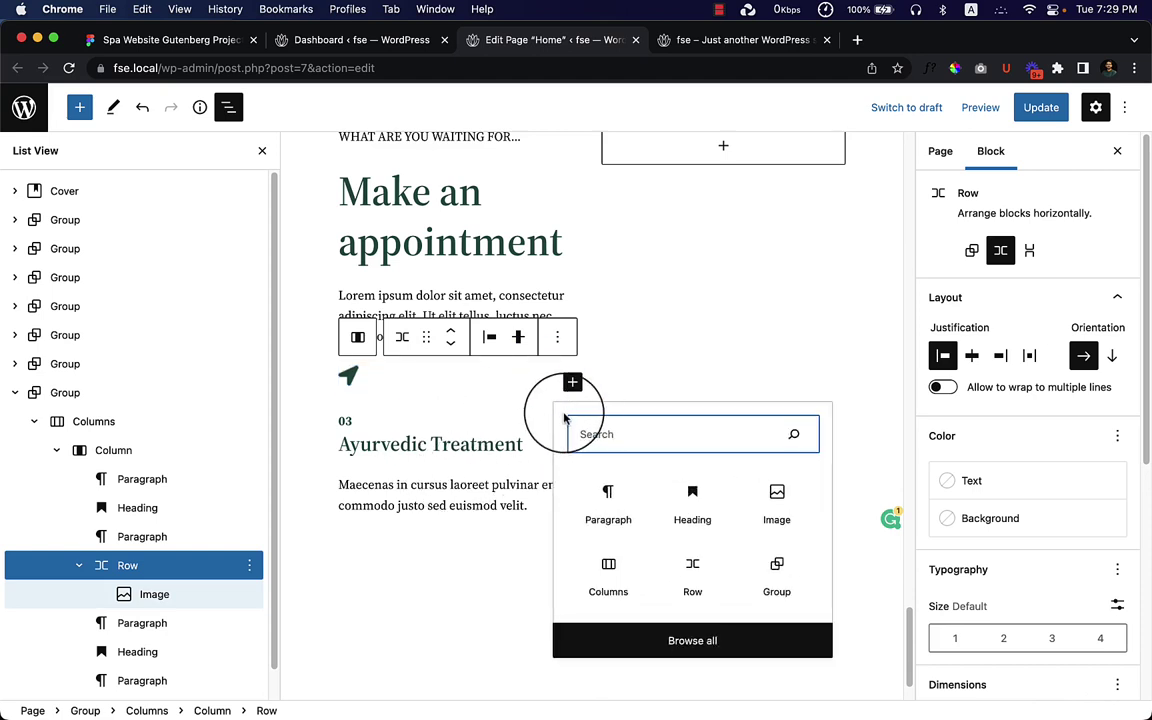
pyautogui.click(363, 440)
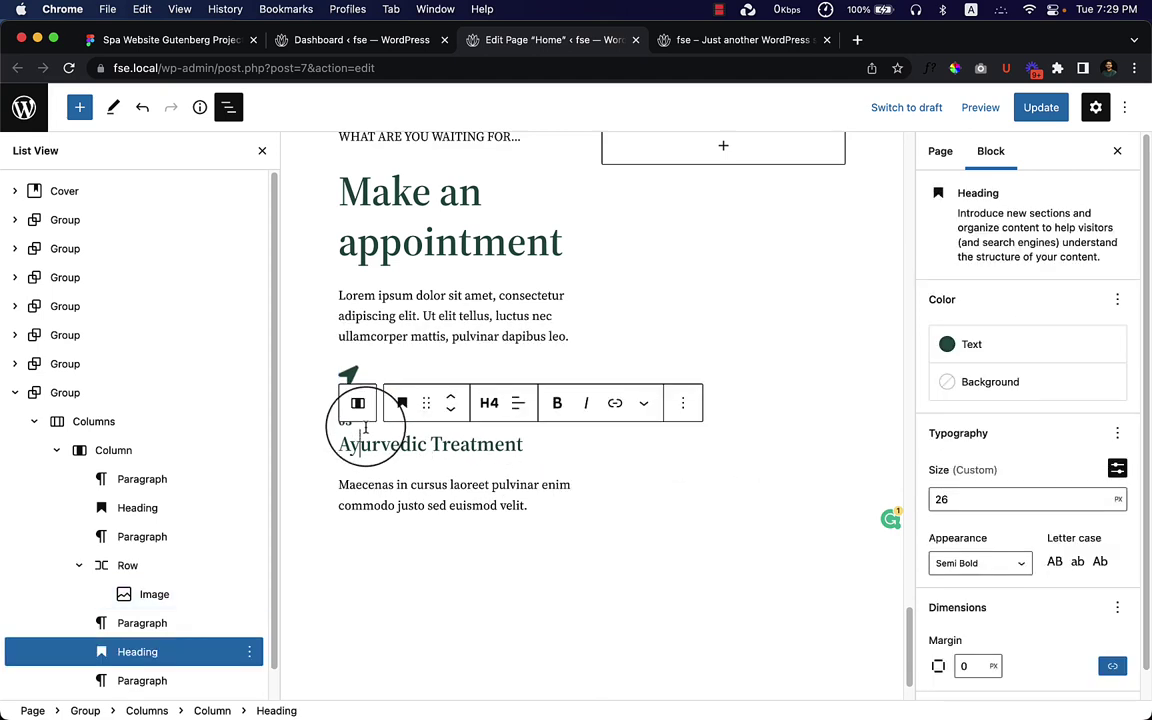
pyautogui.click(390, 422)
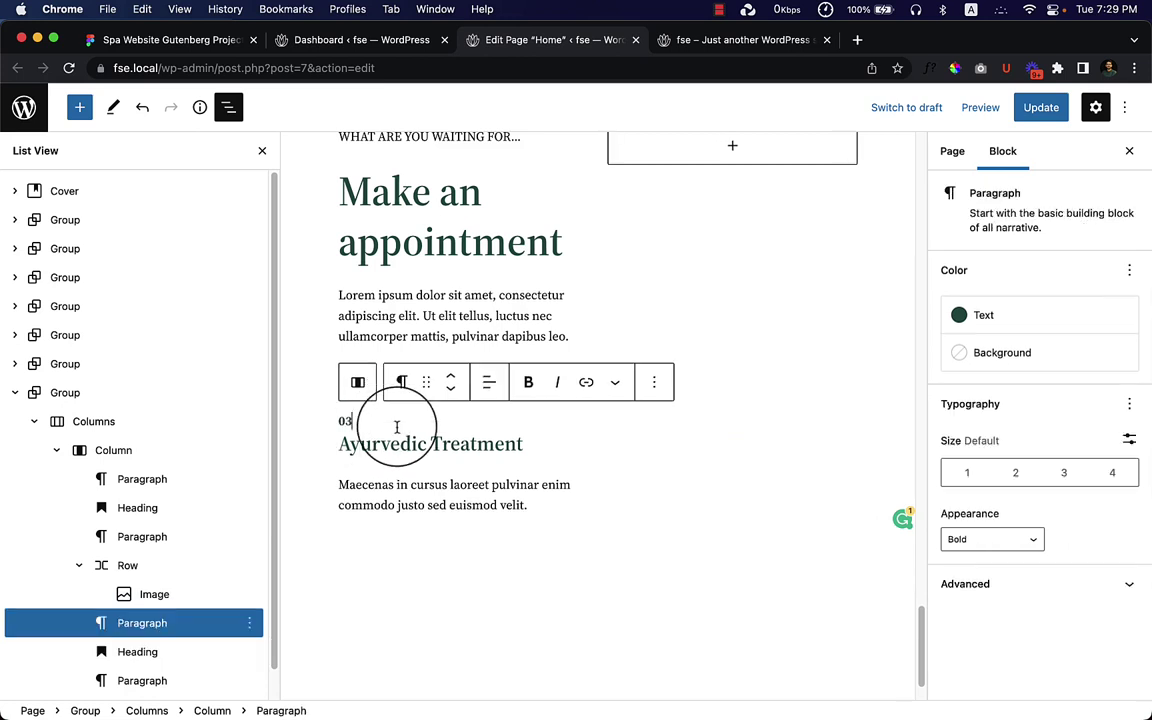
pyautogui.click(654, 382)
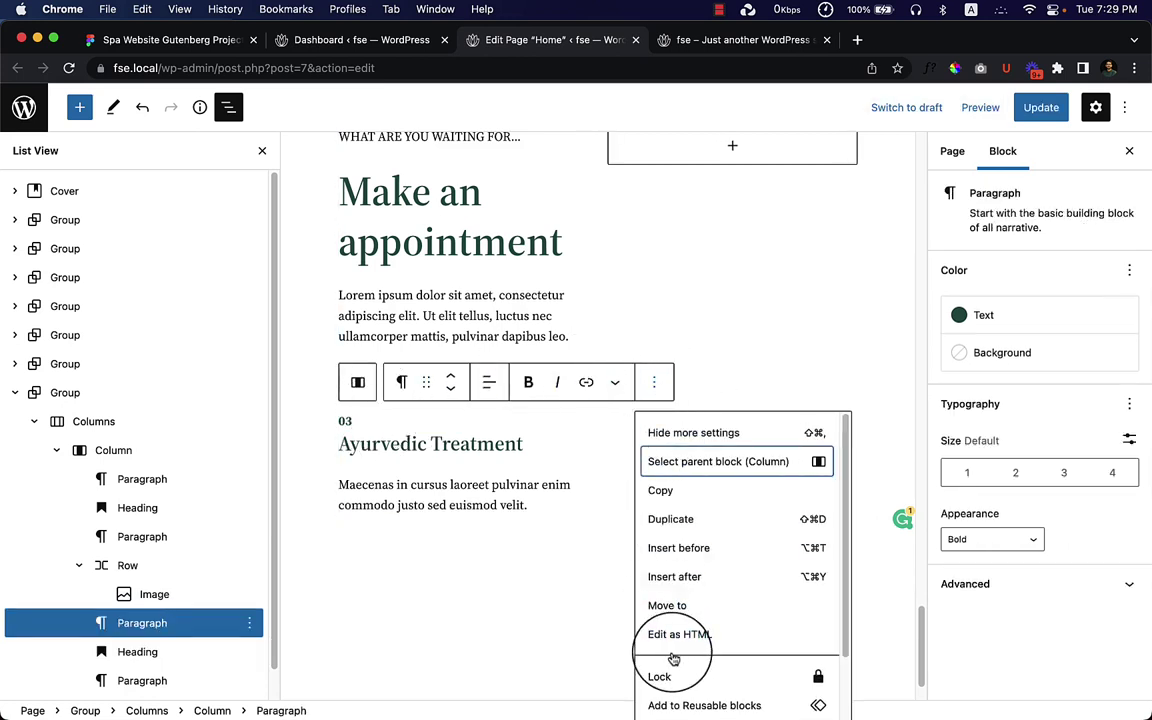
pyautogui.scroll(-2, 700, 682)
pyautogui.click(681, 697)
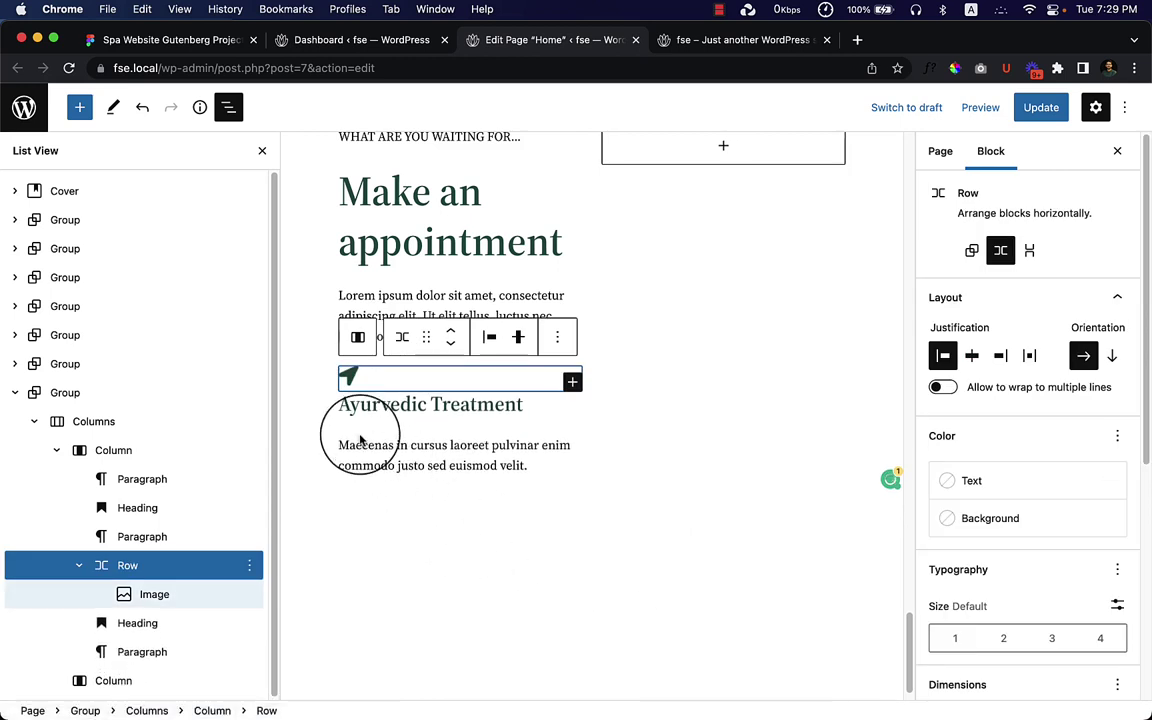
# Combine the Ayurvedic Treatment heading and its description paragraph into one Group block
pyautogui.moveTo(345, 408); pyautogui.dragTo(513, 422)
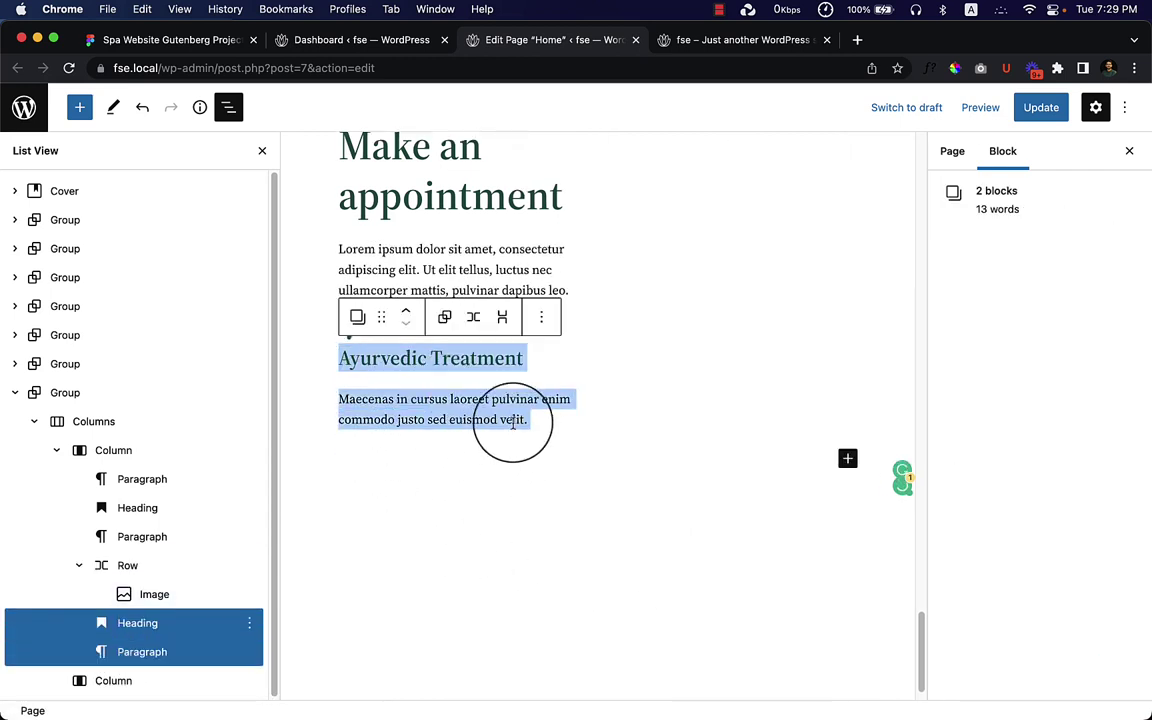
pyautogui.click(357, 317)
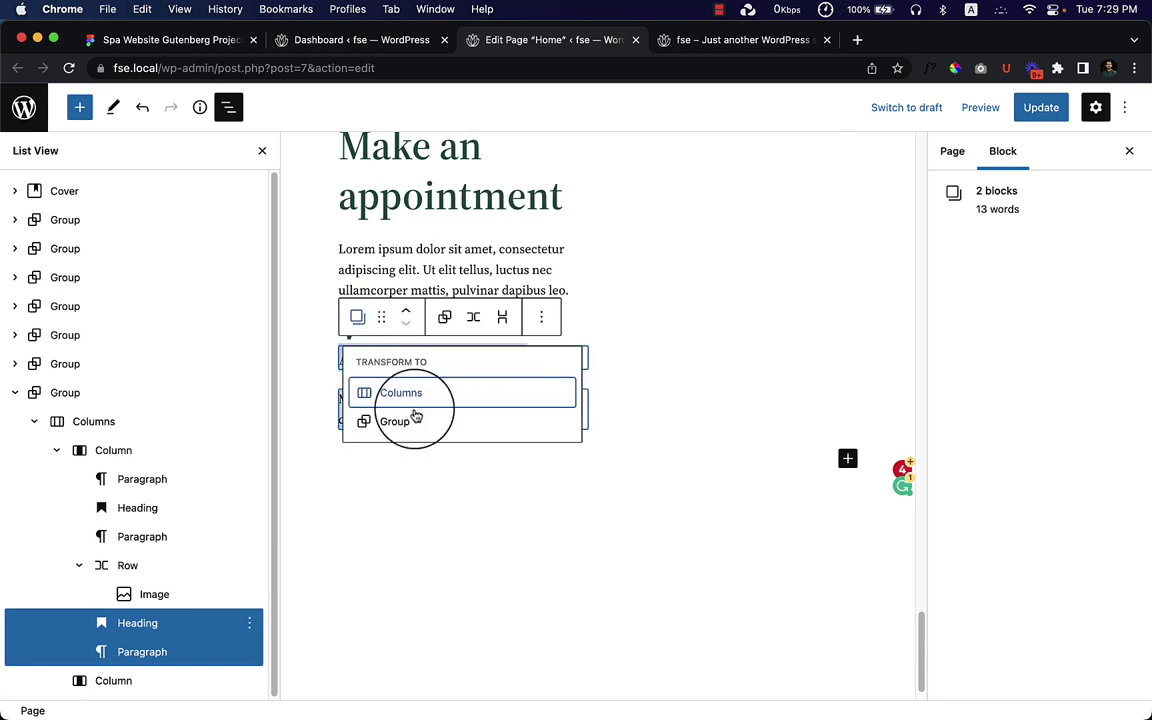
pyautogui.click(386, 425)
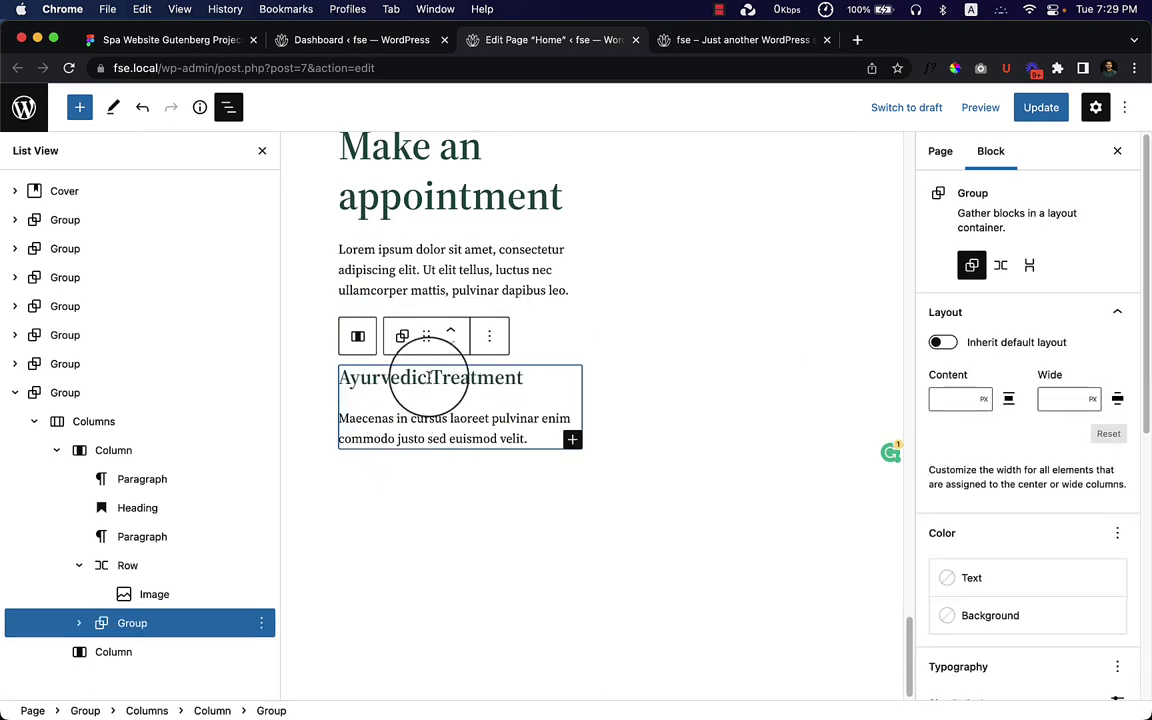
# Copy the Ayurvedic Treatment Group and paste it inside the Row beside the arrow icon
pyautogui.click(481, 343)
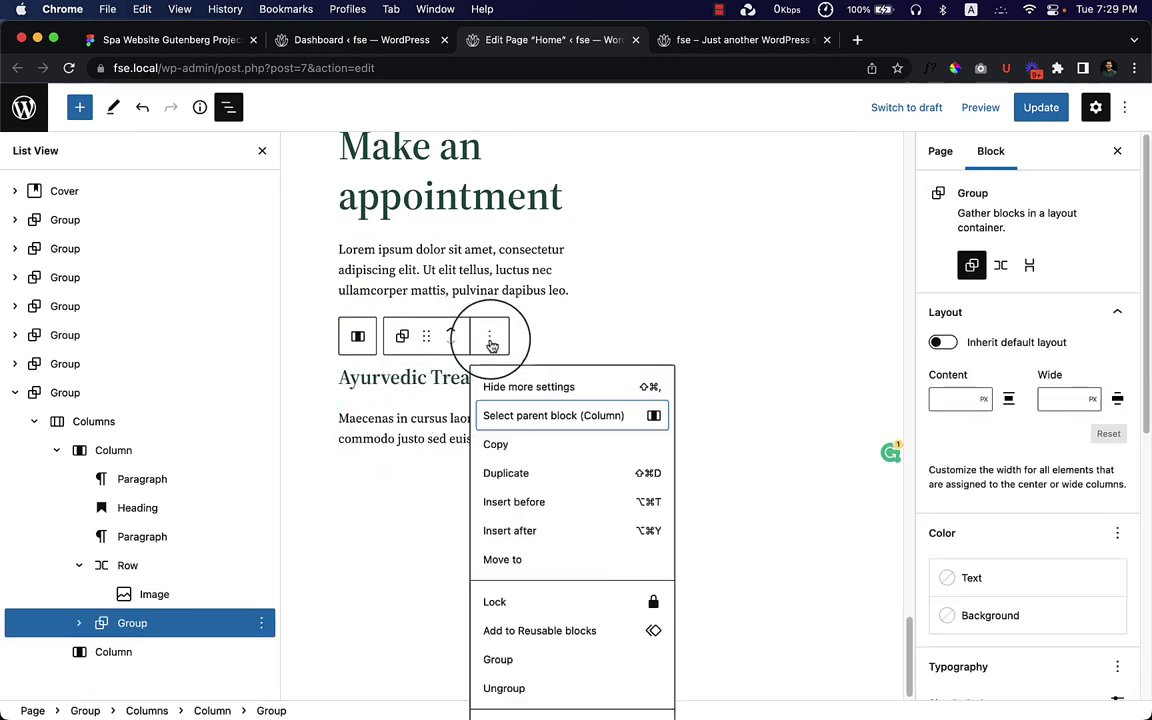
pyautogui.click(511, 447)
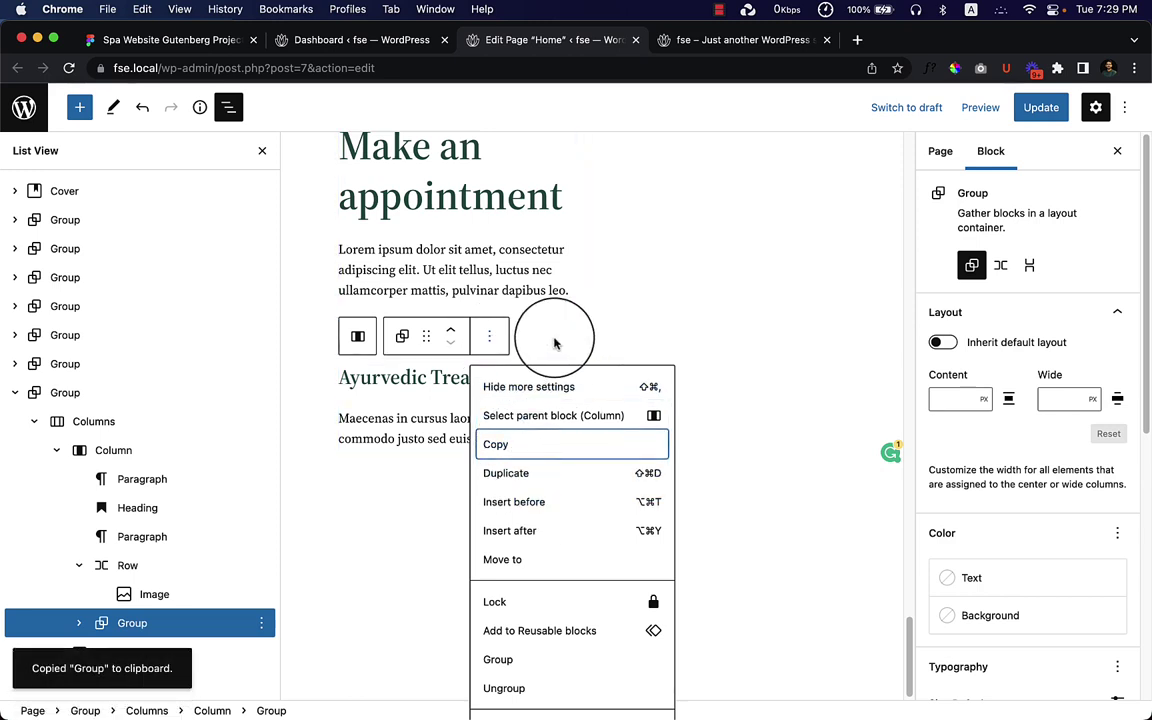
pyautogui.click(476, 334)
pyautogui.click(573, 338)
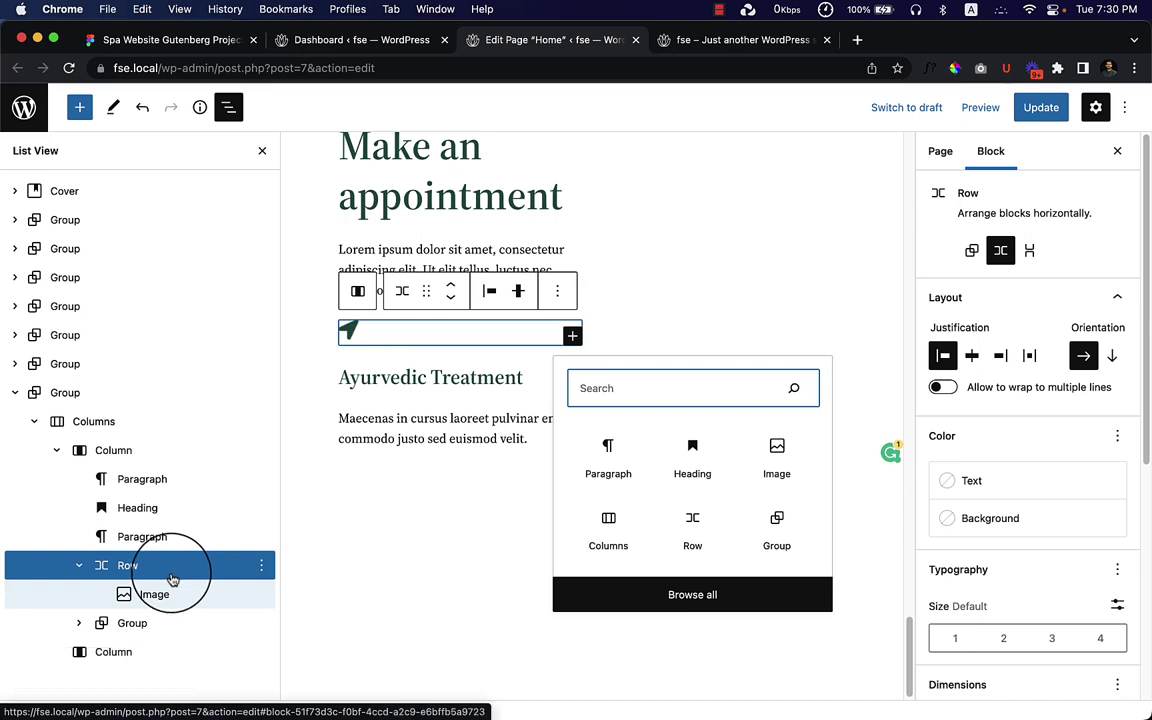
pyautogui.click(620, 468)
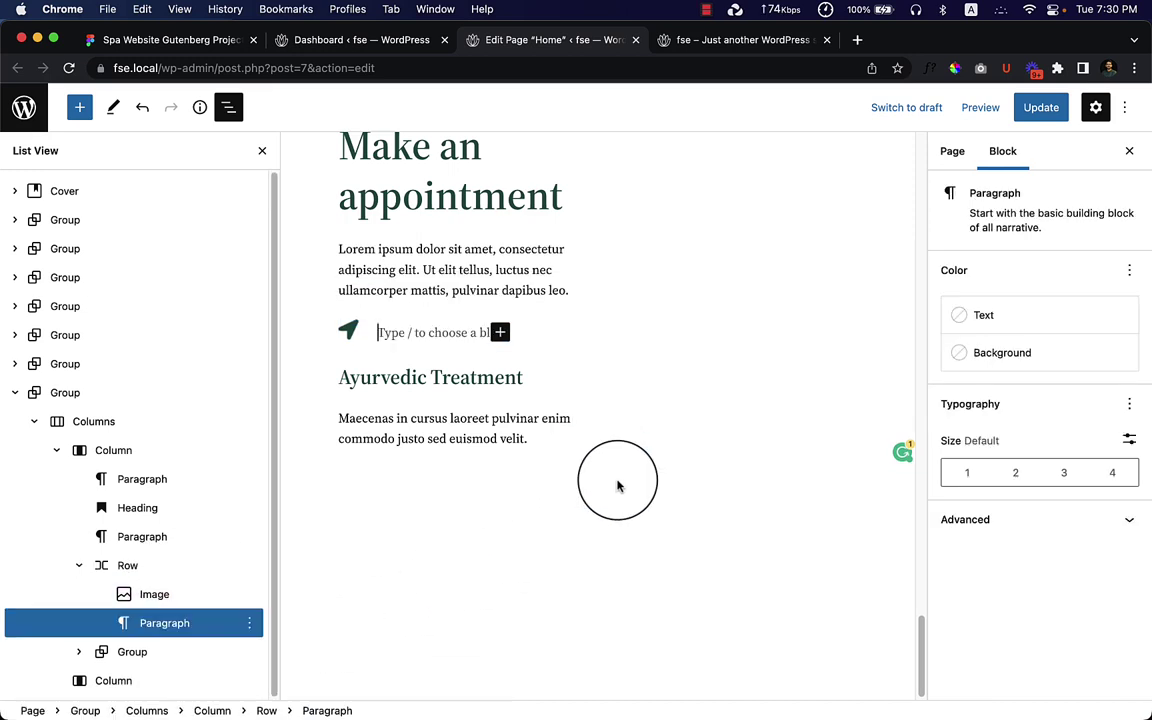
pyautogui.rightClick(412, 339)
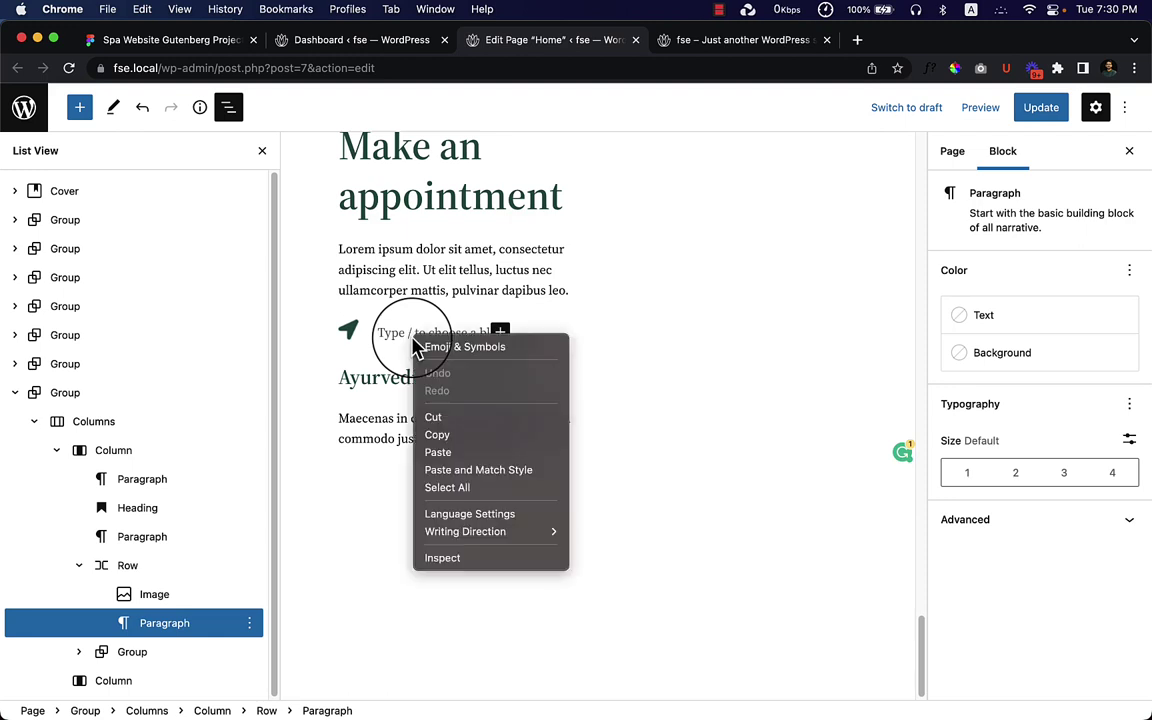
pyautogui.click(439, 455)
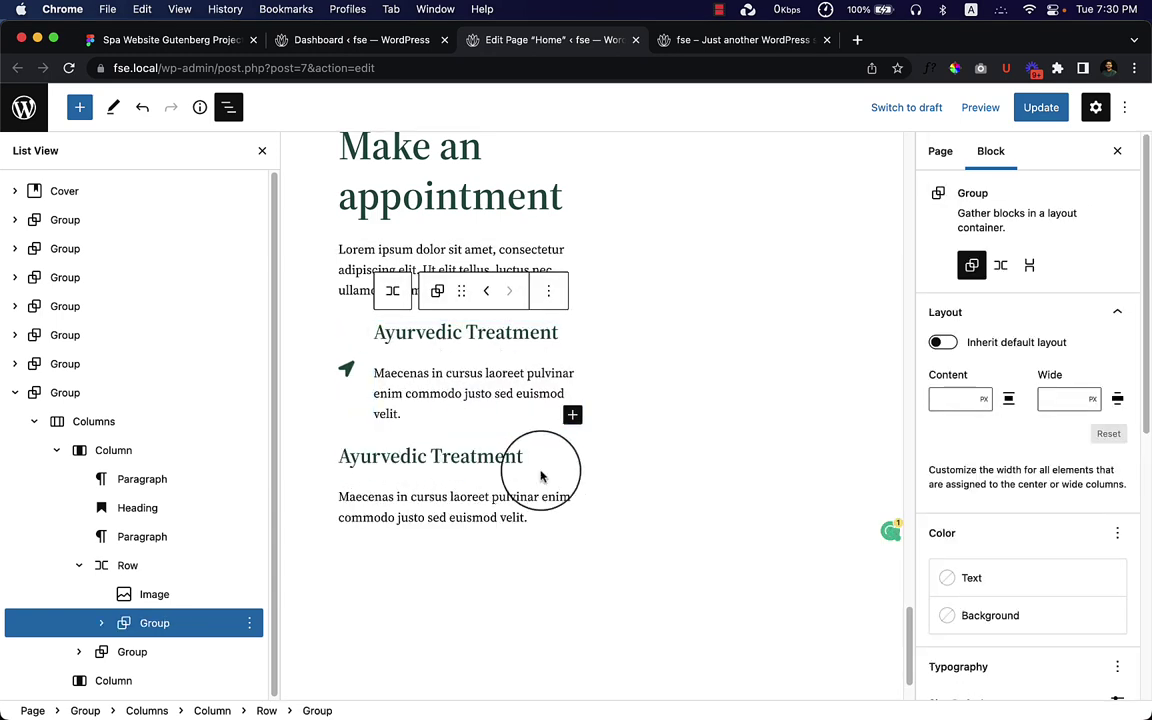
# Delete the heading and paragraph from the original Group below the Row
pyautogui.click(520, 505)
pyautogui.moveTo(522, 517); pyautogui.dragTo(283, 458)
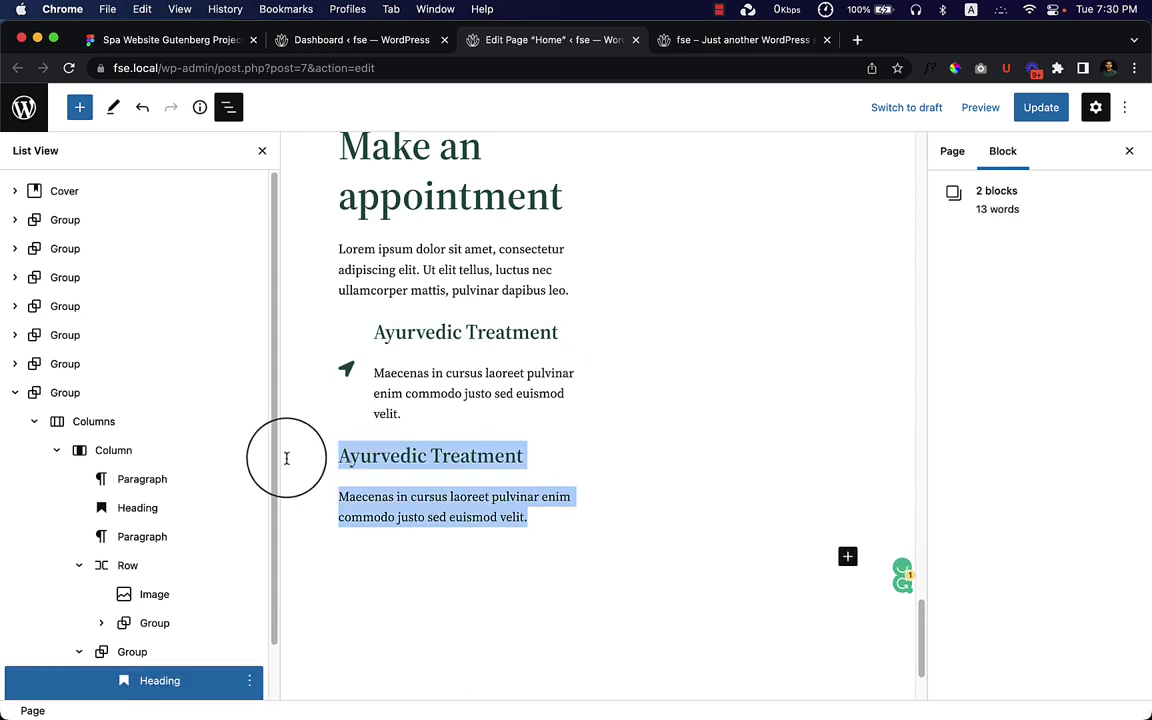
pyautogui.press('BackSpace')
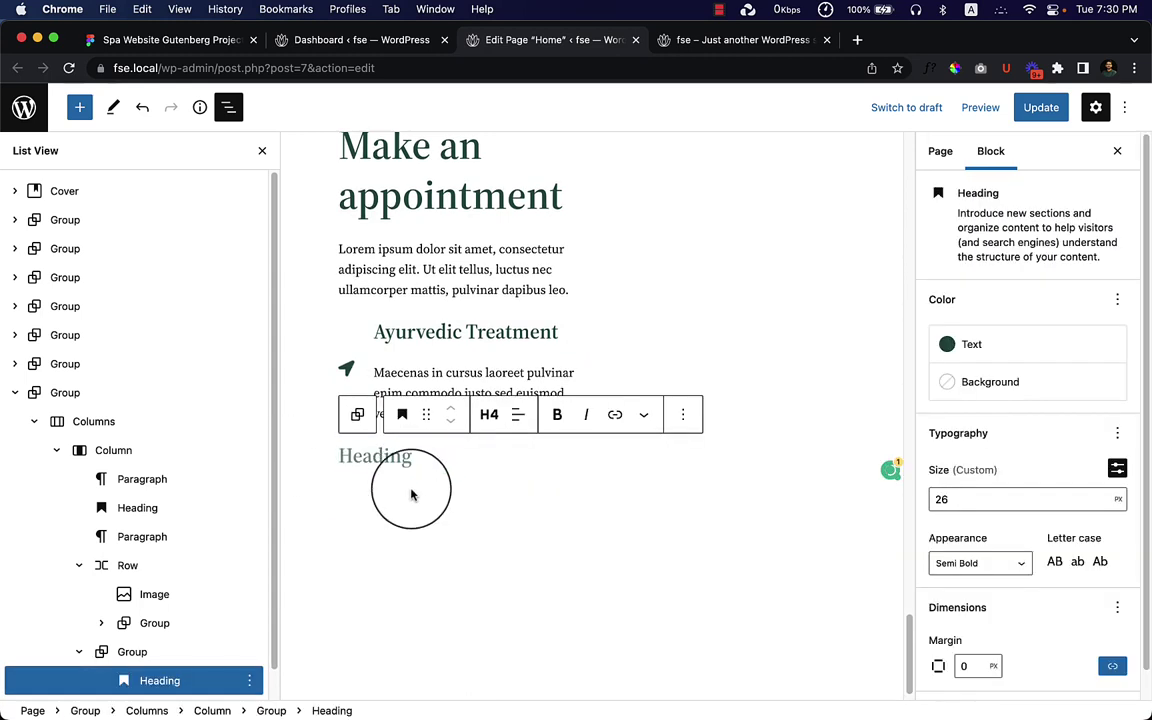
pyautogui.press('BackSpace')
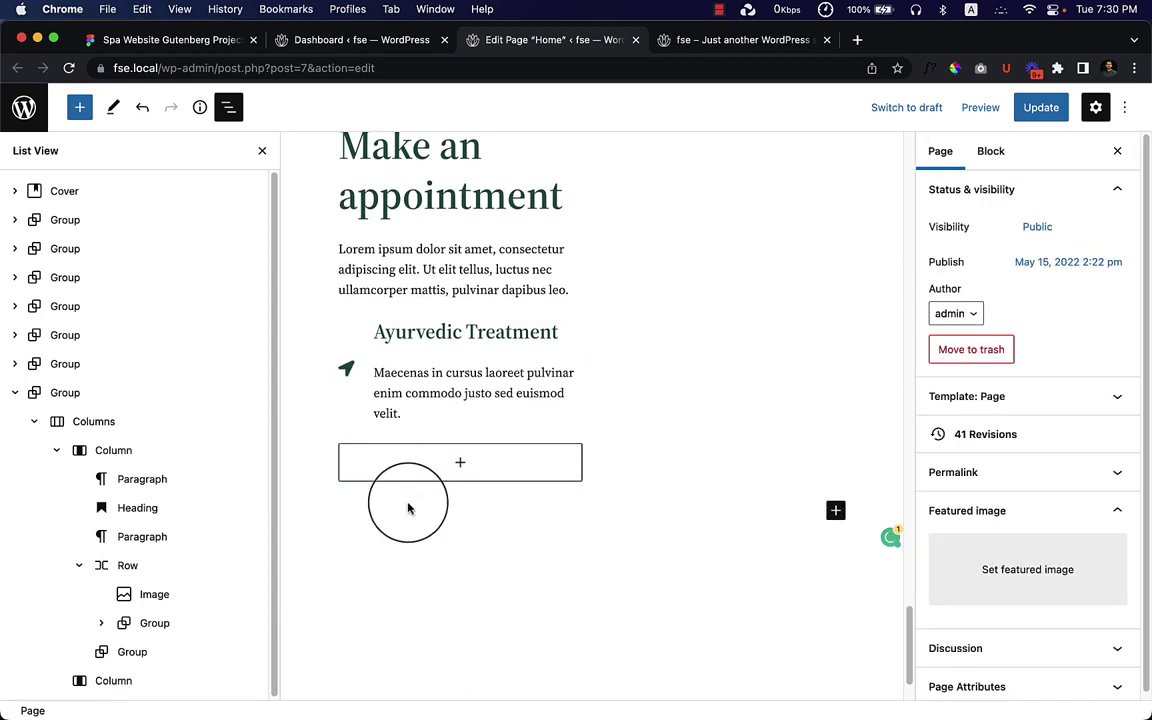
pyautogui.click(650, 450)
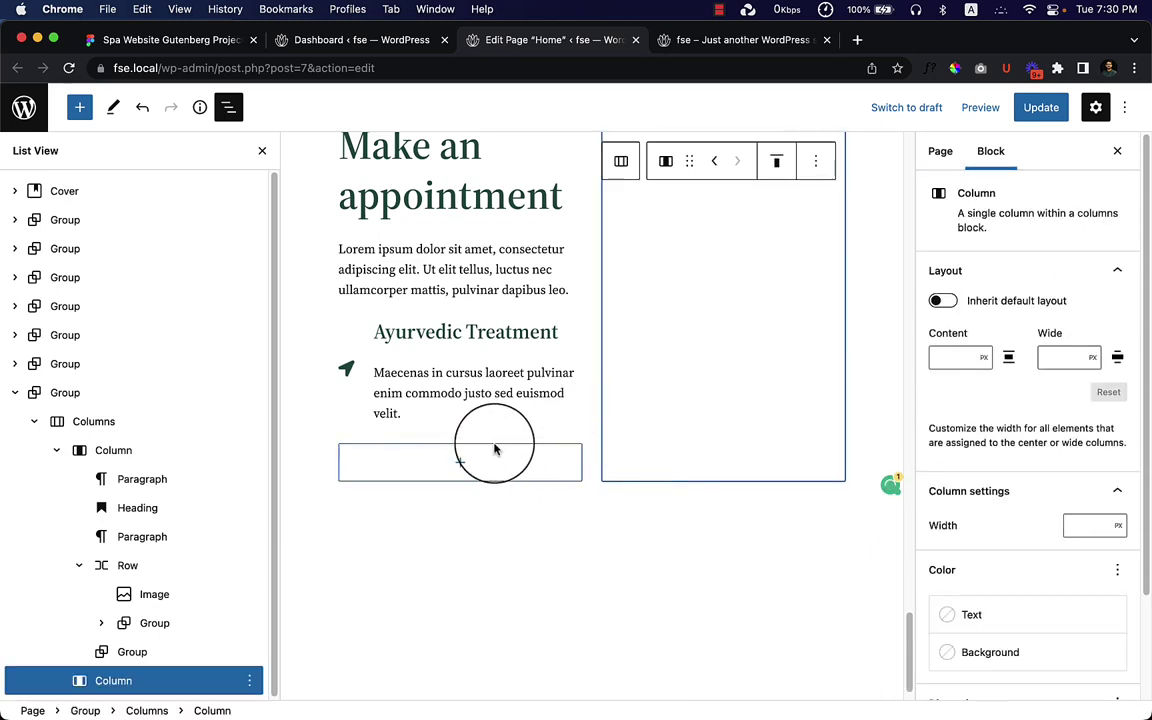
# Examine how the Image and Group blocks are nested inside the Row, and close the List View
pyautogui.click(367, 374)
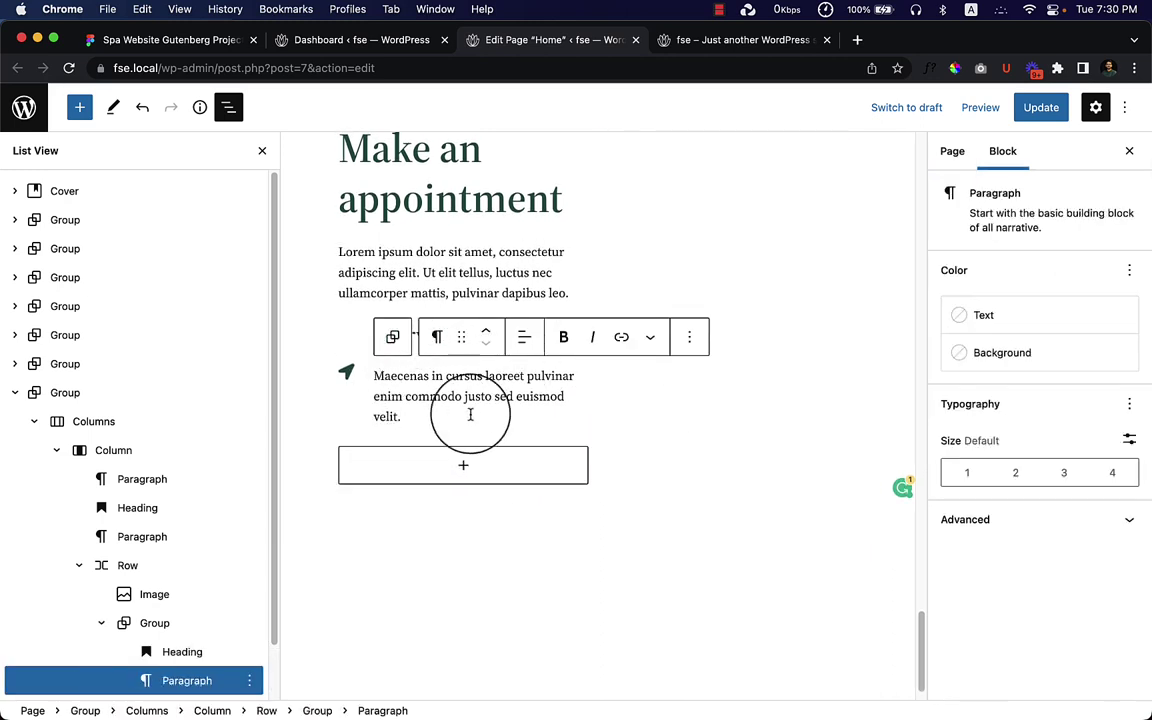
pyautogui.scroll(-2, 140, 620)
pyautogui.click(156, 567)
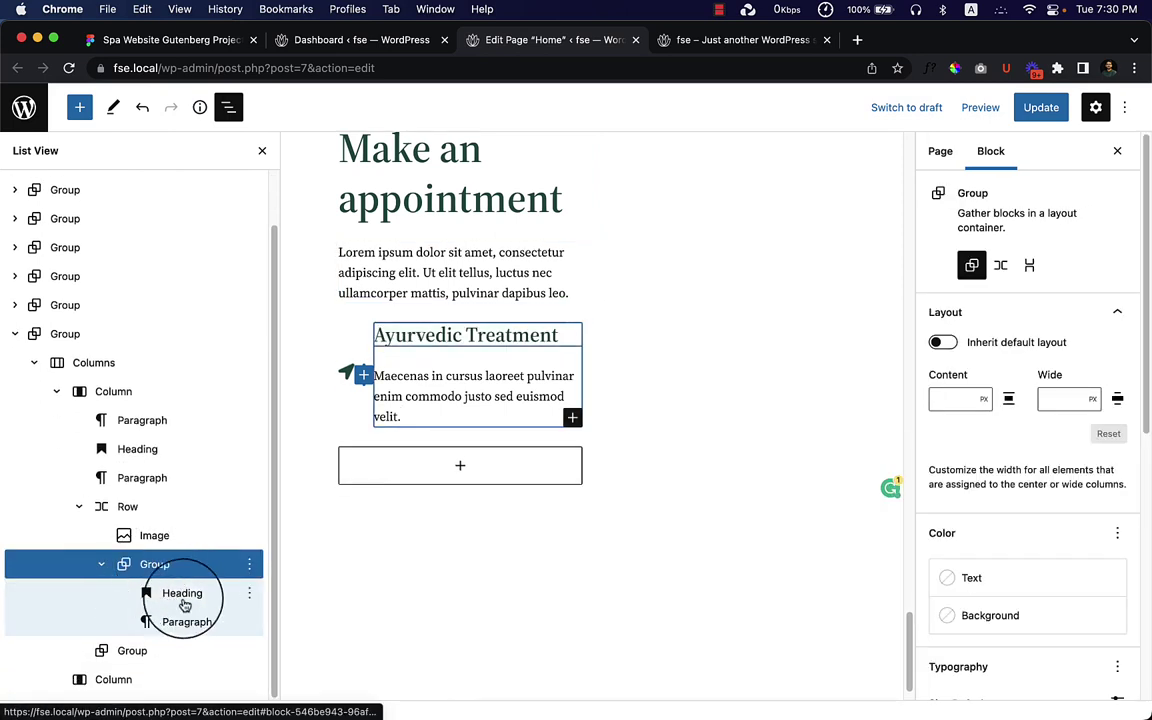
pyautogui.click(111, 515)
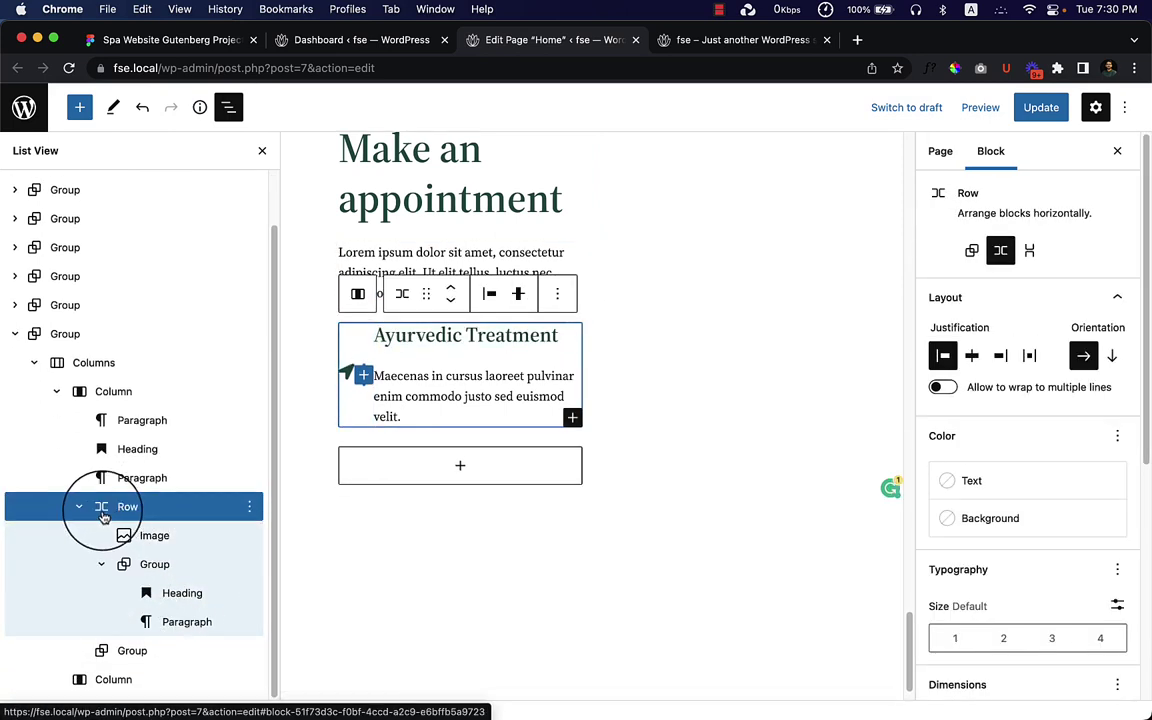
pyautogui.click(101, 572)
pyautogui.click(172, 596)
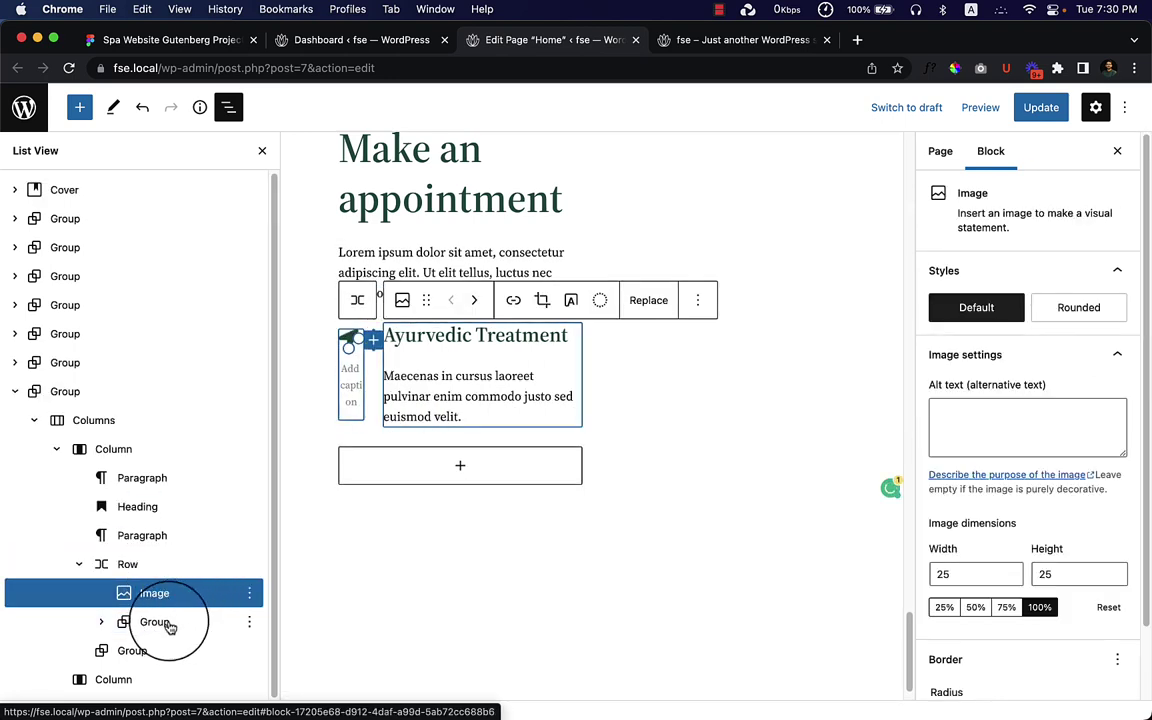
pyautogui.click(168, 622)
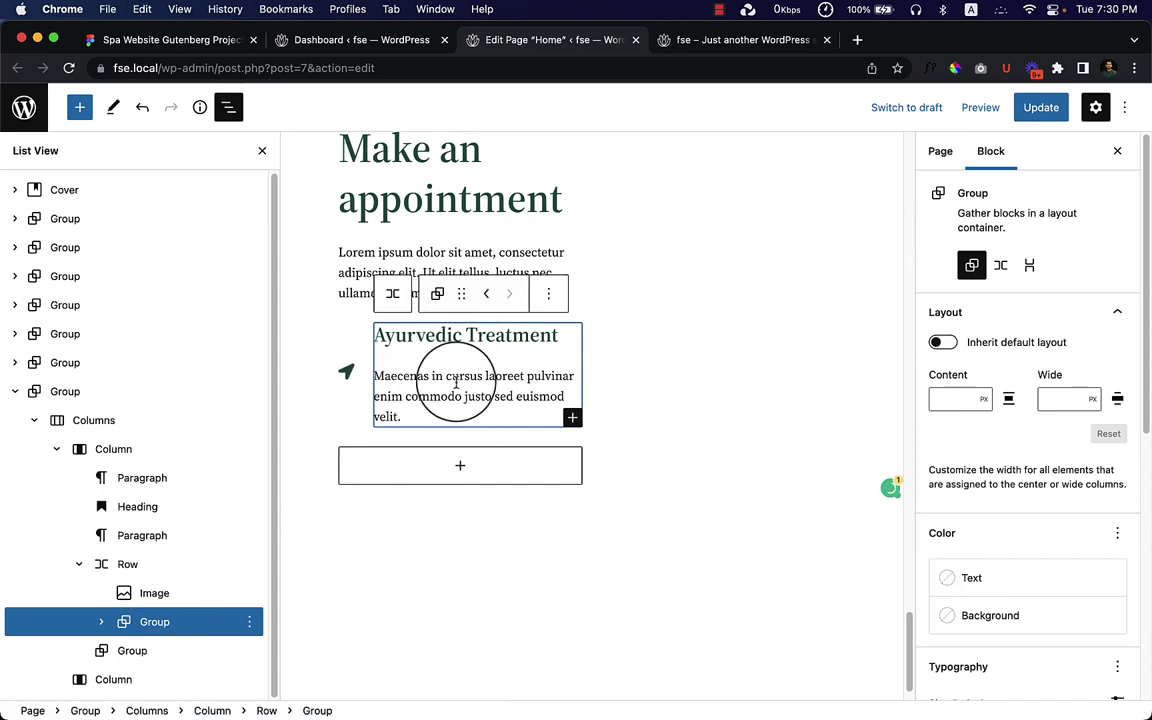
pyautogui.click(228, 107)
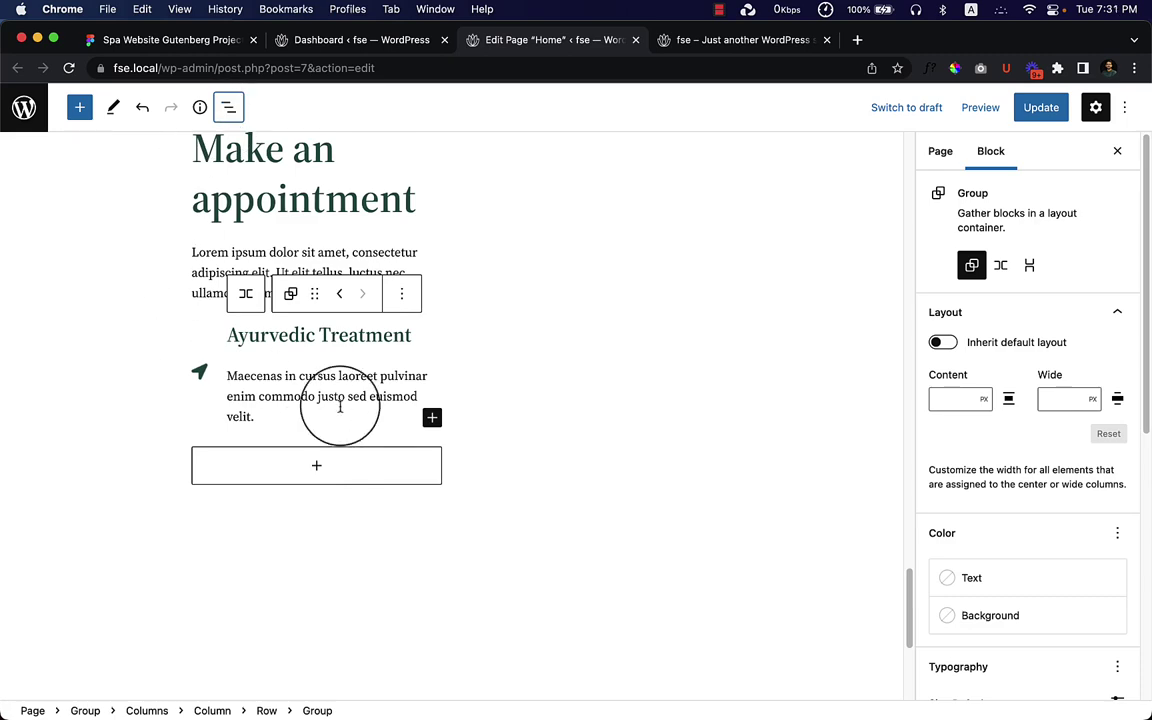
# Replace the Ayurvedic Treatment heading with "OUR LOCATION" copied from the Figma design and set its font size to 16 px
pyautogui.click(385, 42)
pyautogui.click(155, 42)
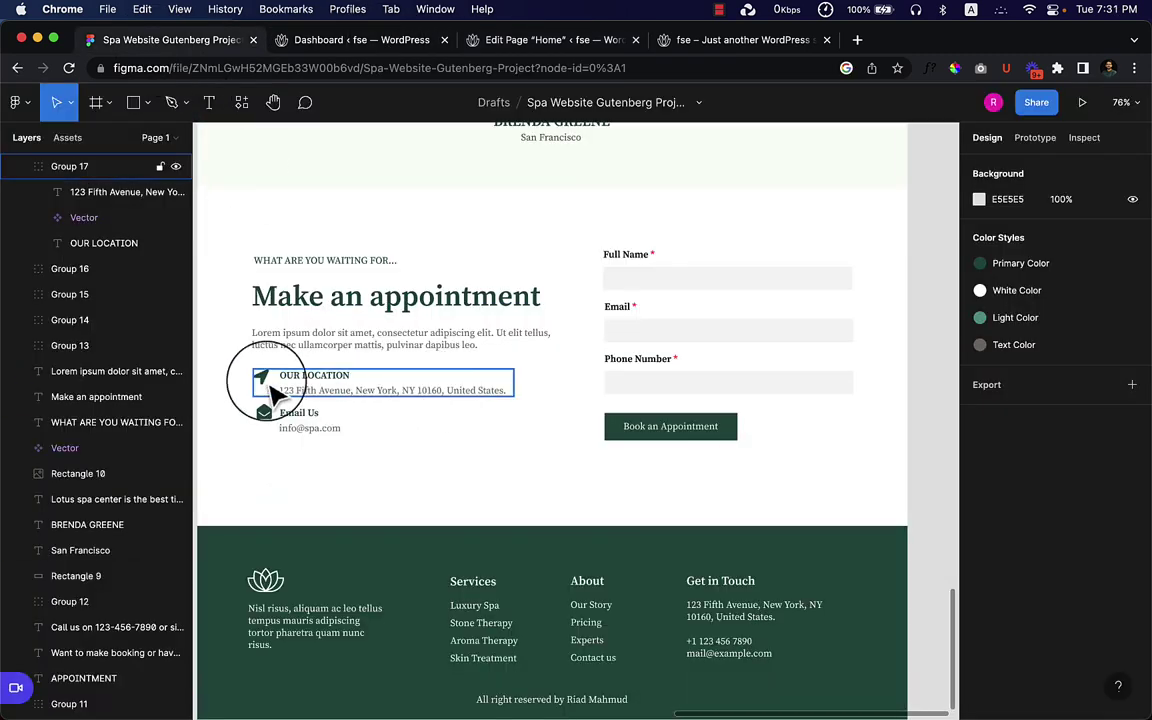
pyautogui.doubleClick(308, 378)
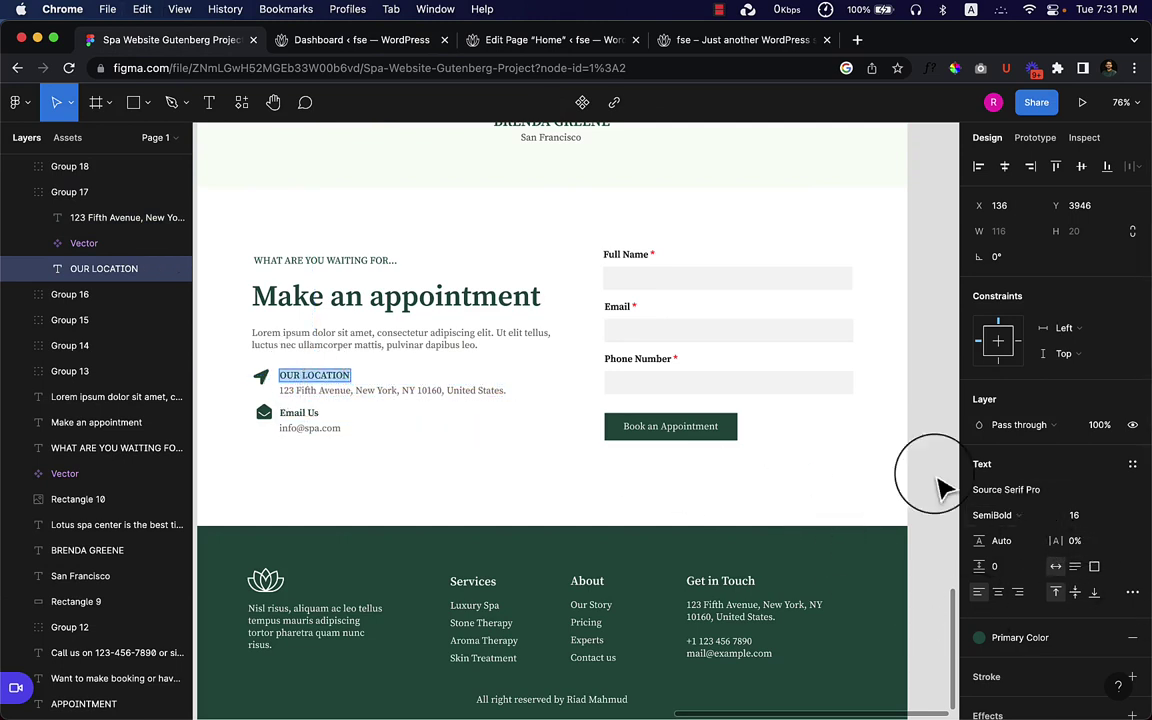
pyautogui.press('super+3')
pyautogui.tripleClick(325, 338)
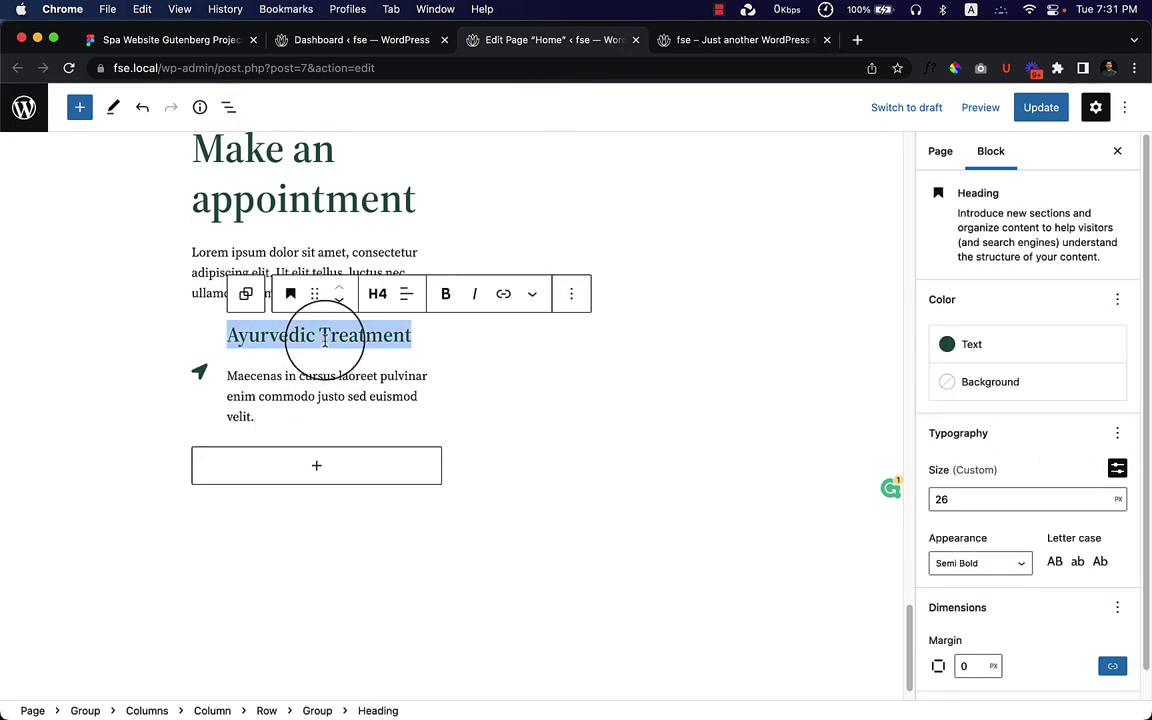
pyautogui.press('super+v')
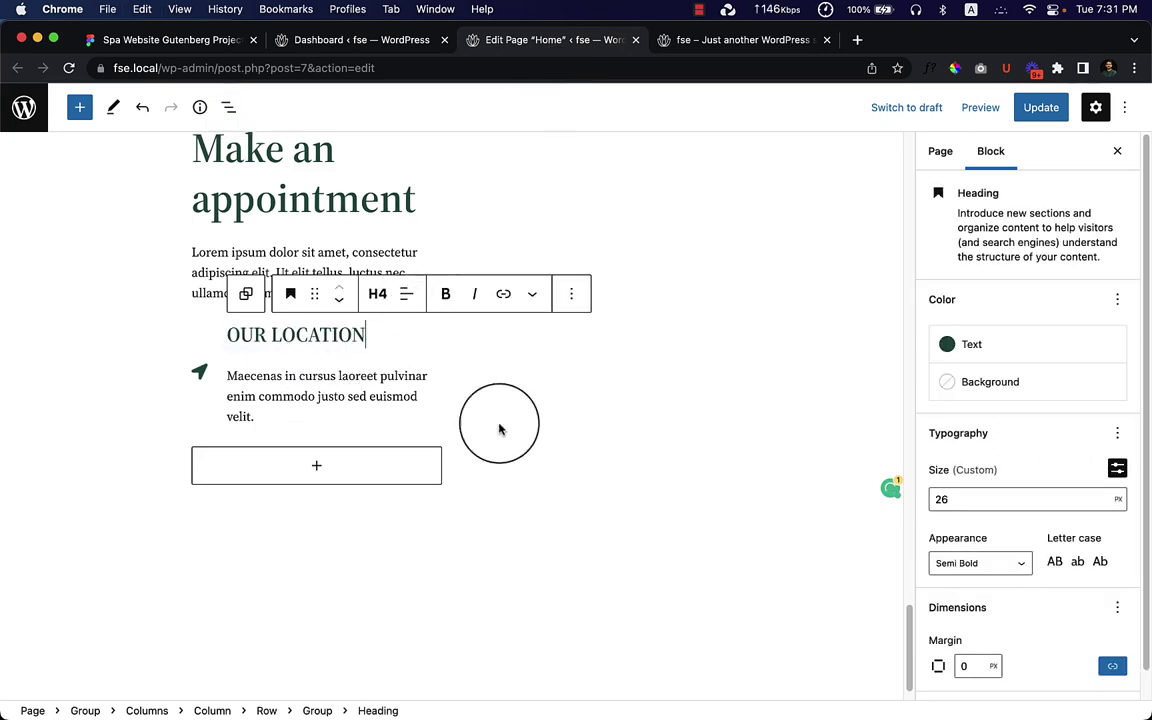
pyautogui.click(961, 500)
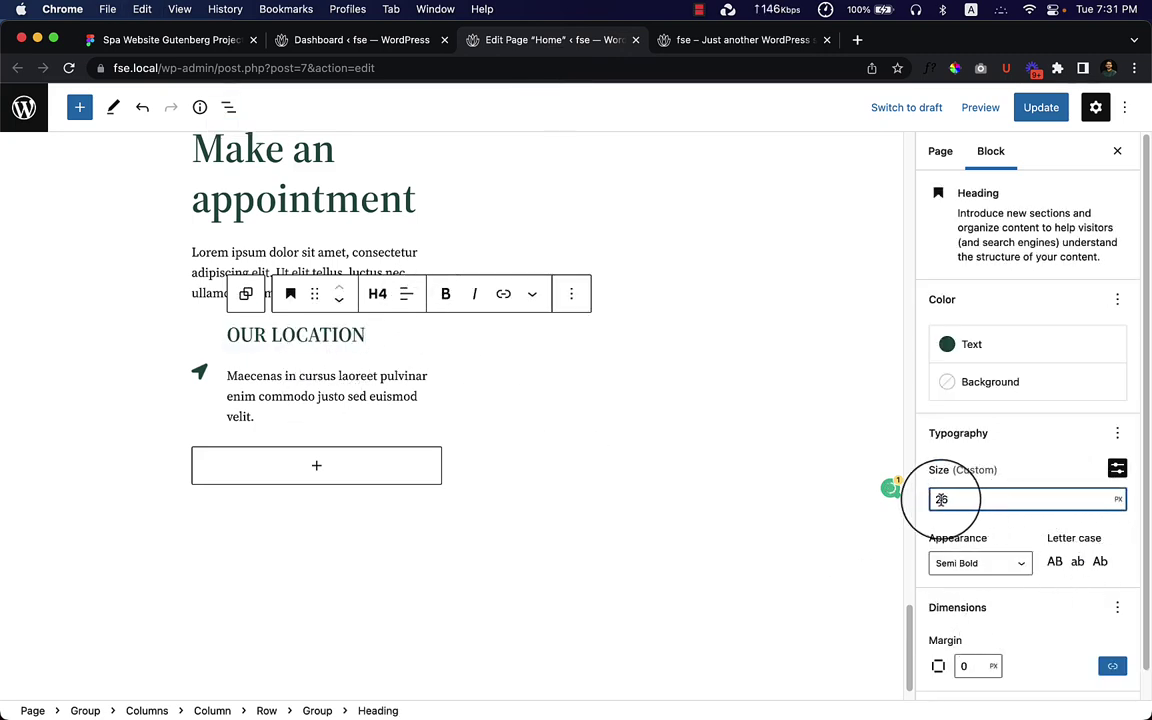
pyautogui.write('1')
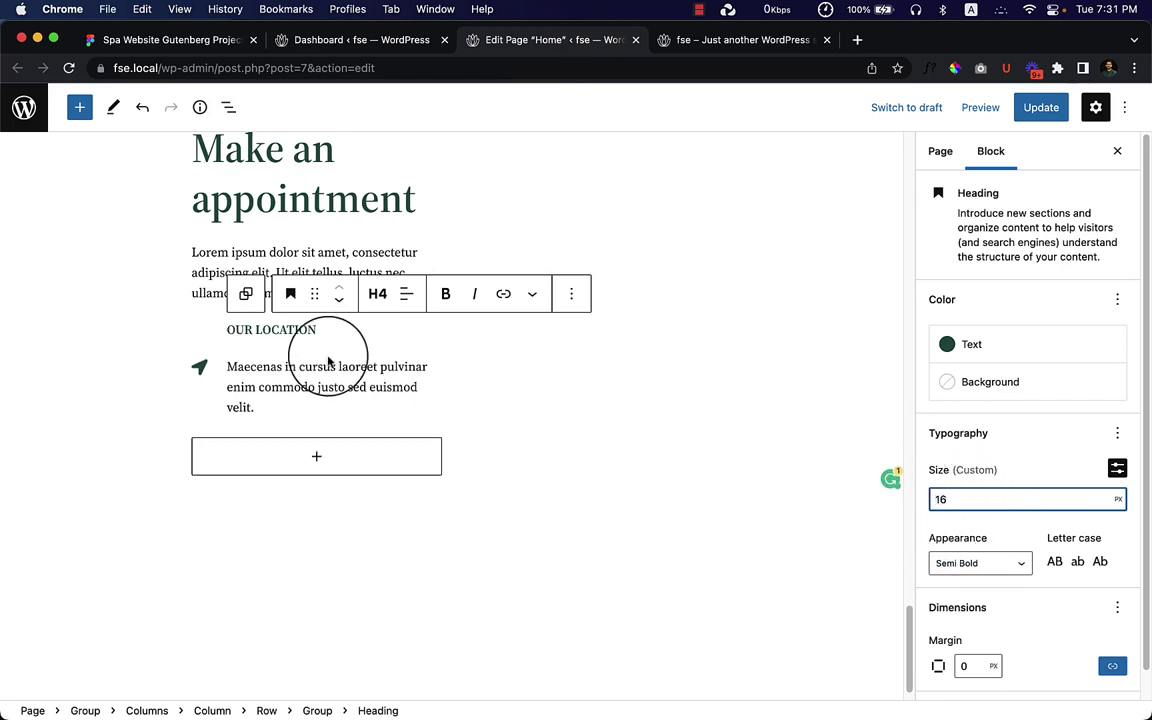
# Replace the placeholder paragraph below OUR LOCATION with the street address text copied from the Figma design
pyautogui.click(270, 386)
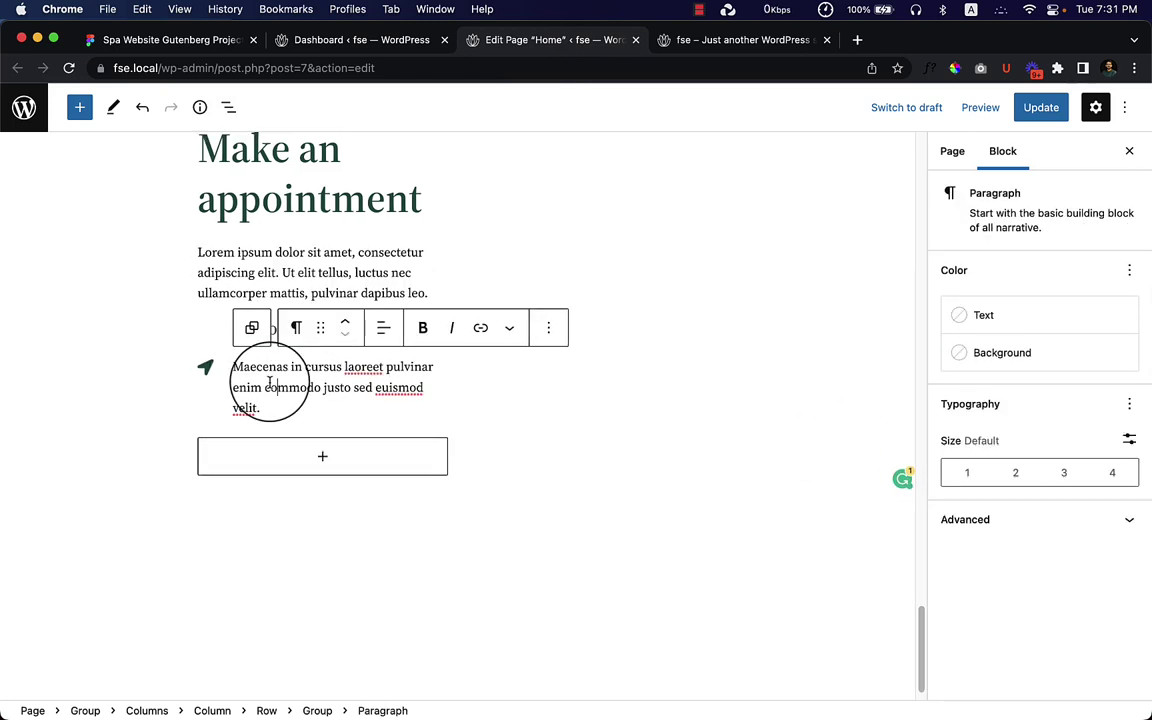
pyautogui.click(262, 291)
pyautogui.click(186, 40)
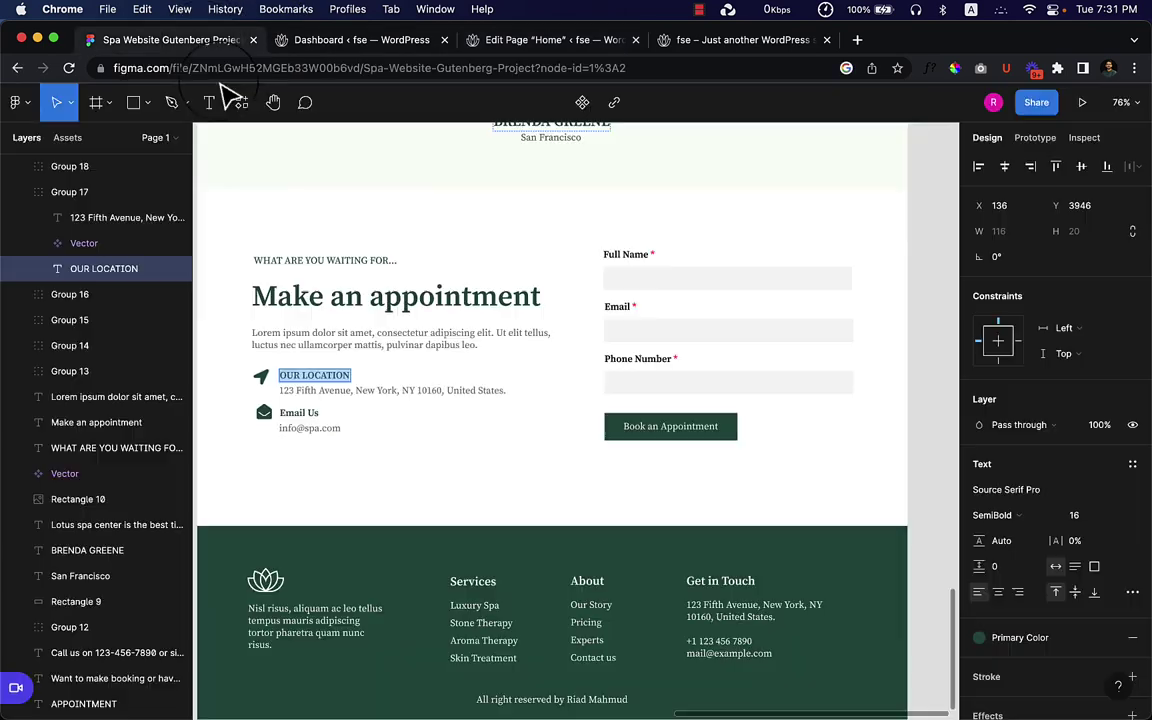
pyautogui.doubleClick(340, 391)
pyautogui.press('super+c')
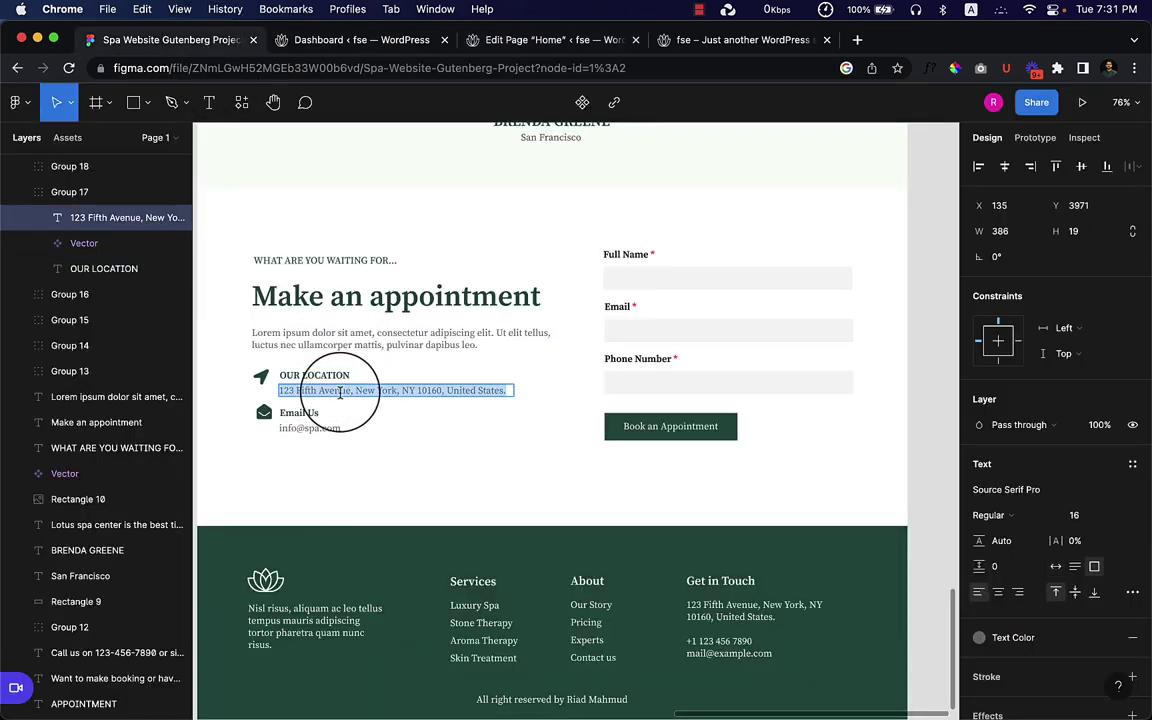
pyautogui.click(470, 42)
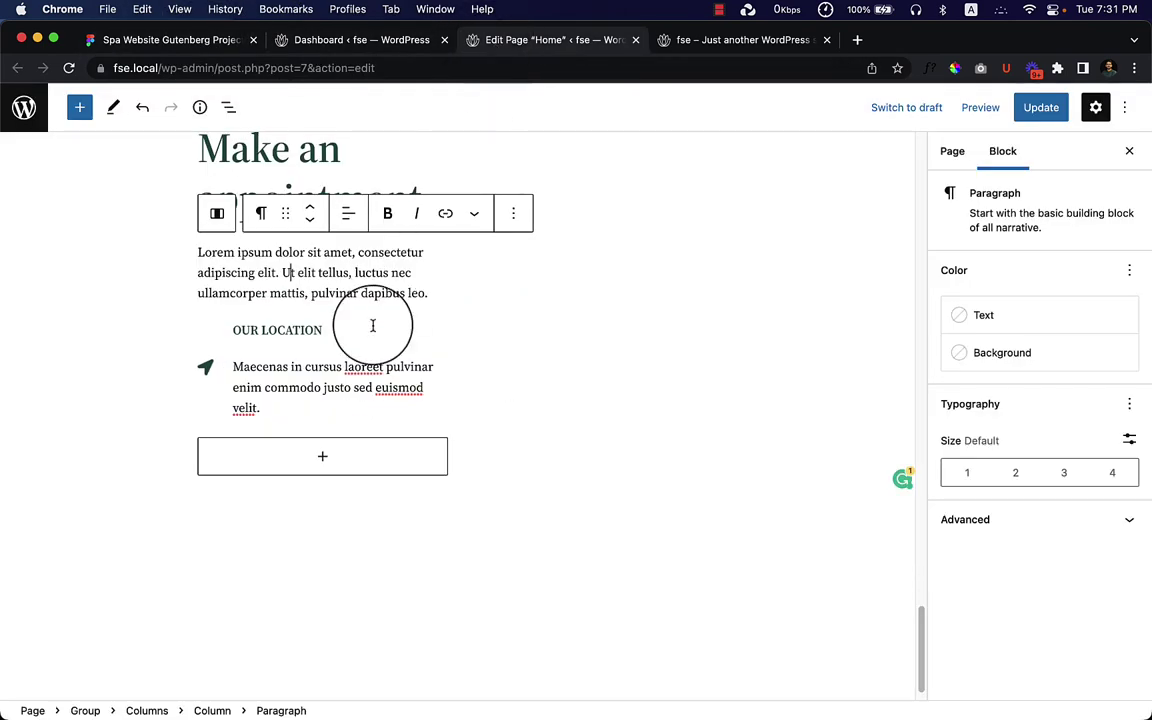
pyautogui.tripleClick(321, 388)
pyautogui.press('super+v')
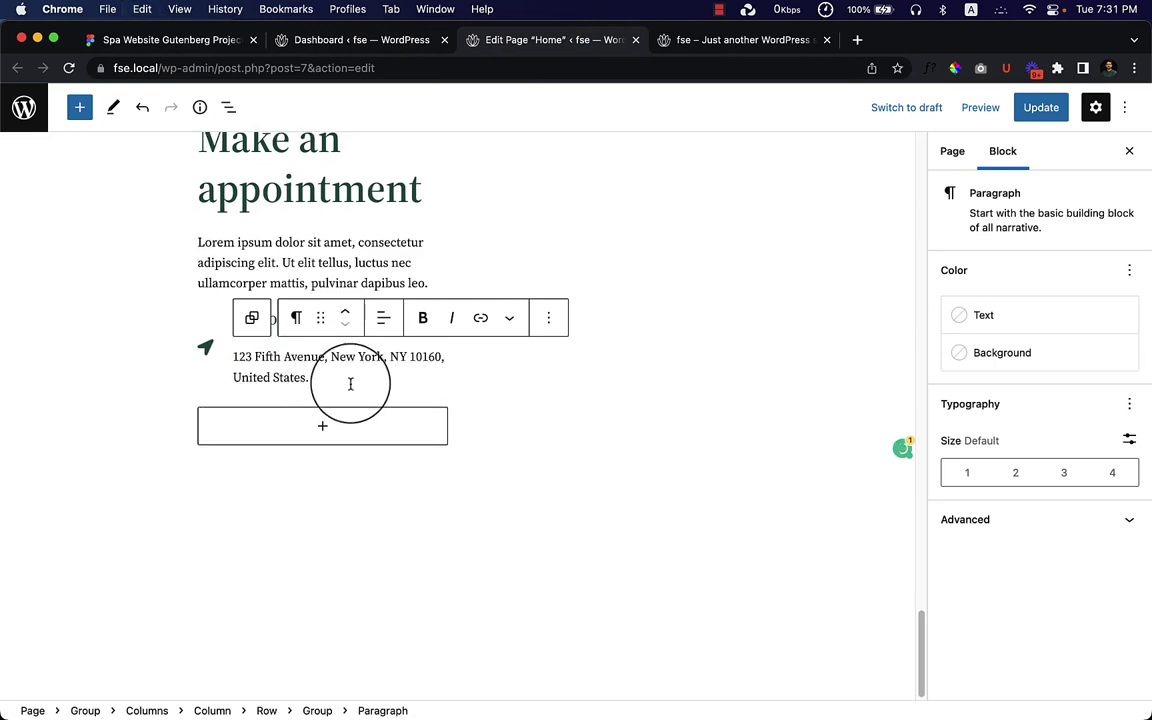
pyautogui.click(405, 510)
# Unlink the OUR LOCATION heading's margin values and check the margin of each side
pyautogui.click(327, 322)
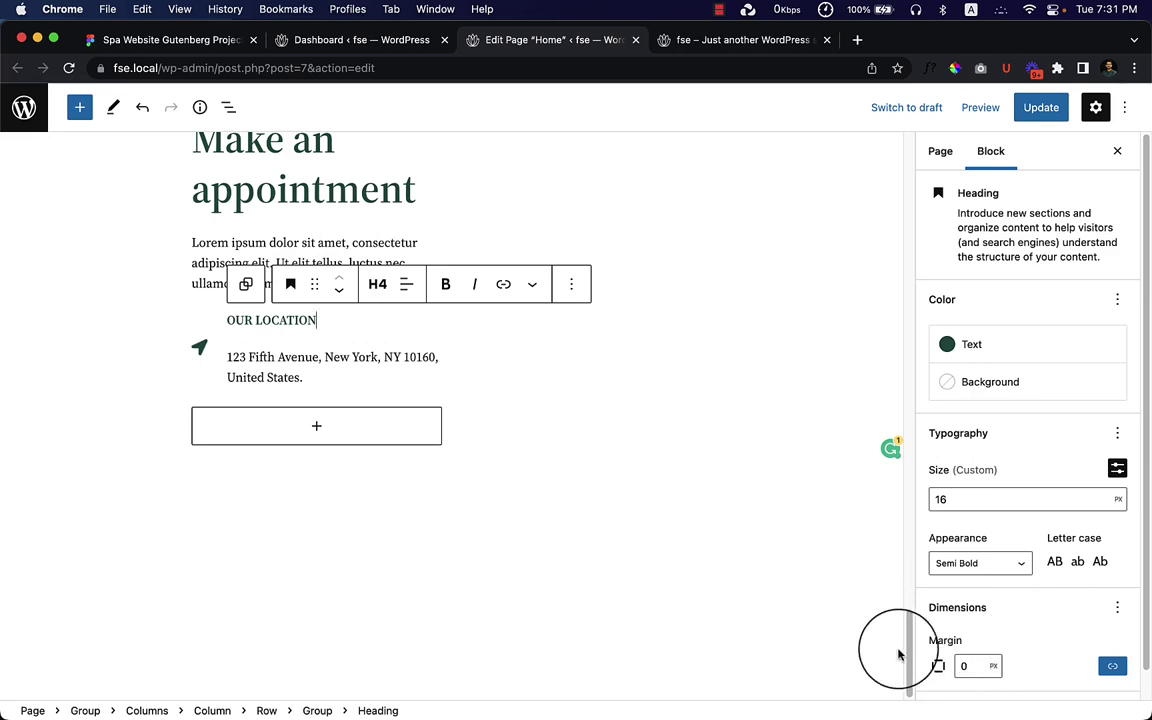
pyautogui.click(1117, 607)
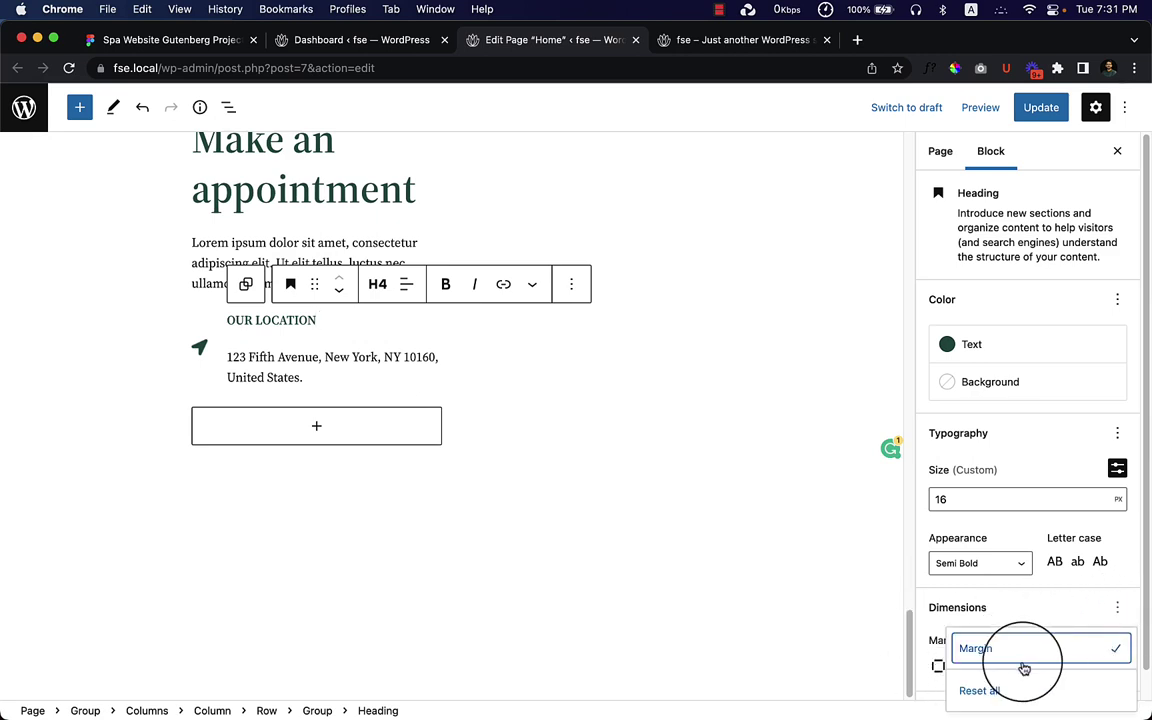
pyautogui.click(1054, 609)
pyautogui.click(1112, 665)
pyautogui.scroll(-2, 1040, 615)
pyautogui.click(1027, 636)
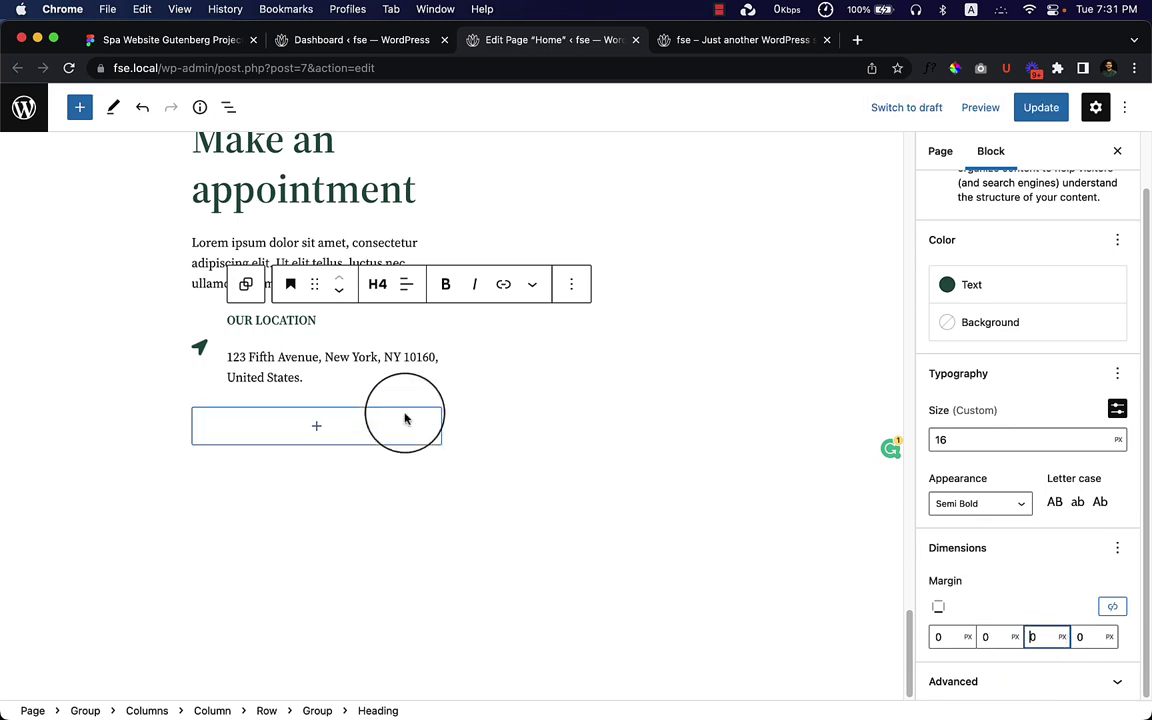
pyautogui.click(252, 378)
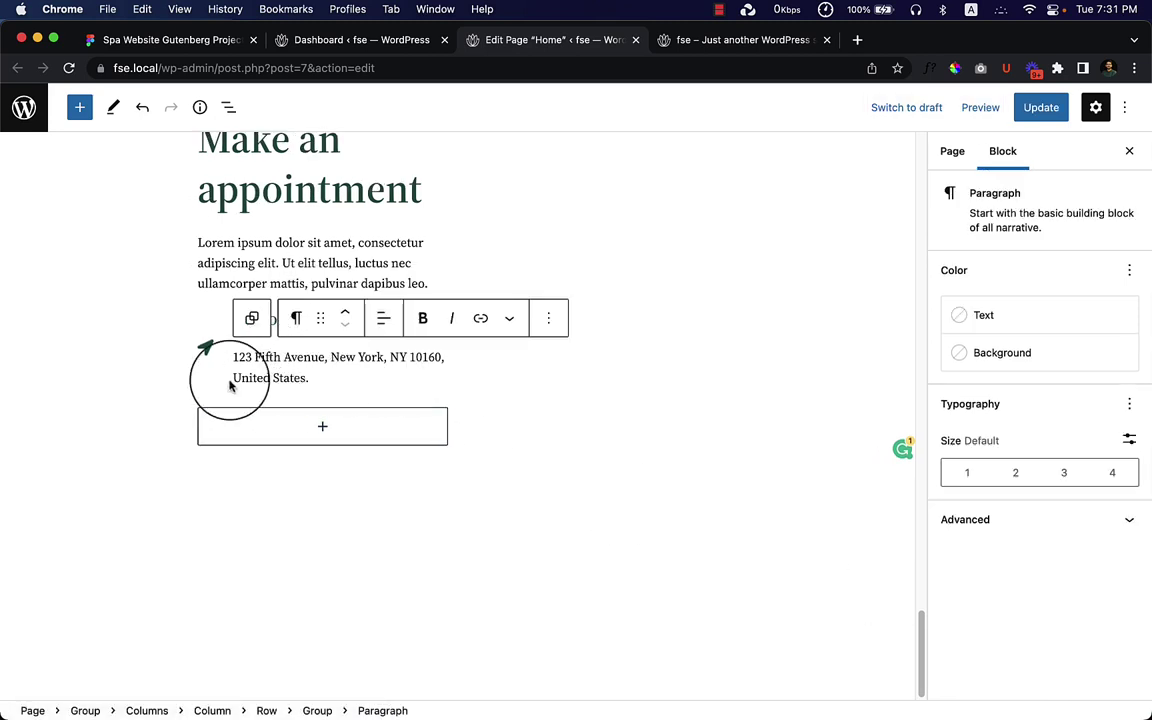
# Update the Home page and reload the live site to check the new location entry
pyautogui.click(1038, 110)
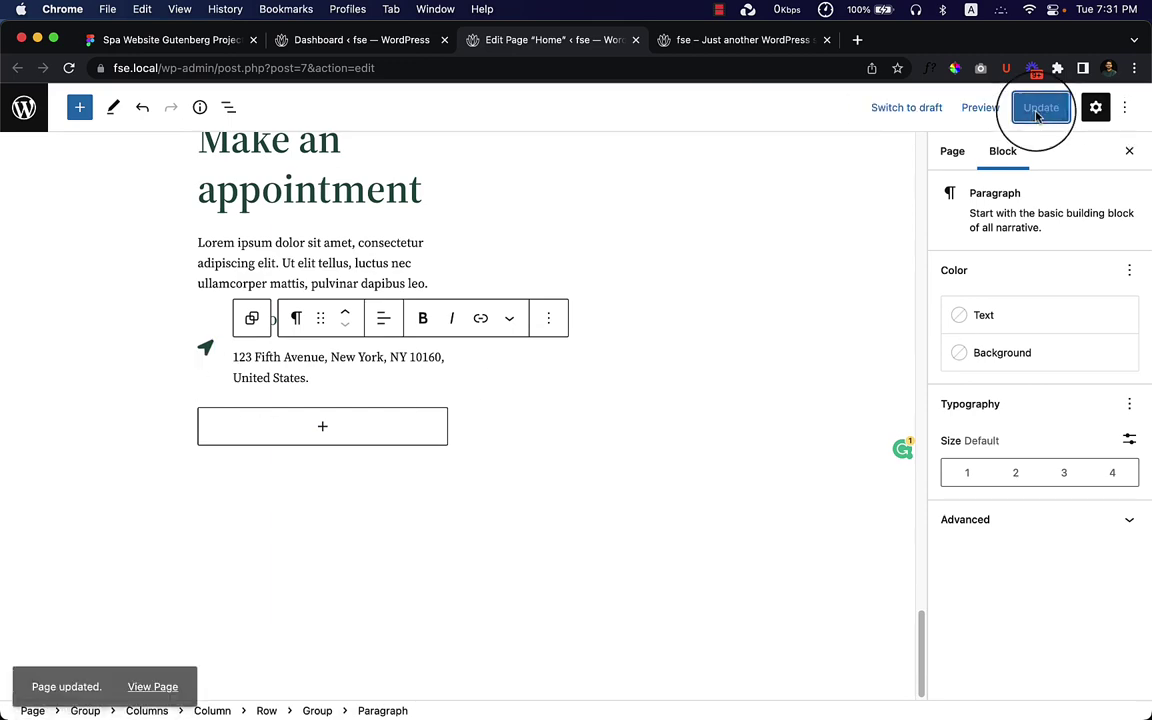
pyautogui.hotkey('ctrl', 'Tab')
pyautogui.rightClick(292, 366)
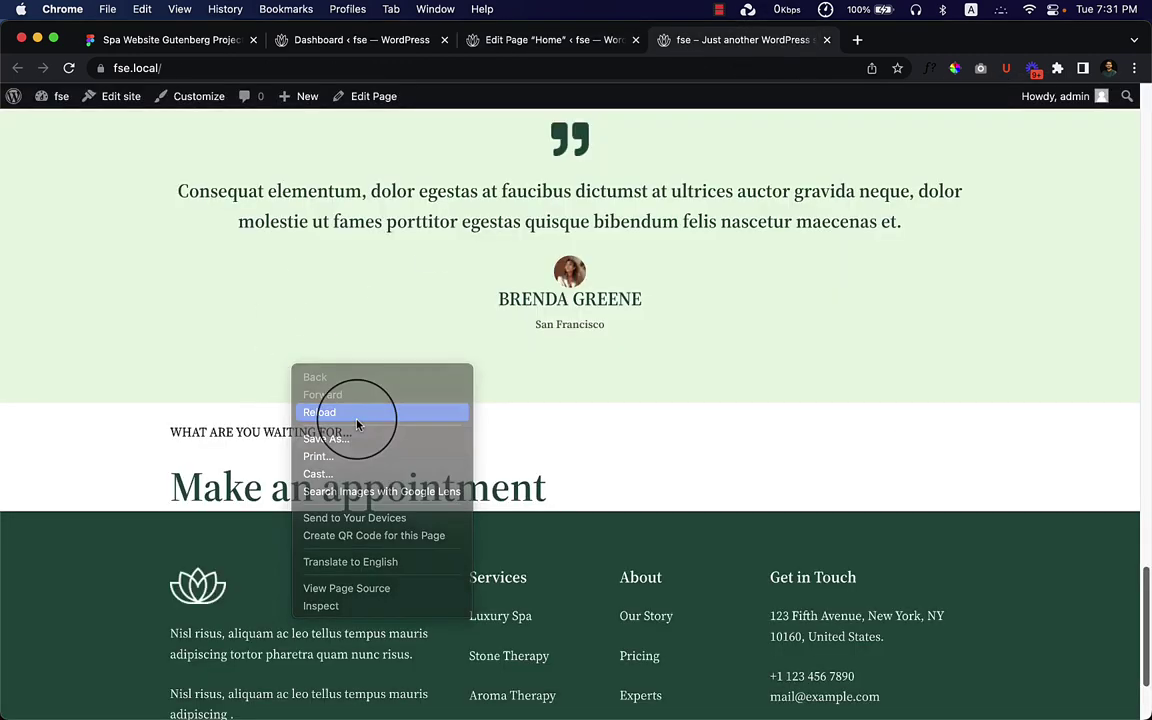
pyautogui.click(355, 421)
pyautogui.scroll(-2, 572, 448)
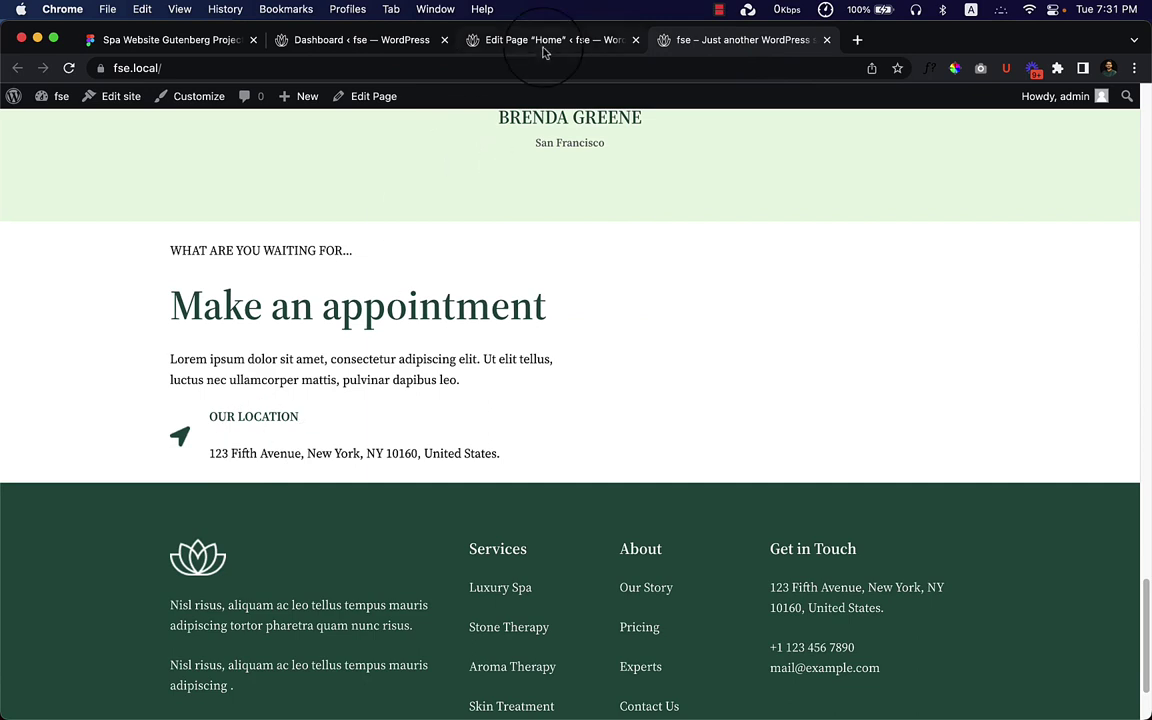
# Inspect the location group in the developer tools and examine the styles of its heading and address paragraph
pyautogui.rightClick(252, 428)
pyautogui.click(339, 667)
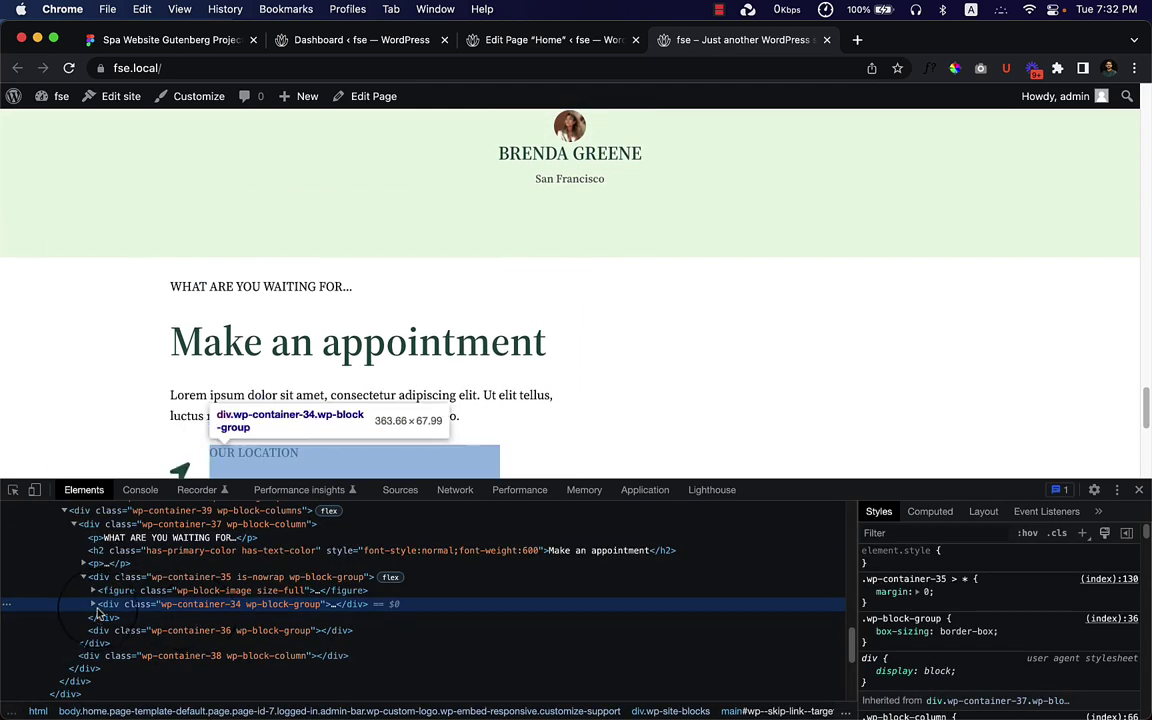
pyautogui.scroll(-4, 414, 352)
pyautogui.click(93, 605)
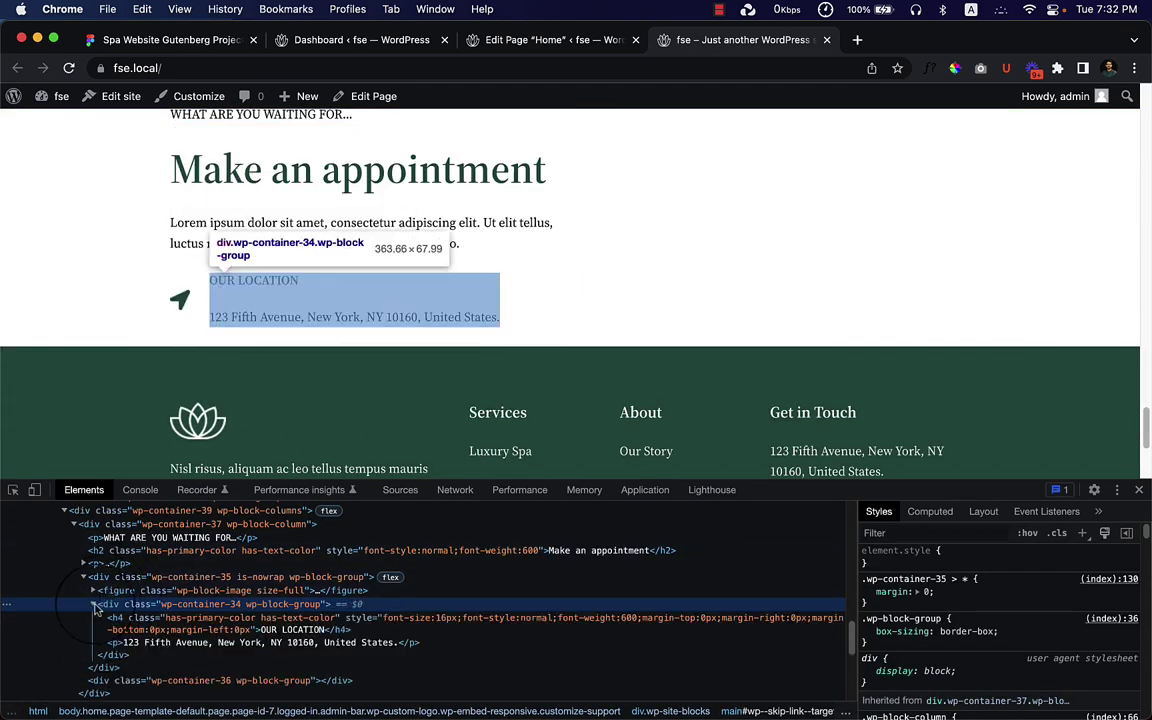
pyautogui.click(142, 628)
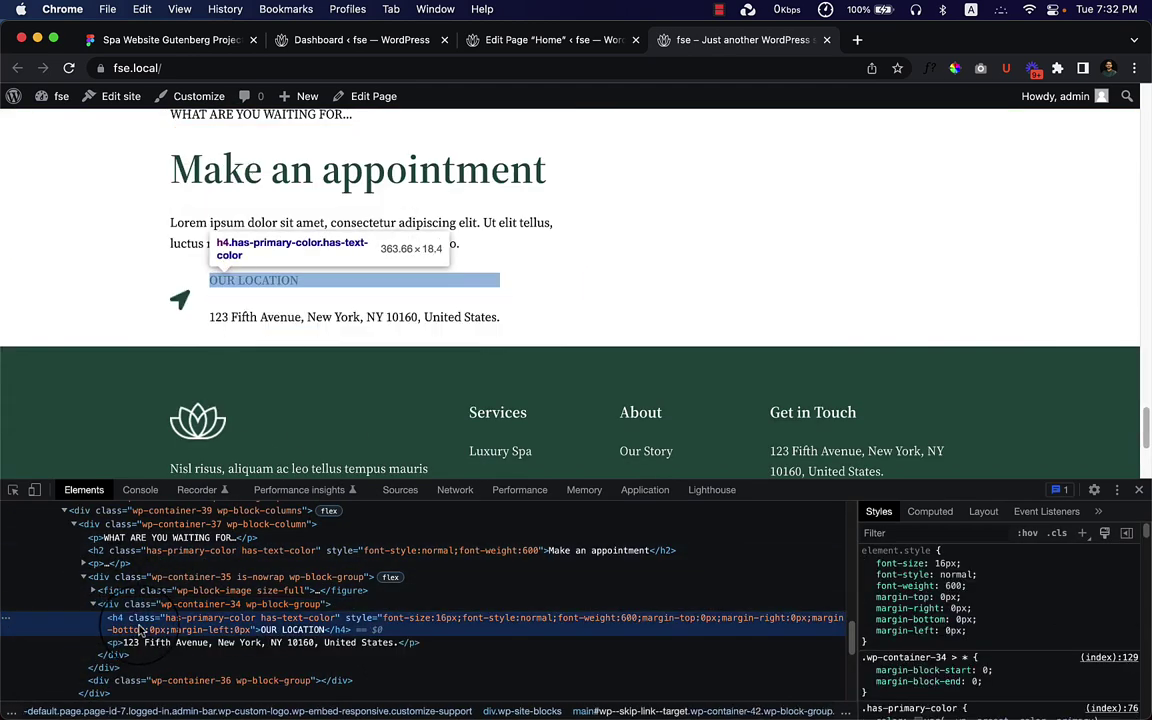
pyautogui.click(158, 645)
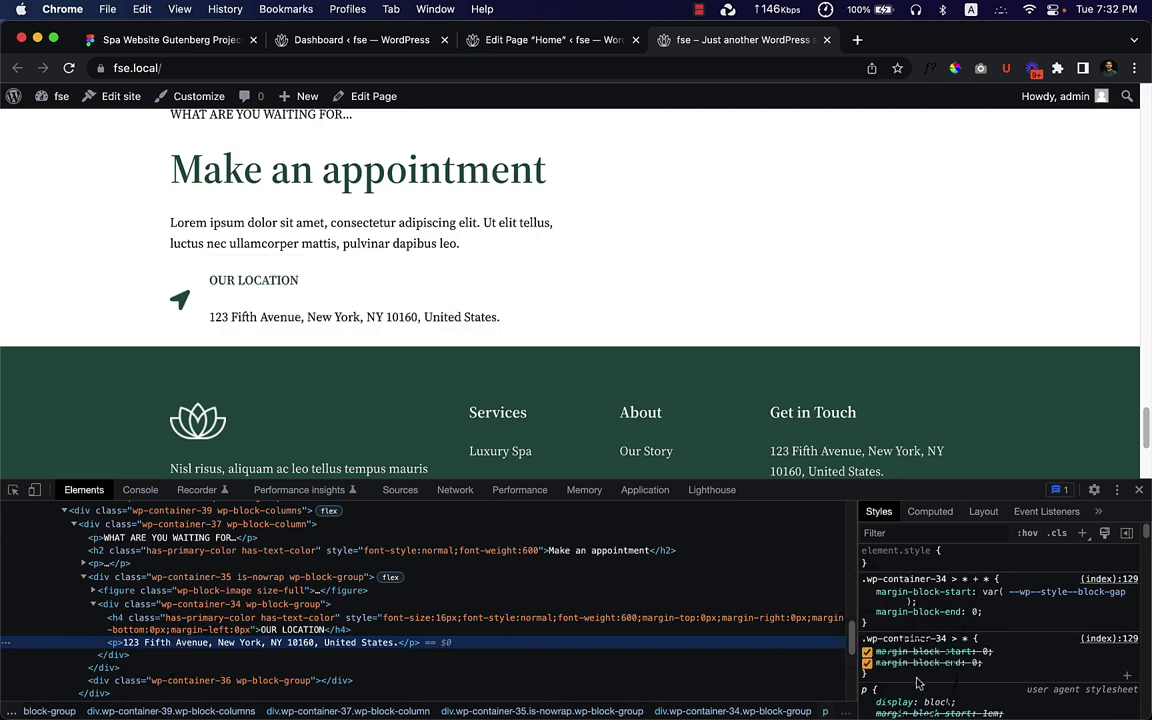
# In the page editor, transform the address paragraph below OUR LOCATION into a heading and set its level to H4
pyautogui.click(505, 45)
pyautogui.click(321, 372)
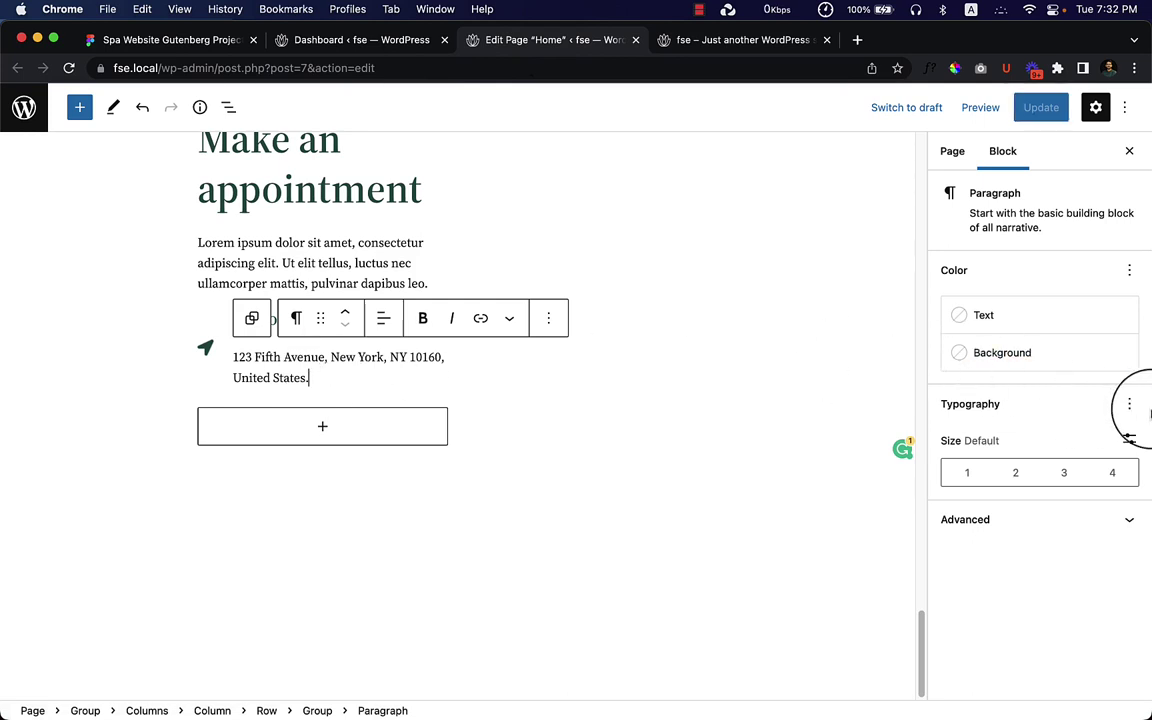
pyautogui.click(1131, 404)
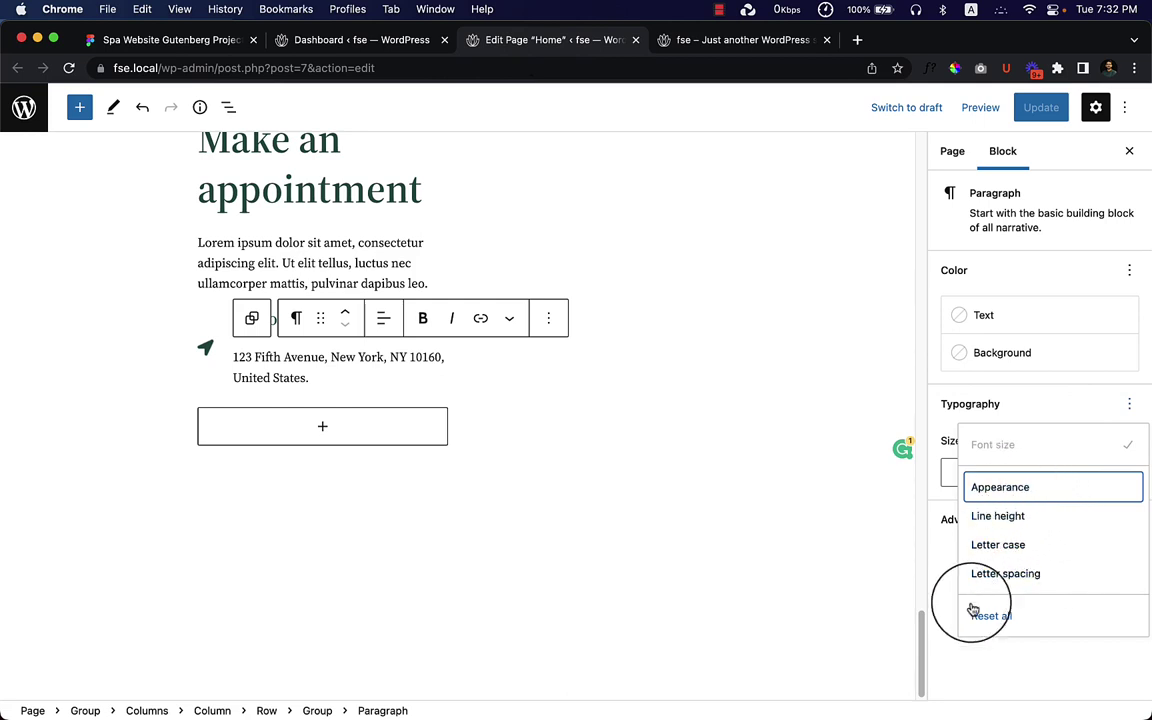
pyautogui.click(940, 572)
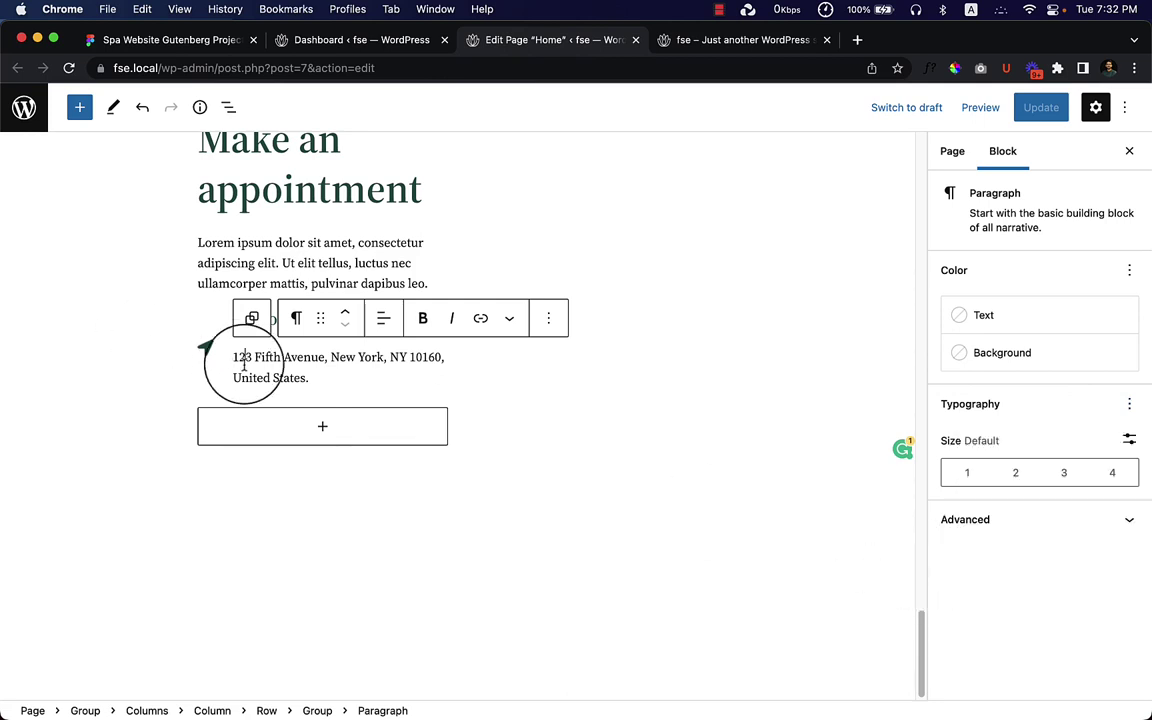
pyautogui.click(297, 320)
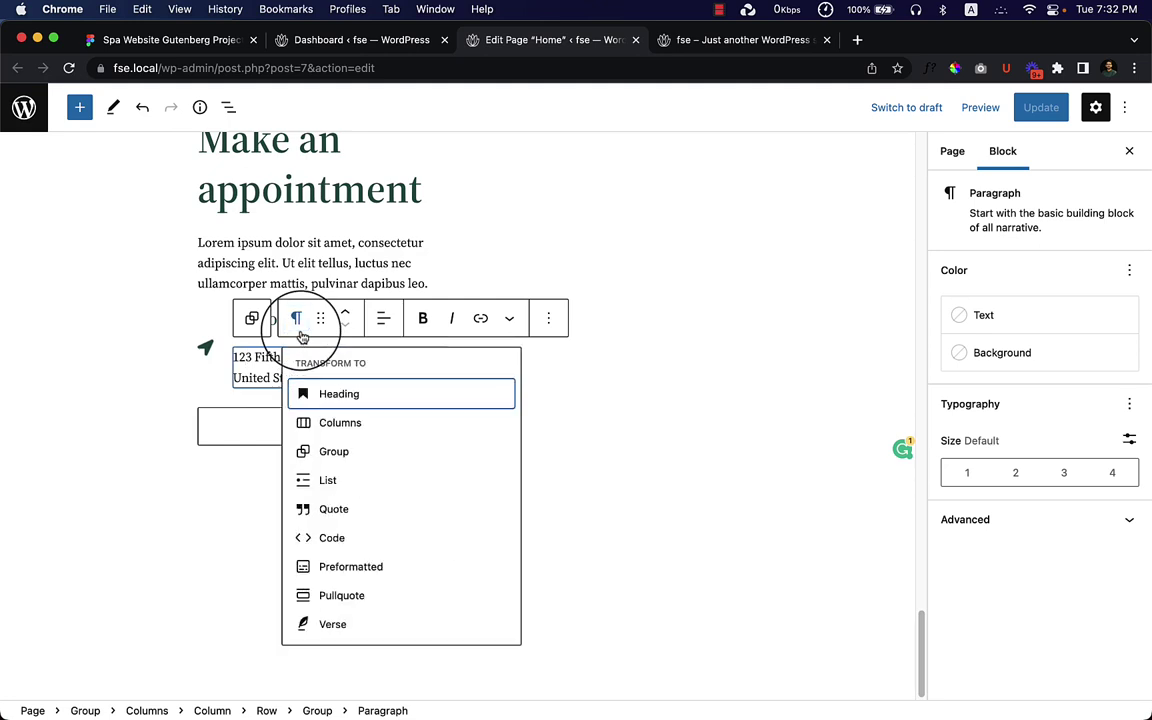
pyautogui.click(333, 398)
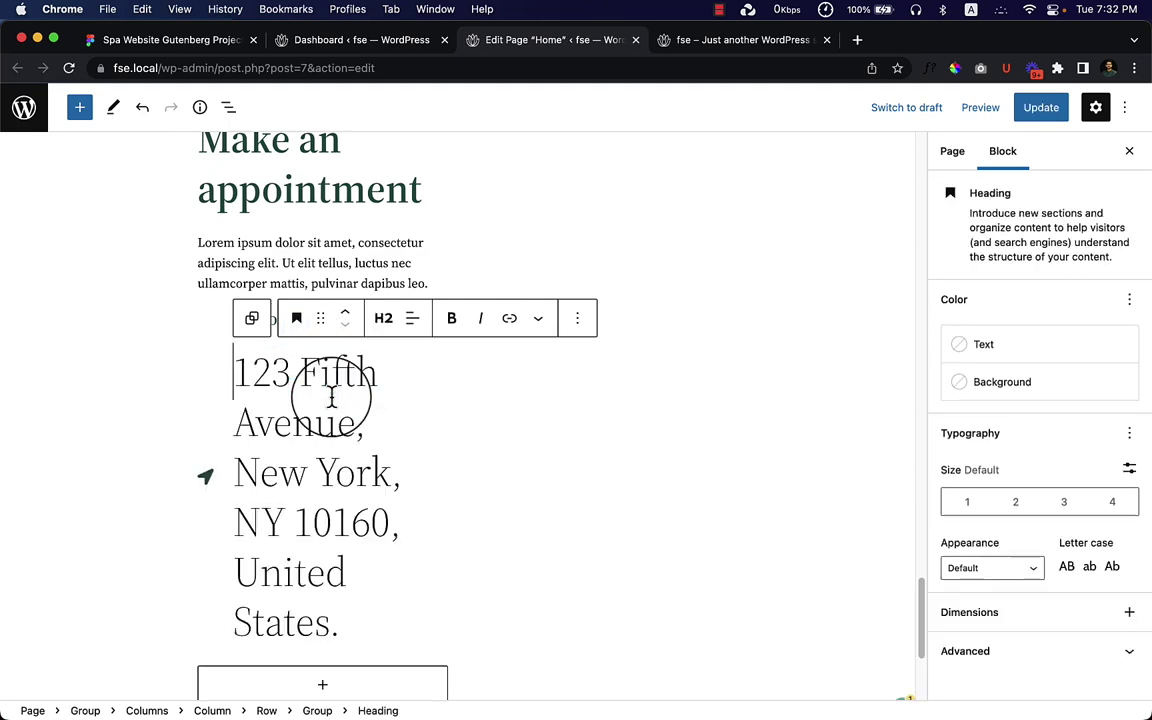
pyautogui.click(968, 572)
pyautogui.click(1113, 532)
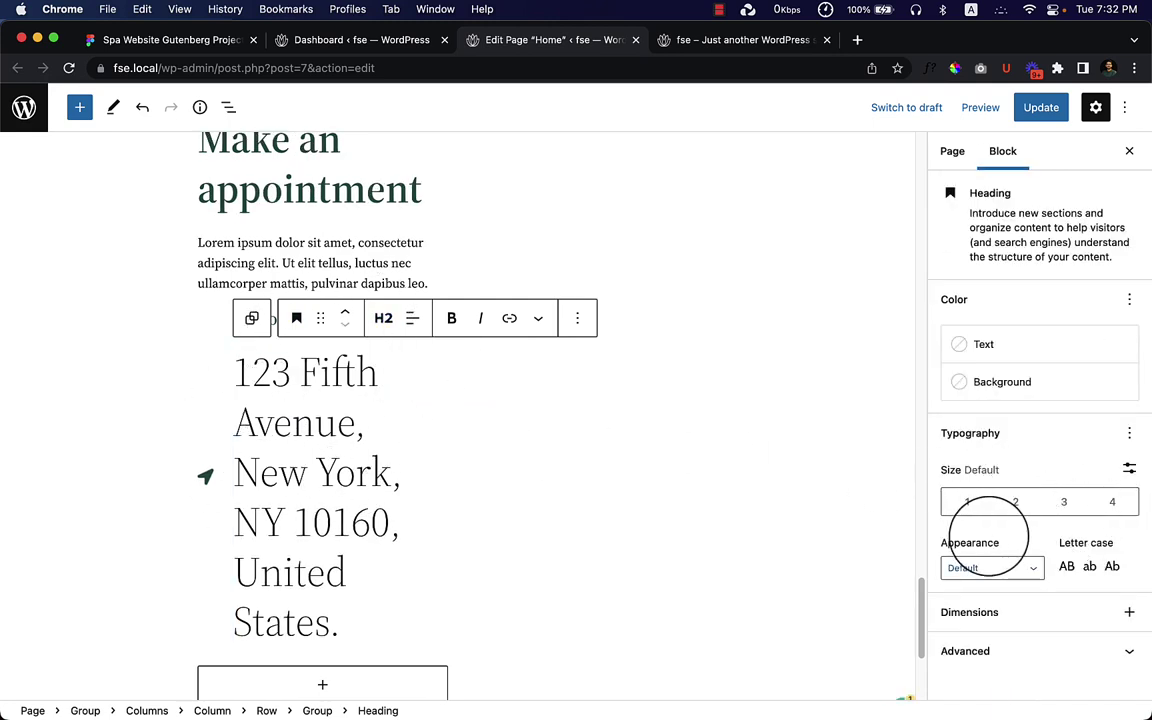
pyautogui.click(383, 318)
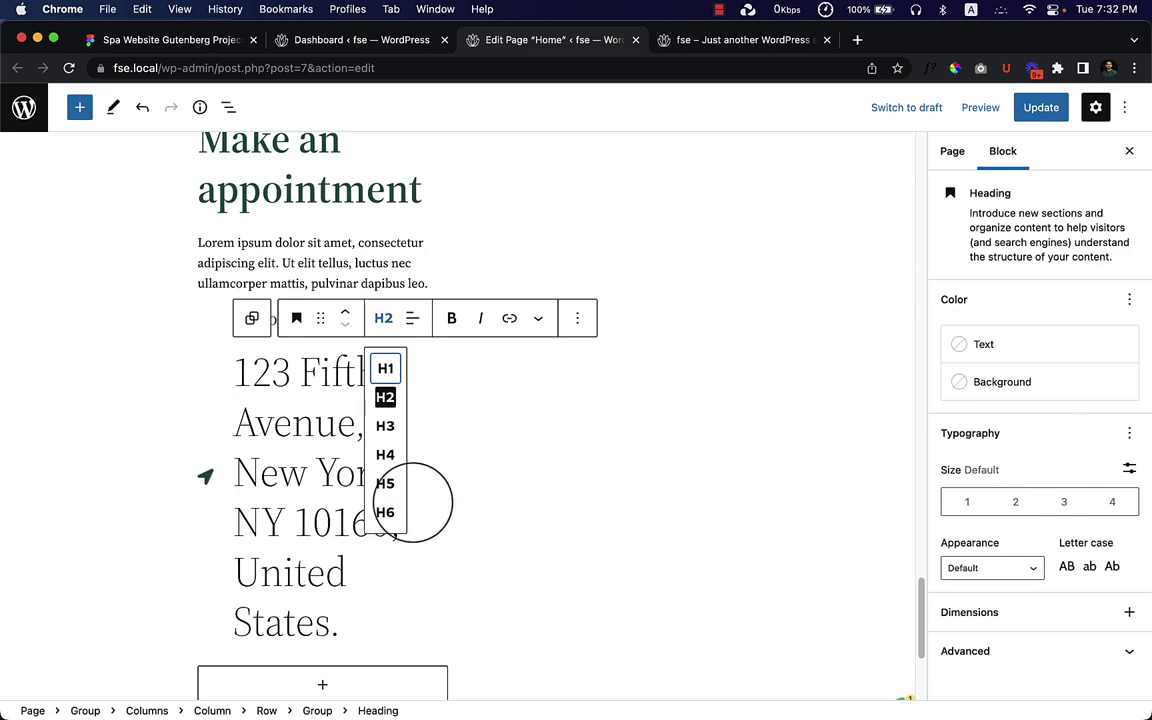
pyautogui.click(385, 512)
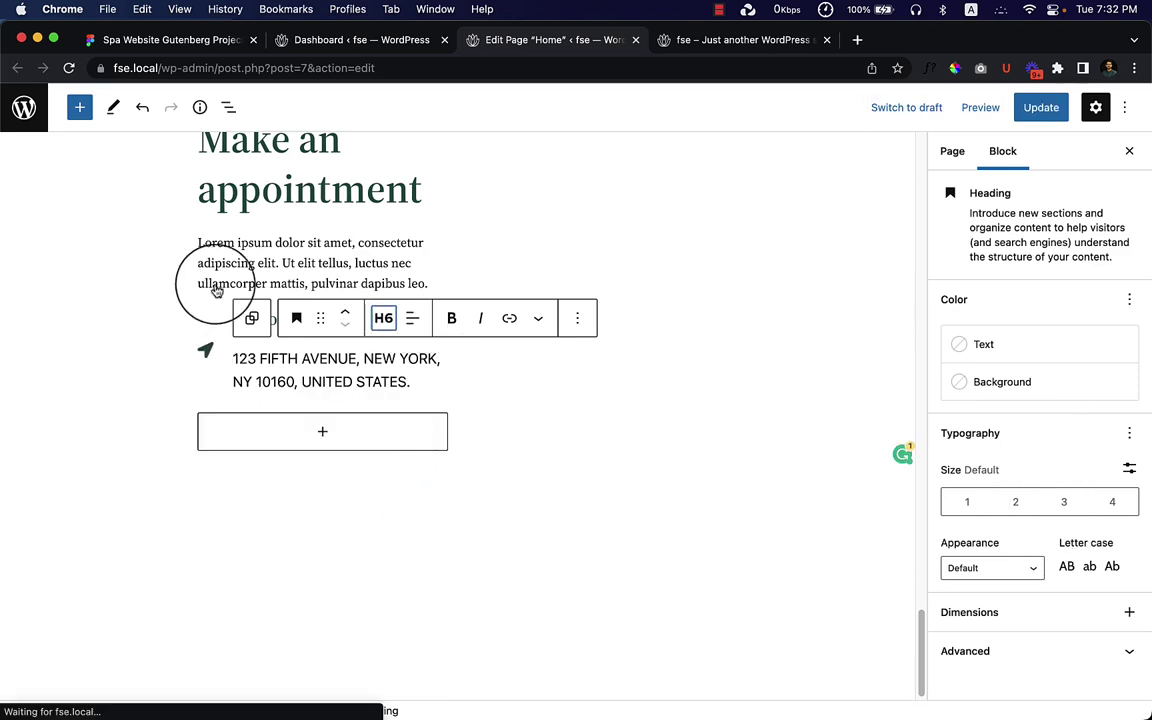
pyautogui.click(385, 320)
pyautogui.click(383, 453)
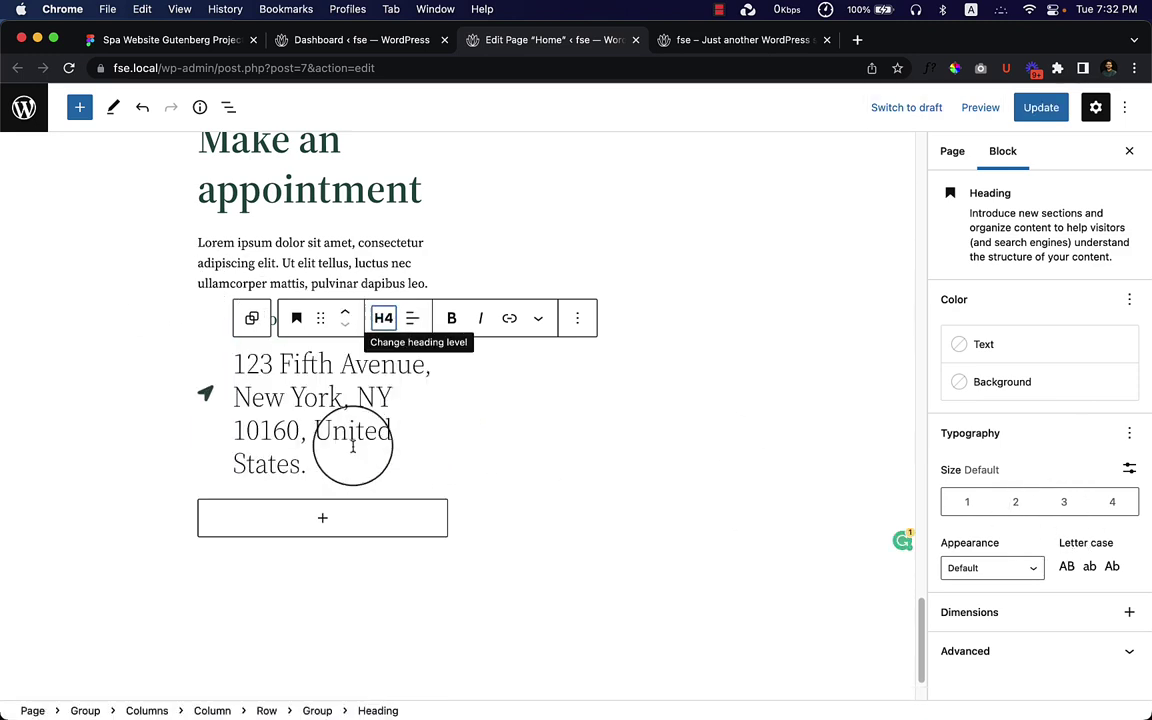
# Set a custom font size of 16 px for the address heading, leaving its appearance at Default
pyautogui.click(1026, 568)
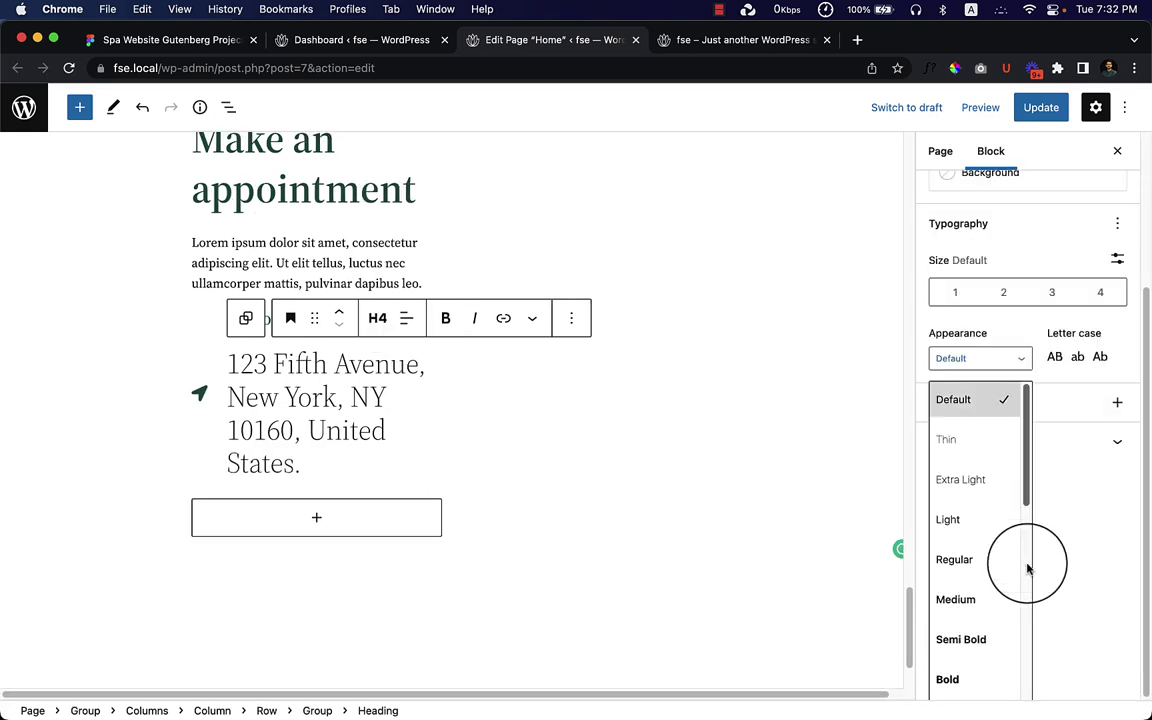
pyautogui.click(1085, 480)
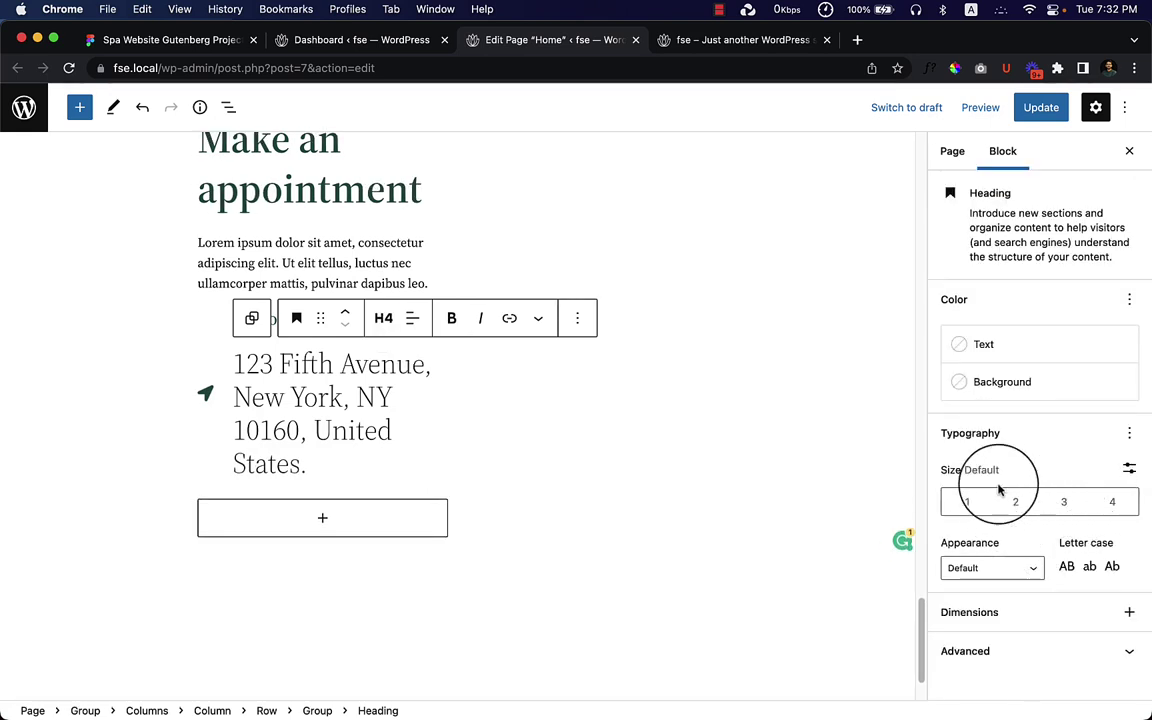
pyautogui.click(1131, 470)
pyautogui.click(976, 500)
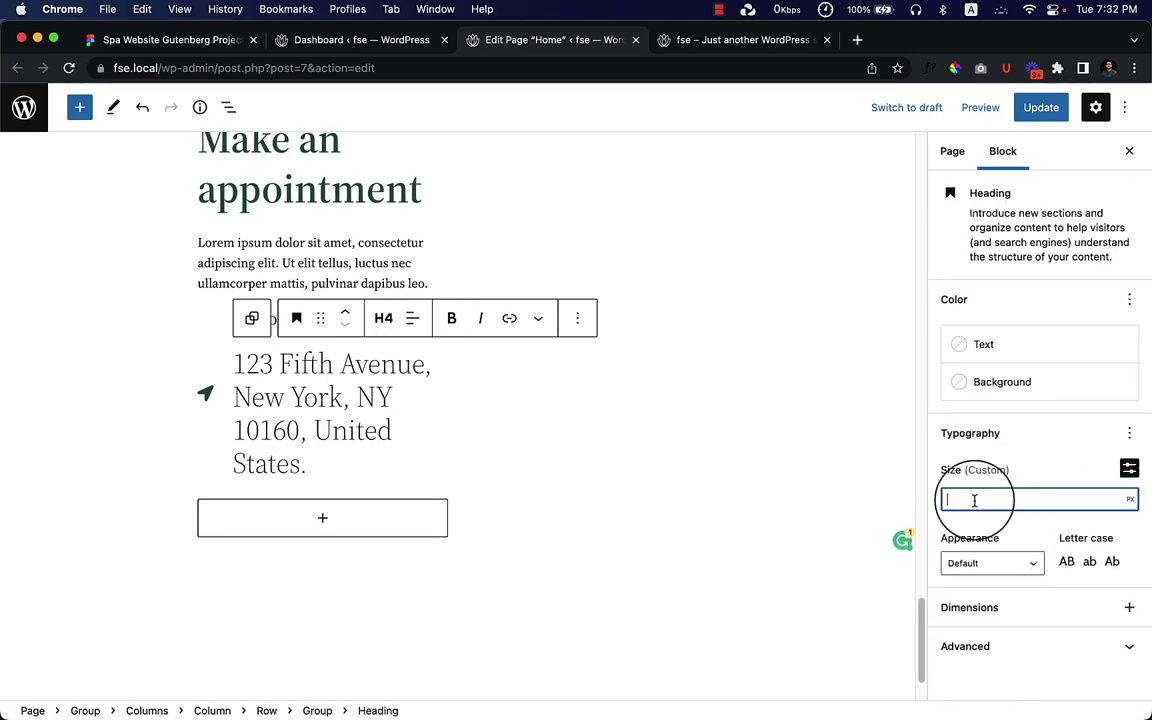
pyautogui.write('16')
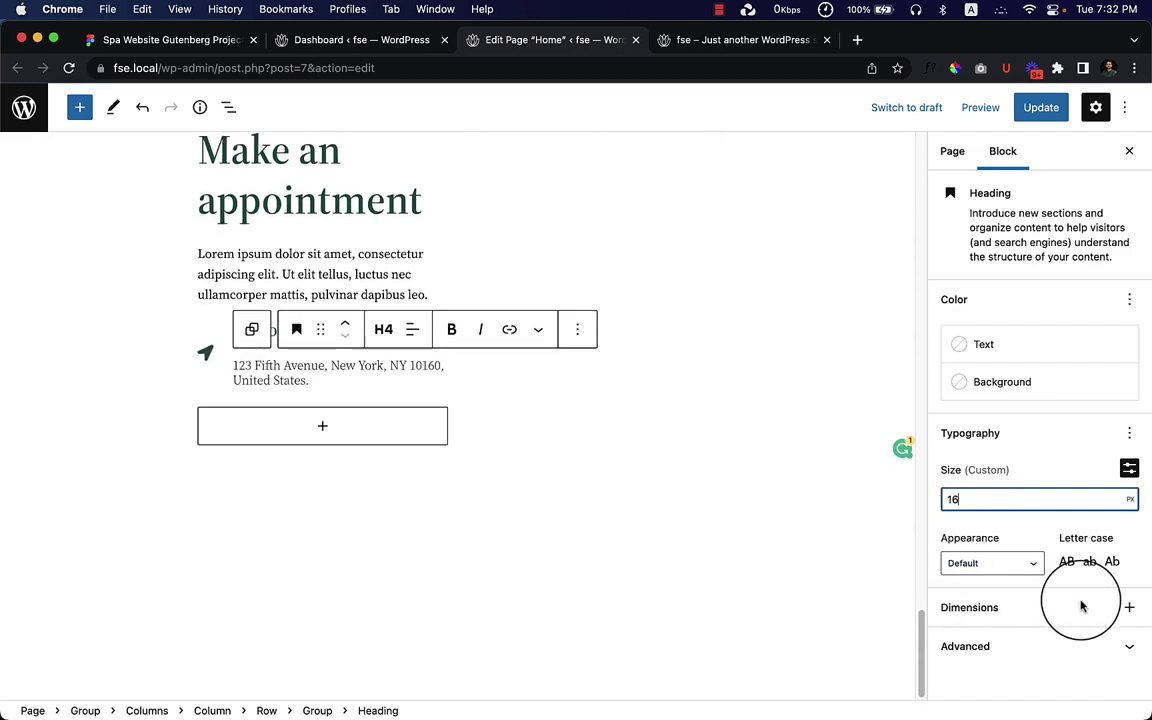
# Add the Margin setting to the address heading and remove the gap between it and OUR LOCATION
pyautogui.click(1128, 609)
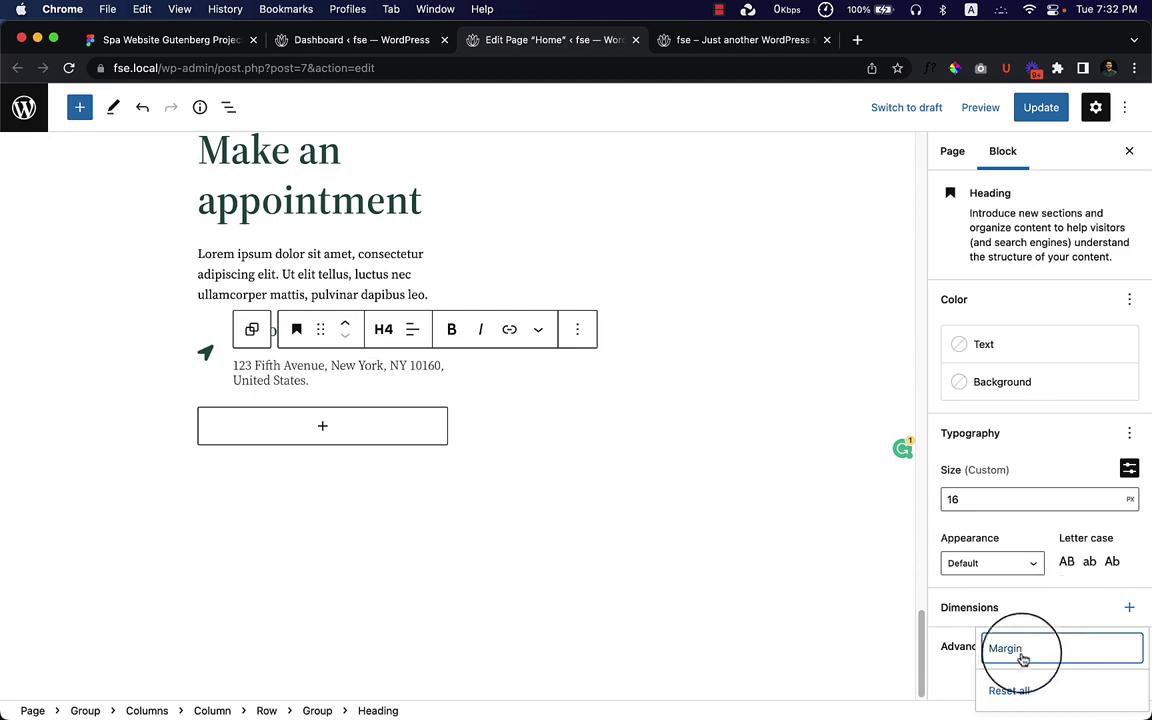
pyautogui.click(1028, 645)
pyautogui.click(978, 667)
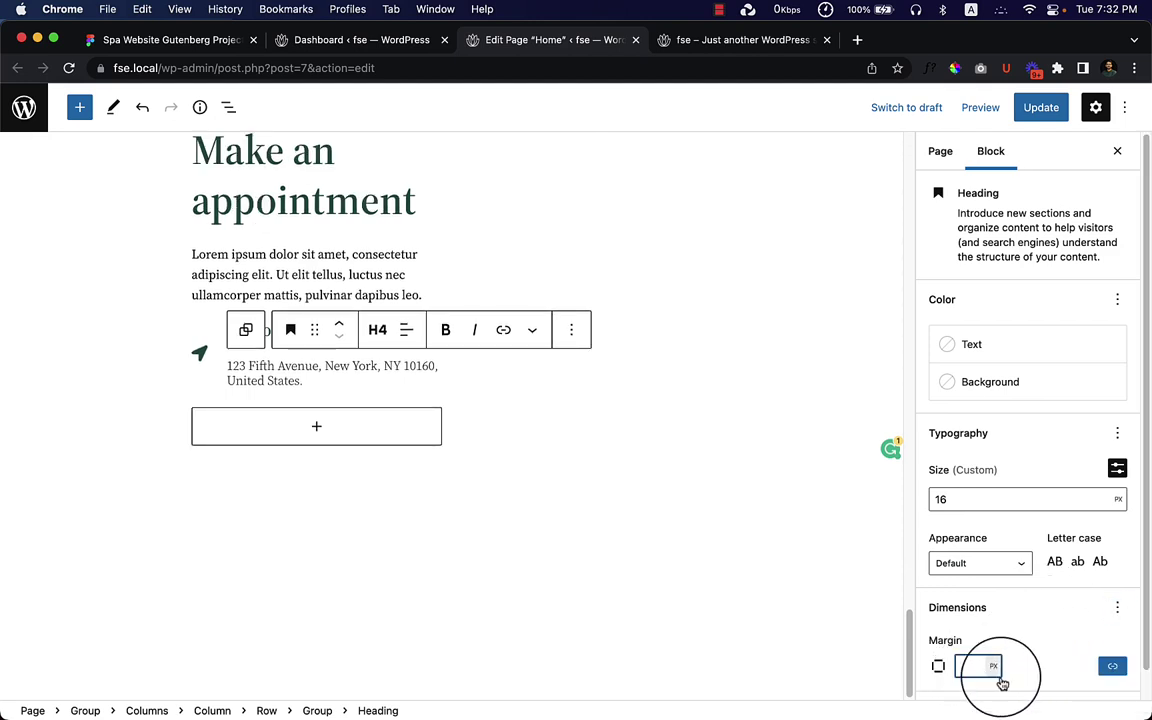
pyautogui.click(345, 485)
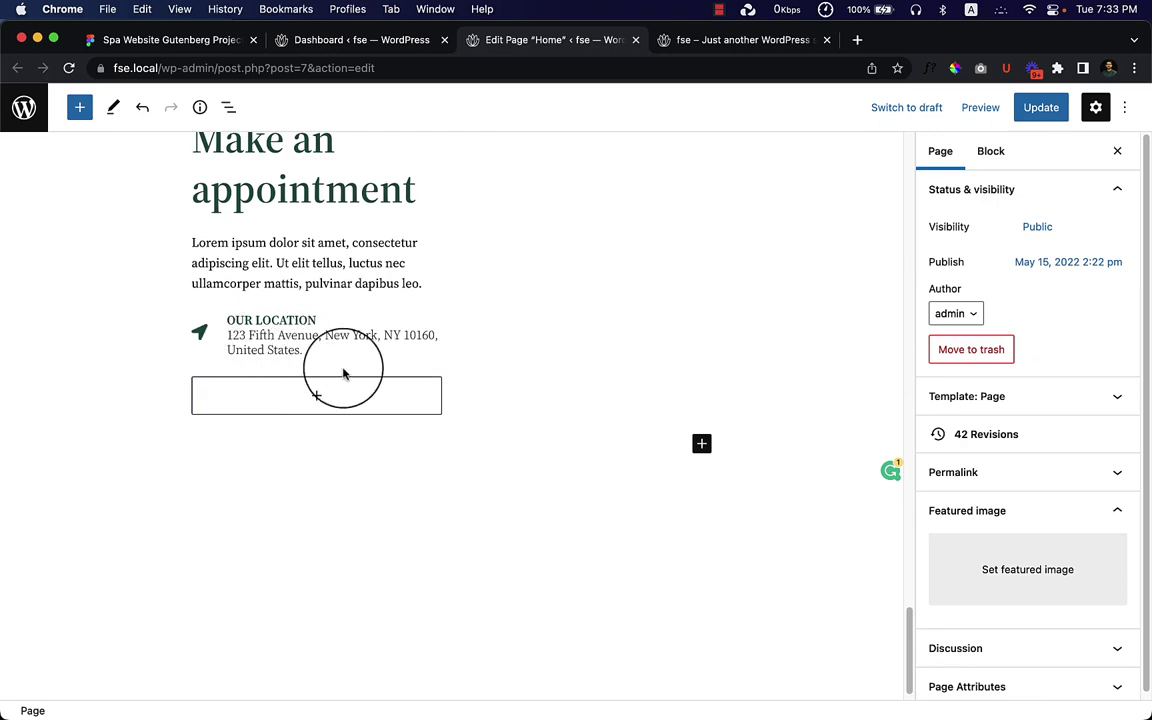
# Update the Home page, reload the live site and compare its location entry with the Figma design
pyautogui.click(1031, 110)
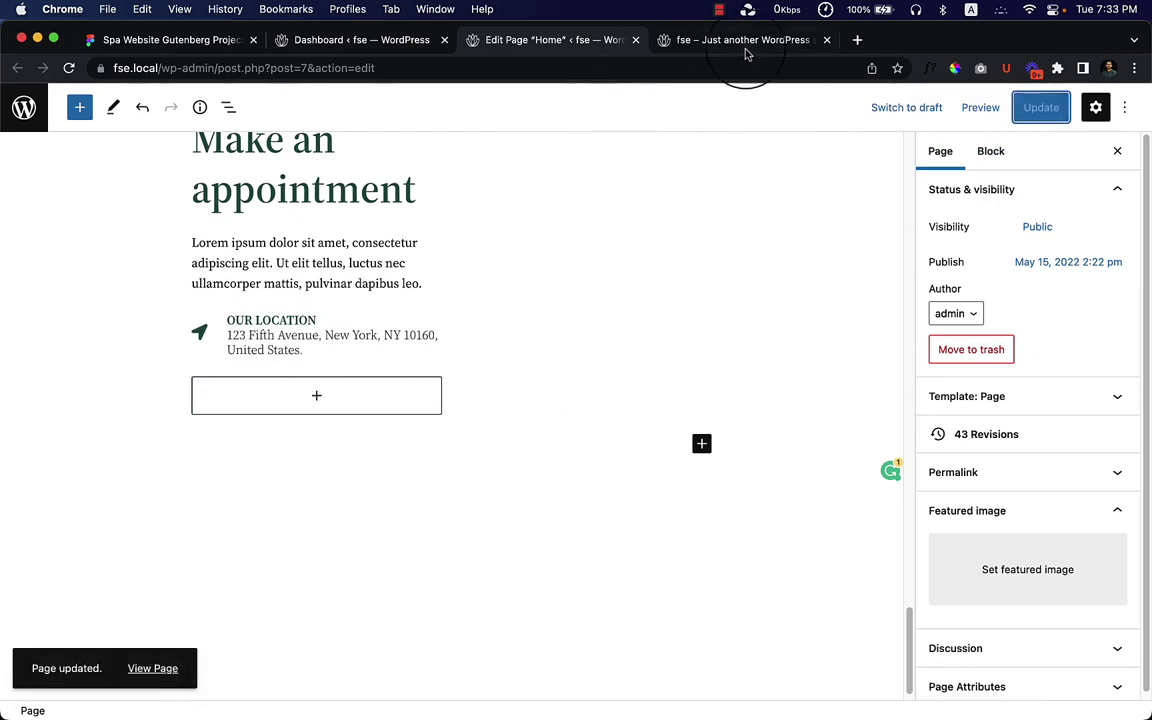
pyautogui.click(745, 40)
pyautogui.rightClick(648, 275)
pyautogui.click(666, 312)
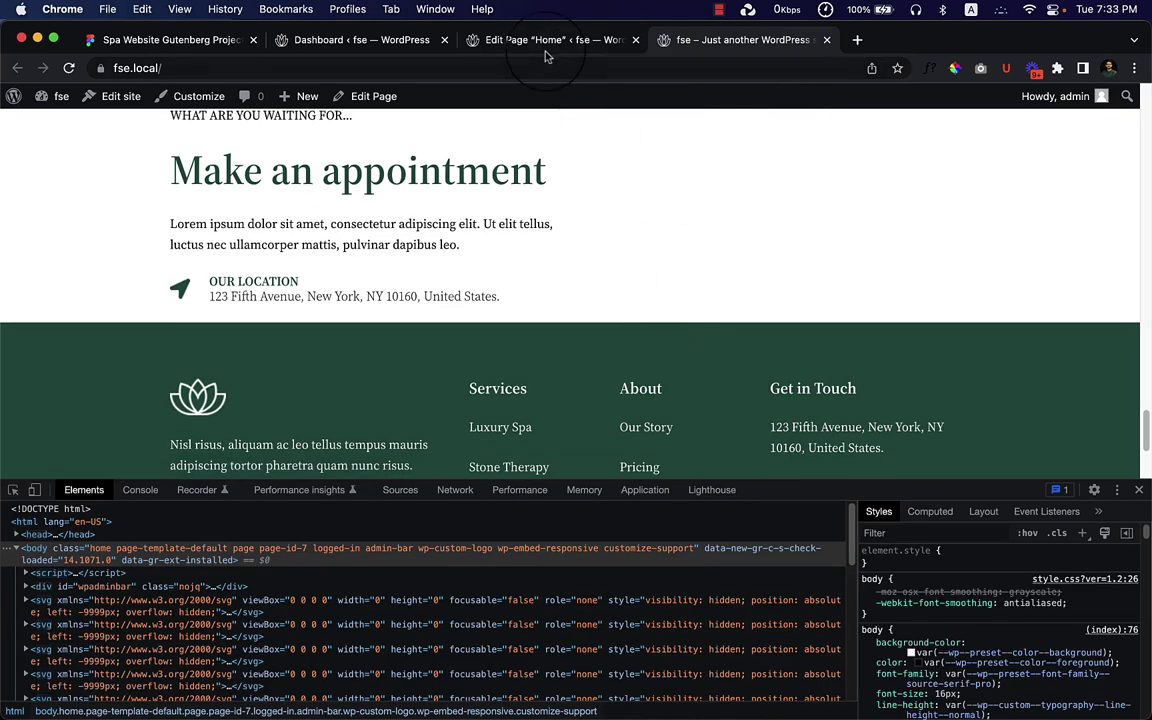
pyautogui.click(184, 42)
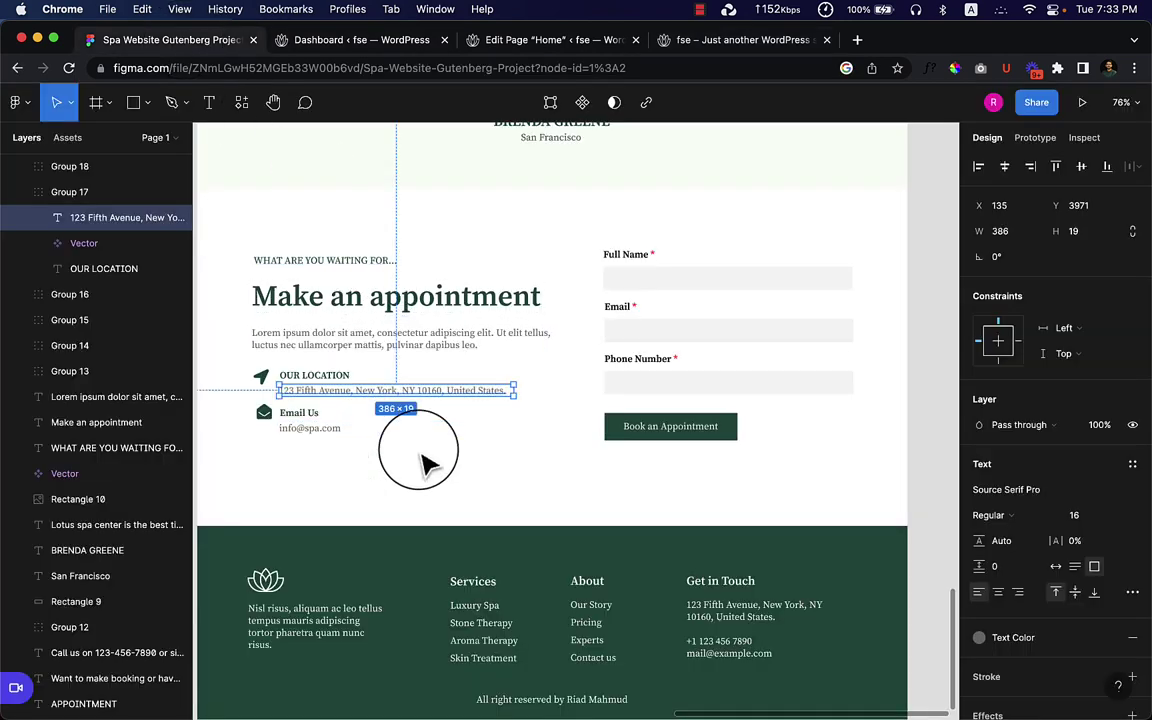
# In the page editor, unlink the margins of the address heading below OUR LOCATION and set its top margin to 10 px
pyautogui.doubleClick(305, 405)
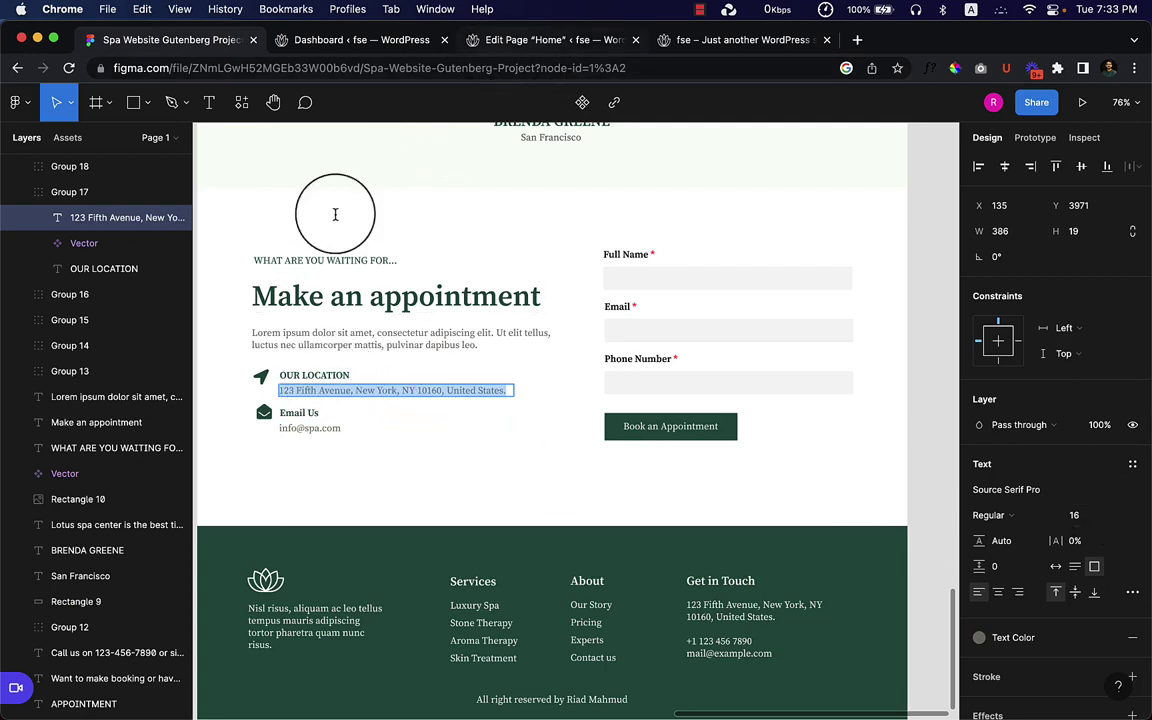
pyautogui.click(480, 40)
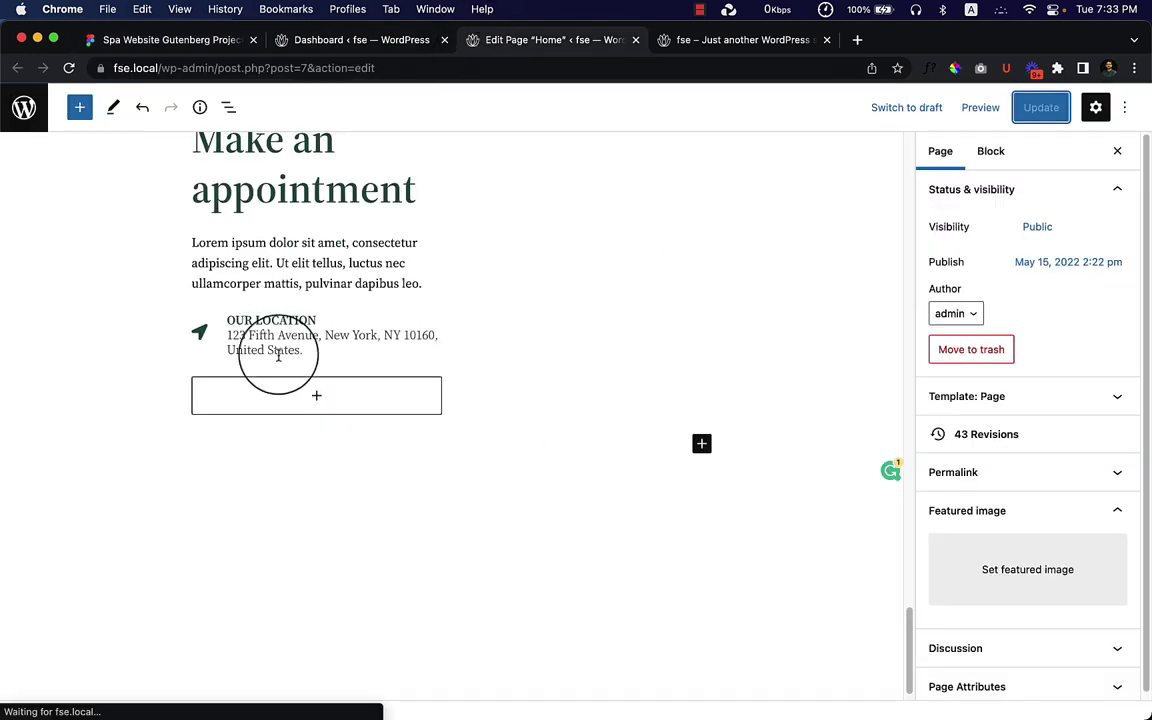
pyautogui.click(277, 335)
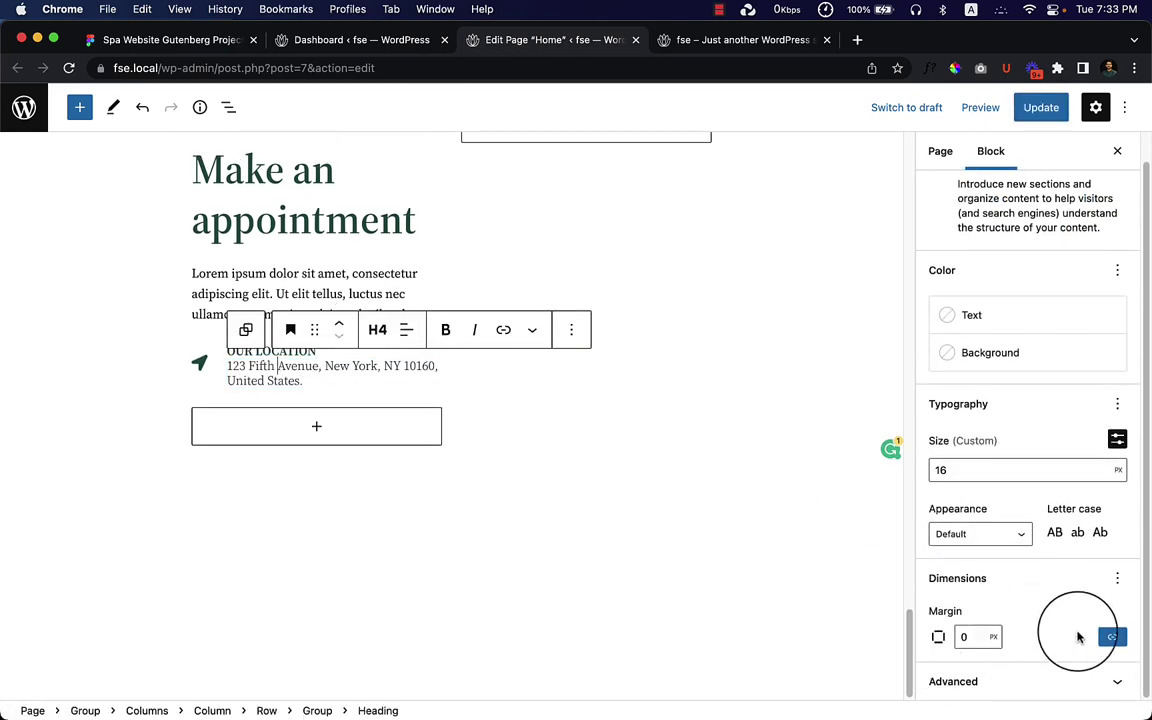
pyautogui.click(1112, 642)
pyautogui.scroll(-1, 1000, 640)
pyautogui.click(940, 637)
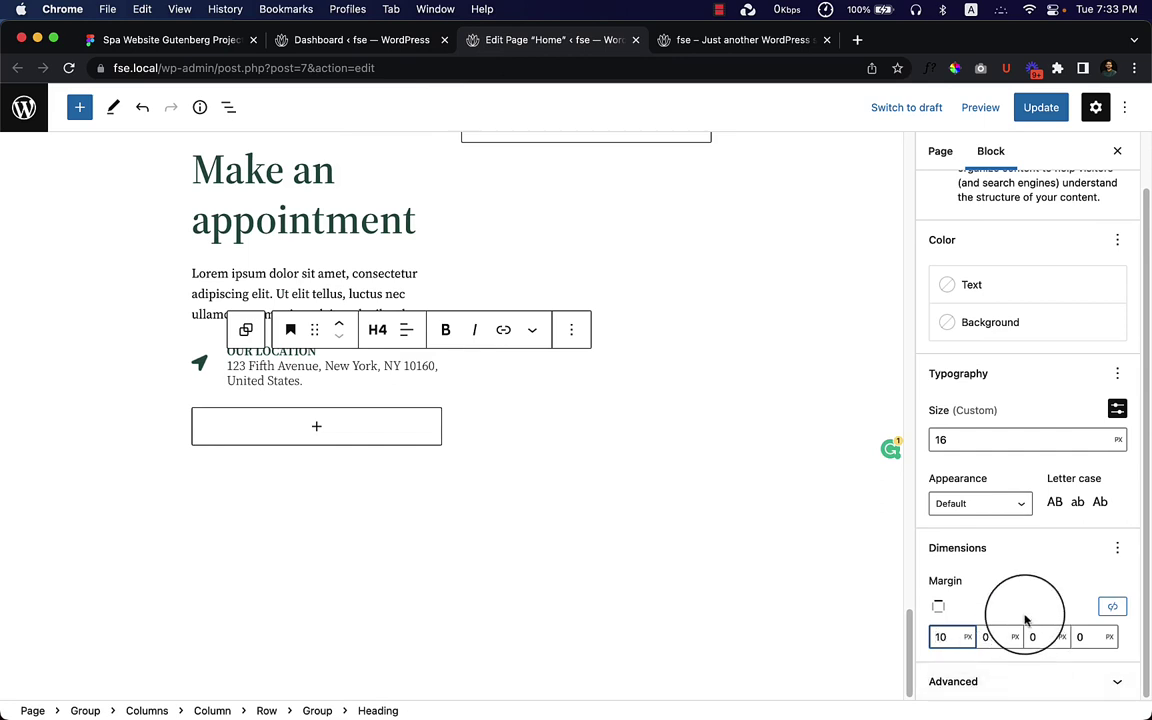
pyautogui.click(555, 532)
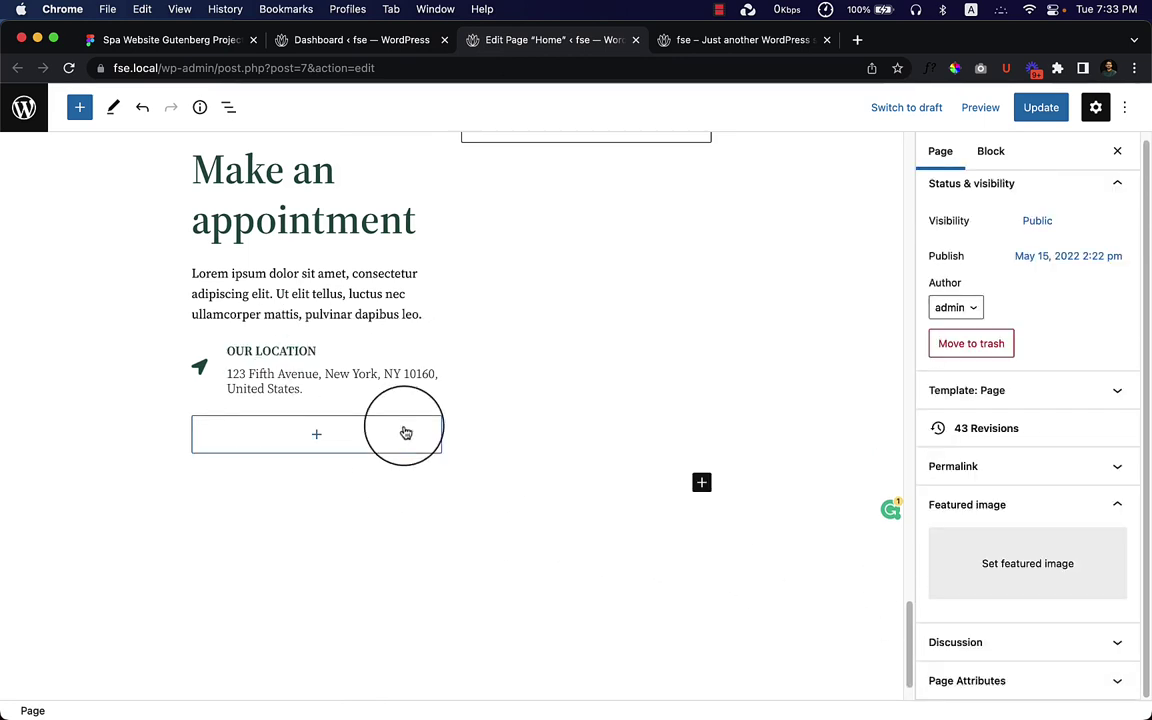
# Update the Home page, check the address spacing on the reloaded live site, and return to the page editor
pyautogui.click(1040, 107)
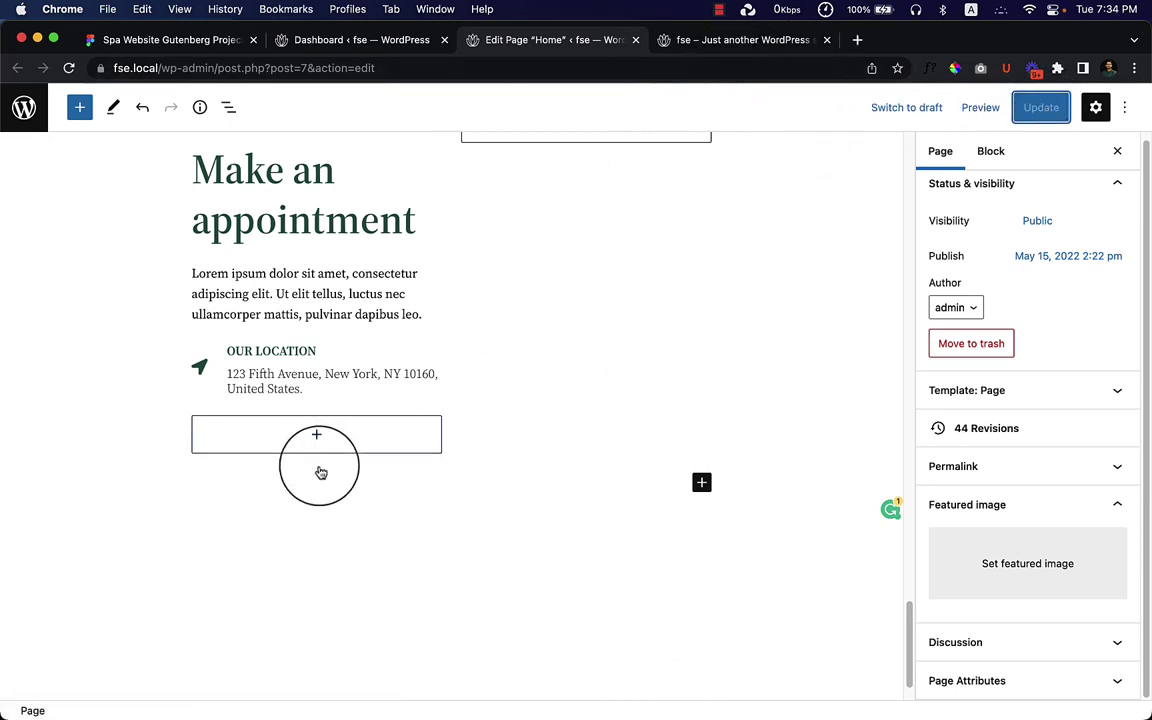
pyautogui.click(745, 44)
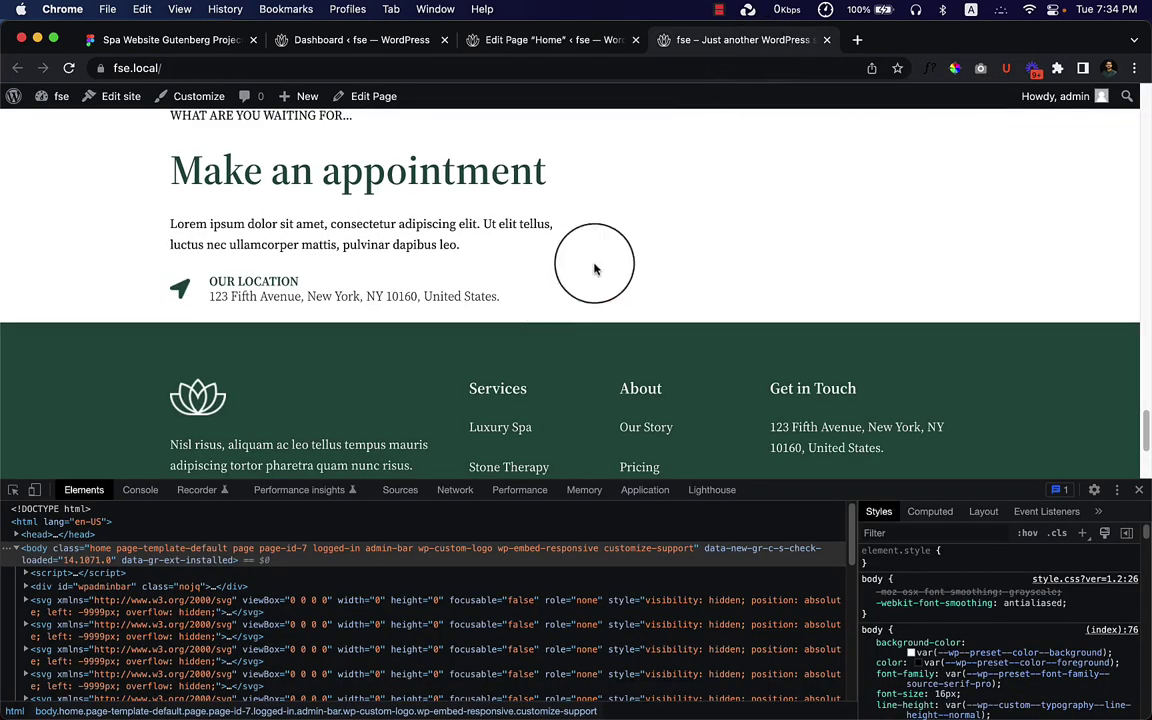
pyautogui.rightClick(665, 244)
pyautogui.click(718, 293)
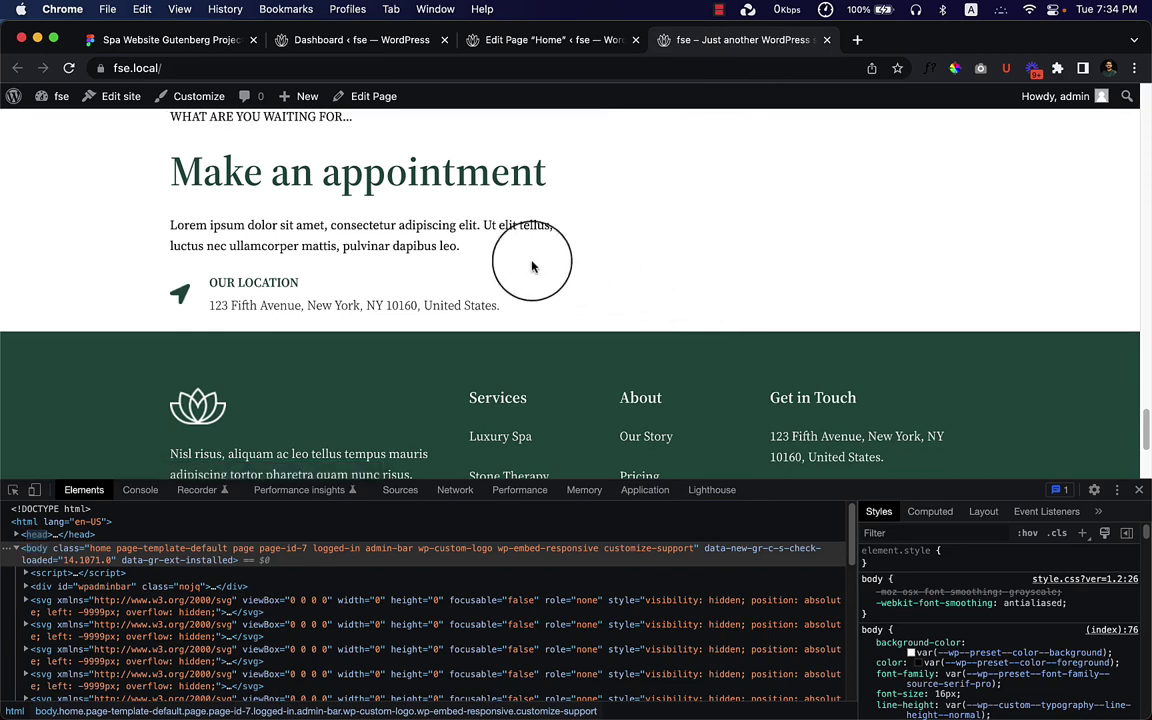
pyautogui.moveTo(241, 305); pyautogui.dragTo(508, 311)
pyautogui.click(508, 311)
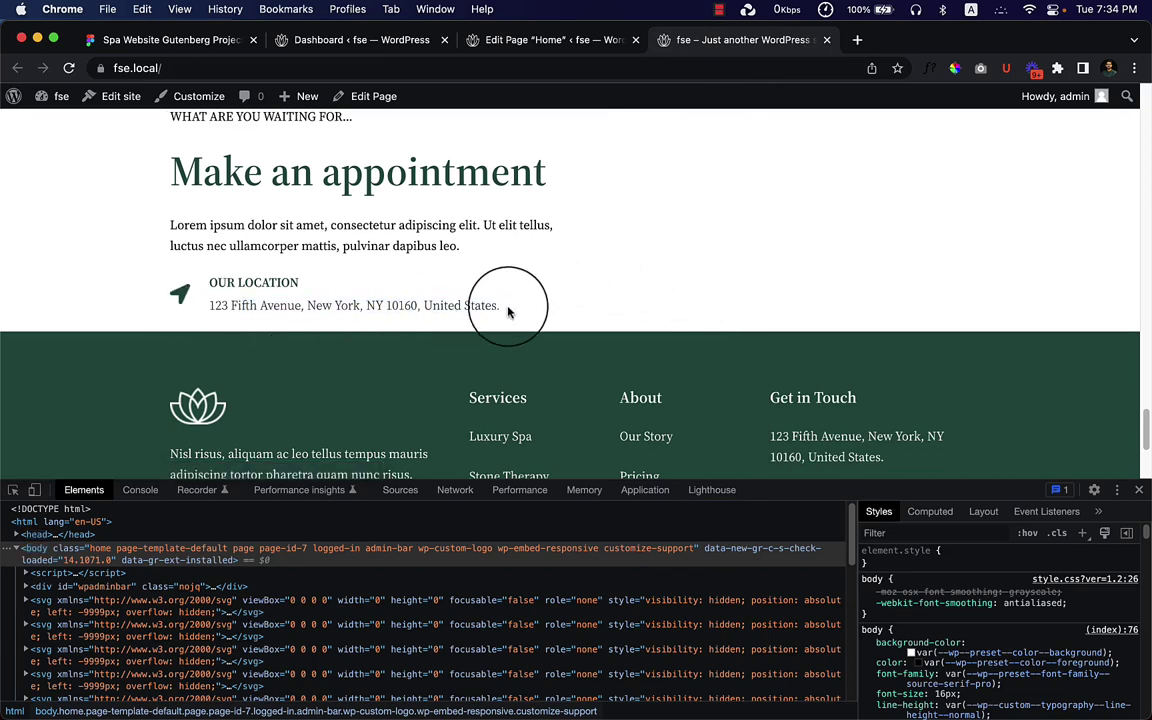
pyautogui.click(530, 42)
pyautogui.moveTo(227, 351); pyautogui.dragTo(391, 396)
pyautogui.press('super+g')
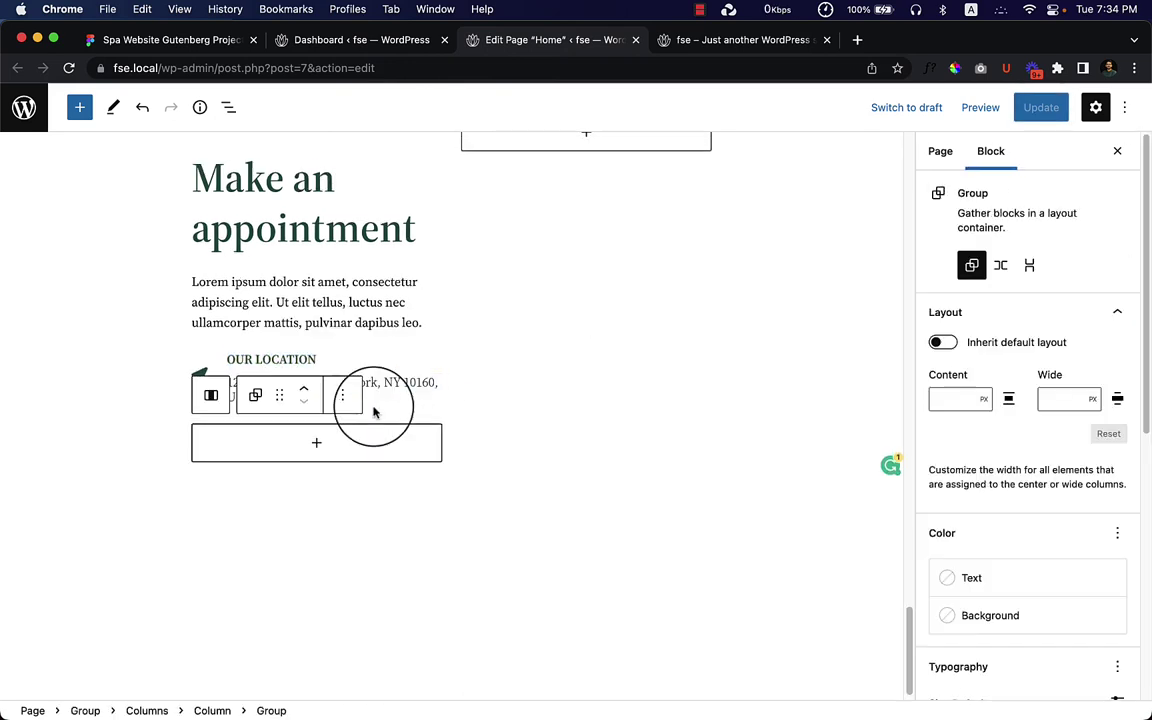
pyautogui.click(300, 316)
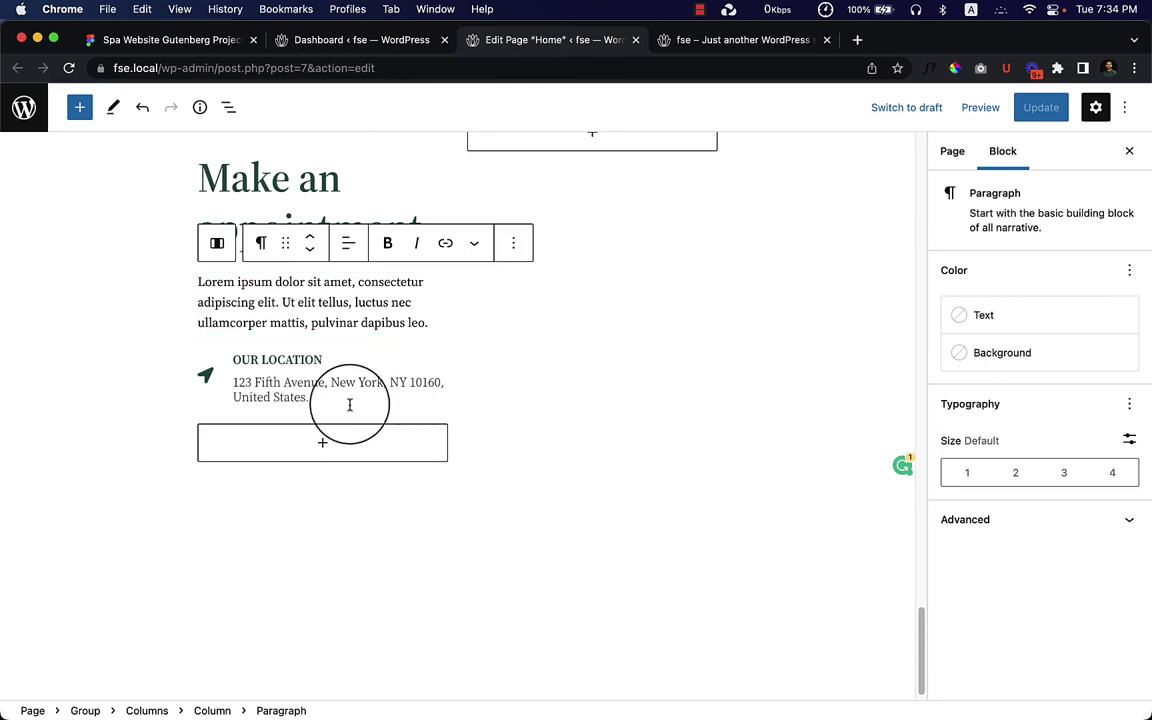
pyautogui.moveTo(327, 399); pyautogui.dragTo(208, 387)
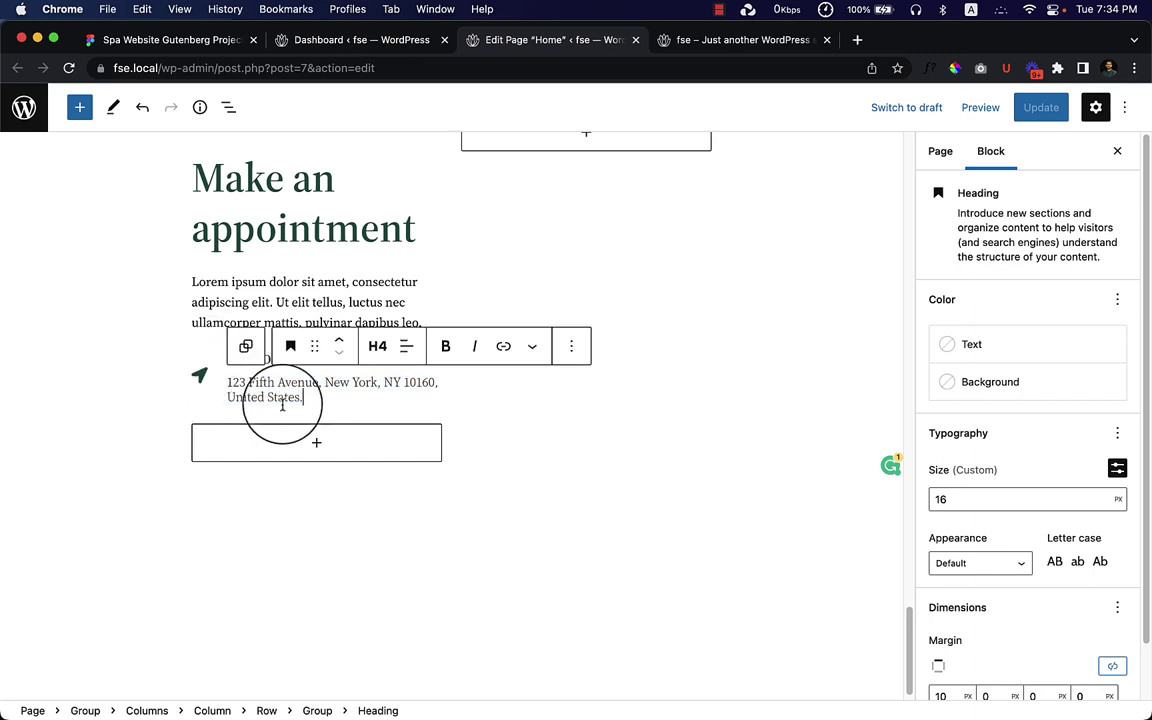
pyautogui.moveTo(316, 399); pyautogui.dragTo(216, 370)
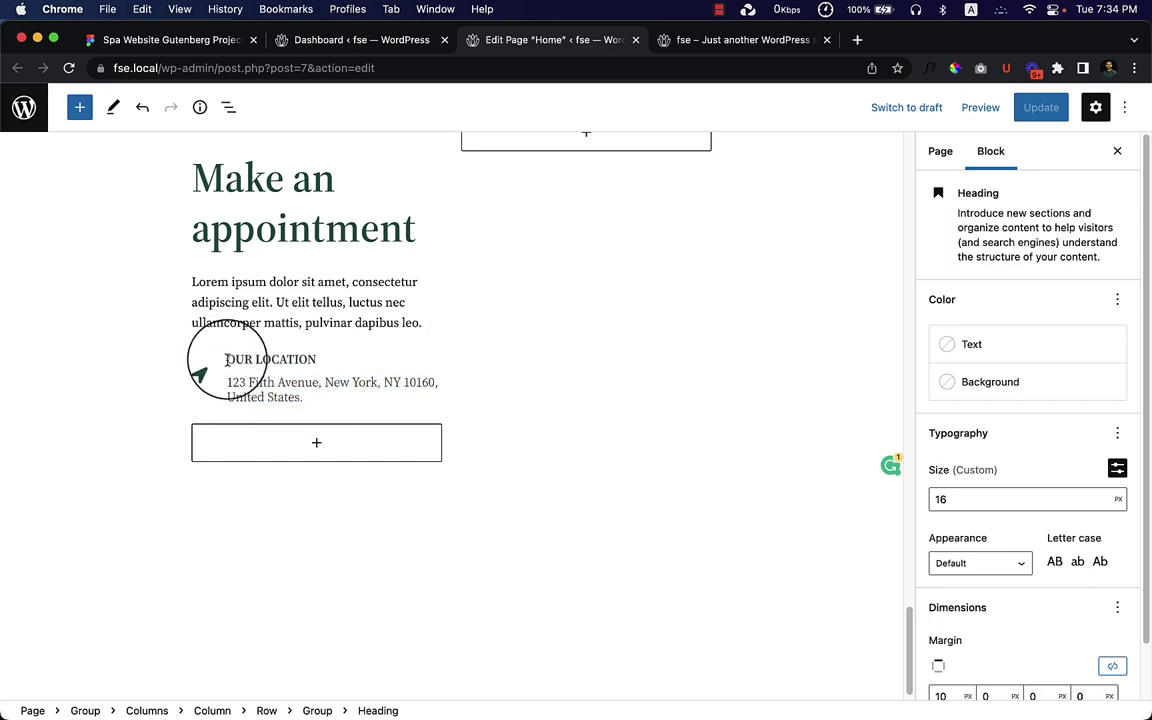
# Show the block list and remove the empty Group below the location Row in the first column
pyautogui.click(230, 108)
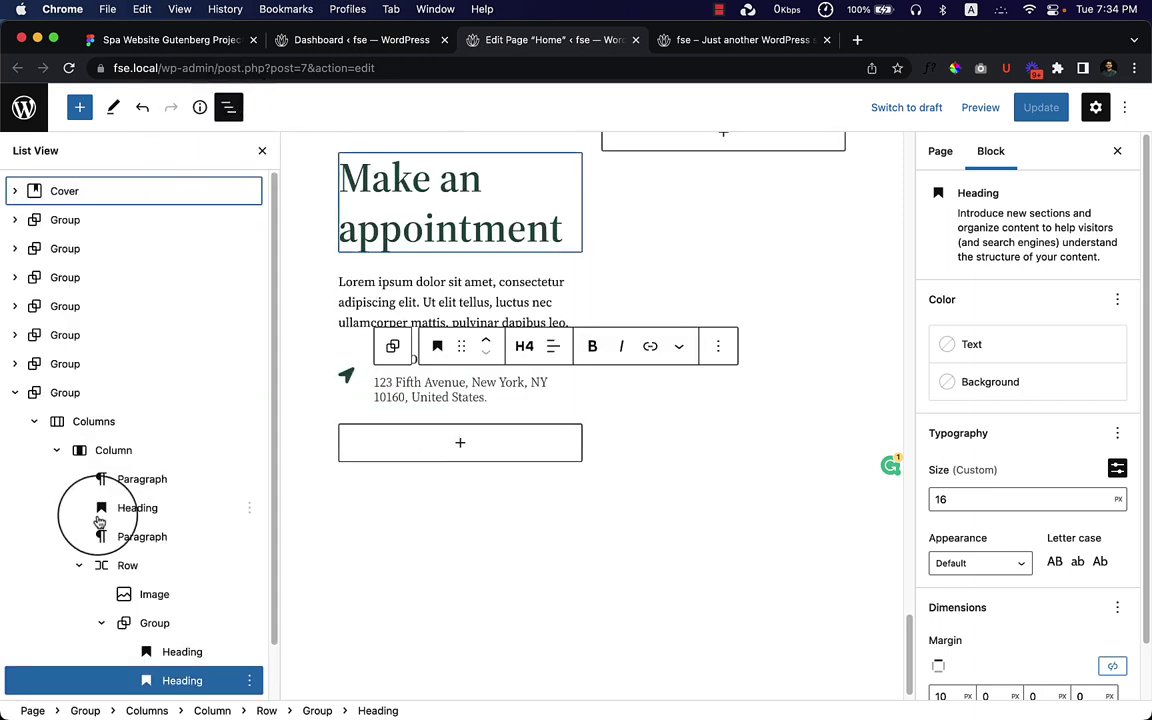
pyautogui.click(126, 451)
pyautogui.scroll(-2, 150, 500)
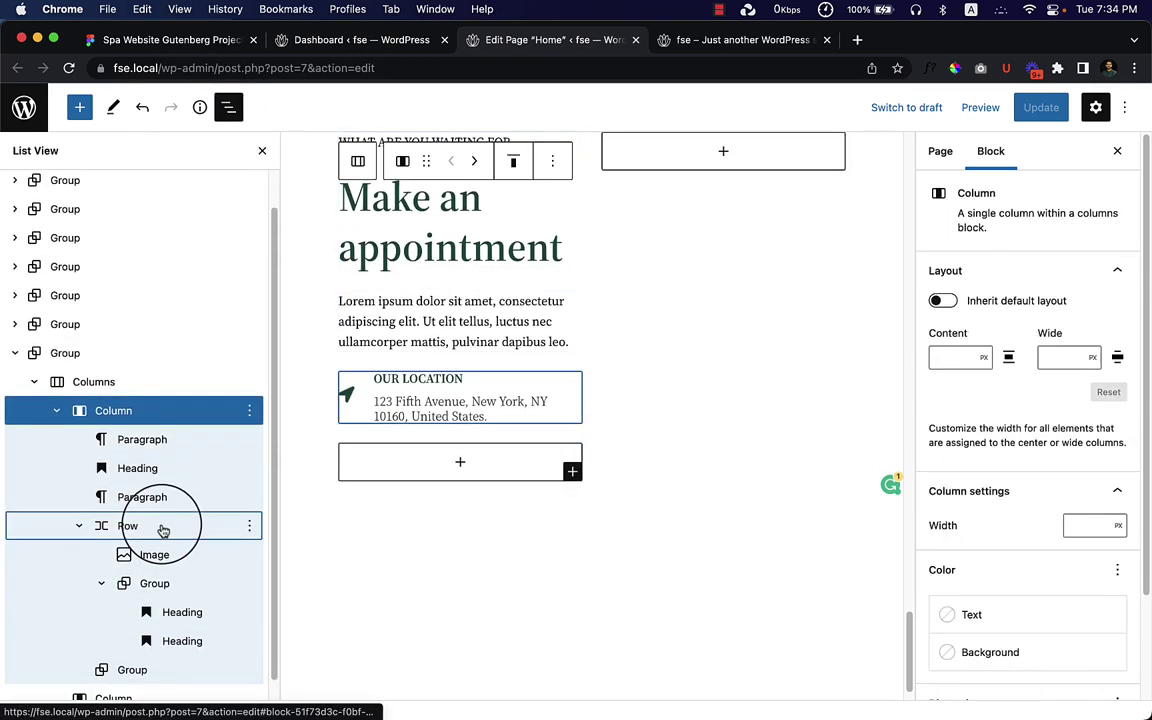
pyautogui.click(160, 528)
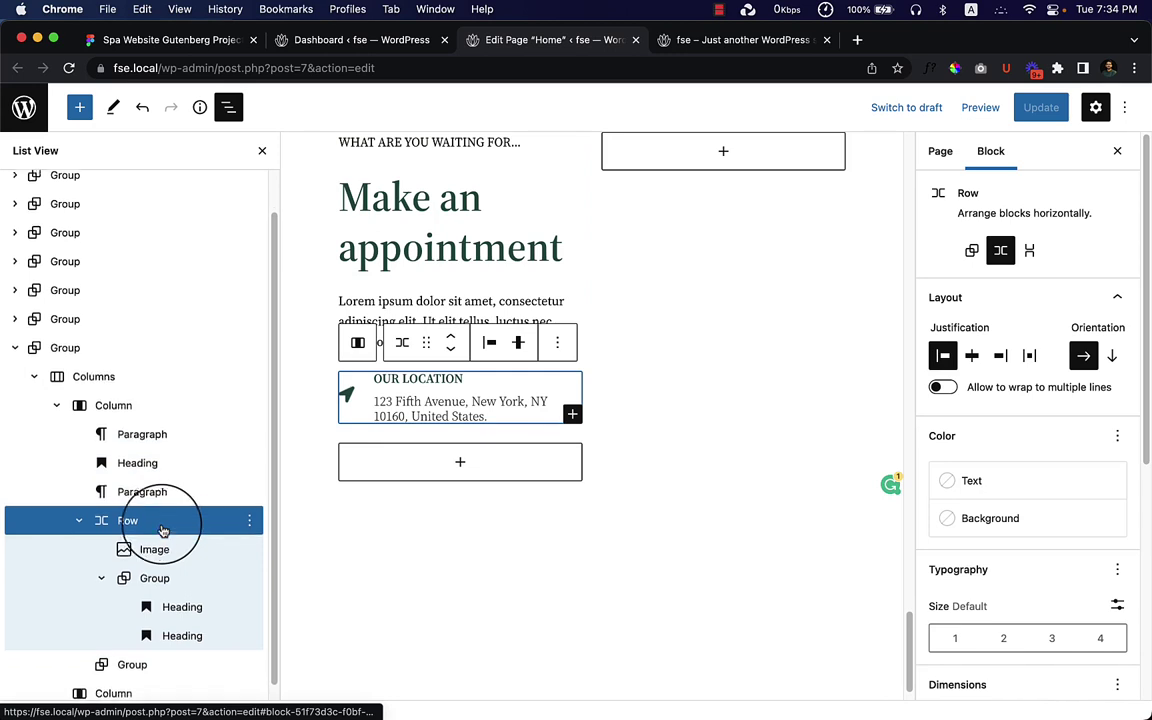
pyautogui.click(77, 508)
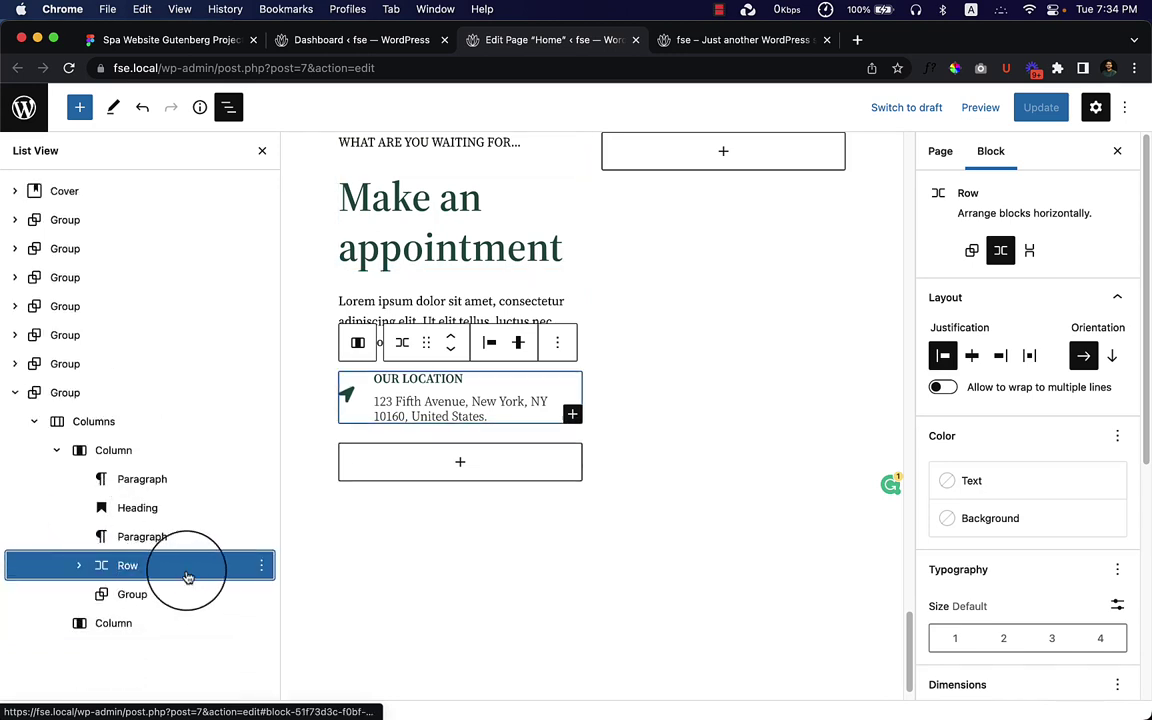
pyautogui.click(188, 600)
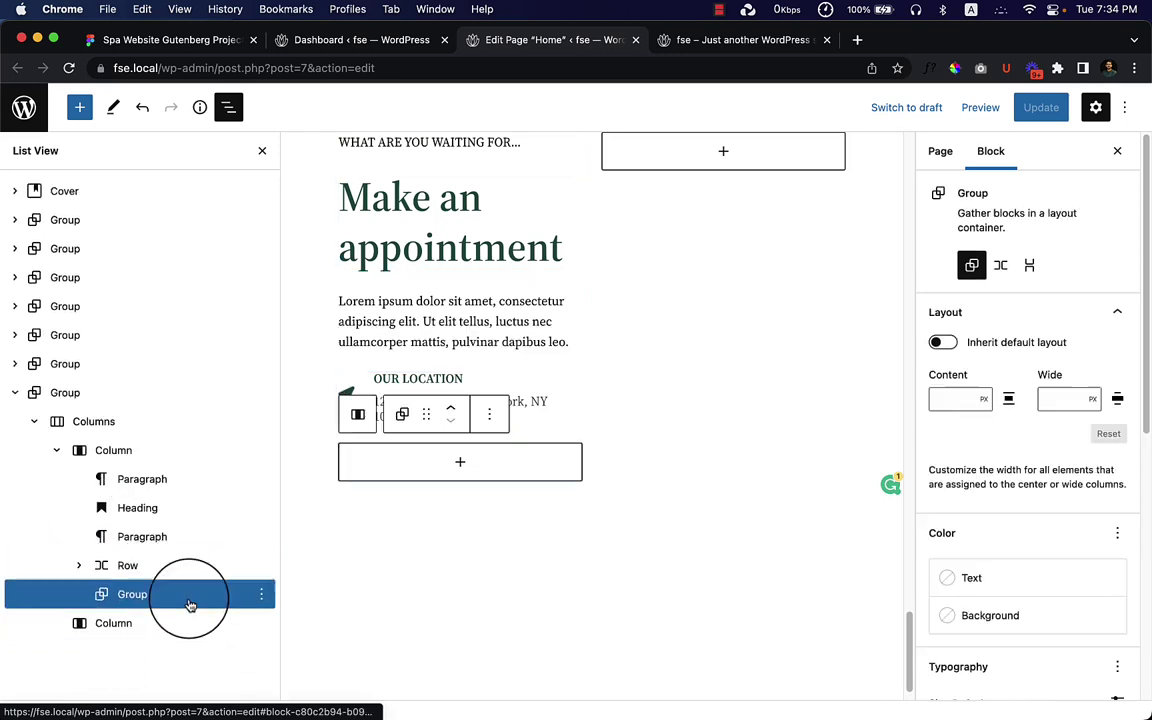
pyautogui.click(262, 594)
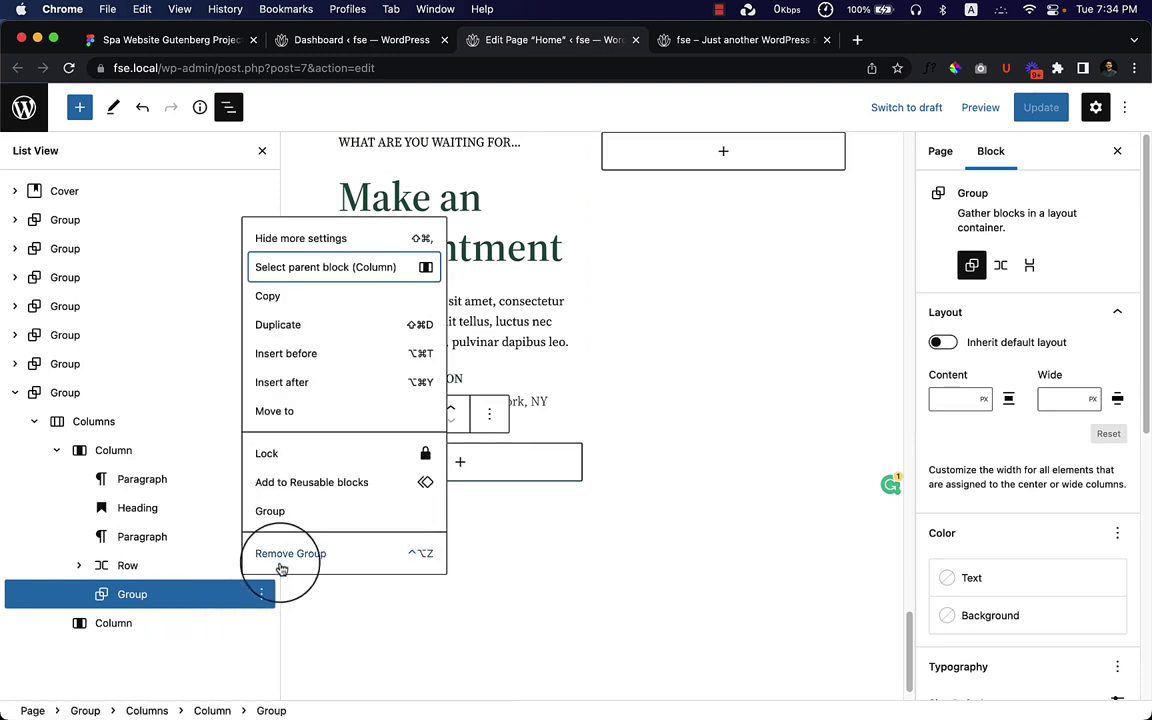
pyautogui.click(287, 558)
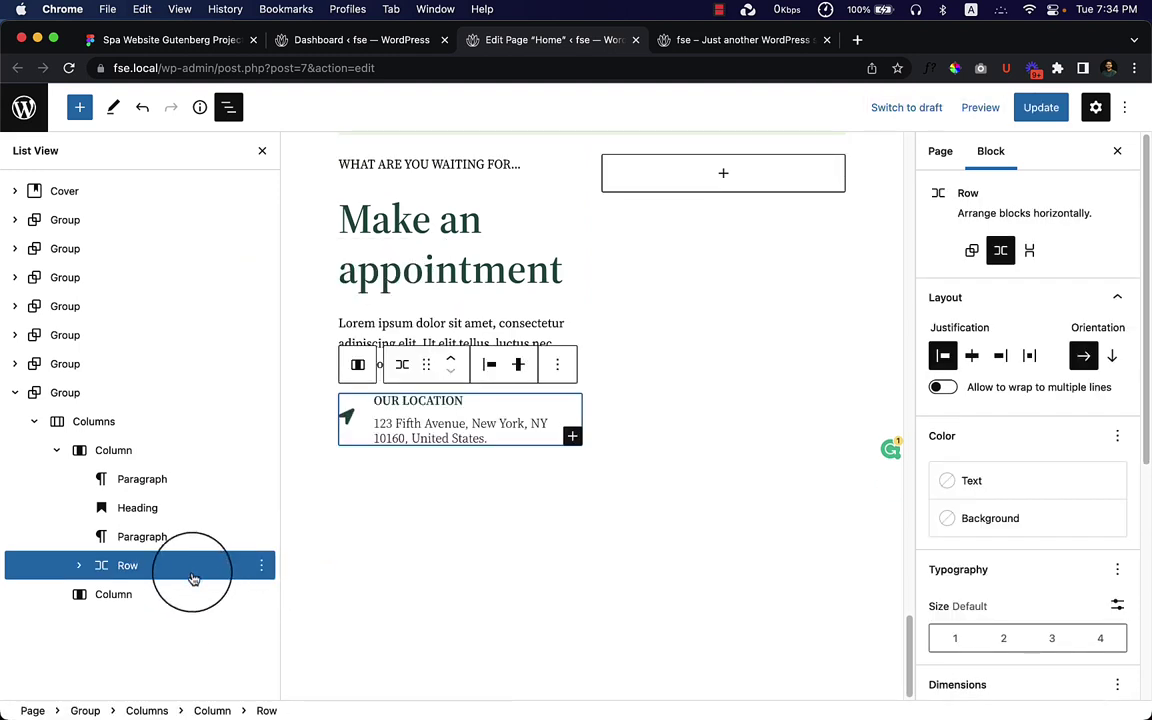
# Duplicate the location Row, with its icon, heading and address, within the first column
pyautogui.click(262, 567)
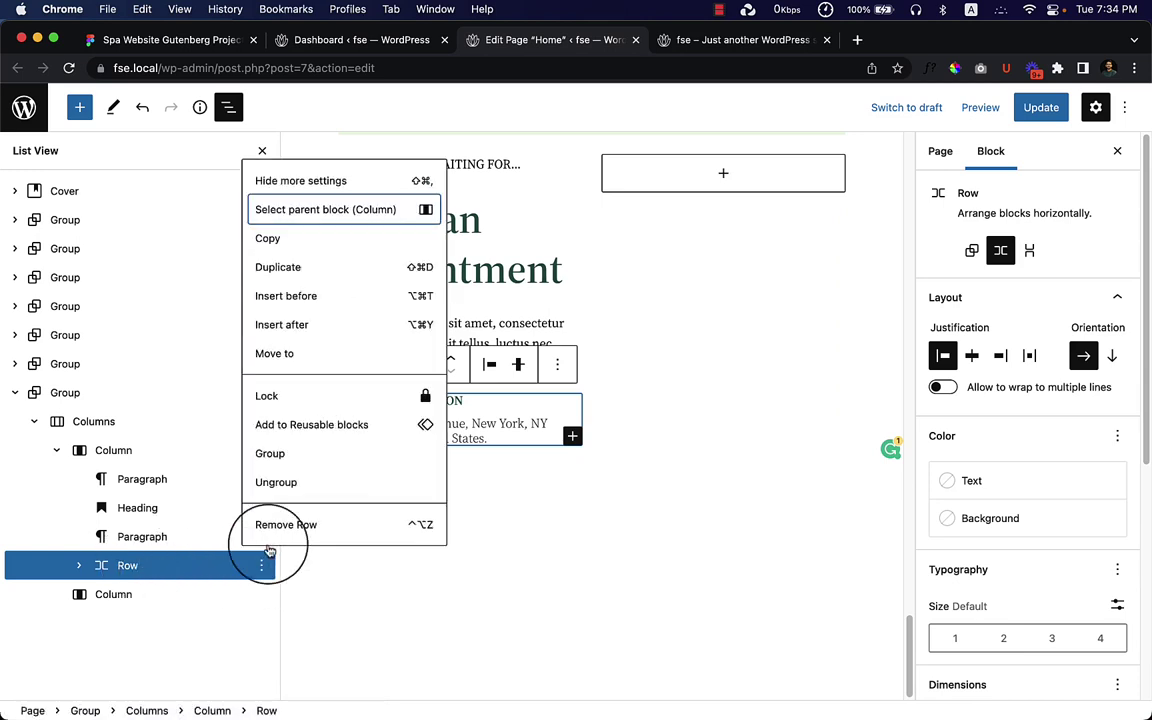
pyautogui.click(291, 279)
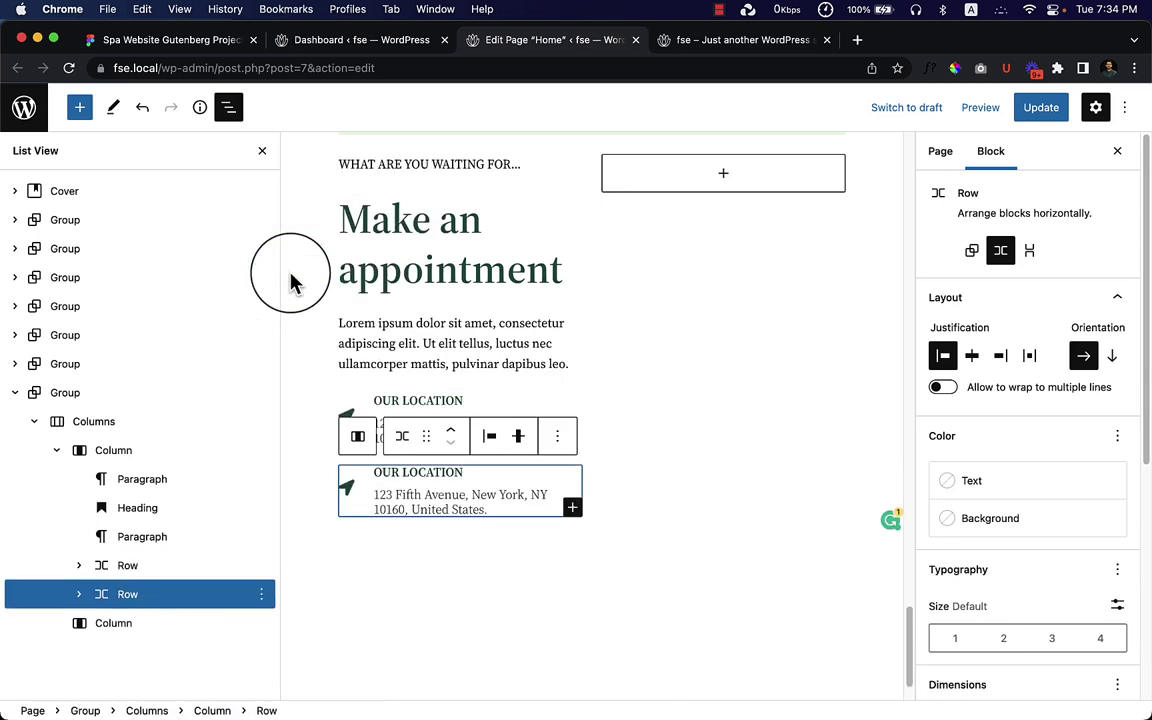
pyautogui.click(413, 530)
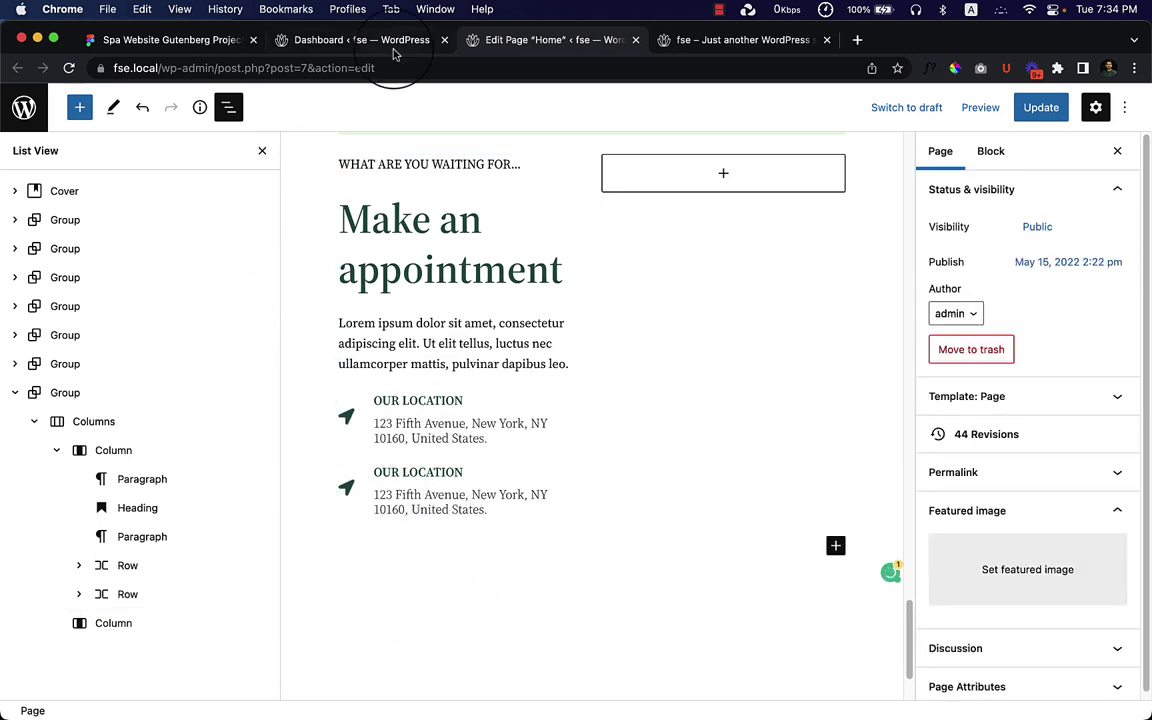
# Copy the "Email Us" label from the Figma design and replace the duplicated row's heading with it, rewritten in capitals as EMAIL US
pyautogui.click(165, 40)
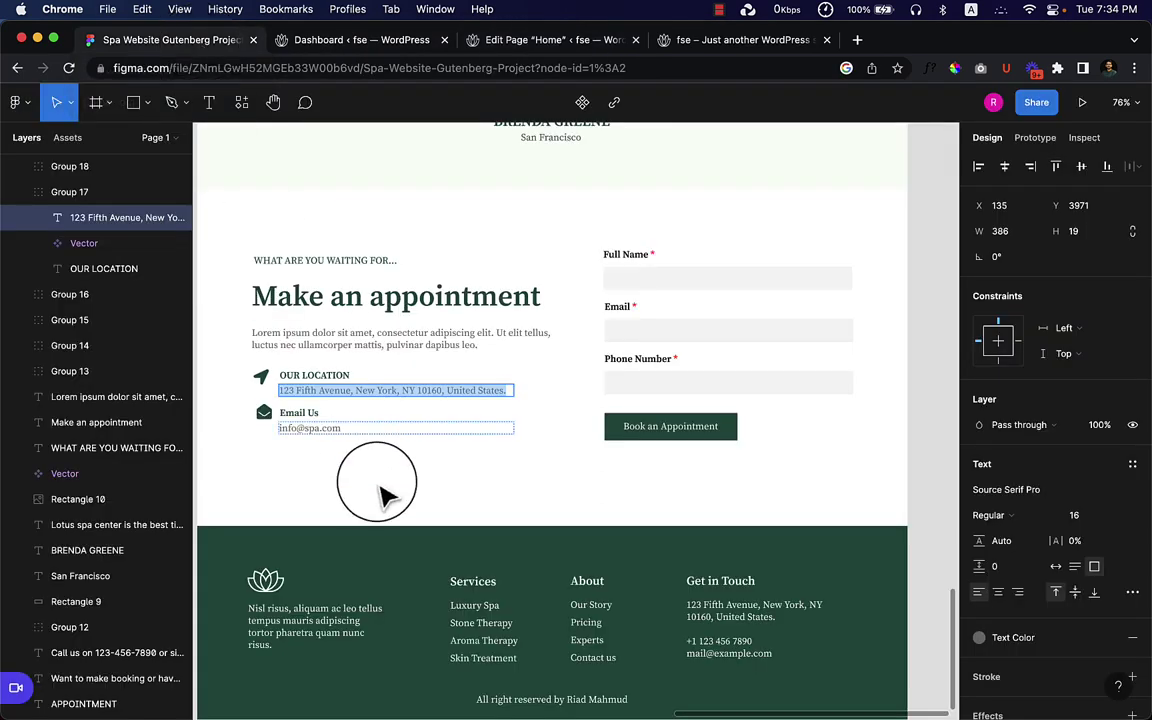
pyautogui.doubleClick(300, 412)
pyautogui.press('super+c')
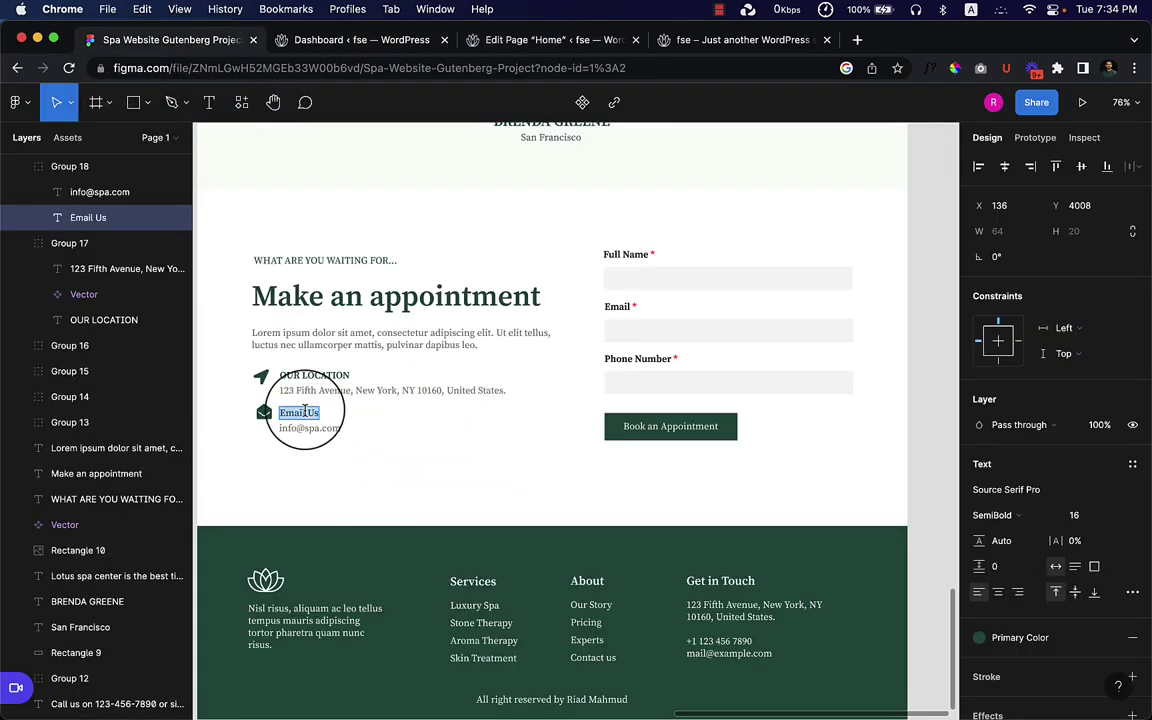
pyautogui.click(555, 40)
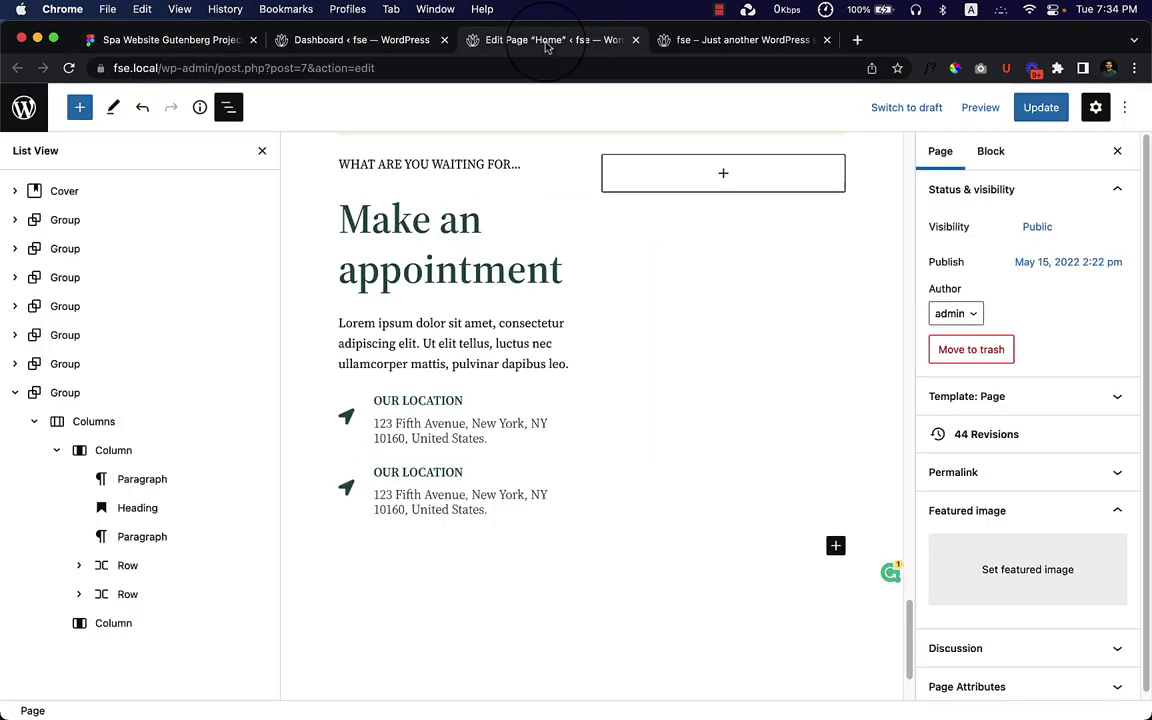
pyautogui.tripleClick(402, 471)
pyautogui.press('super+v')
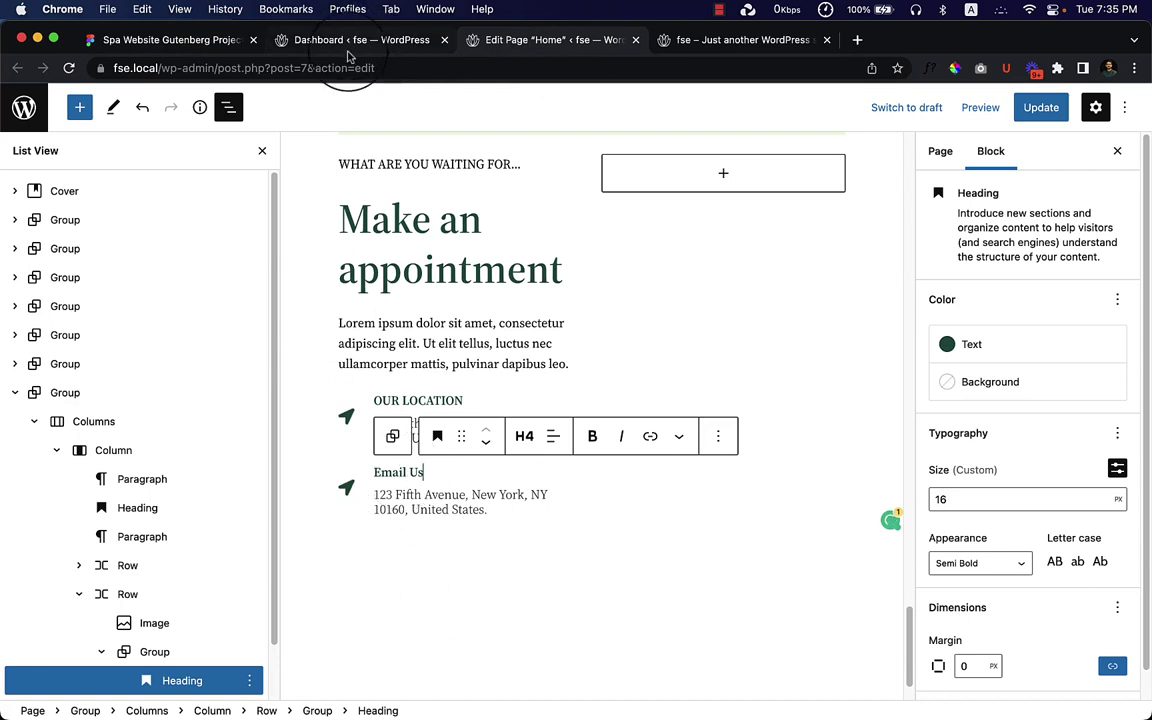
pyautogui.press('BackSpace')
pyautogui.press('BackSpace')
pyautogui.press('BackSpace')
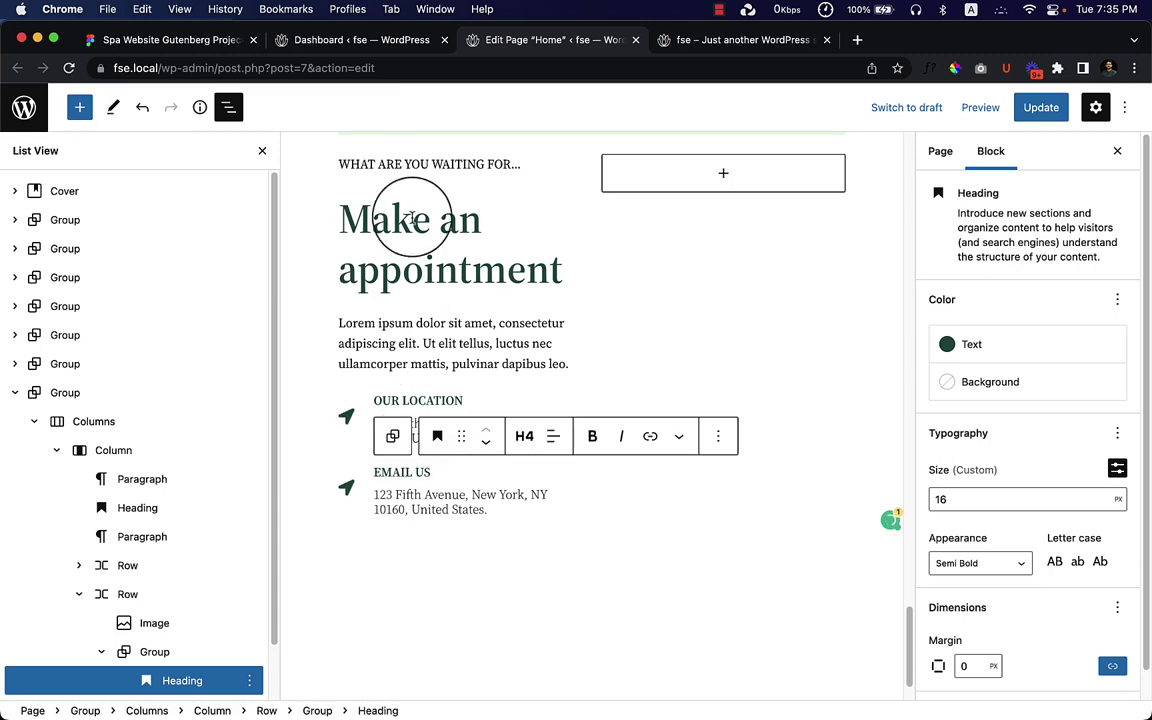
# Copy the contact e-mail from the Figma design and replace the address below EMAIL US in the page editor with it
pyautogui.click(167, 39)
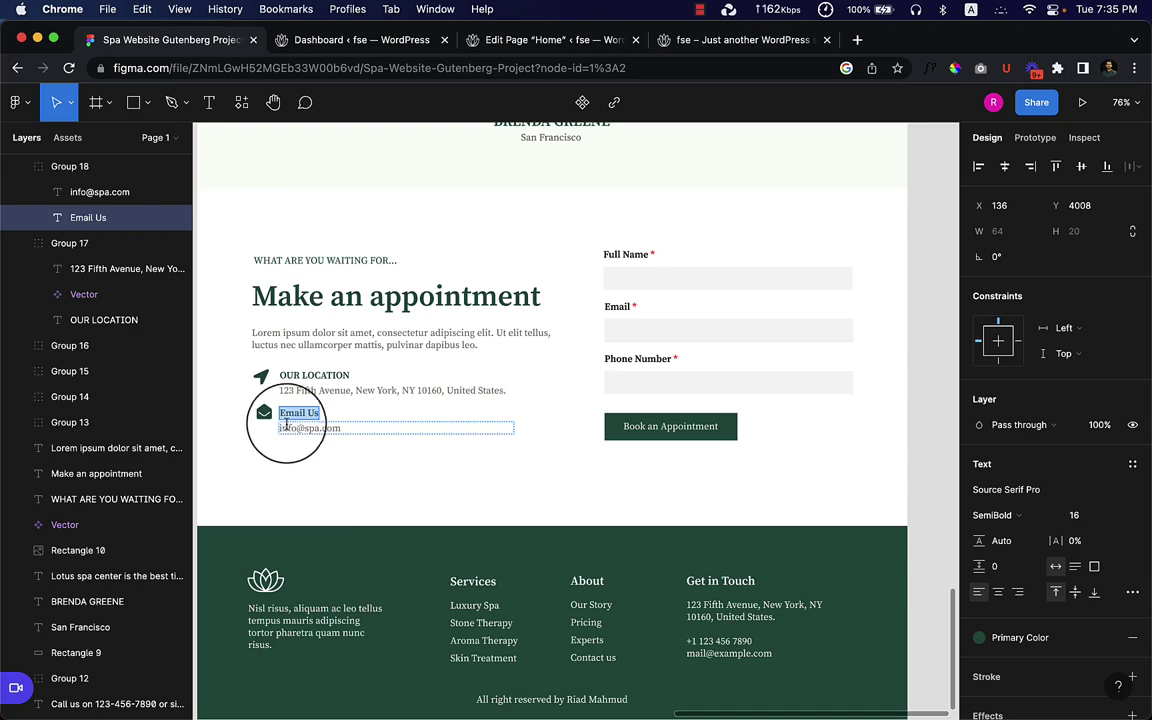
pyautogui.click(298, 428)
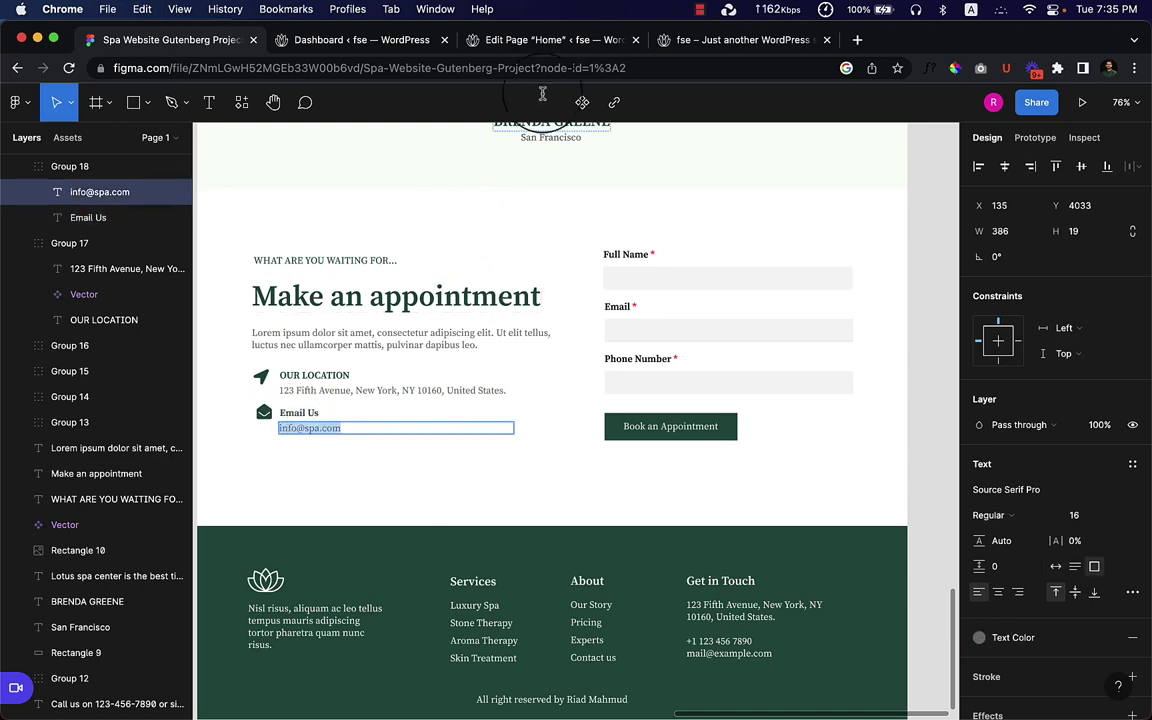
pyautogui.click(550, 45)
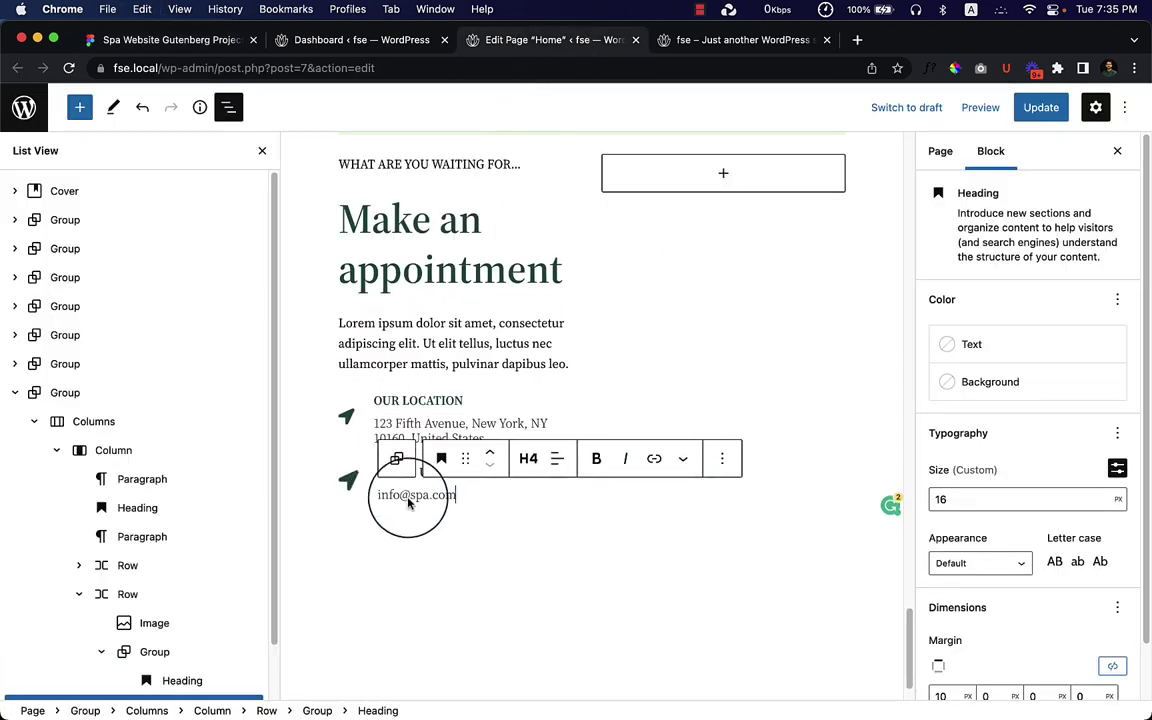
# Replace the icon beside EMAIL US with the envelope image Vector-4.png from the Media Library
pyautogui.click(343, 478)
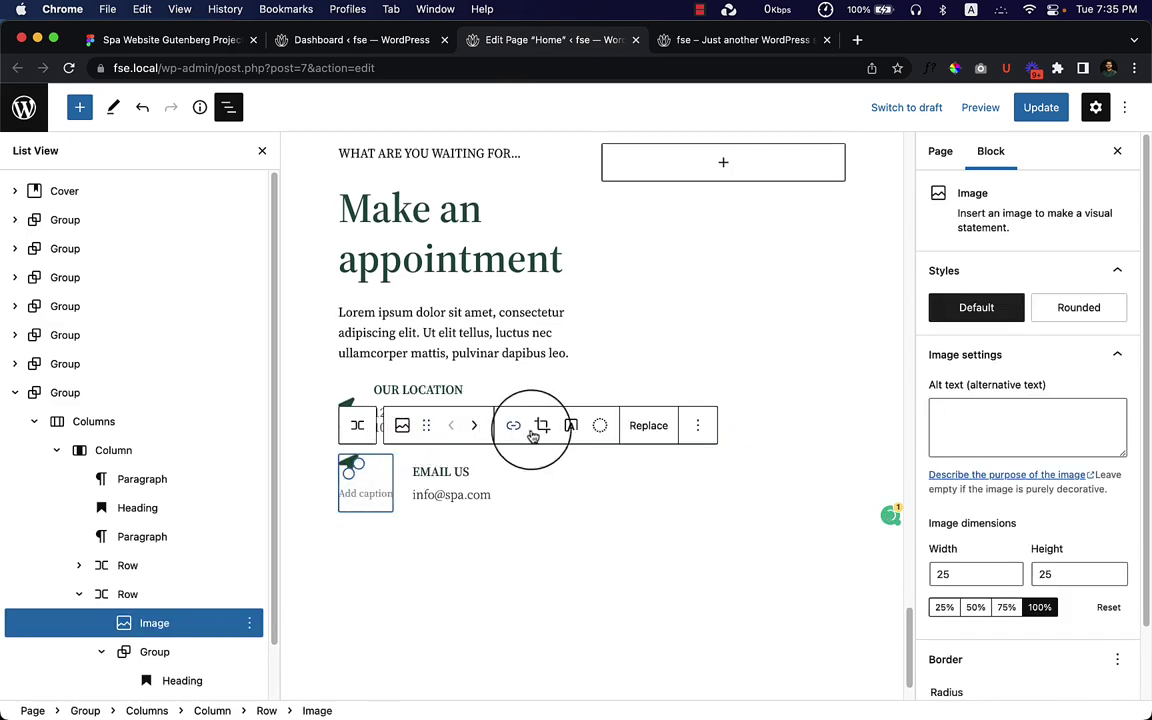
pyautogui.click(631, 427)
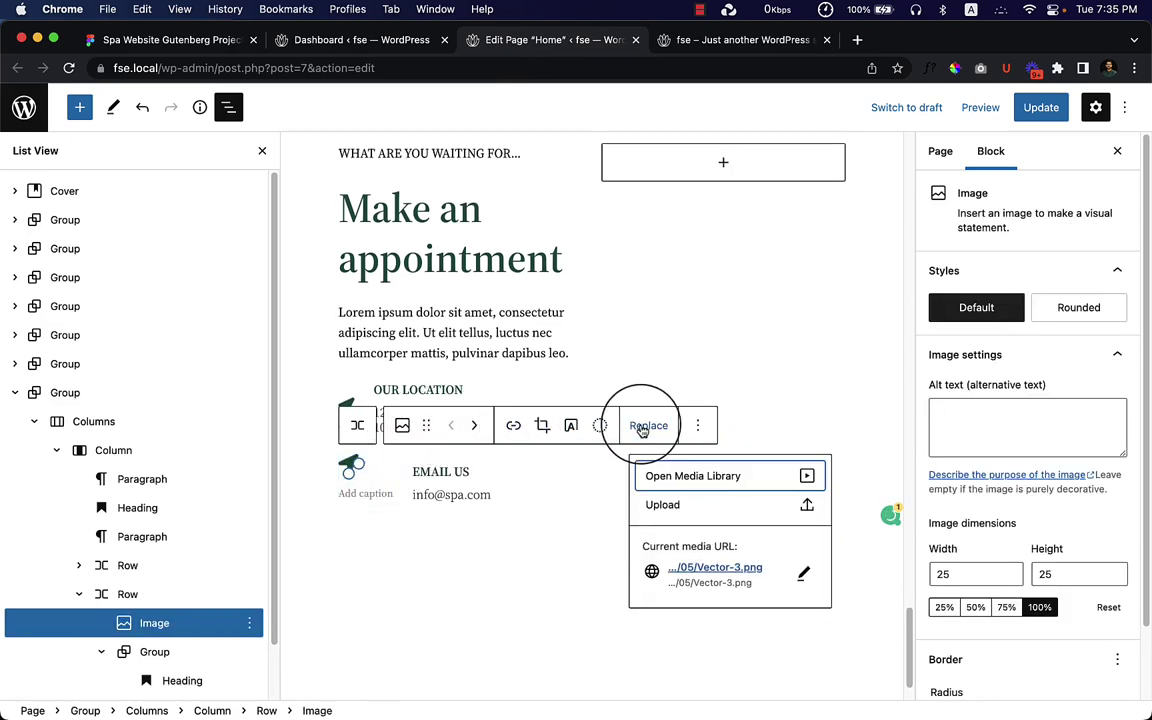
pyautogui.click(663, 477)
pyautogui.click(330, 292)
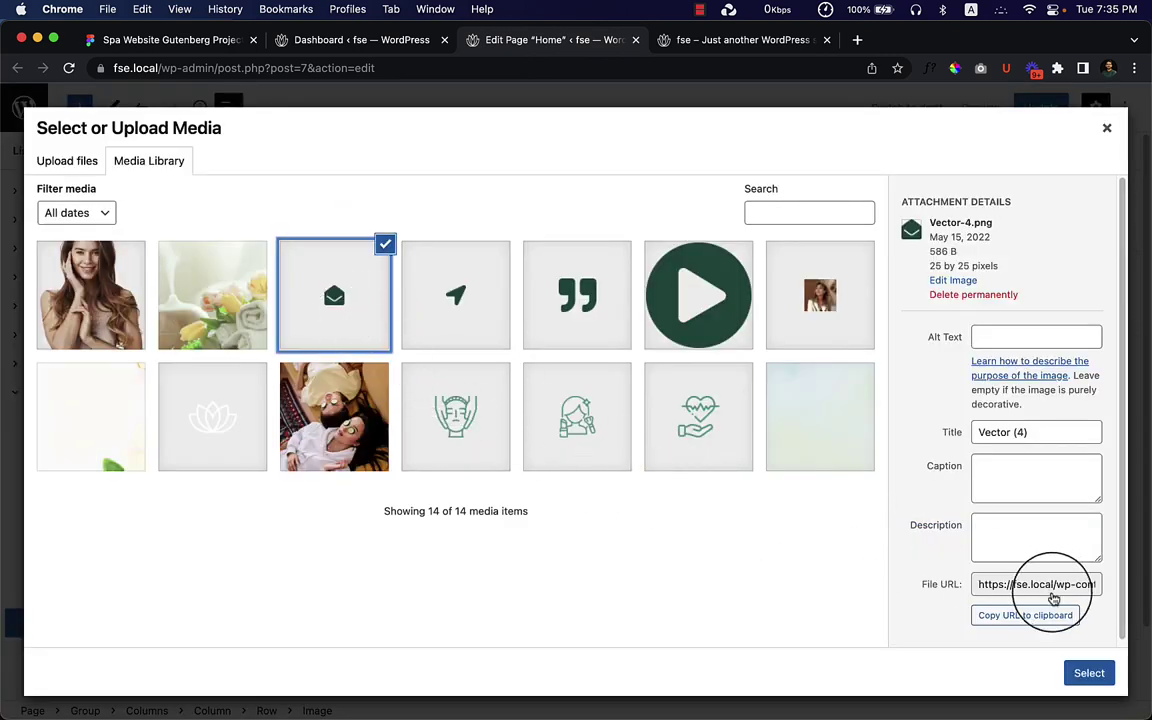
pyautogui.click(1088, 673)
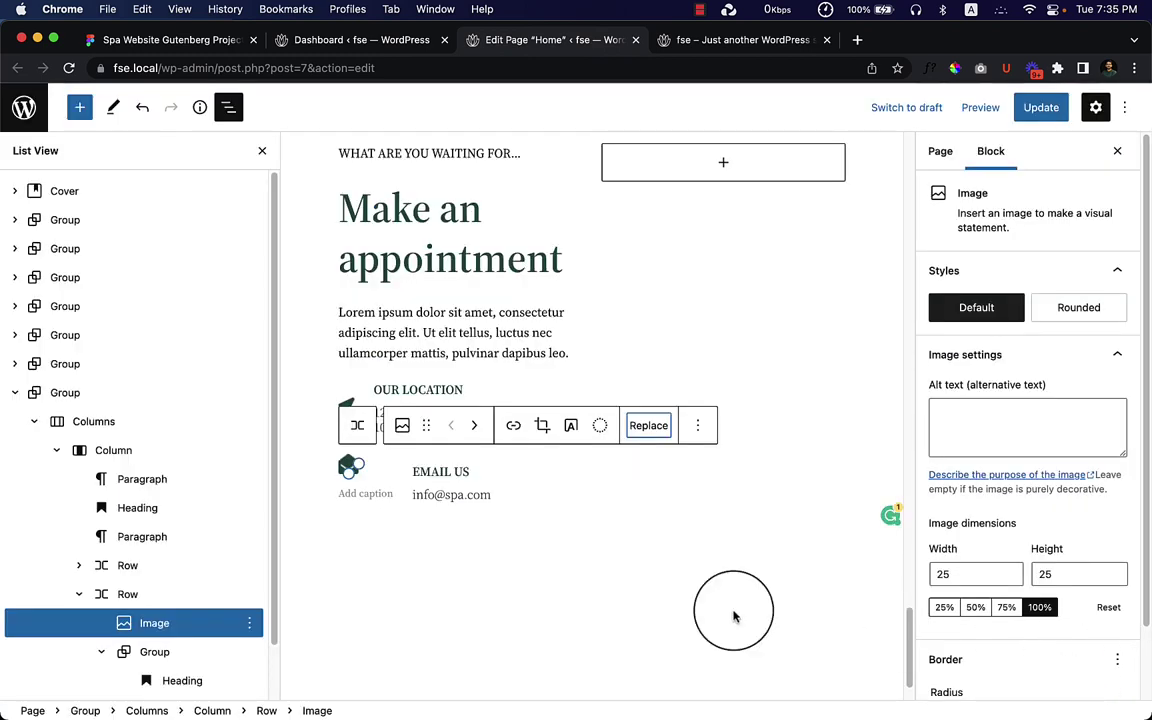
# Save the Home page and check the appointment section with its location and email entries on the live site
pyautogui.click(542, 605)
pyautogui.click(1041, 107)
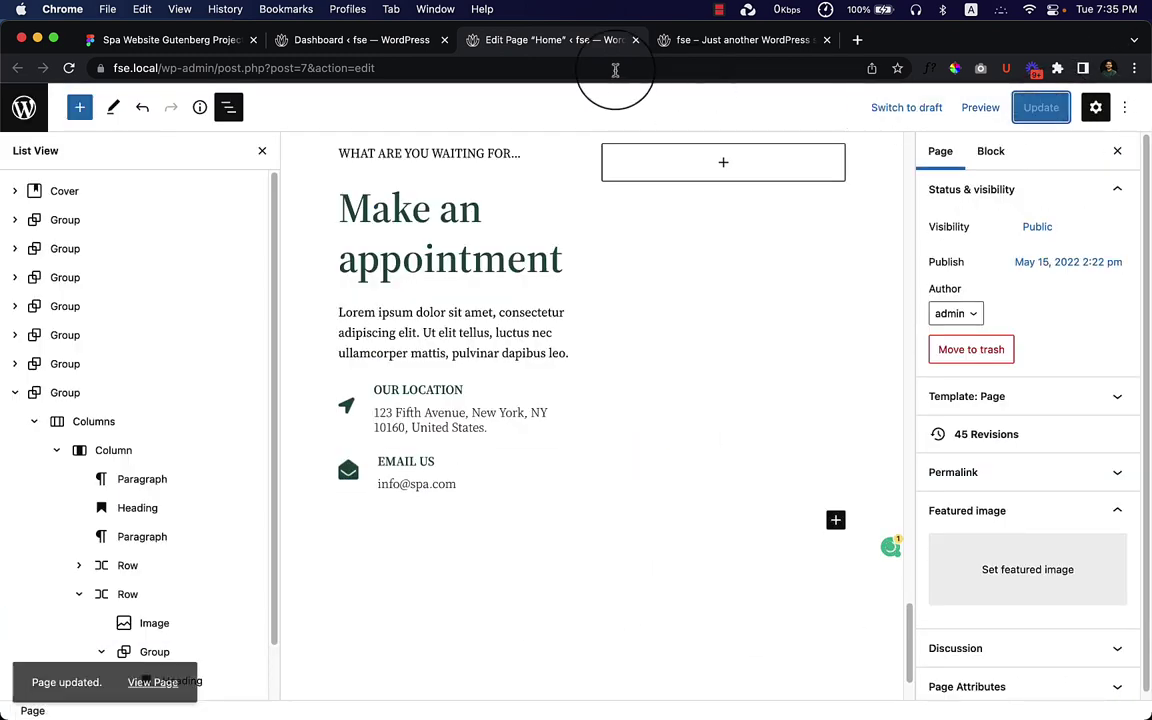
pyautogui.click(705, 40)
pyautogui.rightClick(760, 241)
pyautogui.click(825, 280)
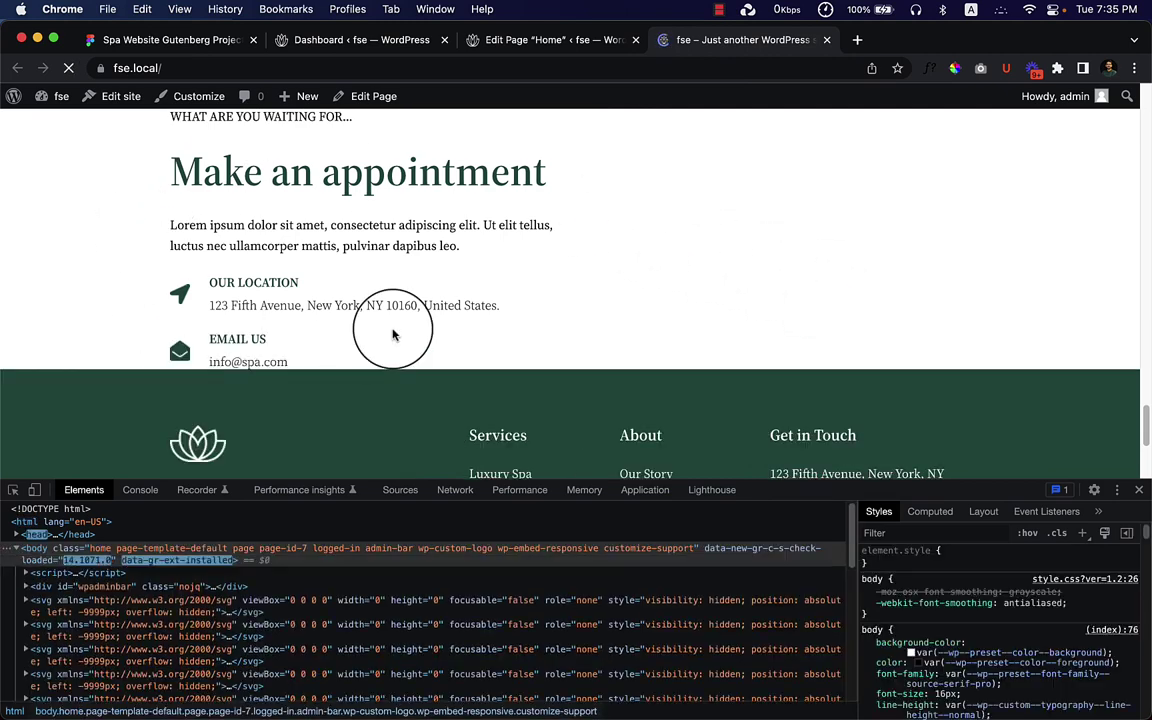
pyautogui.click(1138, 489)
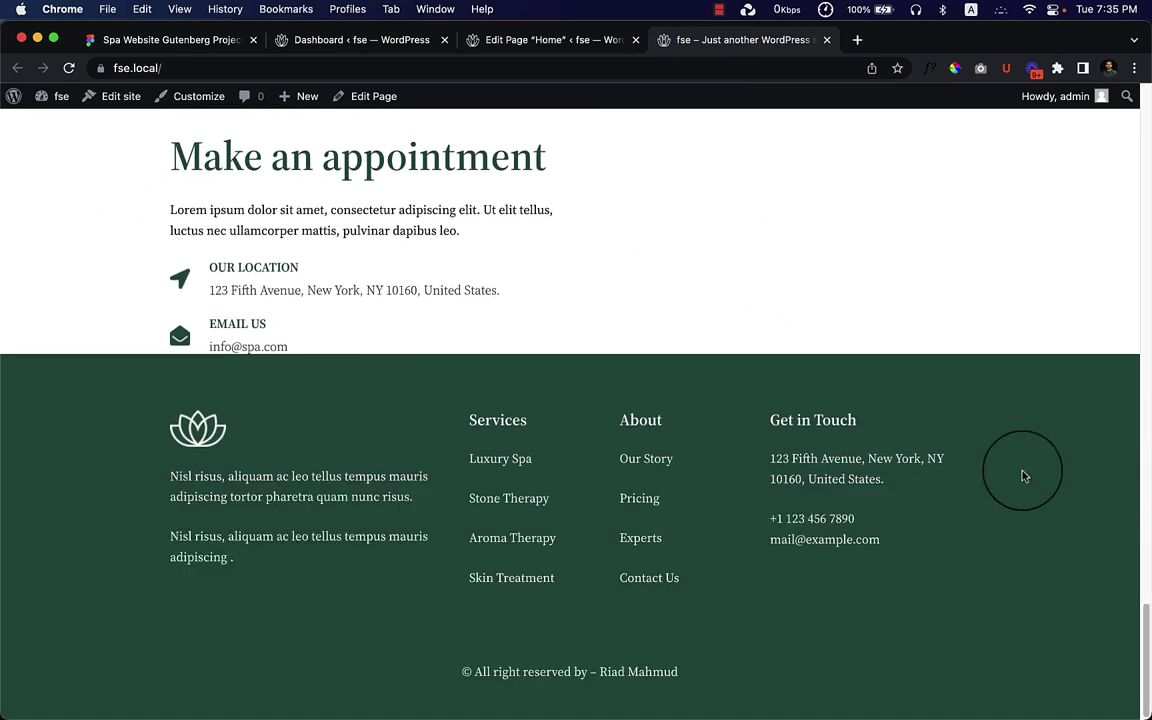
pyautogui.scroll(5, 532, 424)
pyautogui.scroll(-2, 547, 416)
pyautogui.scroll(-2, 547, 416)
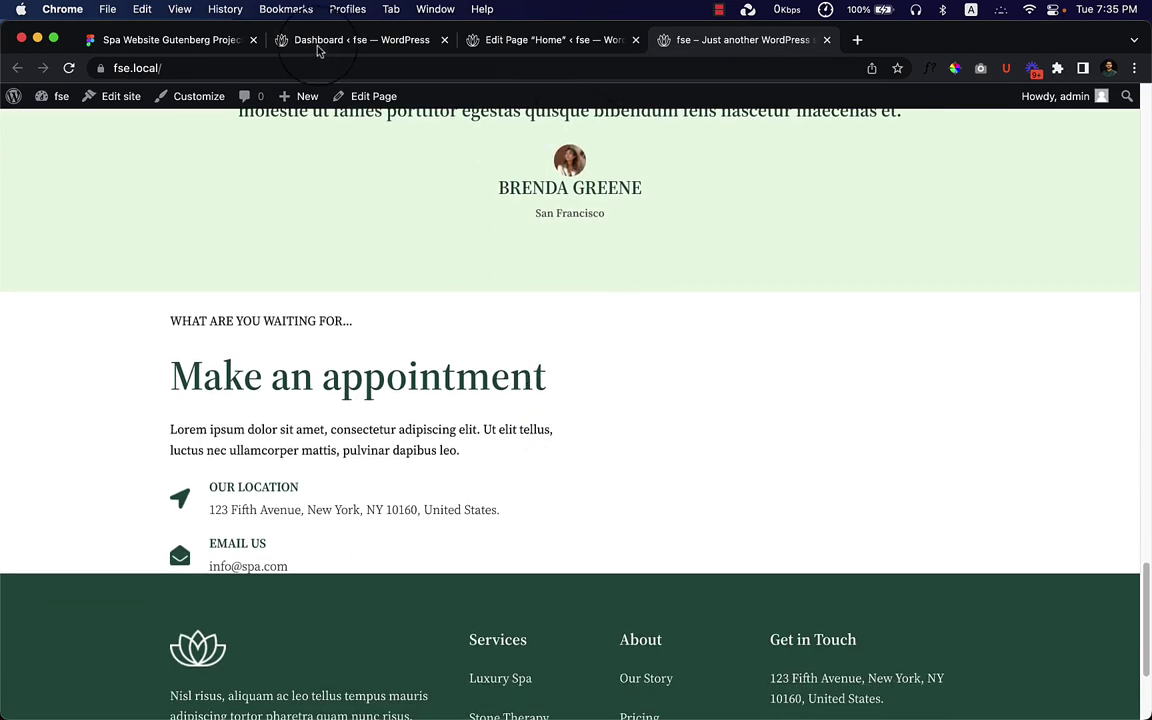
# Switch to the Figma design, clear the text selection and examine the appointment form's fields and button
pyautogui.click(220, 42)
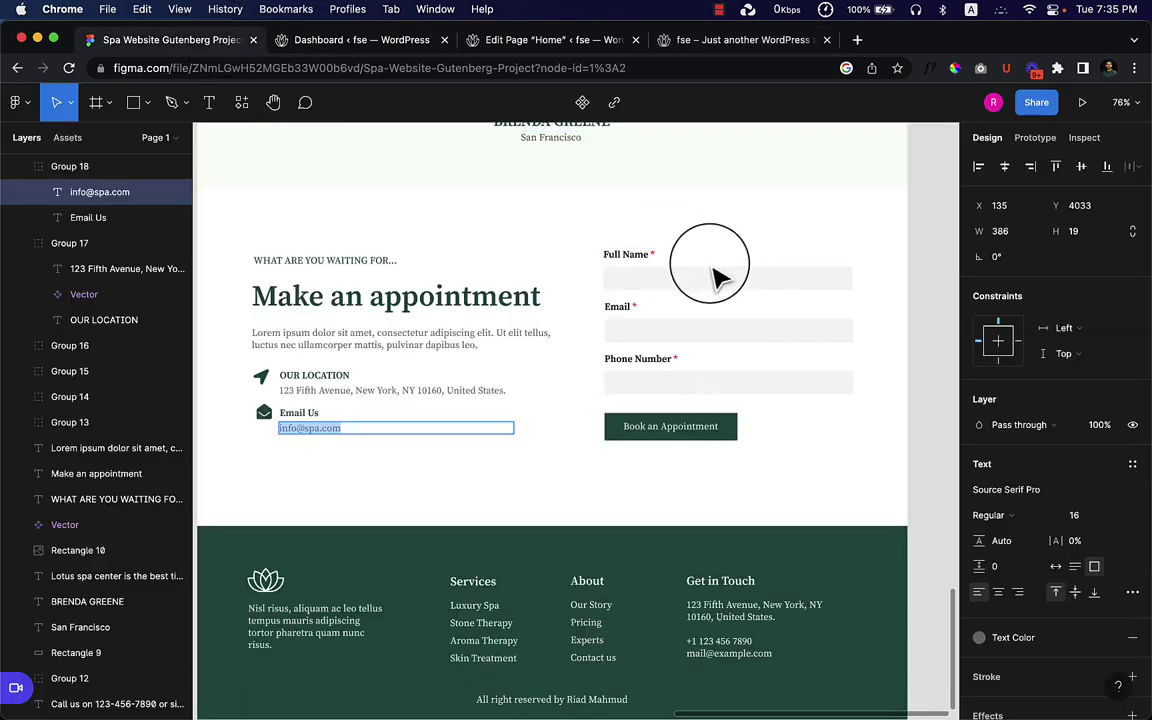
pyautogui.press('Escape')
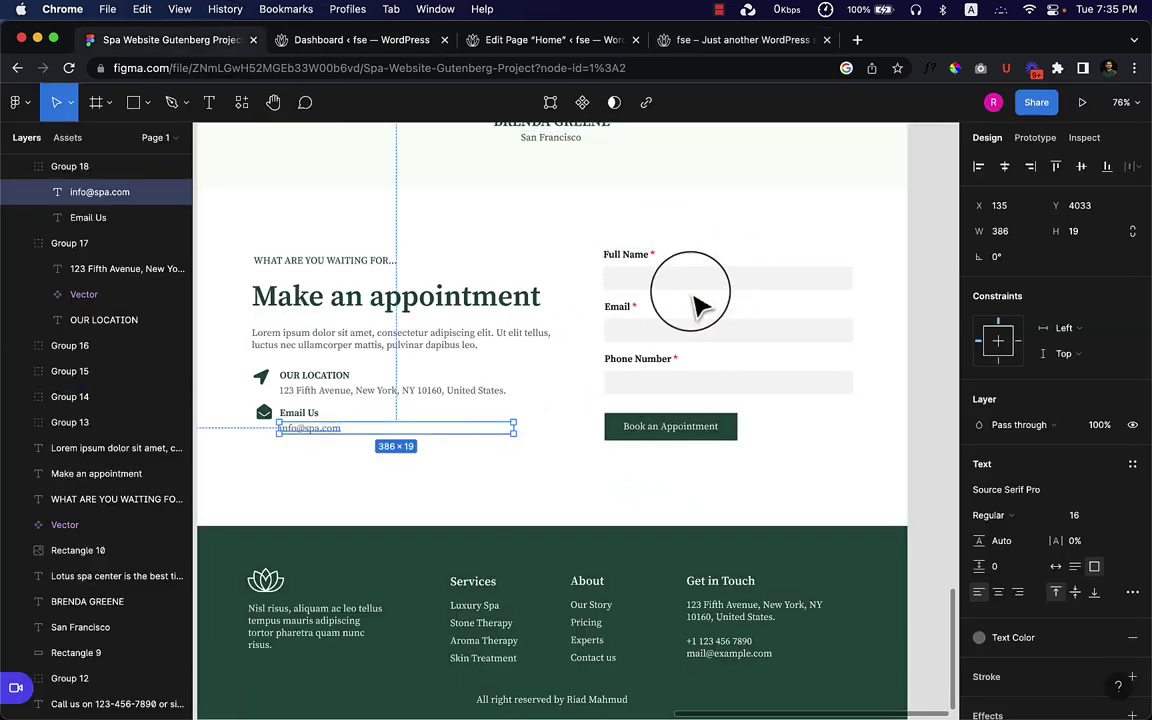
pyautogui.press('Escape')
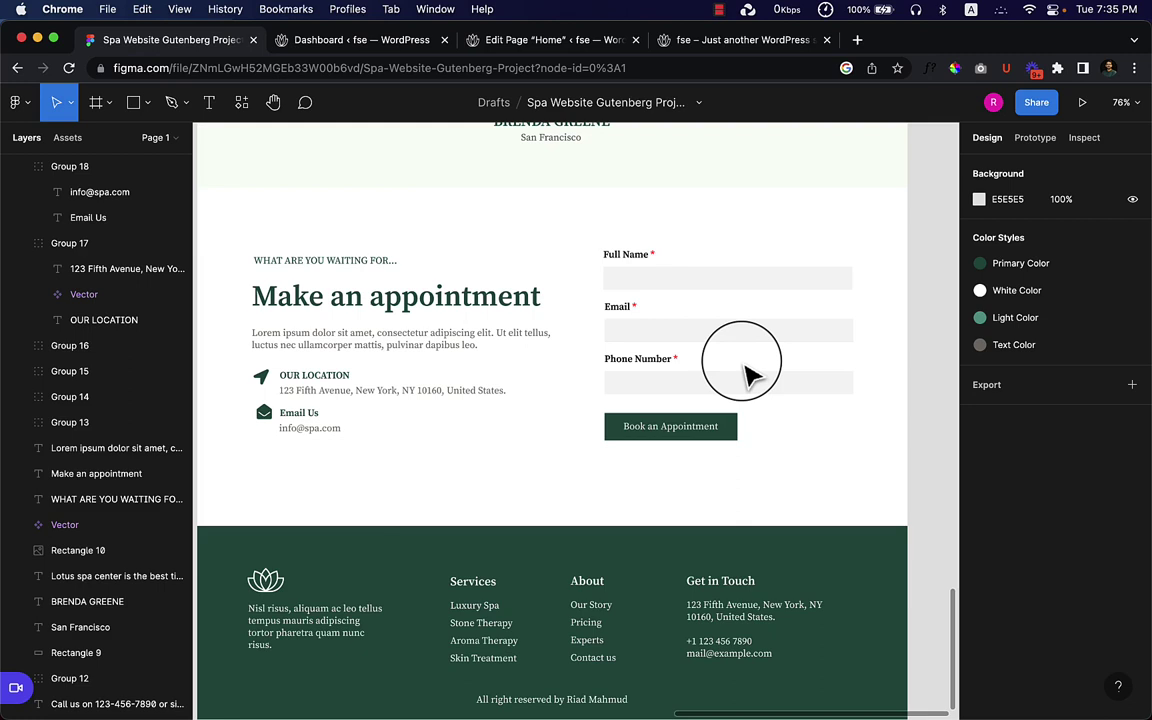
pyautogui.press('super+alt+2')
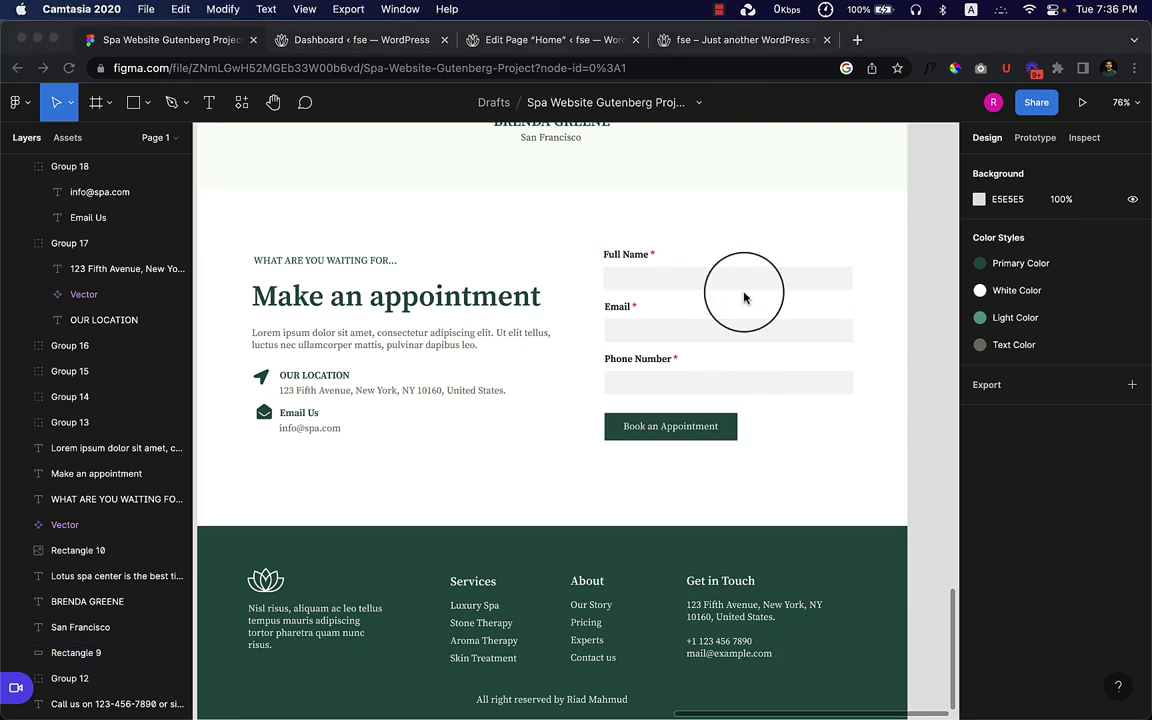
# Find Contact Form by WPForms by searching the WordPress plugin directory for "wp forms", and install and activate it
pyautogui.click(320, 42)
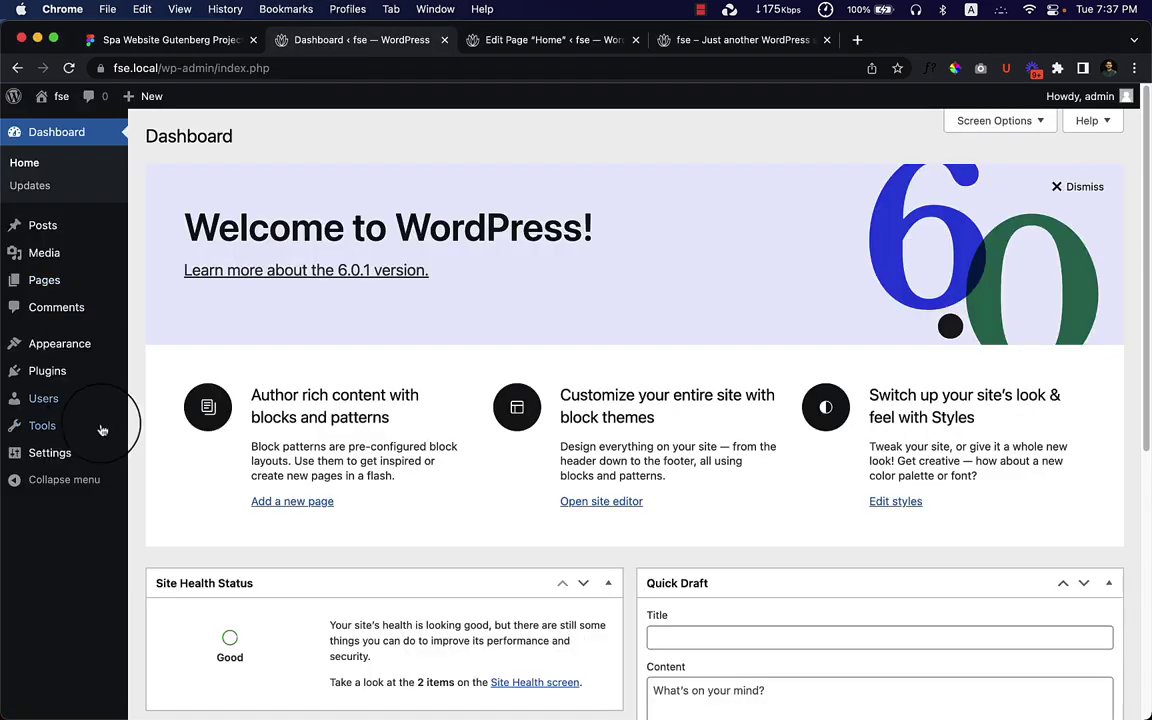
pyautogui.moveTo(46, 376)
pyautogui.click(166, 398)
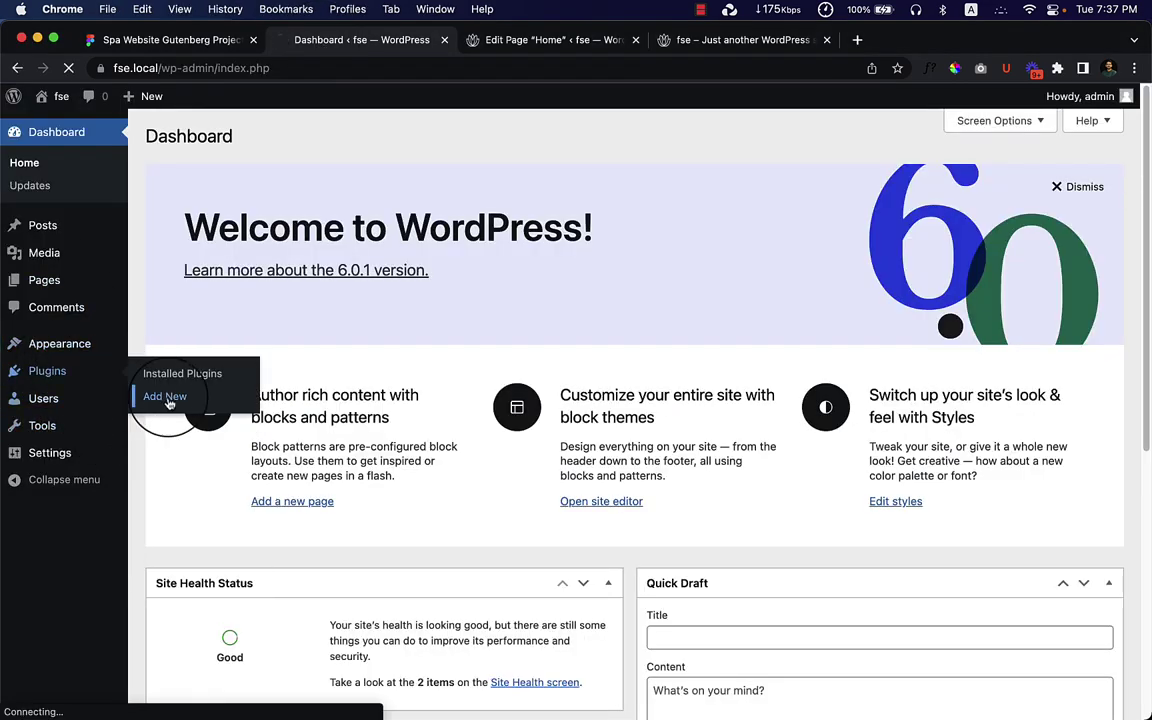
pyautogui.click(947, 190)
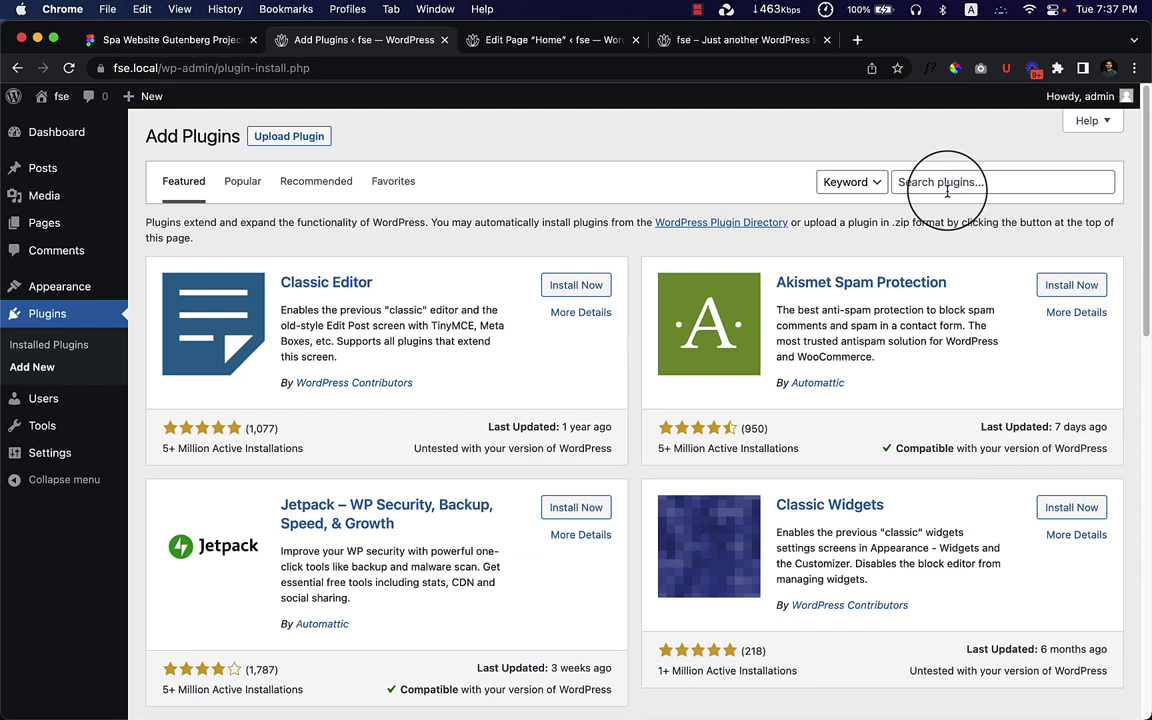
pyautogui.click(947, 190)
pyautogui.write('WP FO')
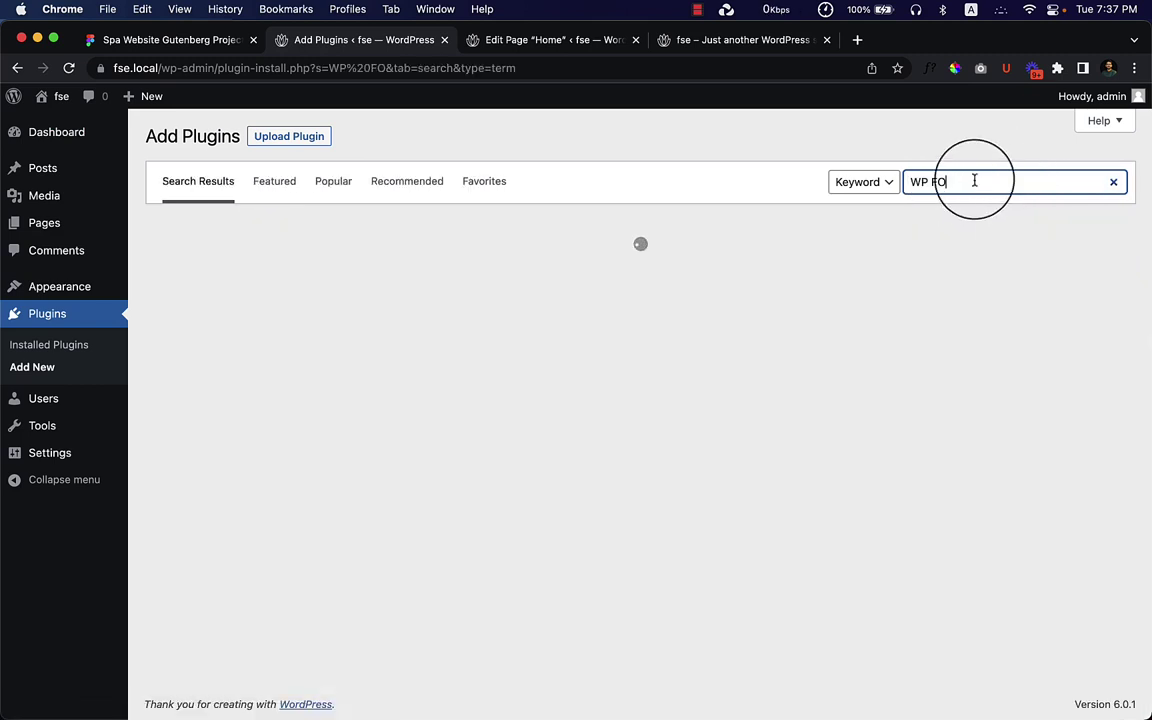
pyautogui.click(974, 181)
pyautogui.click(990, 220)
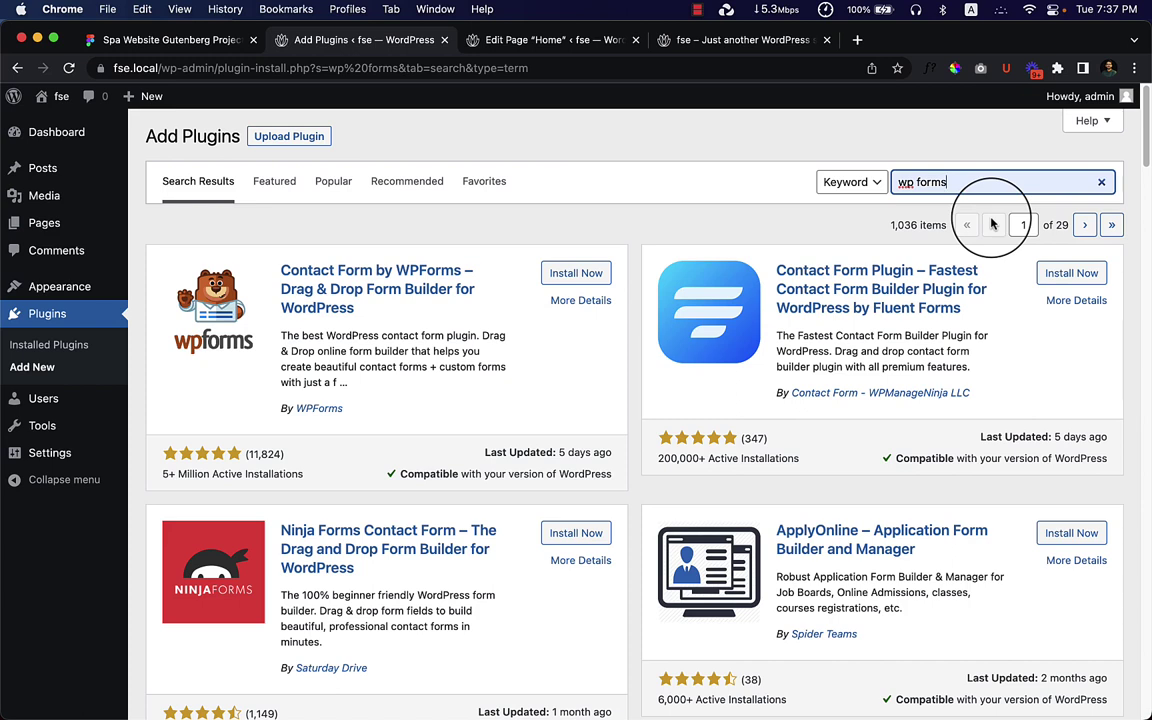
pyautogui.click(576, 279)
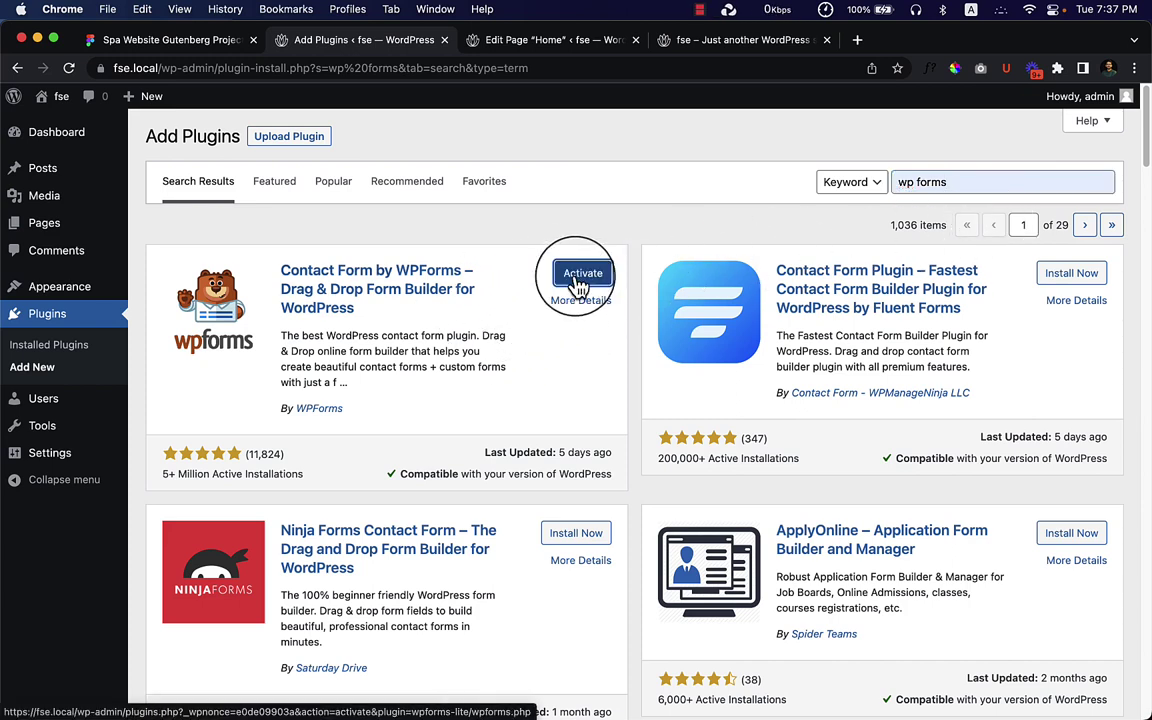
pyautogui.click(601, 279)
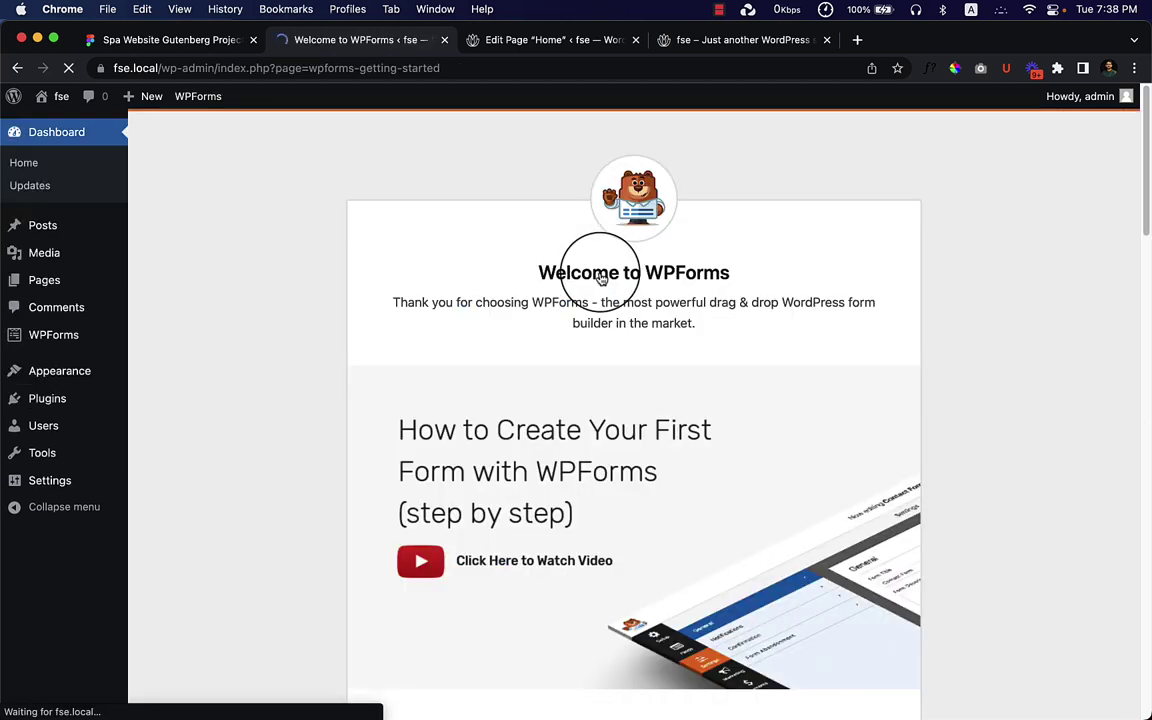
# Check the appointment form in the Figma design and start creating a first form in WPForms
pyautogui.click(216, 39)
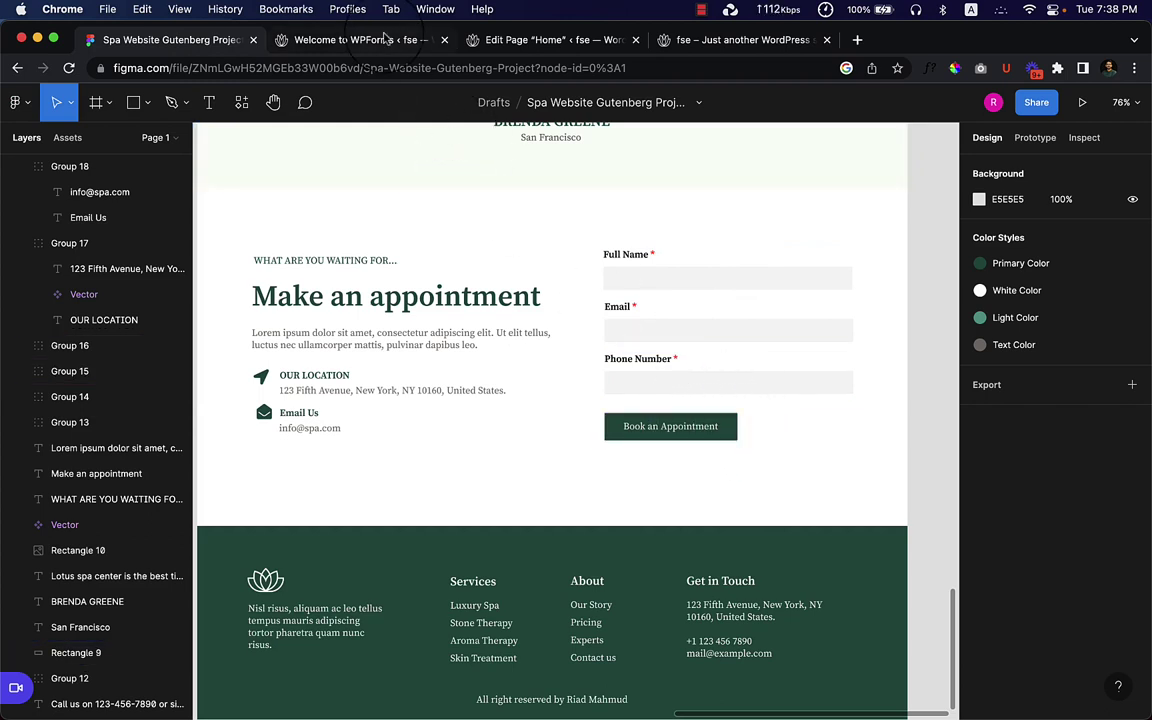
pyautogui.click(386, 42)
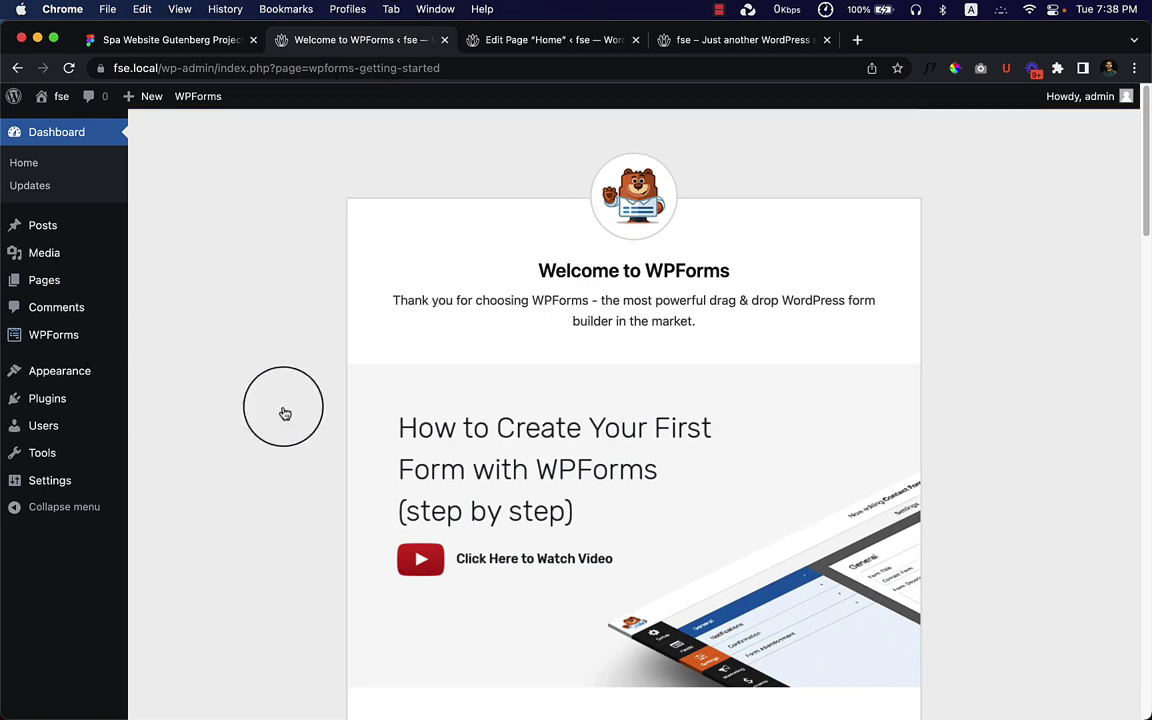
pyautogui.scroll(-4, 587, 411)
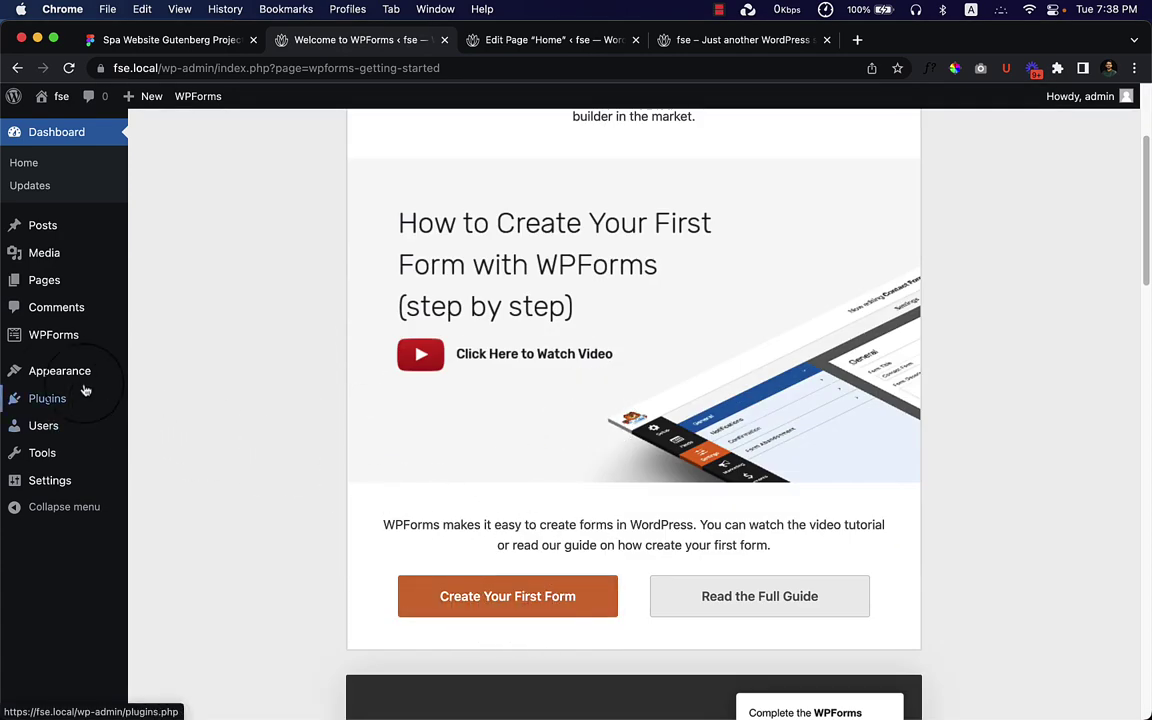
pyautogui.moveTo(60, 377)
pyautogui.moveTo(67, 347)
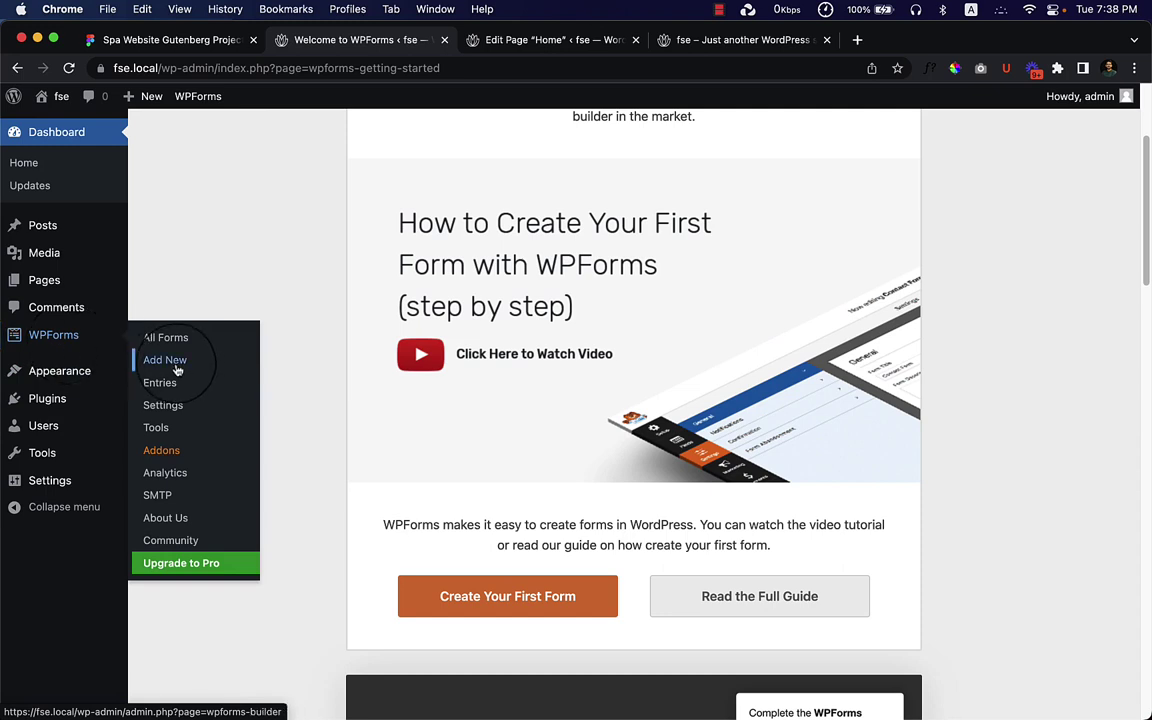
pyautogui.click(520, 607)
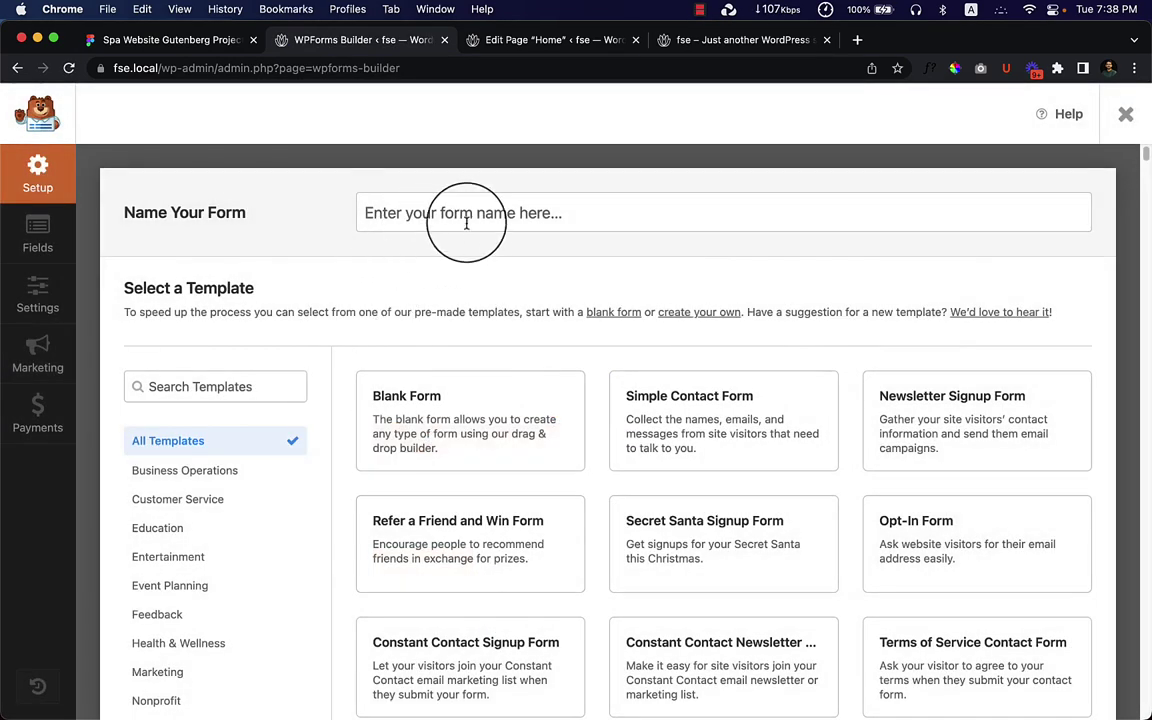
pyautogui.click(473, 222)
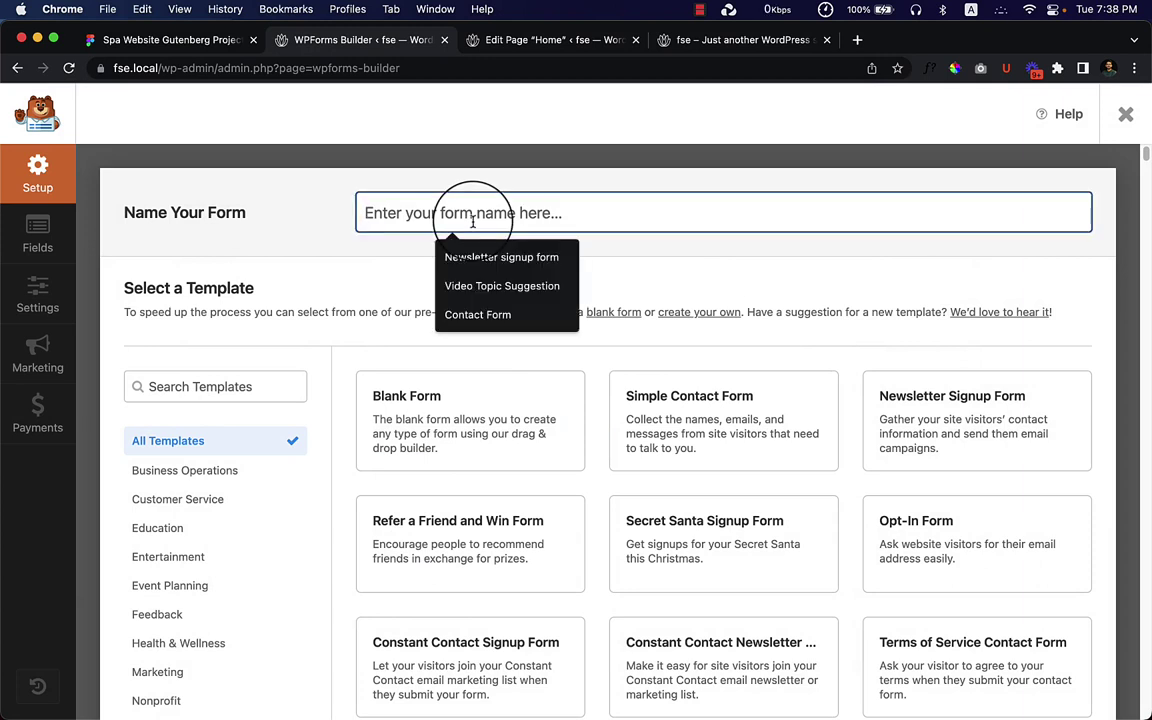
pyautogui.write('Co')
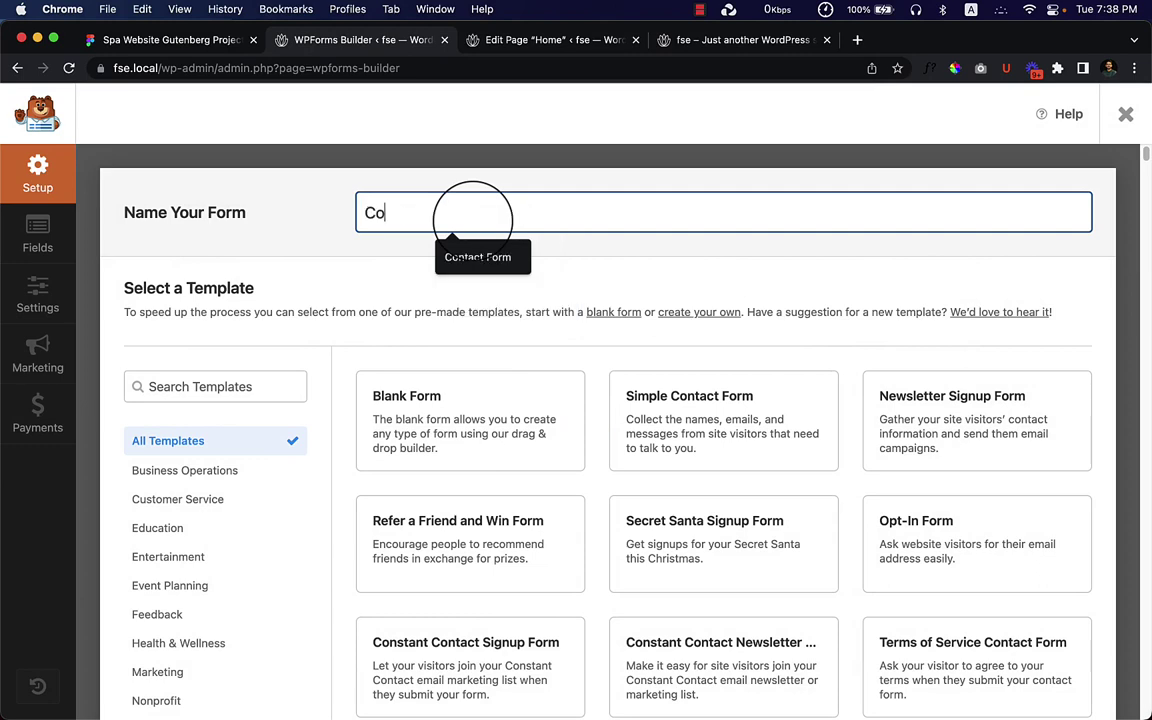
pyautogui.write('ntact')
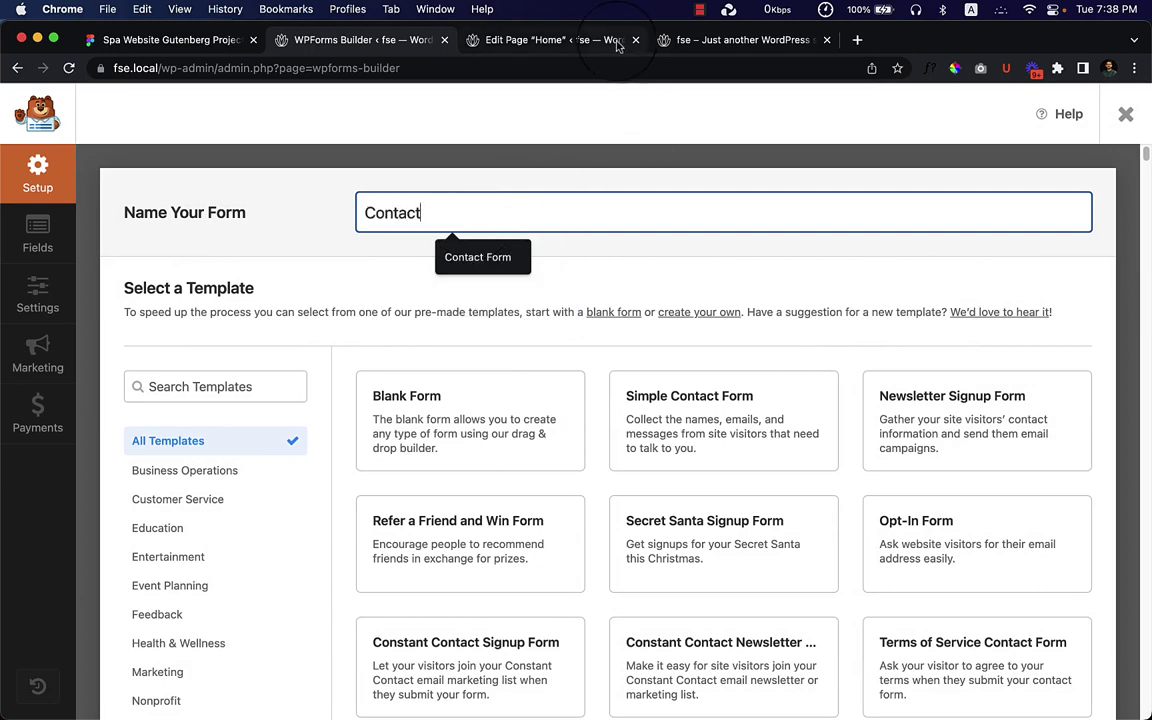
# Check the form's purpose in the Figma design and name the new form Appointment Form
pyautogui.click(215, 42)
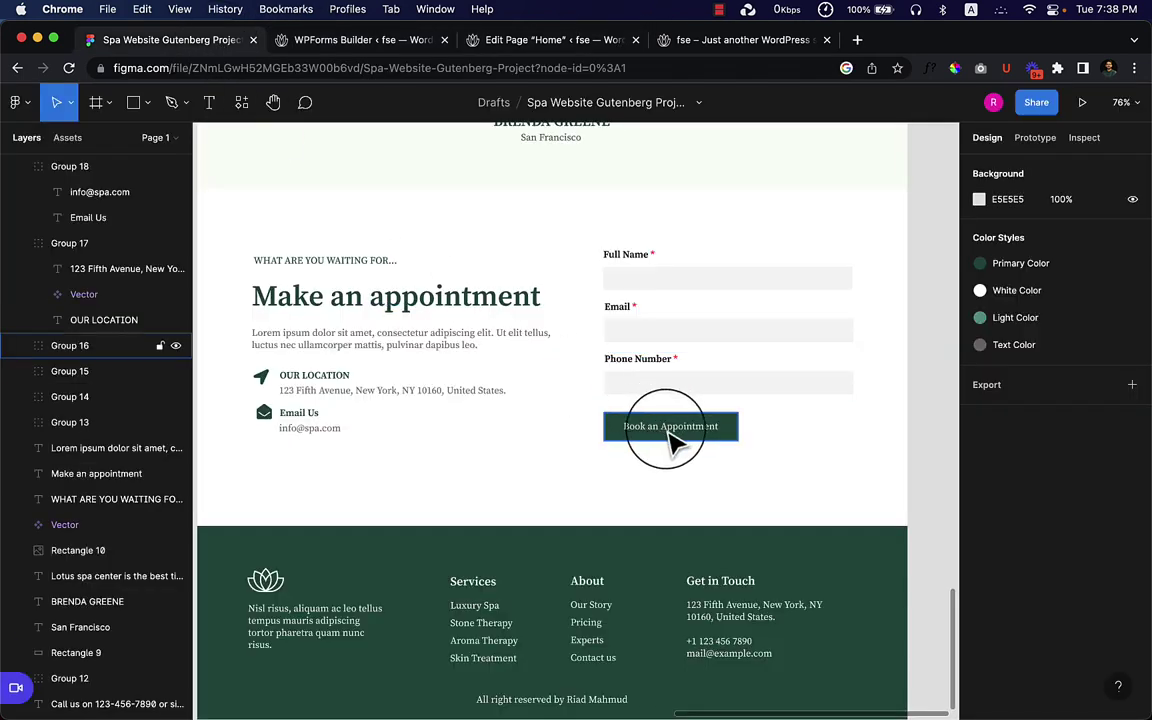
pyautogui.click(470, 42)
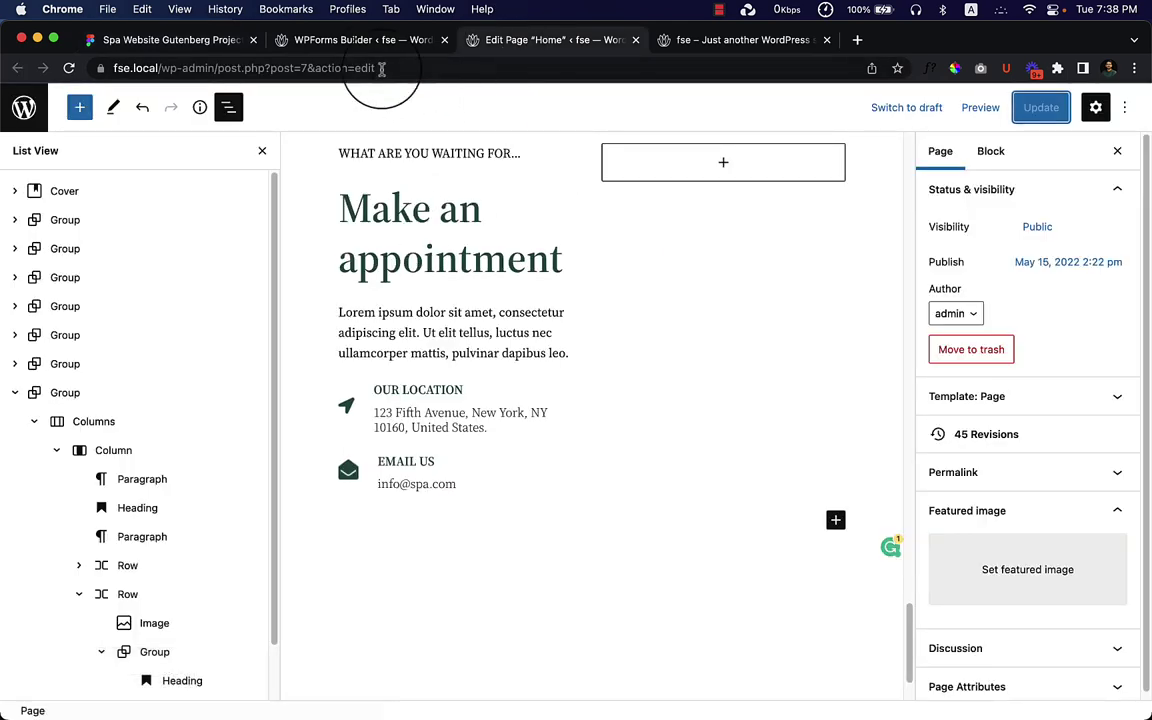
pyautogui.click(335, 42)
pyautogui.doubleClick(427, 211)
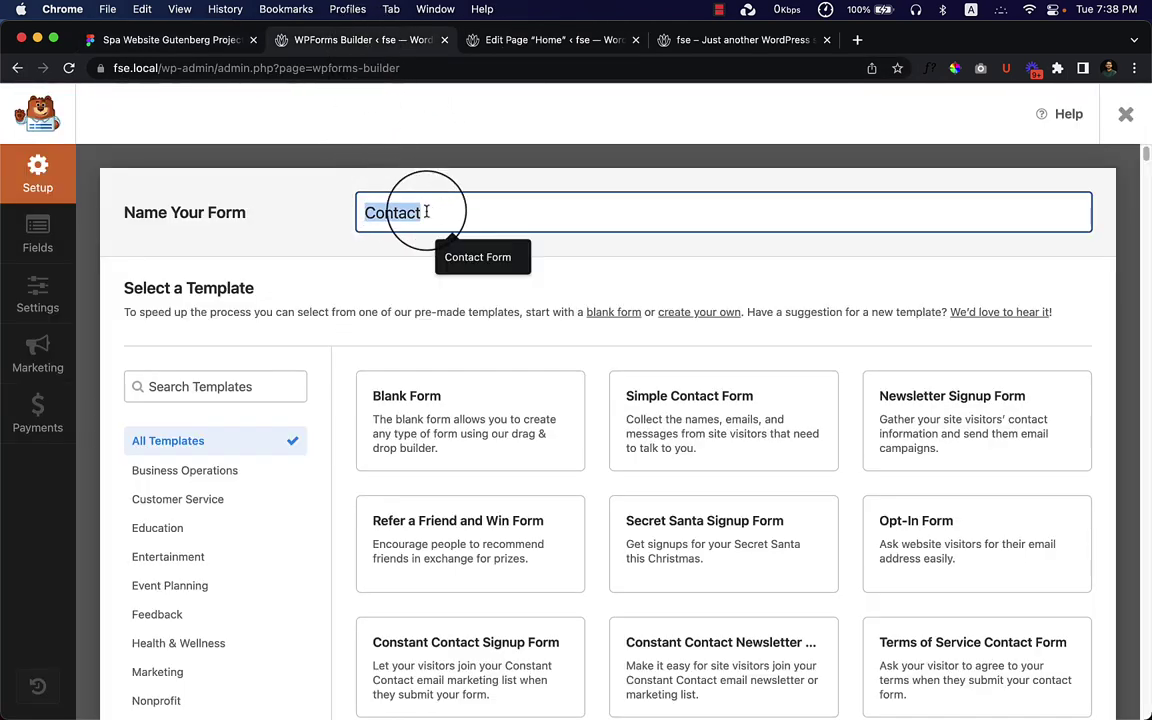
pyautogui.write('Appointment Form')
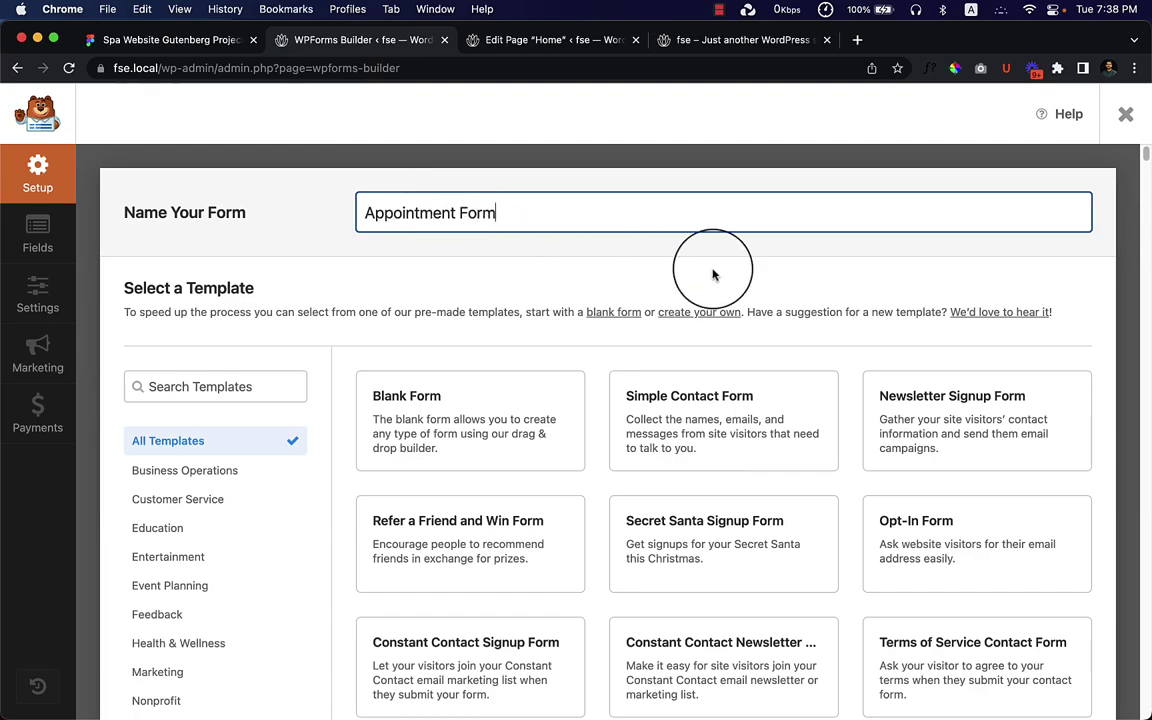
# Look through the available form templates and create the Appointment Form as a blank form
pyautogui.scroll(-8, 712, 265)
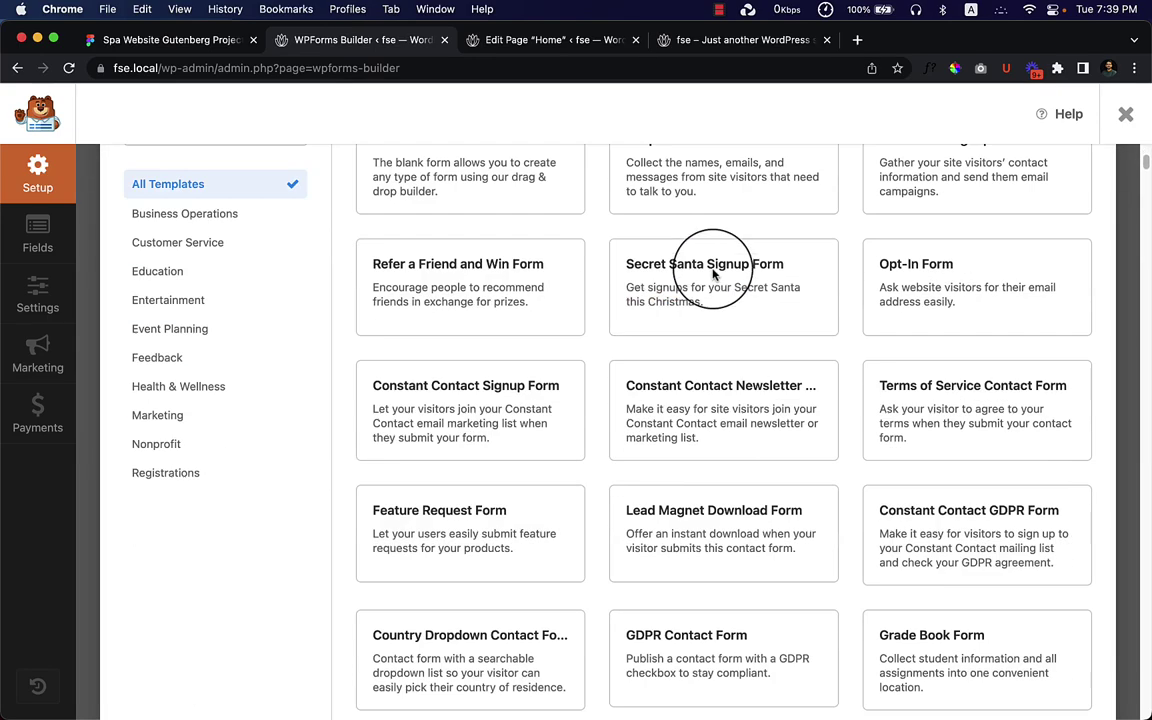
pyautogui.scroll(10, 309, 385)
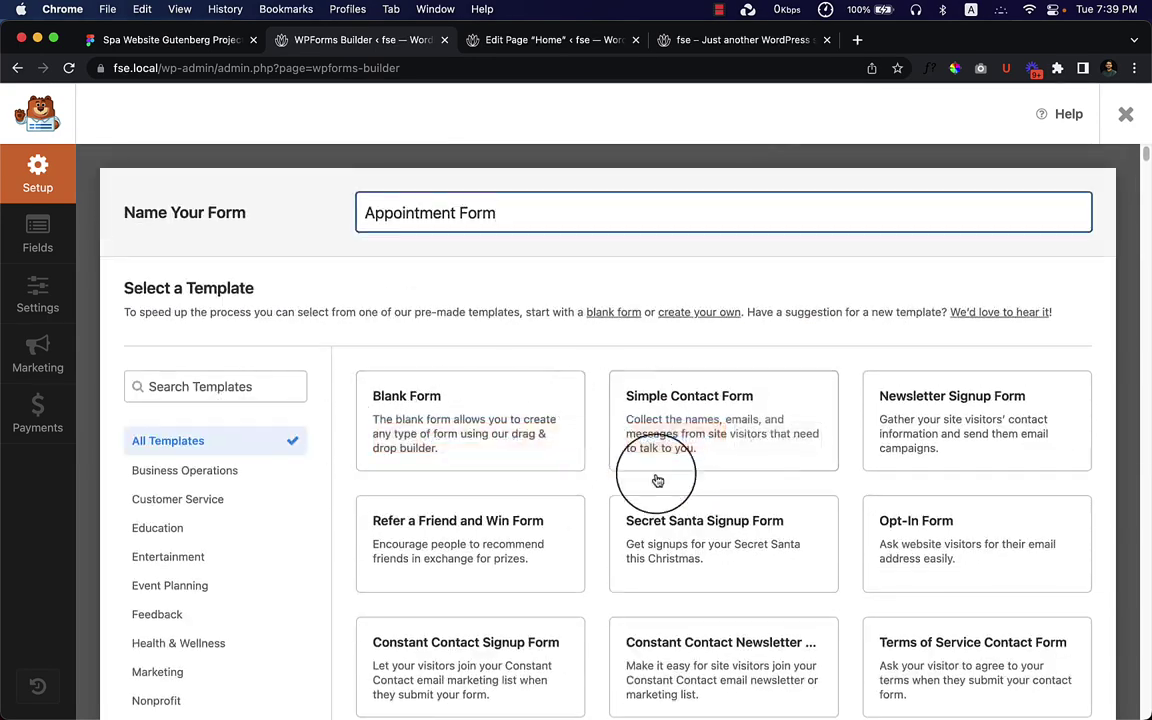
pyautogui.scroll(-6, 761, 442)
pyautogui.scroll(-15, 761, 447)
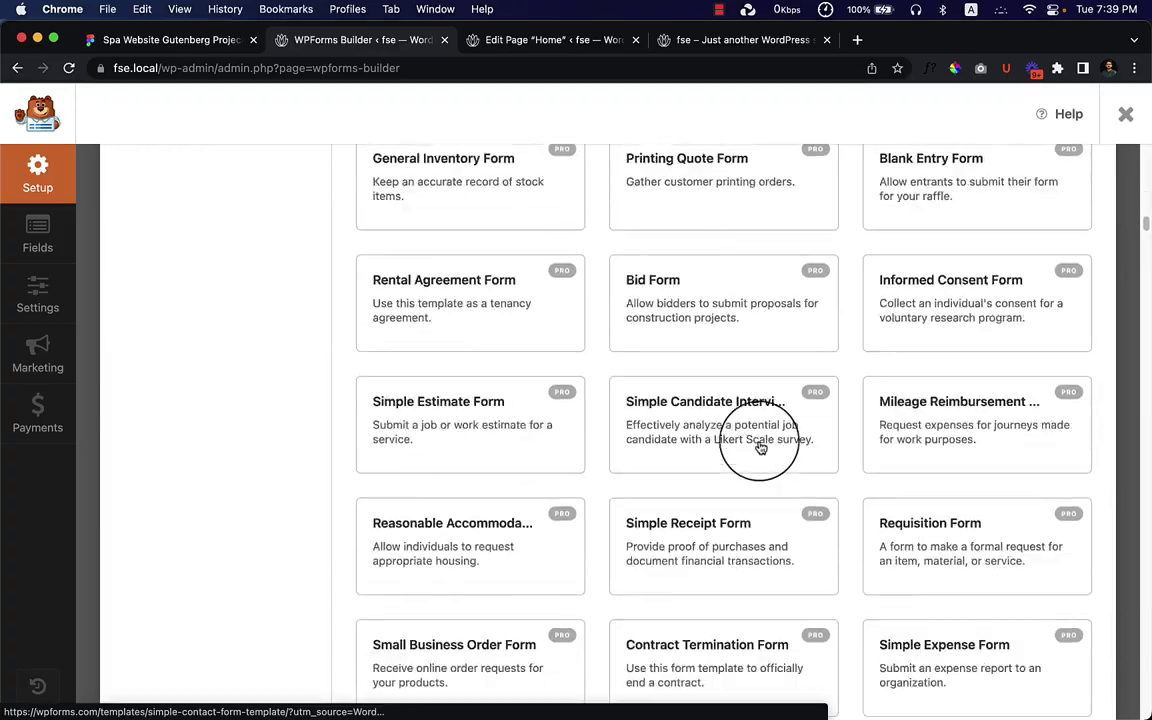
pyautogui.scroll(-10, 761, 447)
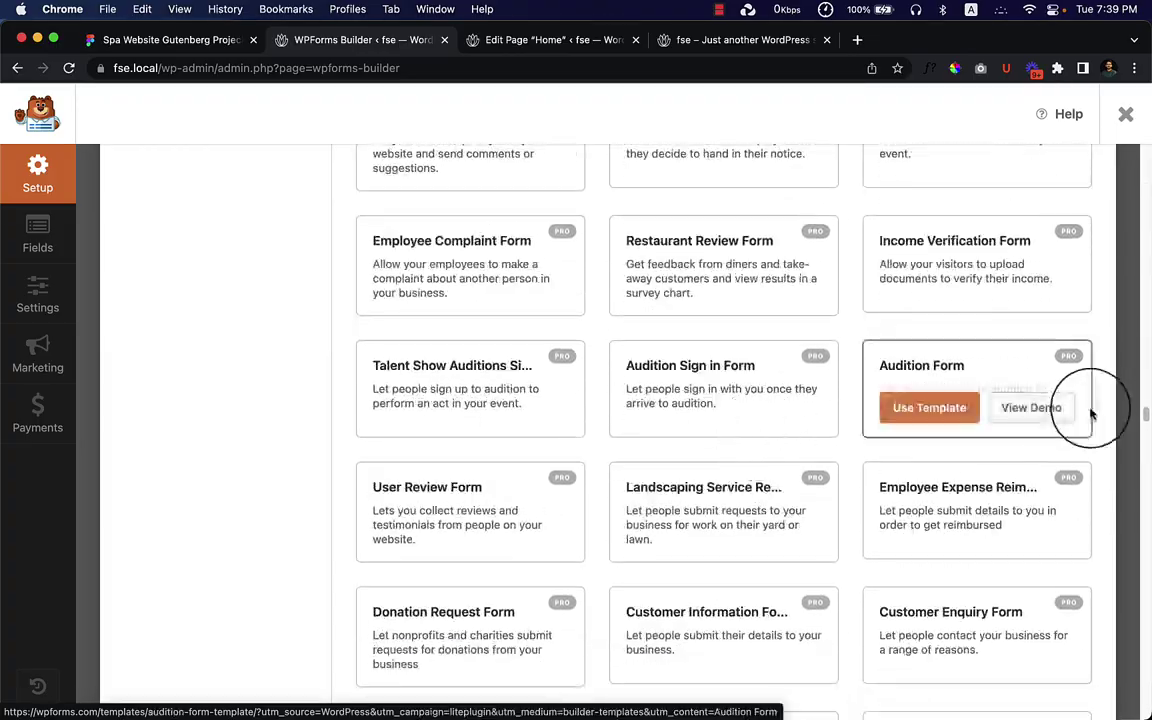
pyautogui.moveTo(1145, 411); pyautogui.dragTo(1147, 123)
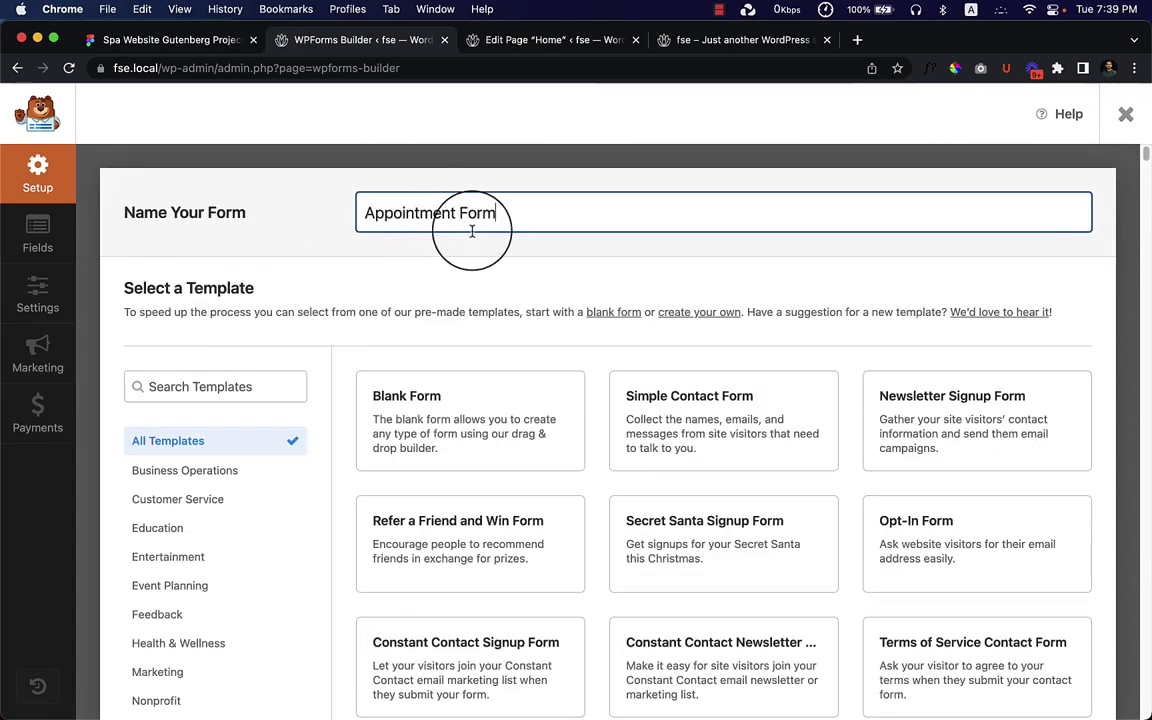
pyautogui.click(635, 211)
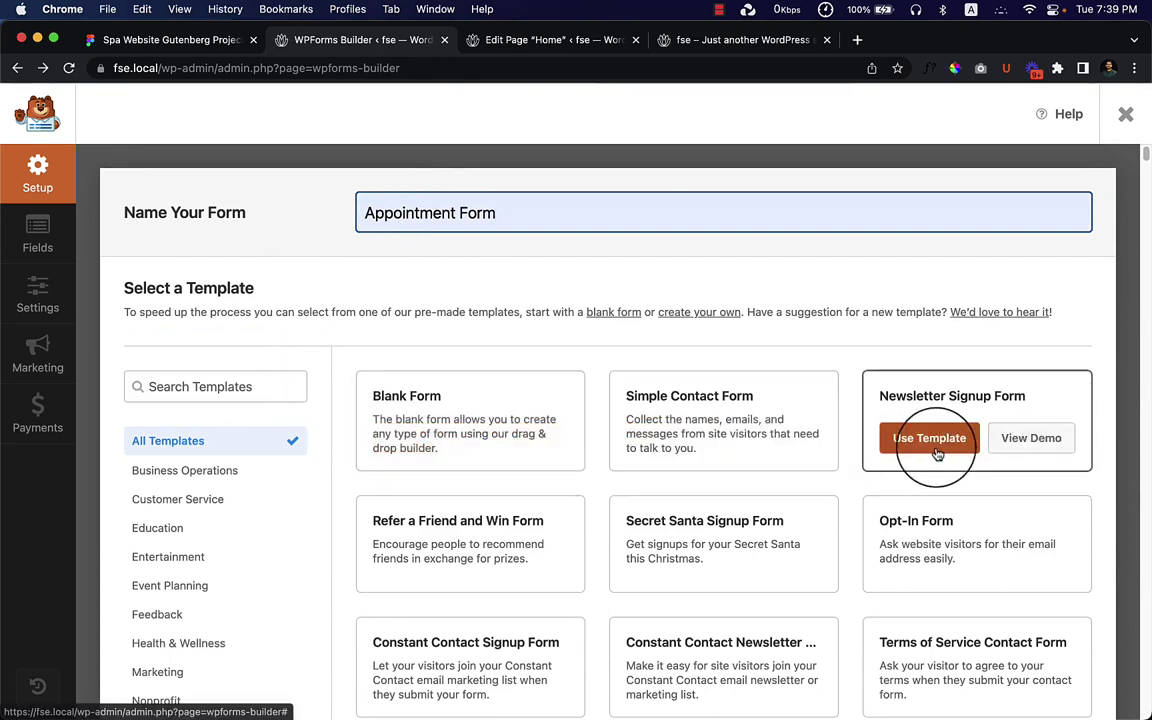
pyautogui.moveTo(490, 428)
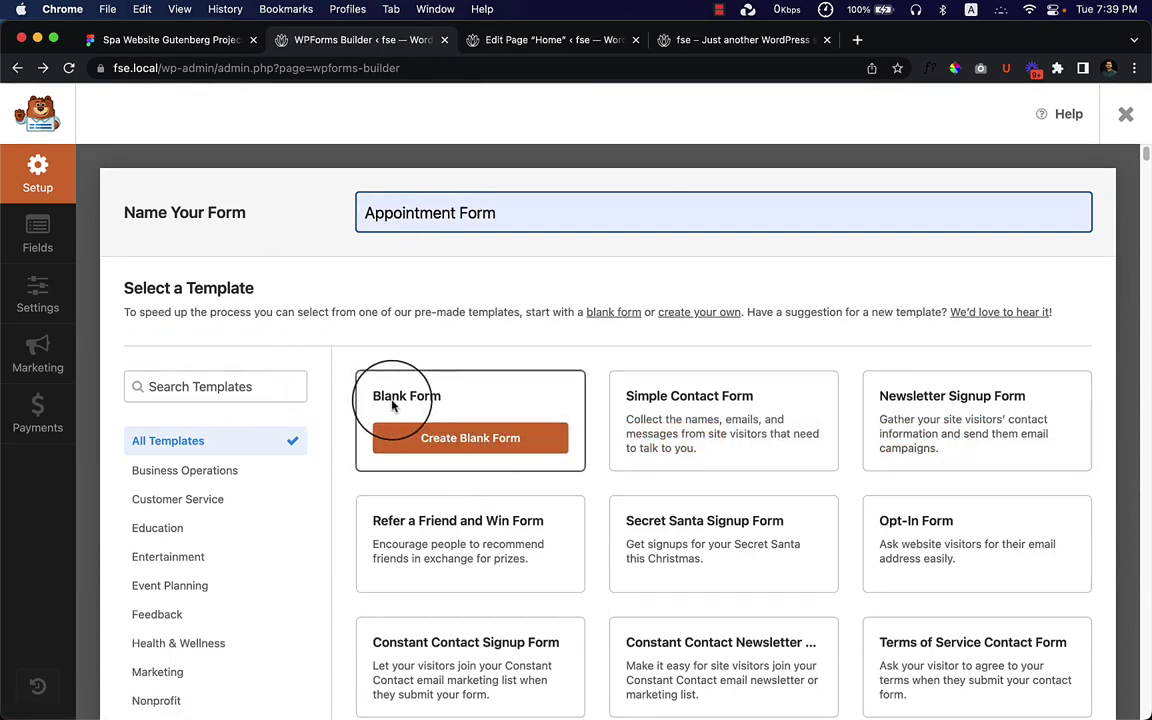
pyautogui.click(460, 446)
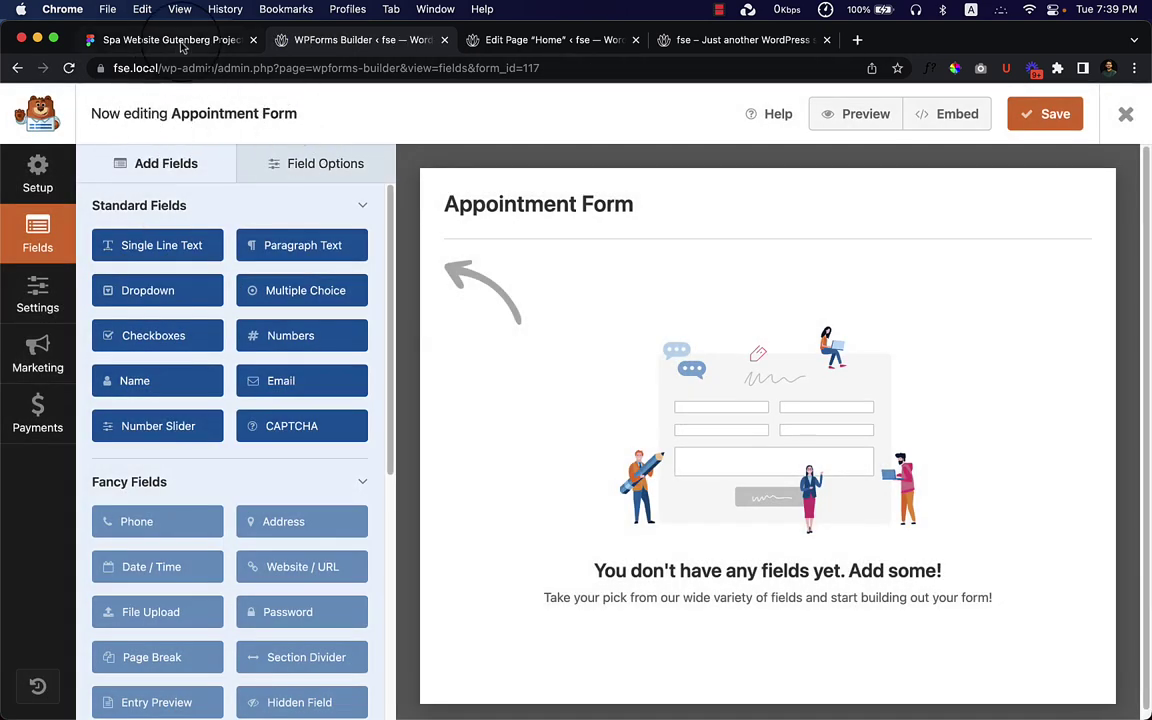
# Check the appointment form in the Figma design, add a Name field to the form and set its format to Simple
pyautogui.click(182, 42)
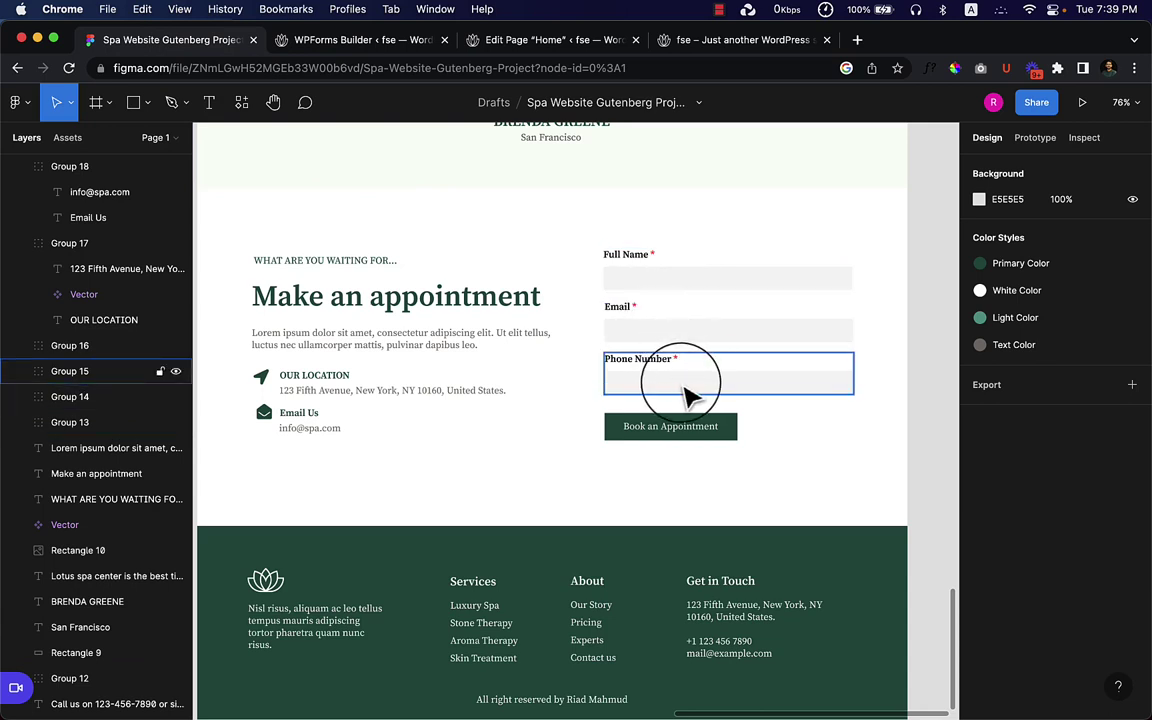
pyautogui.click(368, 42)
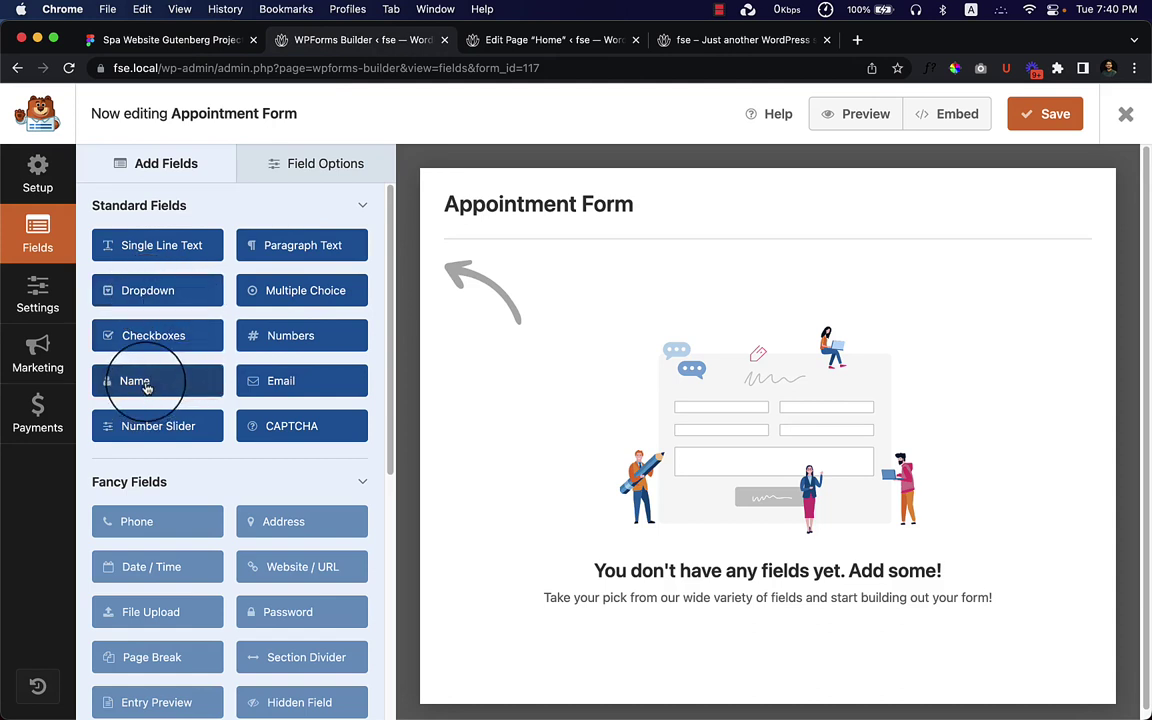
pyautogui.moveTo(143, 387); pyautogui.dragTo(570, 380)
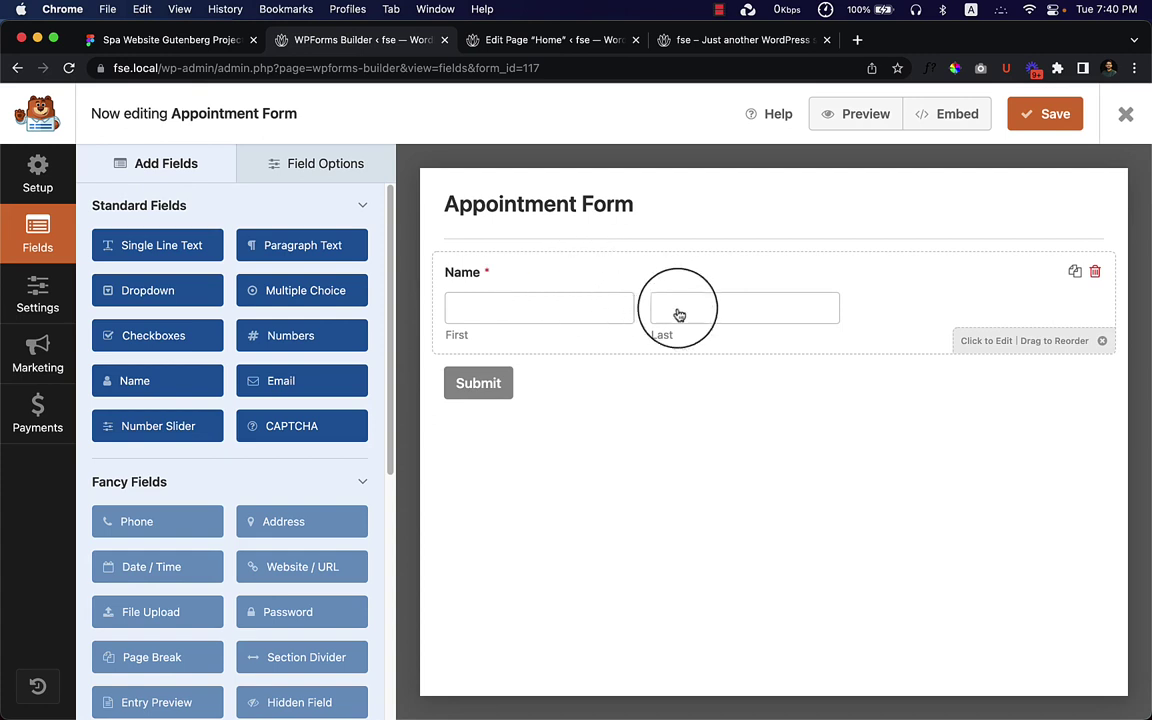
pyautogui.click(643, 302)
pyautogui.click(161, 288)
pyautogui.click(165, 356)
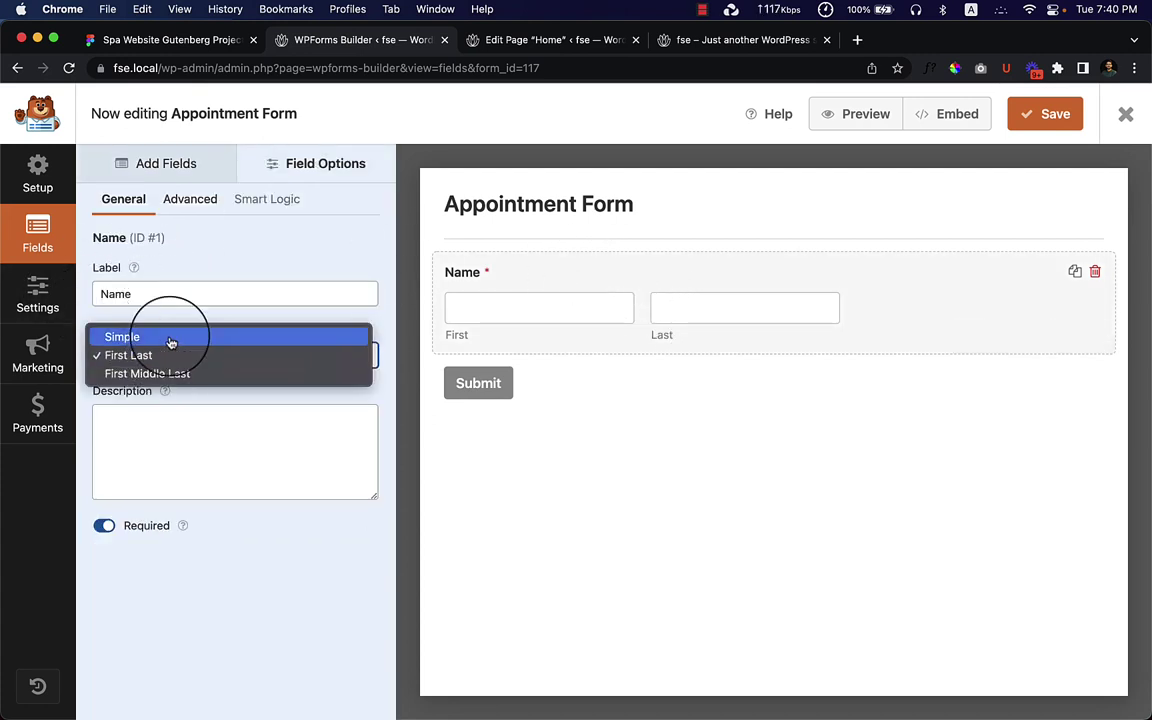
pyautogui.click(171, 340)
# Relabel the Name field "Full Name", copying the label text from the Figma design
pyautogui.doubleClick(151, 291)
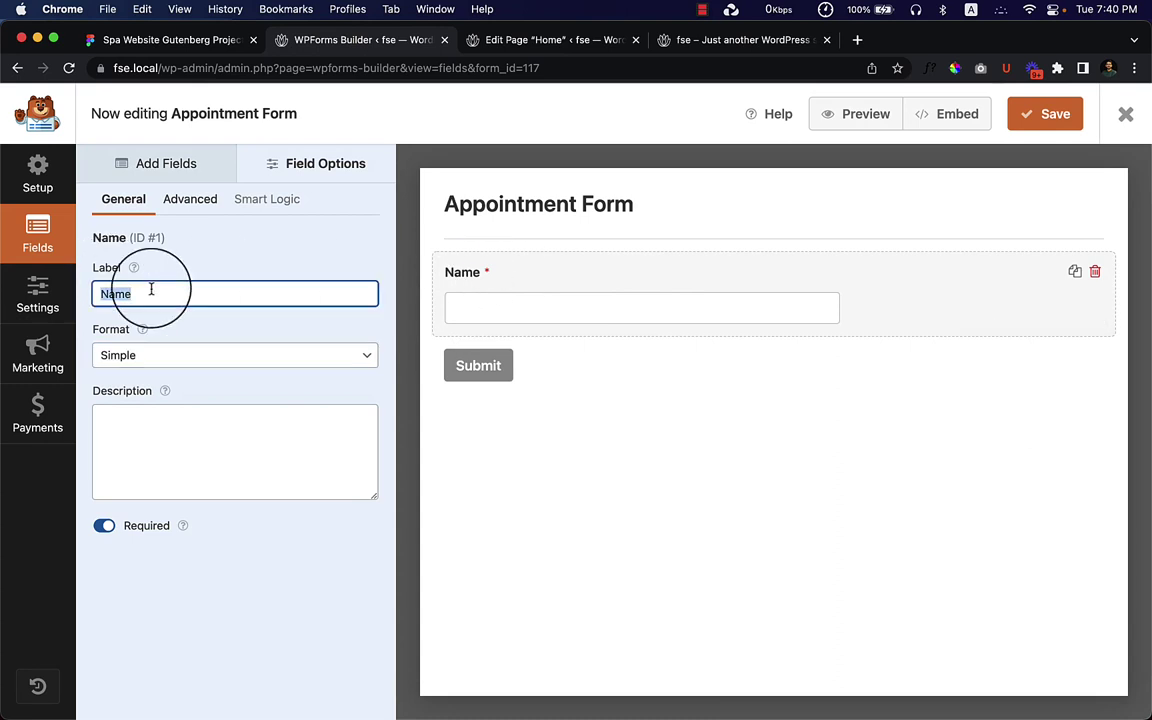
pyautogui.write('FIRS')
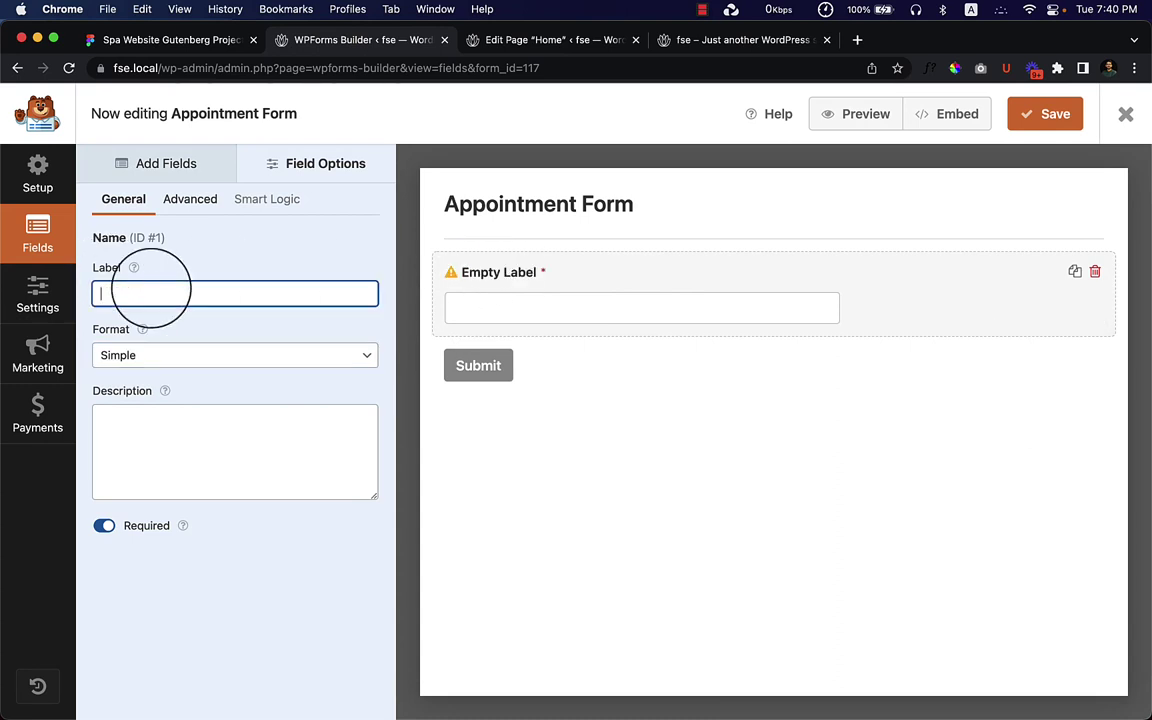
pyautogui.click(165, 42)
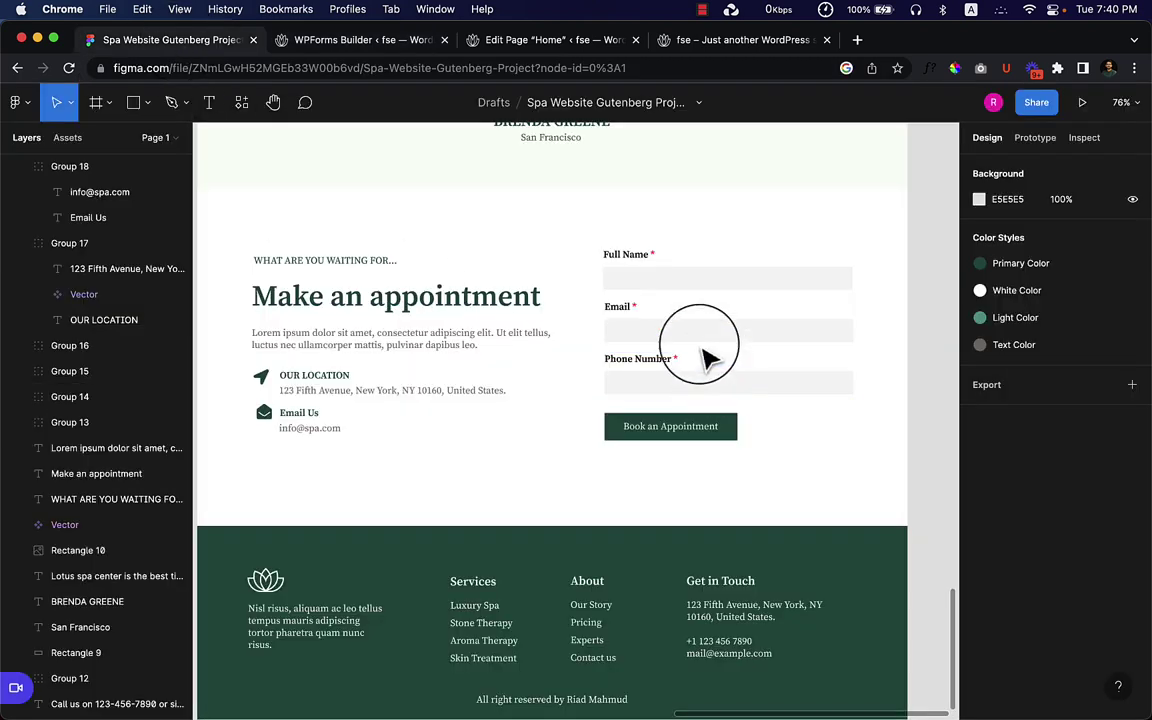
pyautogui.doubleClick(630, 254)
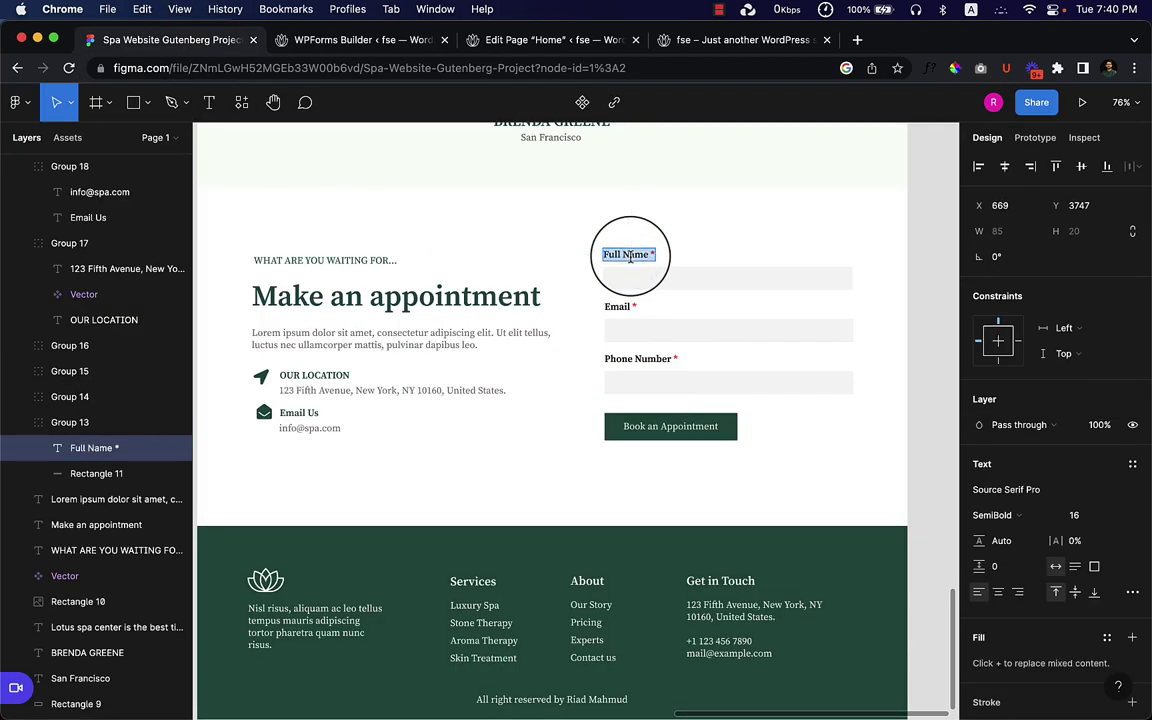
pyautogui.moveTo(645, 256); pyautogui.dragTo(601, 254)
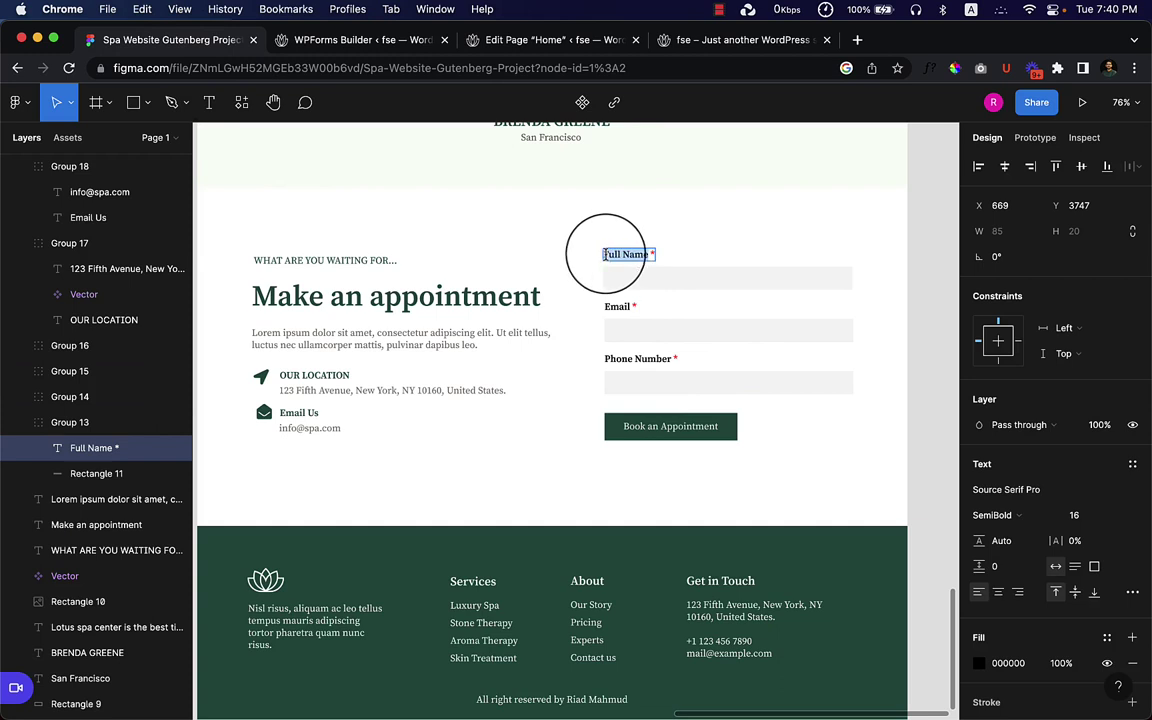
pyautogui.click(388, 44)
pyautogui.click(217, 287)
pyautogui.press('Tab')
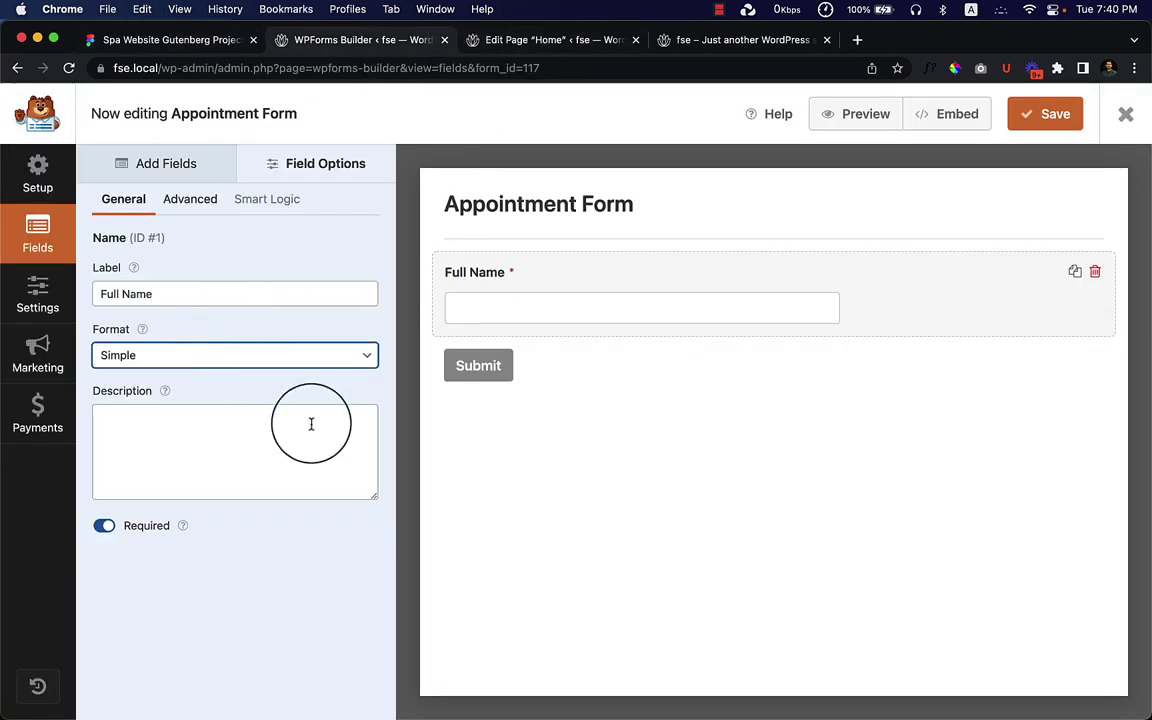
# Add an Email field below the Full Name field and label it "Email Address"
pyautogui.click(200, 42)
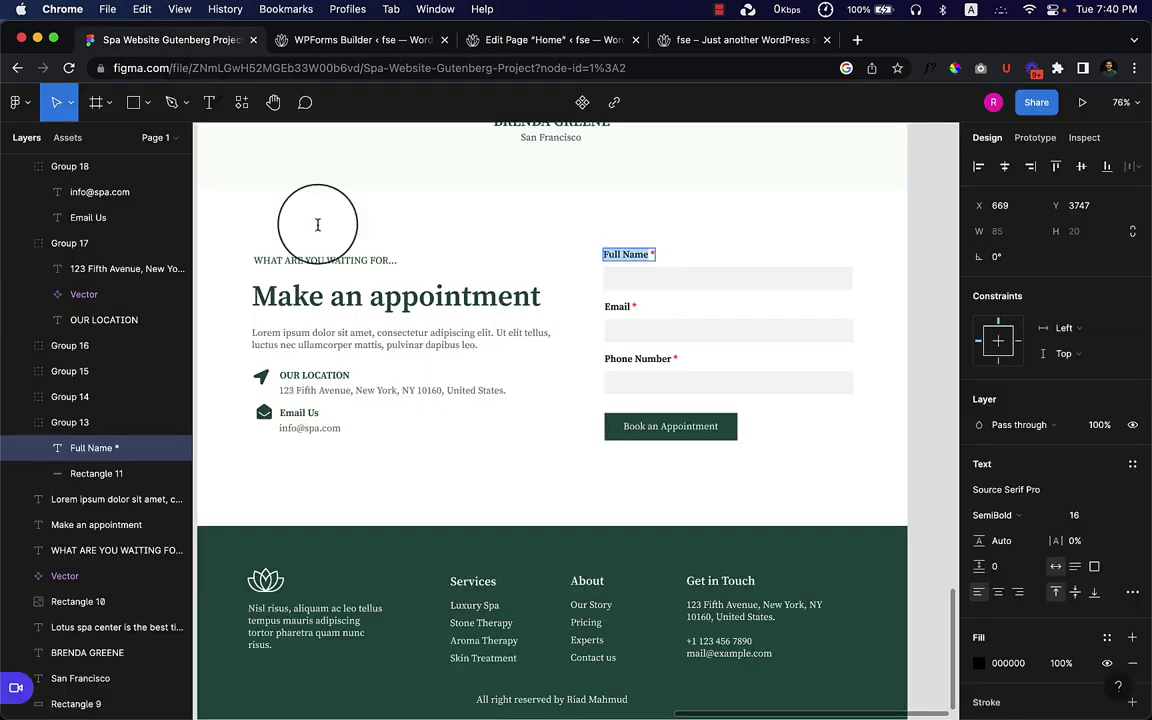
pyautogui.click(375, 42)
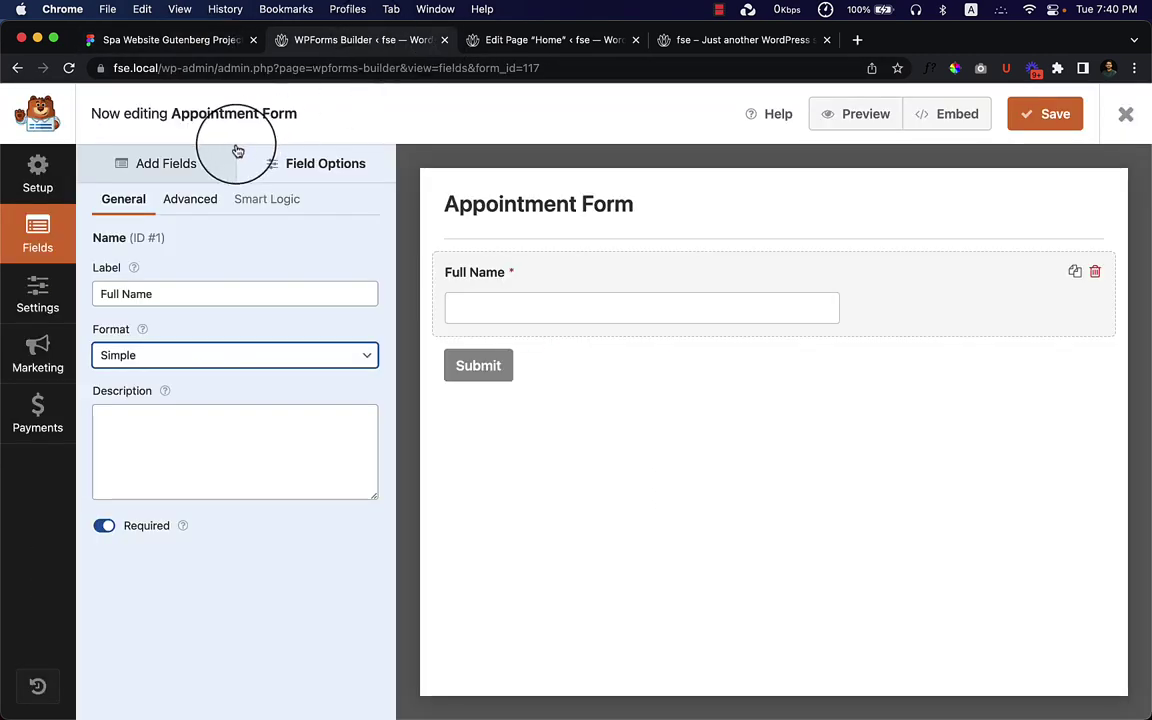
pyautogui.click(155, 167)
pyautogui.moveTo(303, 380); pyautogui.dragTo(562, 332)
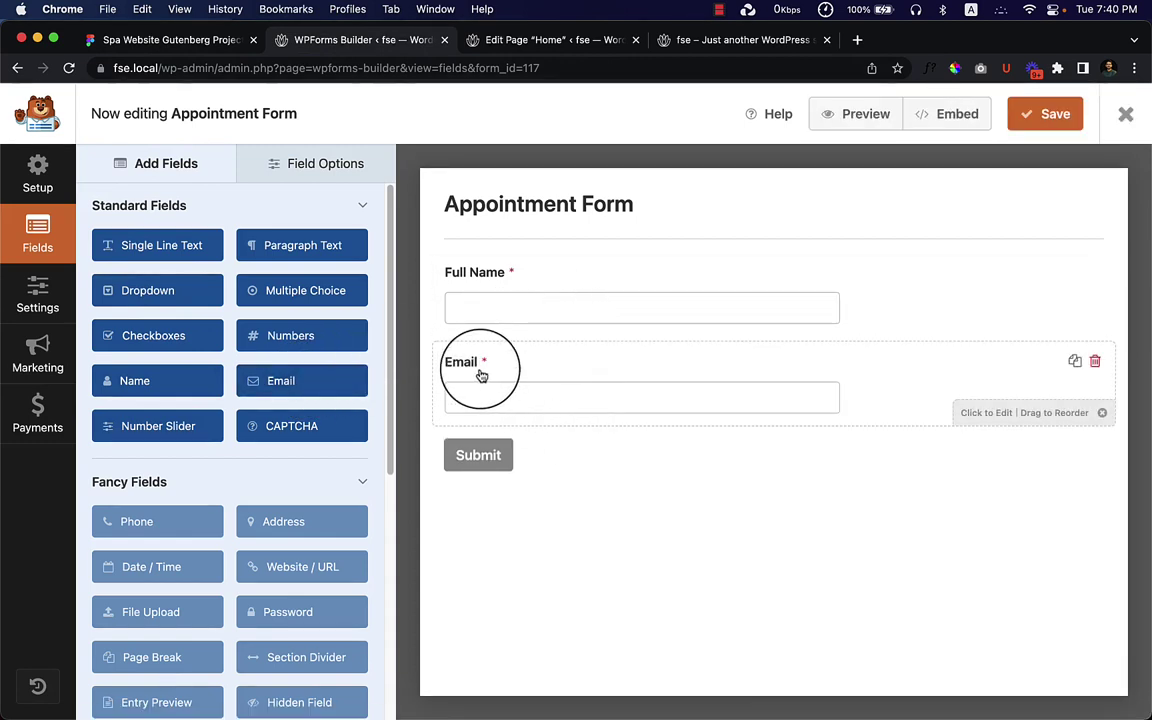
pyautogui.click(476, 371)
pyautogui.click(188, 292)
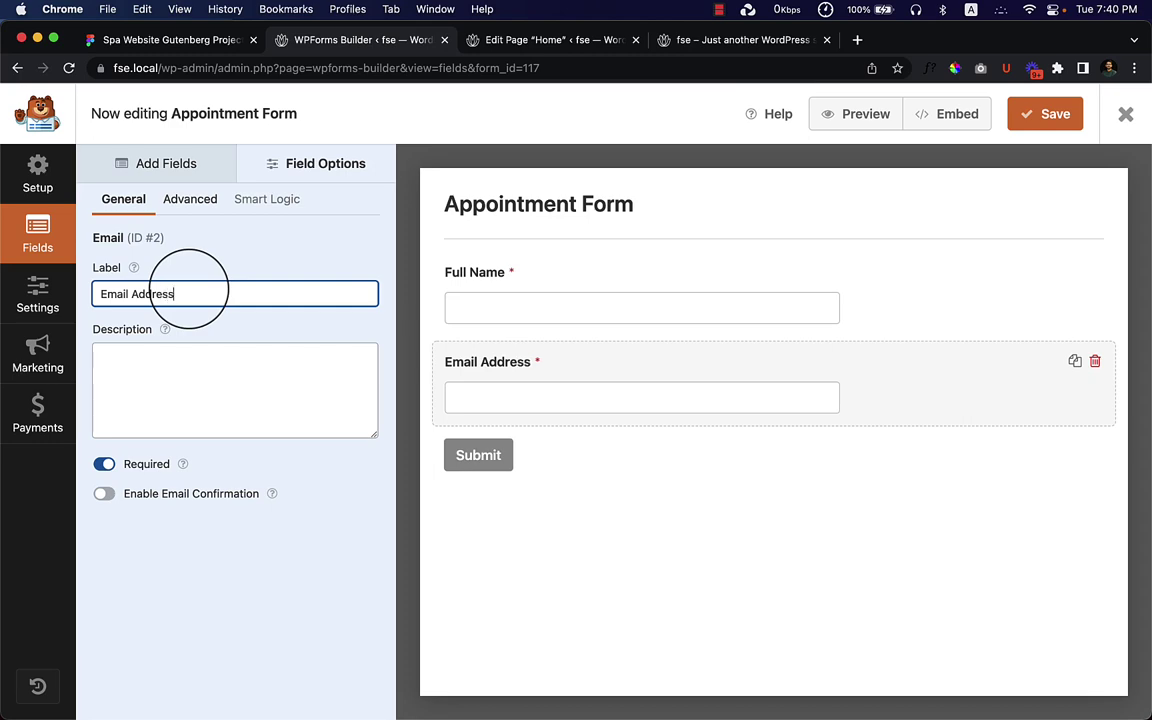
# Check the remaining field in the Figma design and add a required Single Line Text field labelled "Phone Number" below Email Address
pyautogui.click(160, 40)
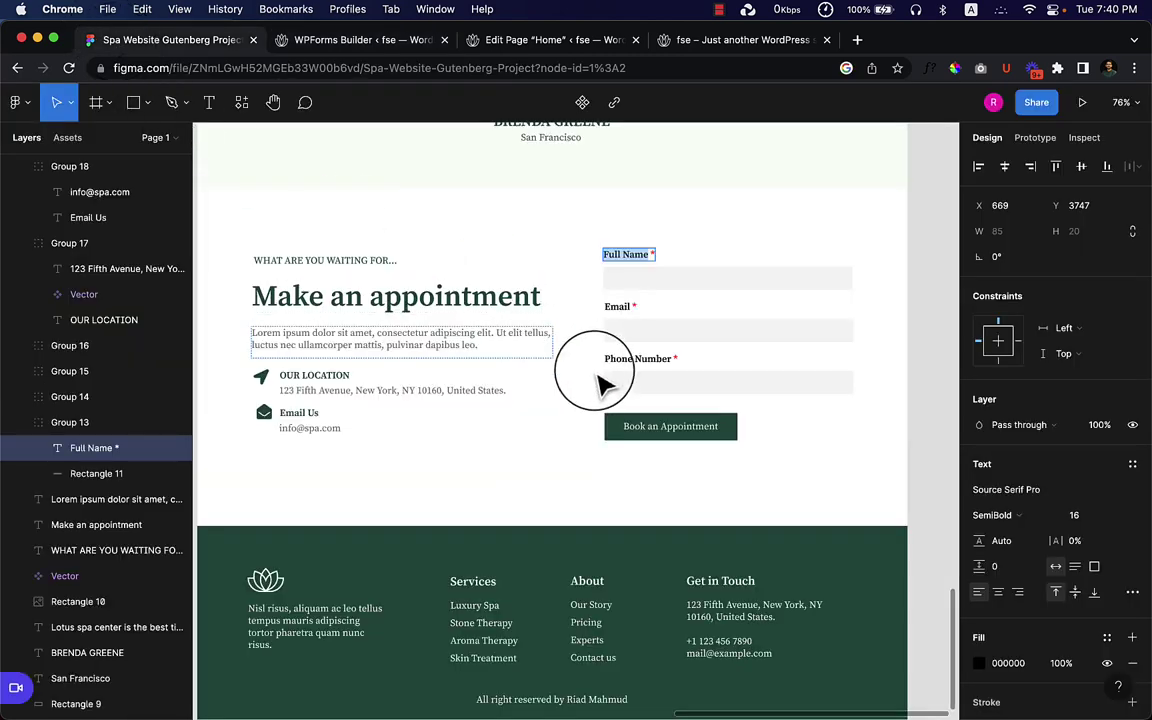
pyautogui.click(350, 42)
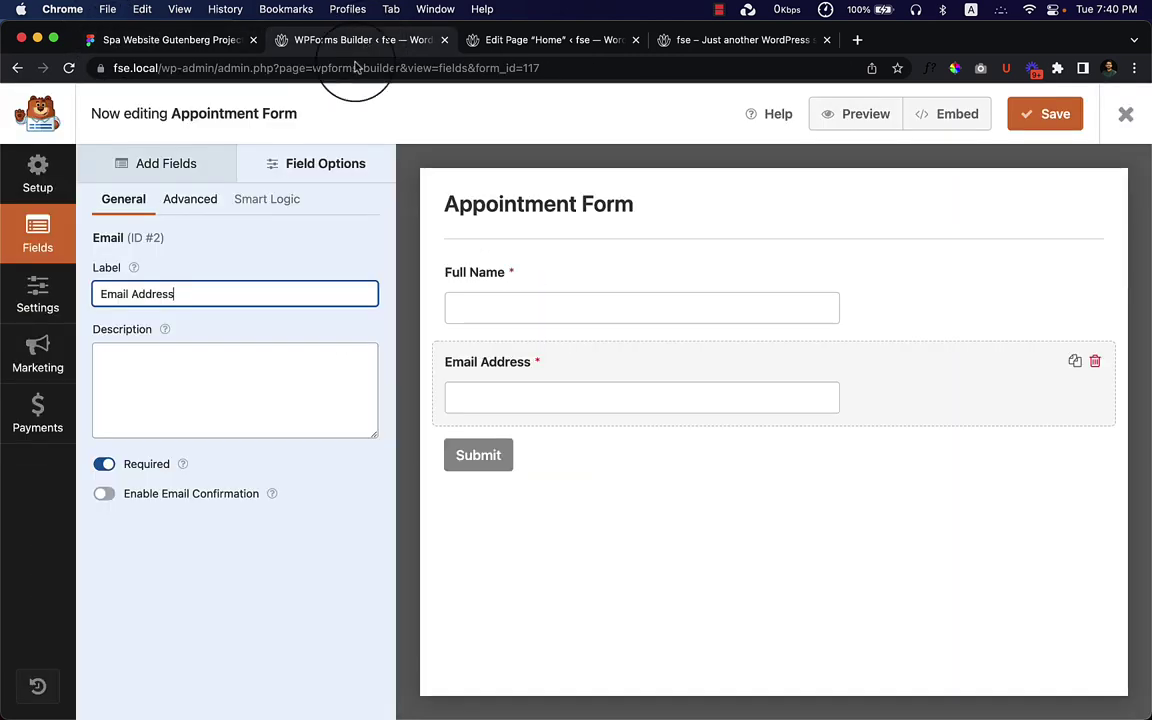
pyautogui.click(180, 168)
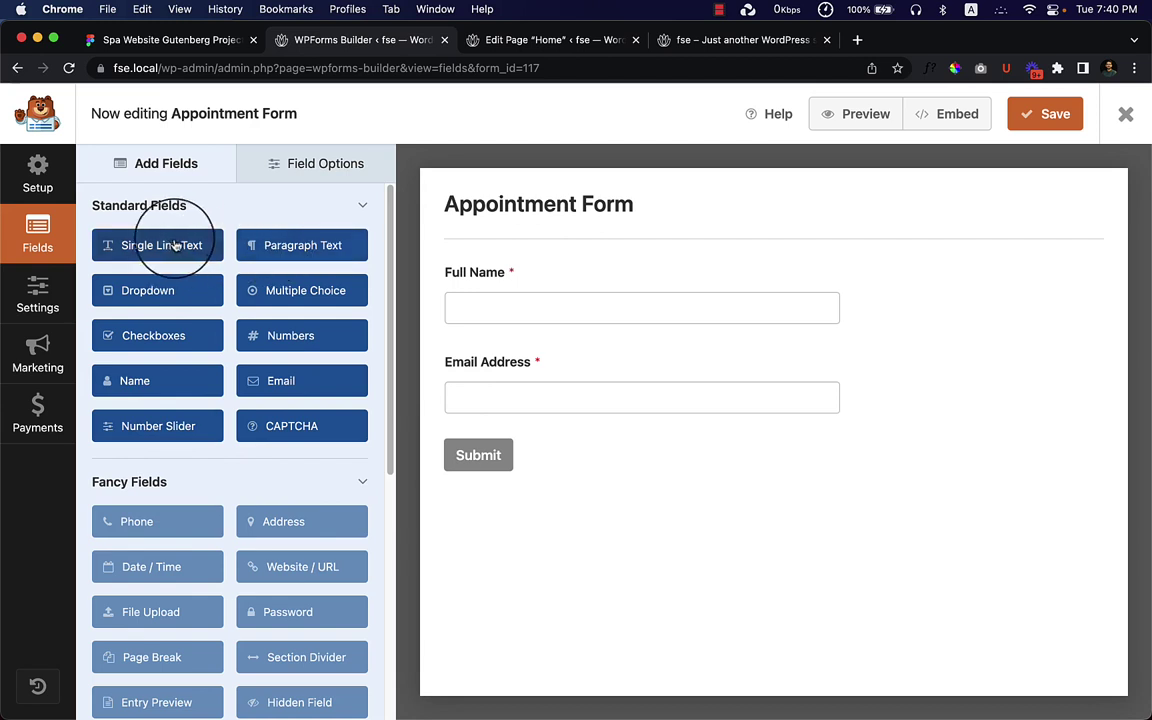
pyautogui.moveTo(134, 244); pyautogui.dragTo(504, 450)
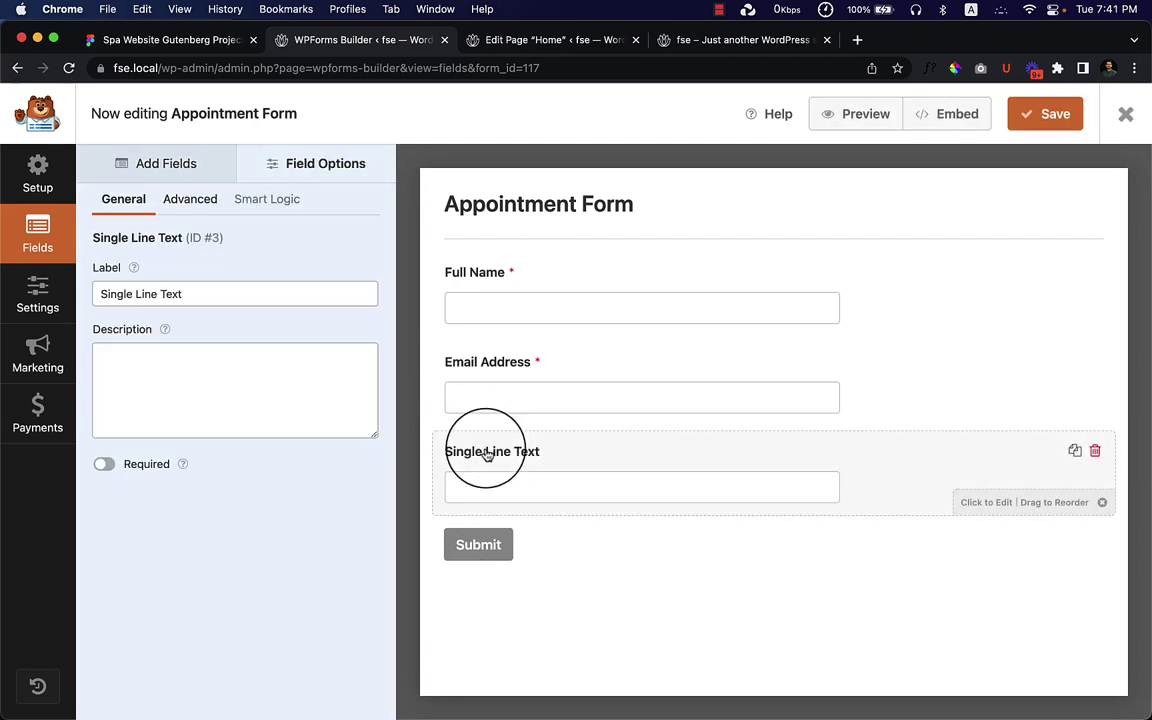
pyautogui.tripleClick(169, 293)
pyautogui.write('Phone Number')
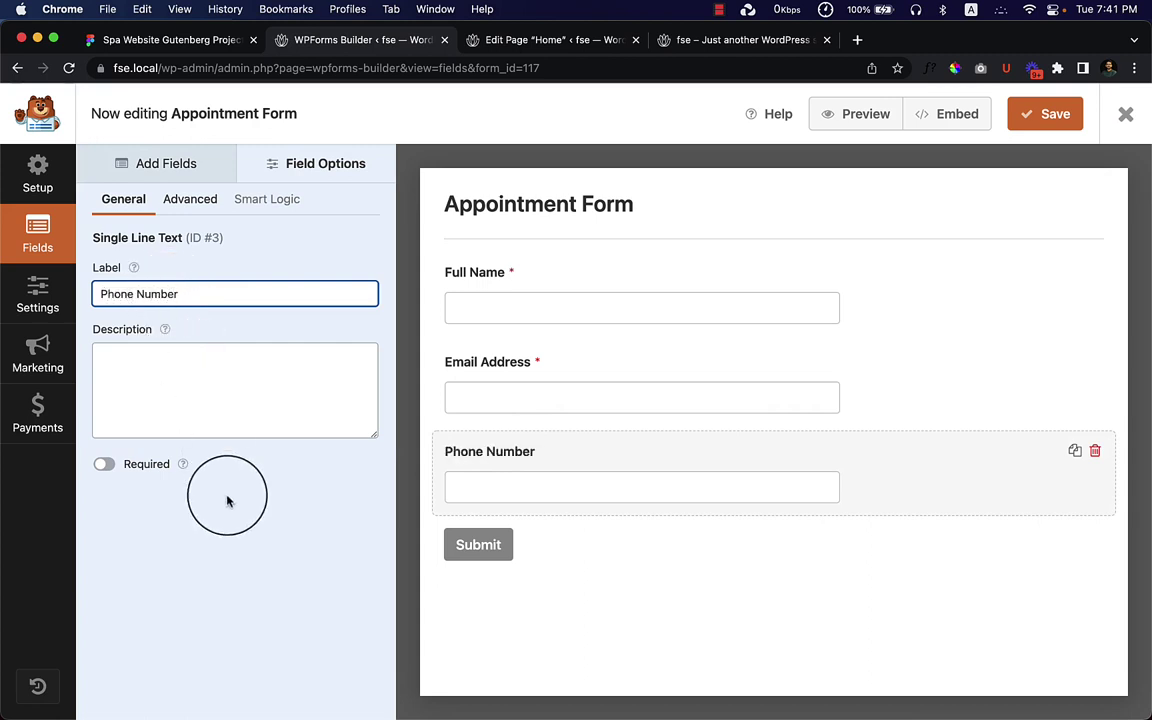
pyautogui.click(100, 470)
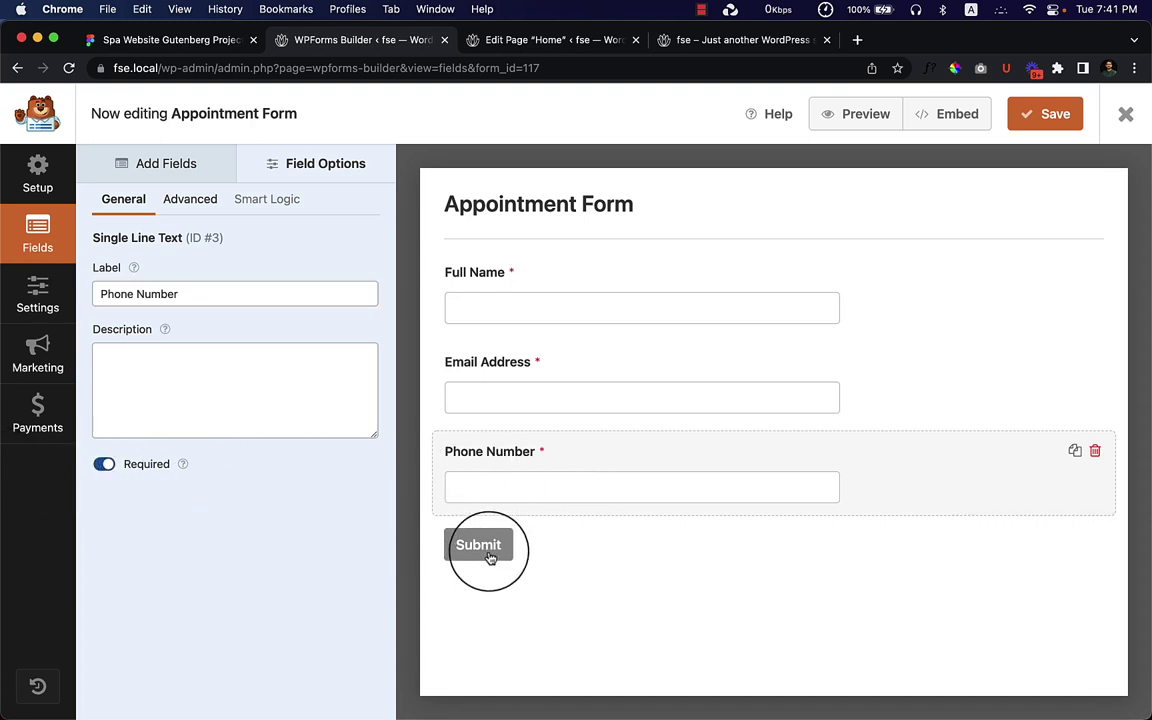
# Set the form's submit button text to "Book an Appointment", copied from the Figma design, and save the form
pyautogui.click(38, 300)
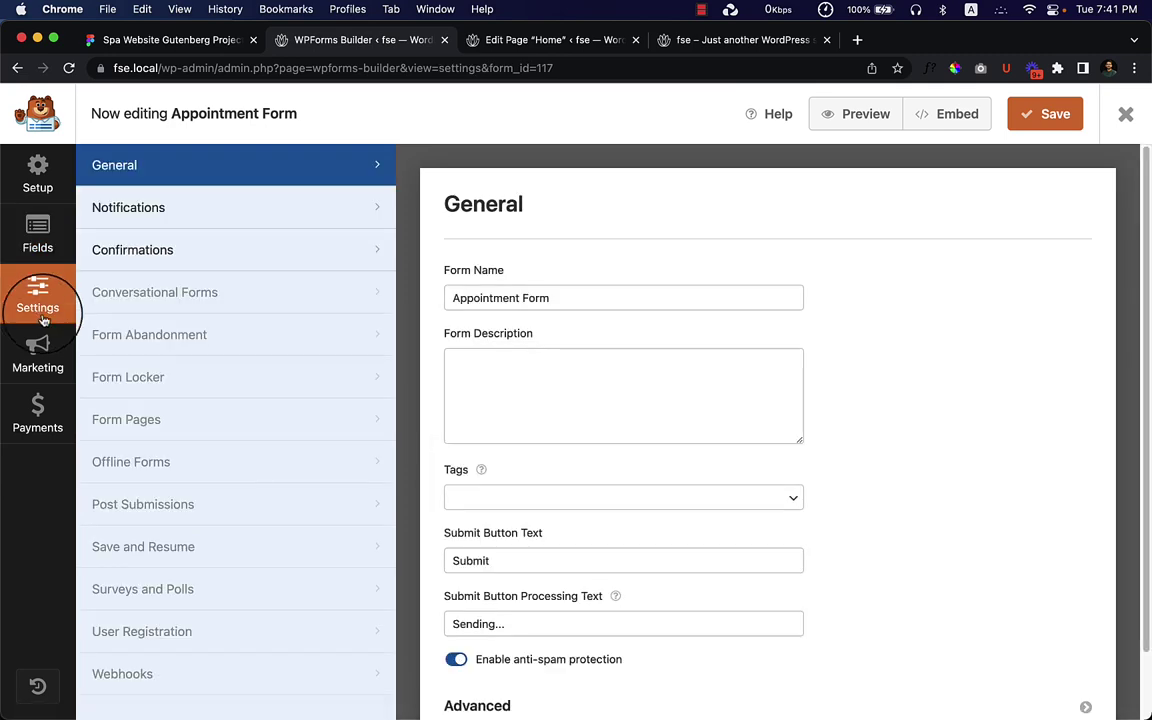
pyautogui.click(505, 561)
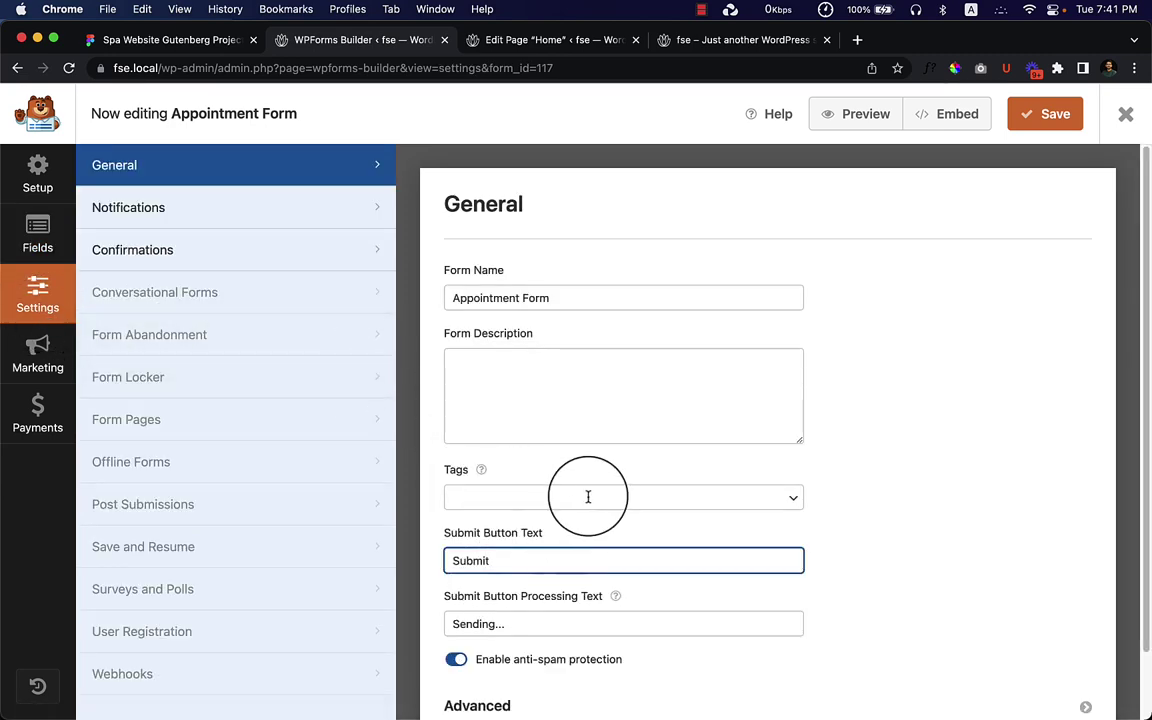
pyautogui.click(188, 42)
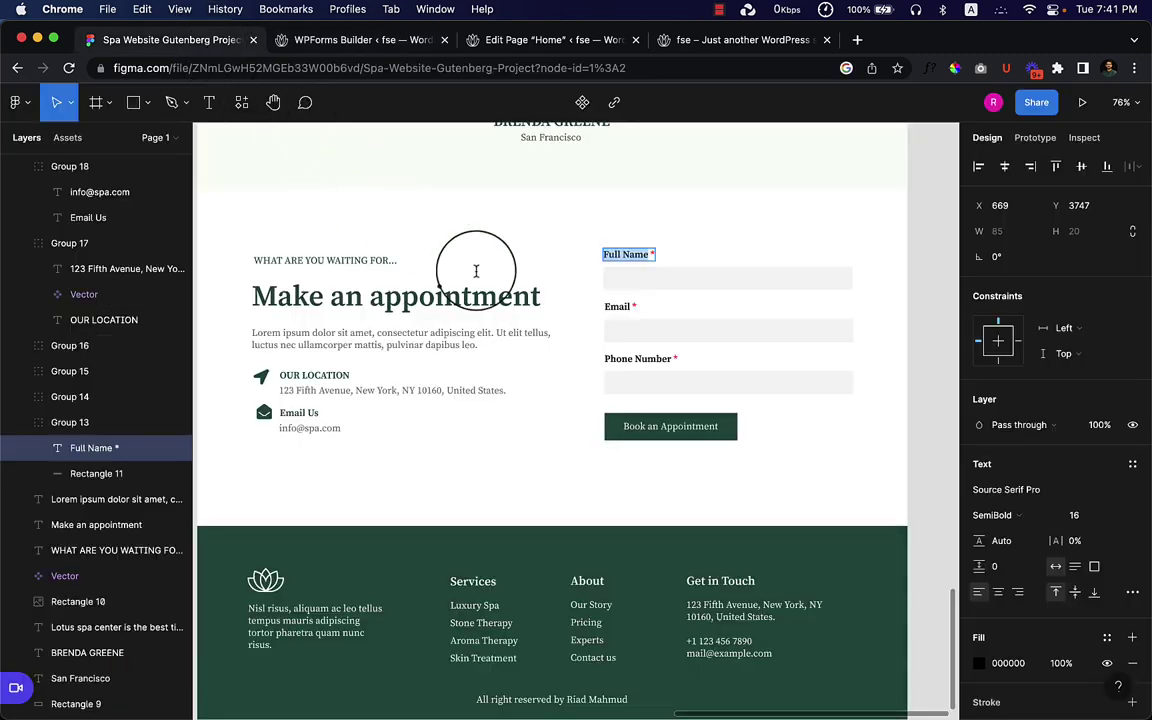
pyautogui.click(655, 428)
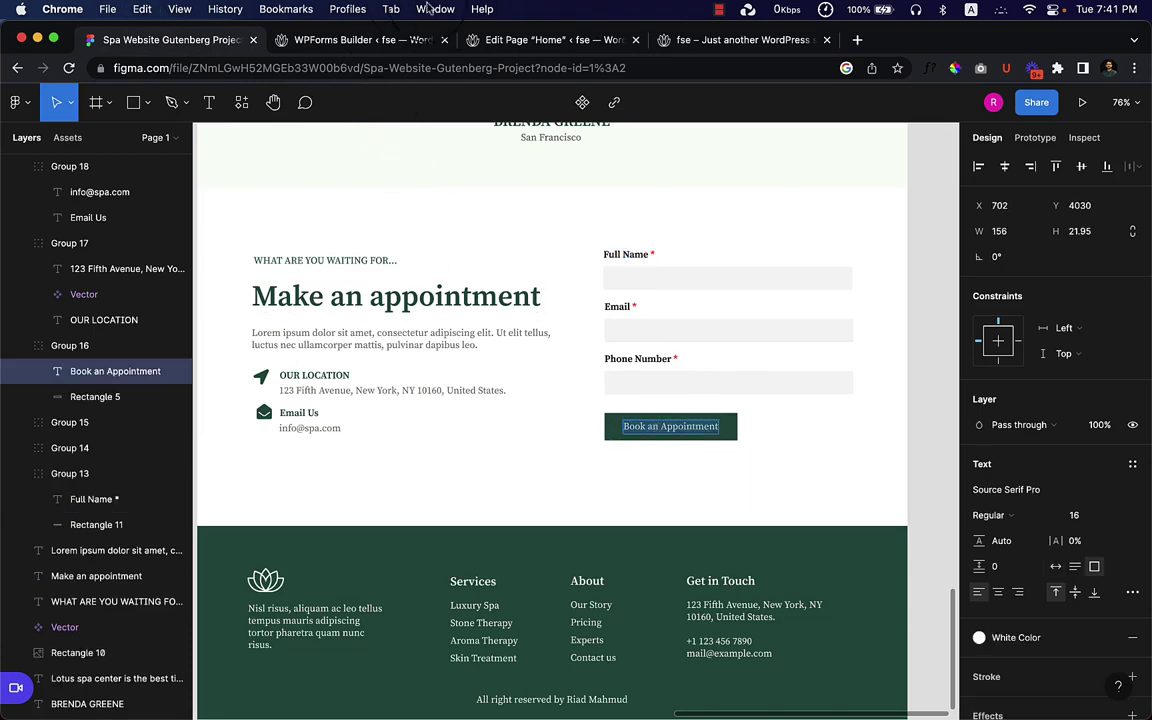
pyautogui.click(470, 40)
pyautogui.click(350, 41)
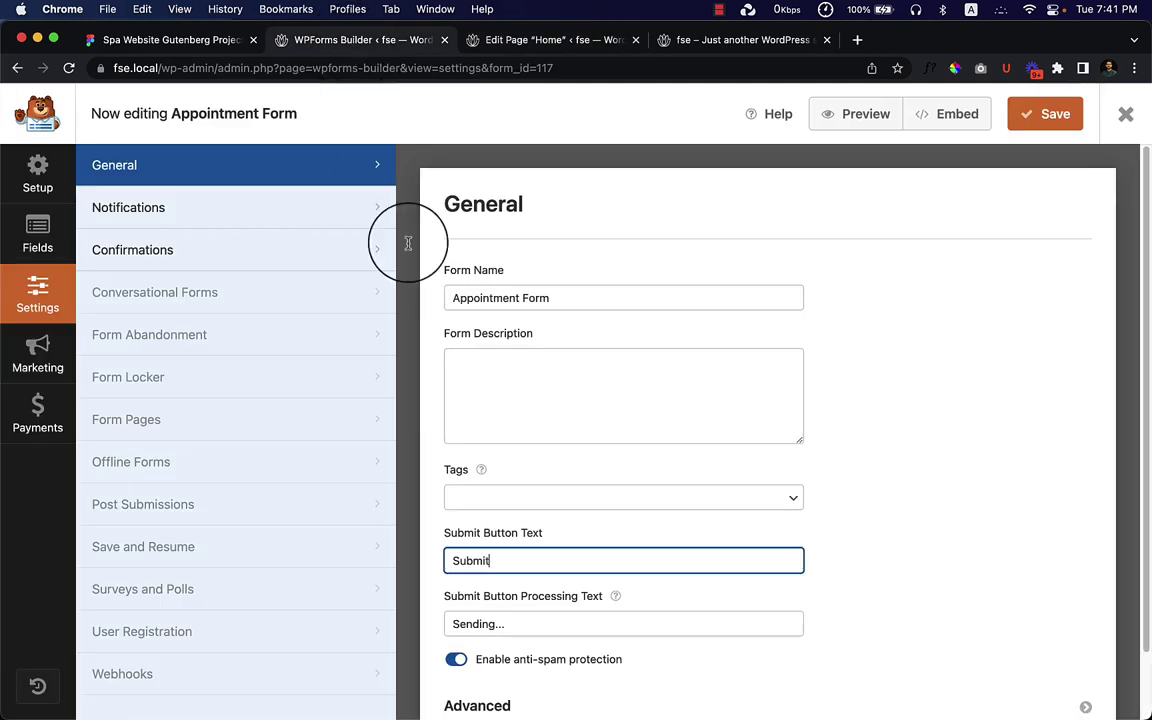
pyautogui.write('Book an Appointment')
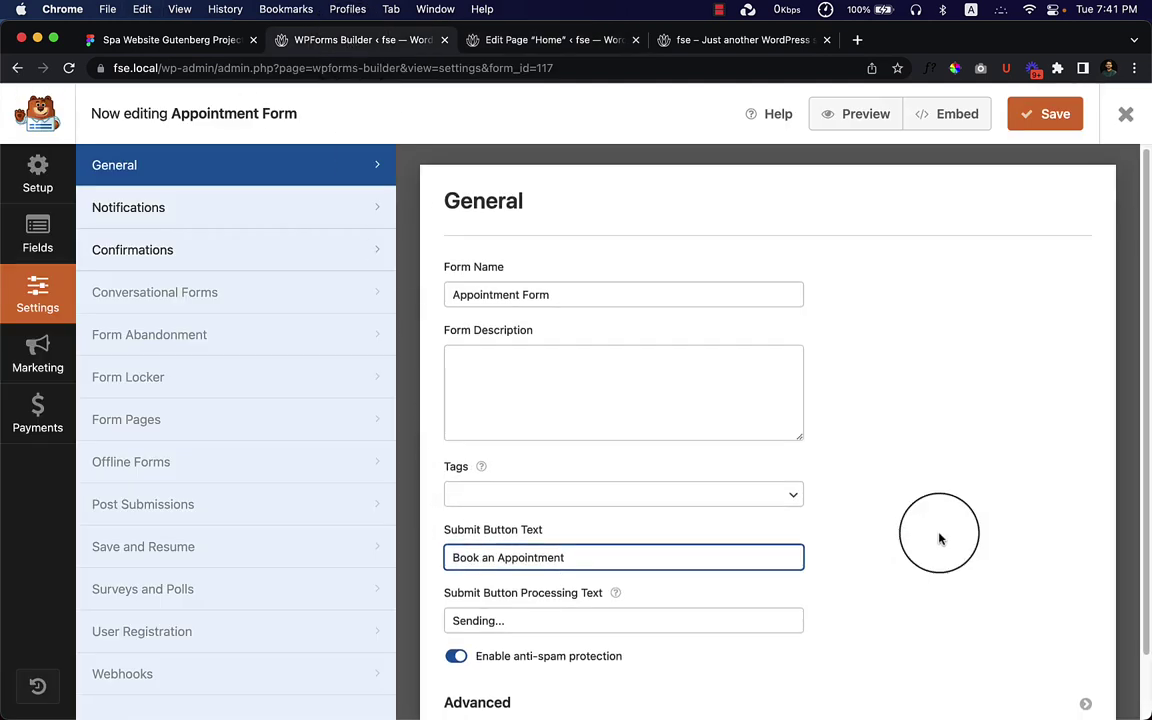
pyautogui.scroll(-2, 912, 460)
pyautogui.click(1065, 122)
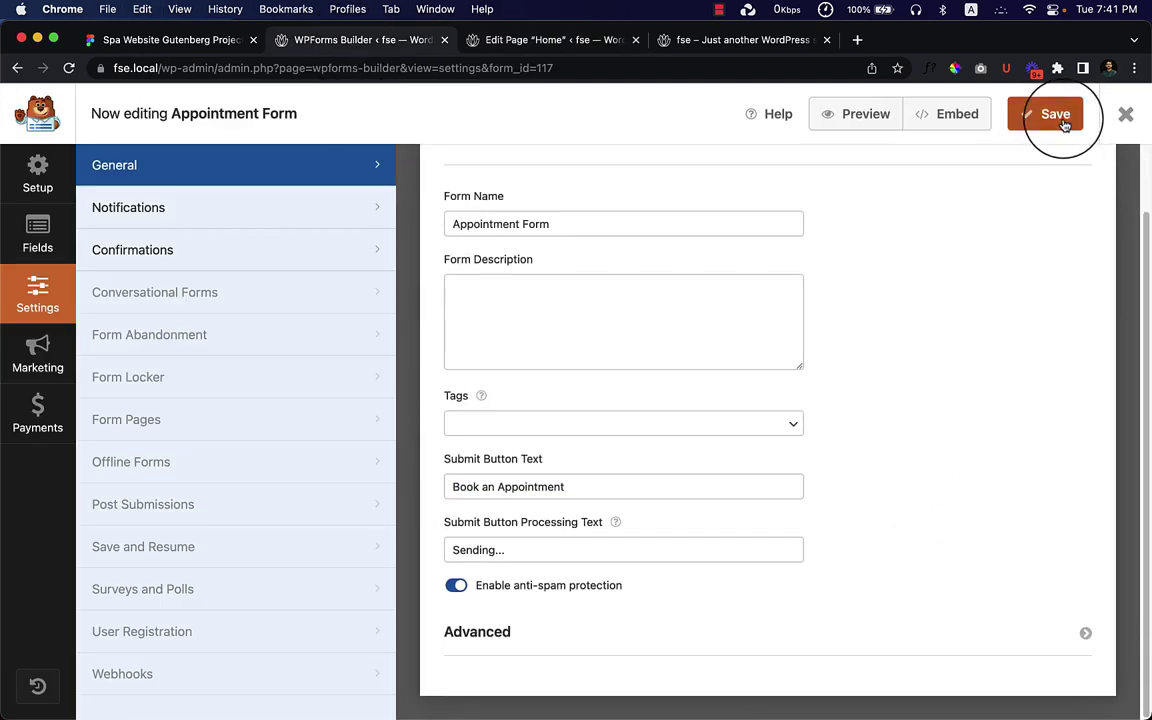
# Copy the Appointment Form's embed shortcode and close the embed dialog
pyautogui.click(940, 117)
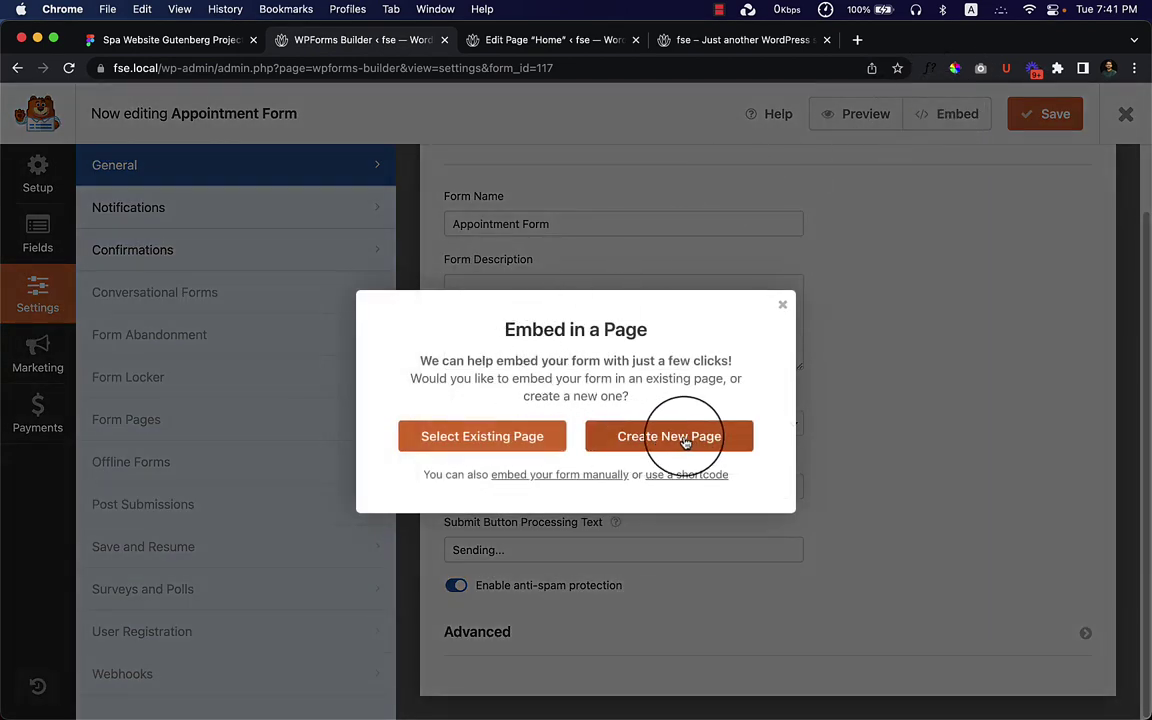
pyautogui.click(705, 474)
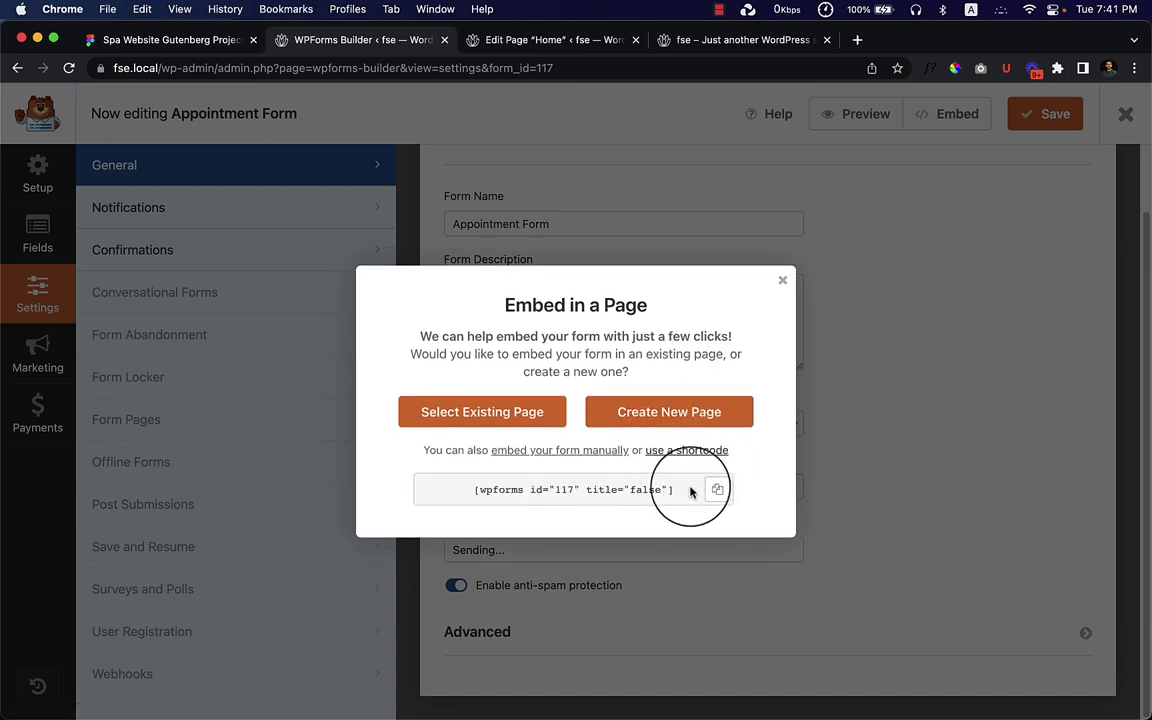
pyautogui.click(717, 489)
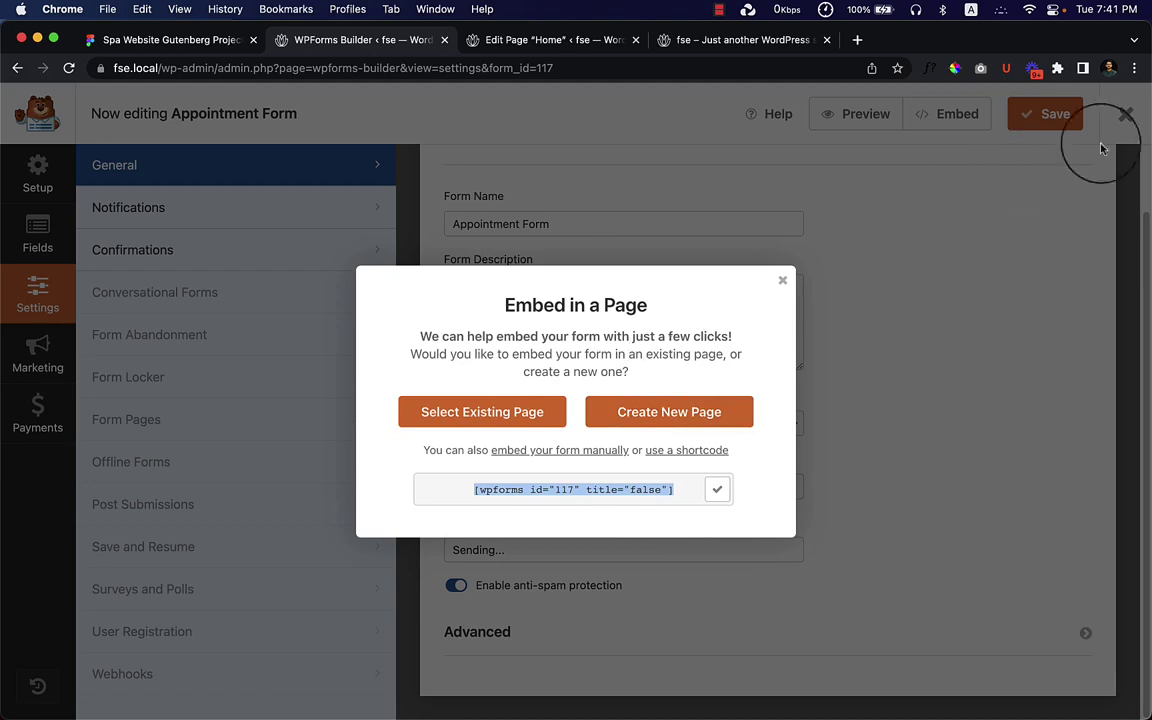
pyautogui.click(782, 279)
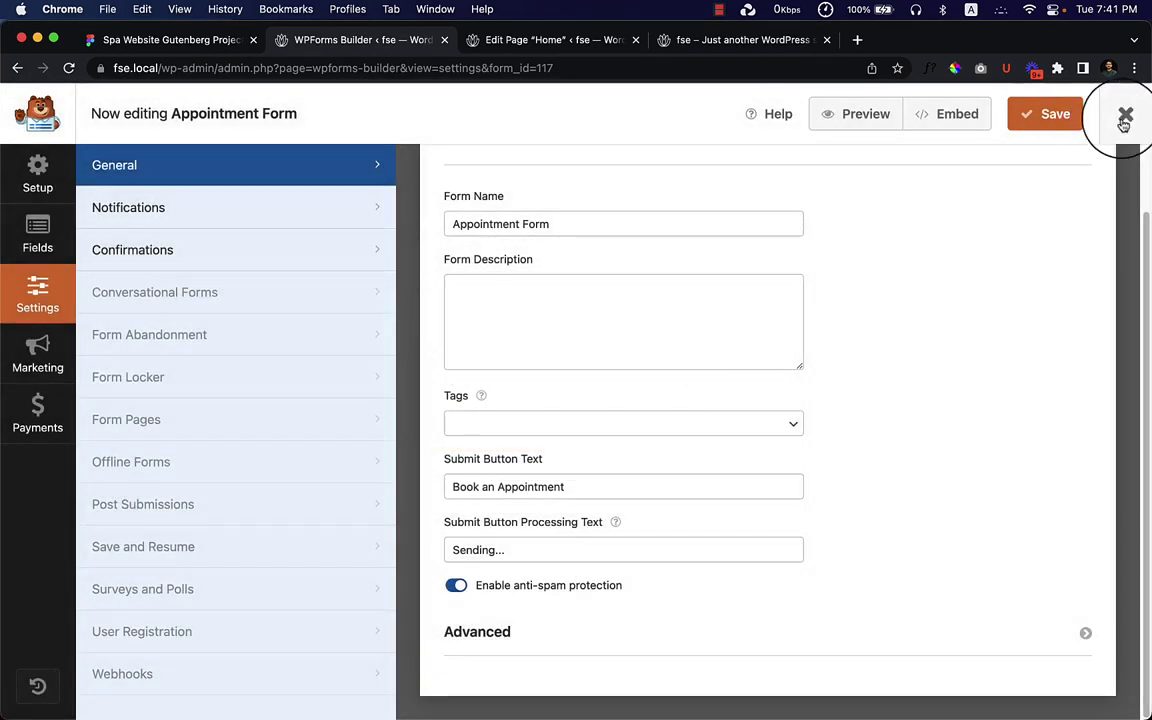
# Add a Shortcode block to the empty column of the Home page's appointment section and paste [wpforms id="117" title="false"] into it
pyautogui.click(530, 42)
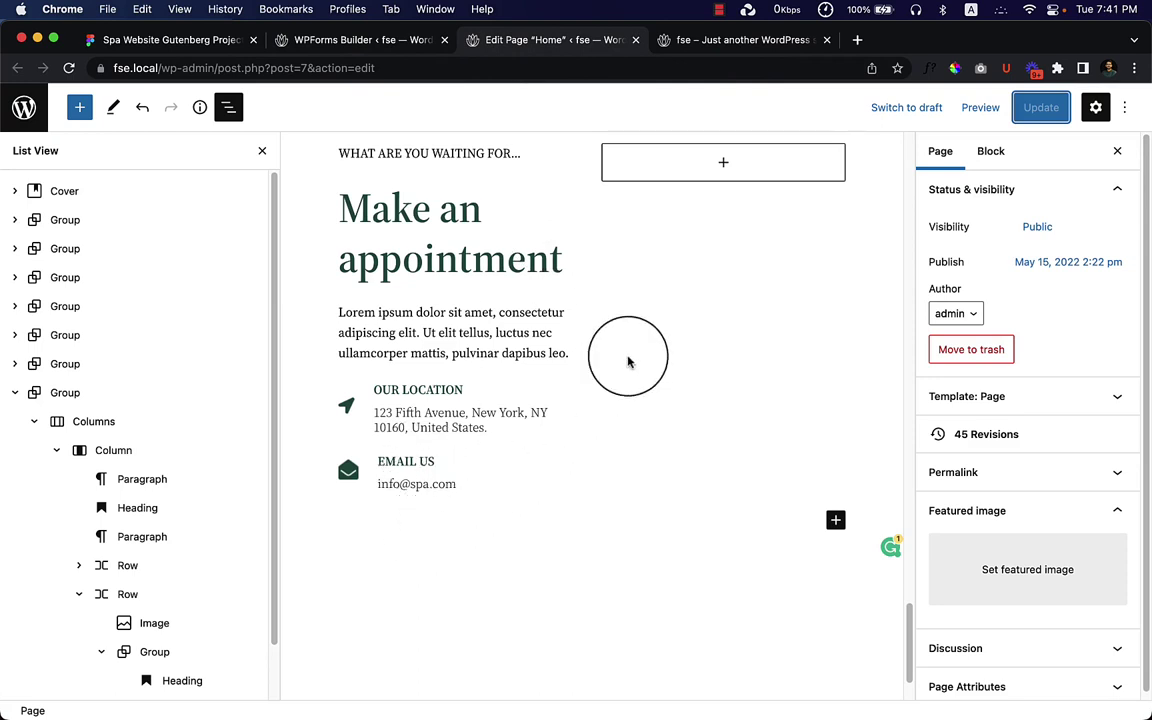
pyautogui.click(694, 303)
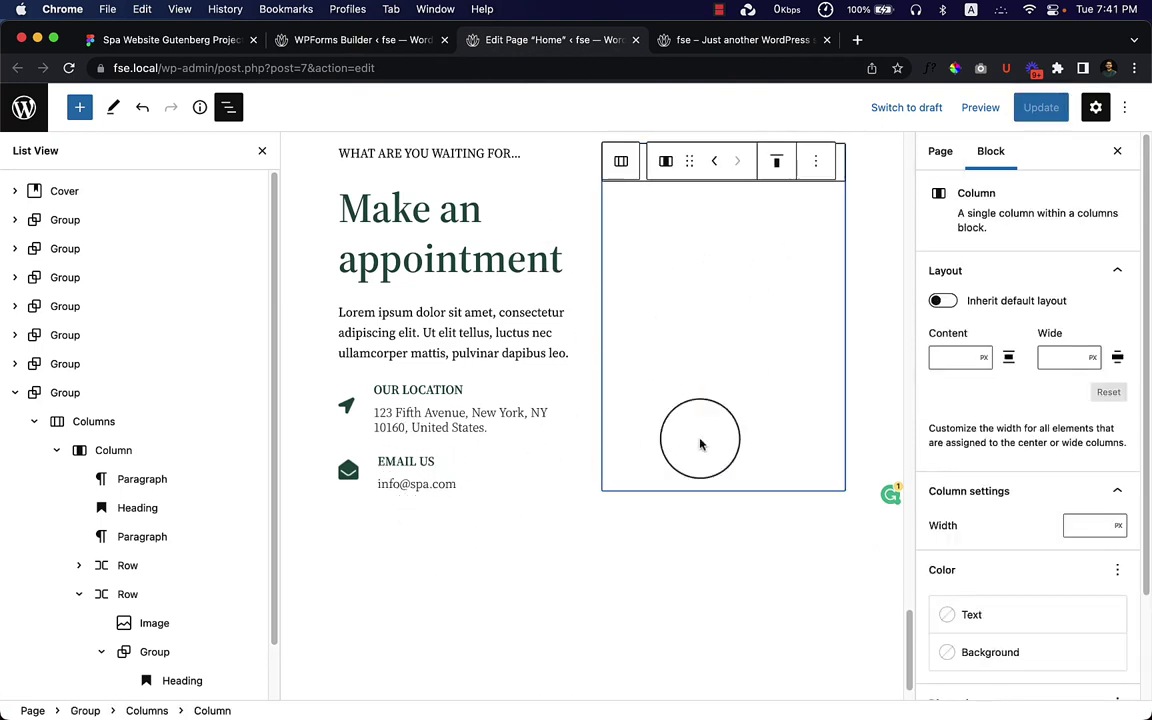
pyautogui.click(229, 107)
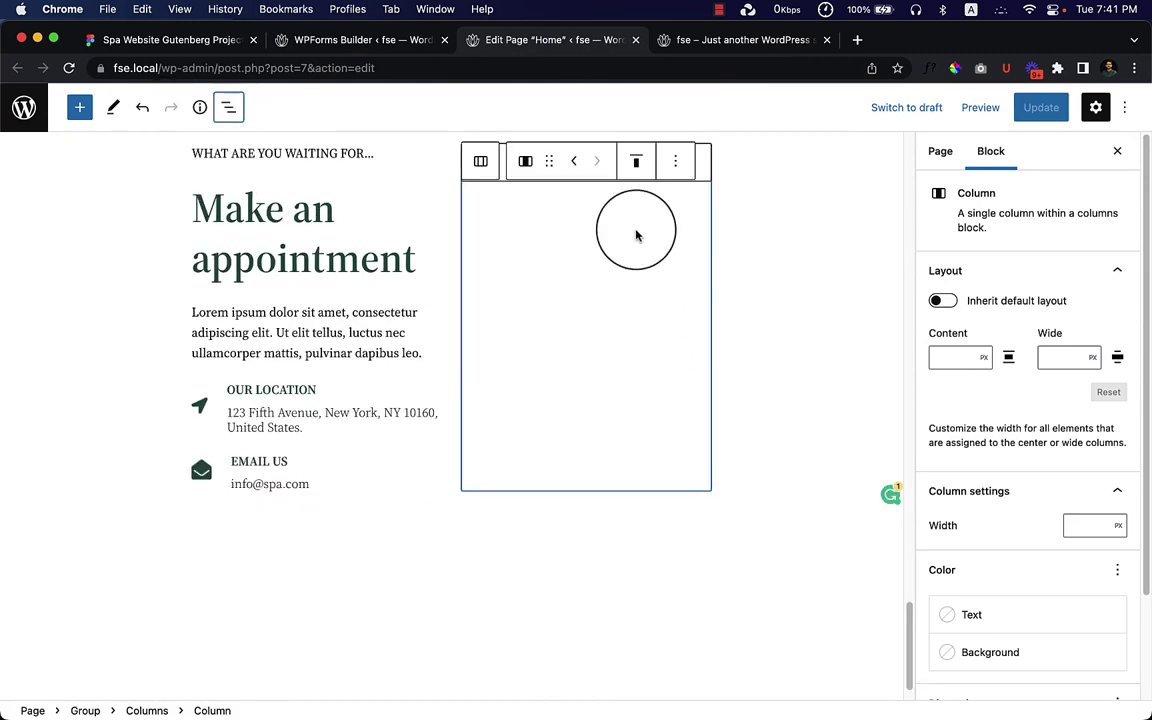
pyautogui.scroll(5, 636, 250)
pyautogui.click(575, 582)
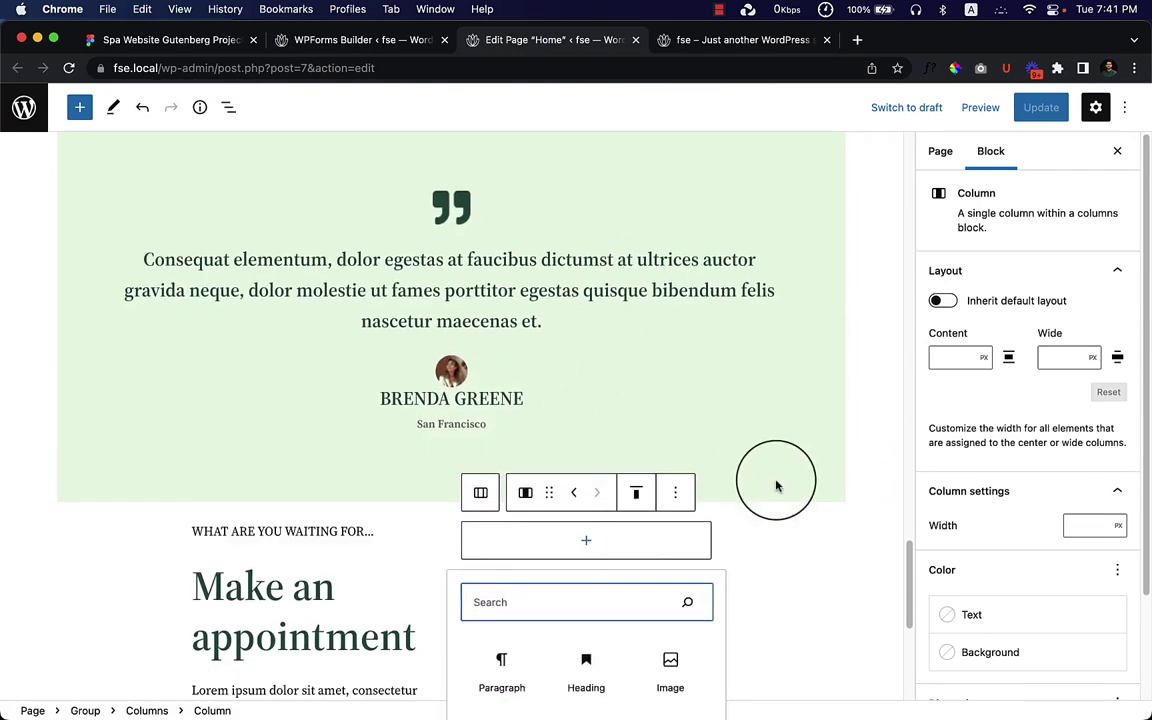
pyautogui.scroll(-2, 776, 481)
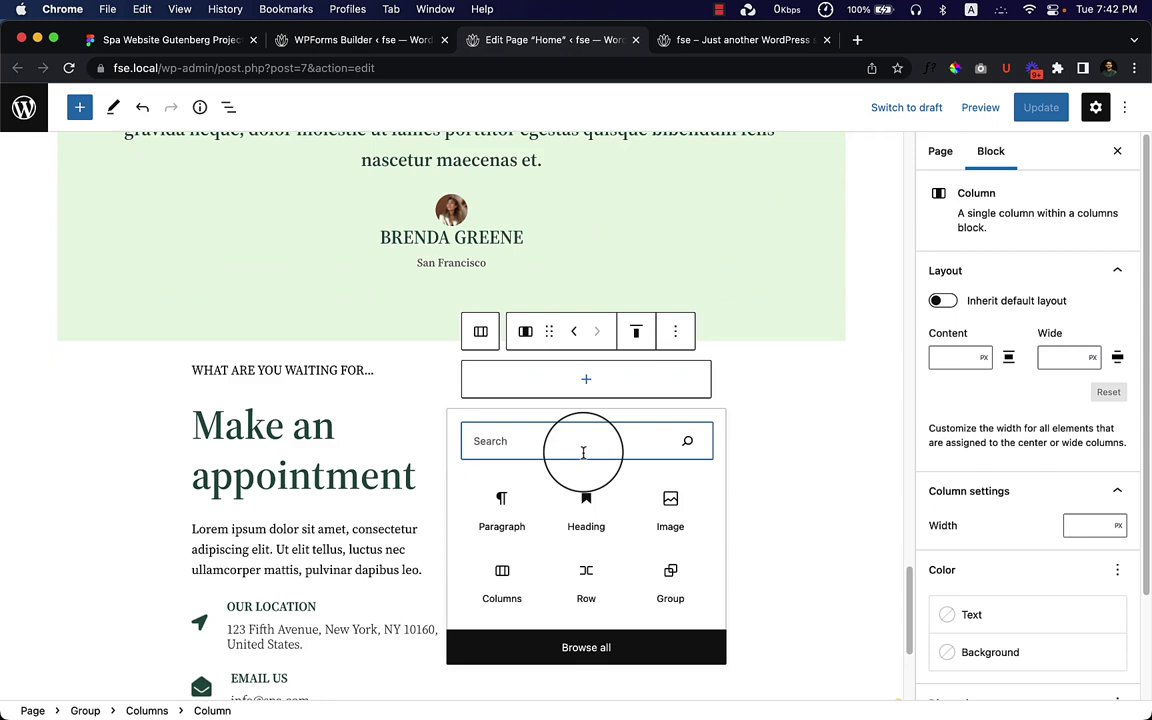
pyautogui.write('sho')
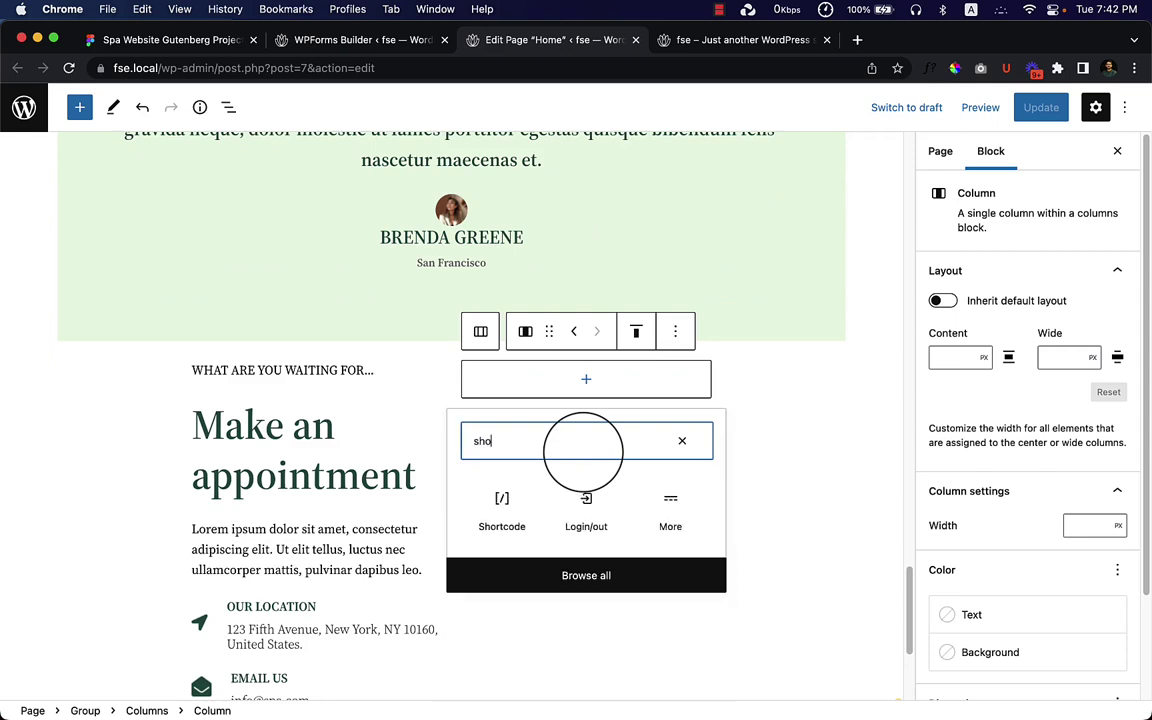
pyautogui.click(510, 483)
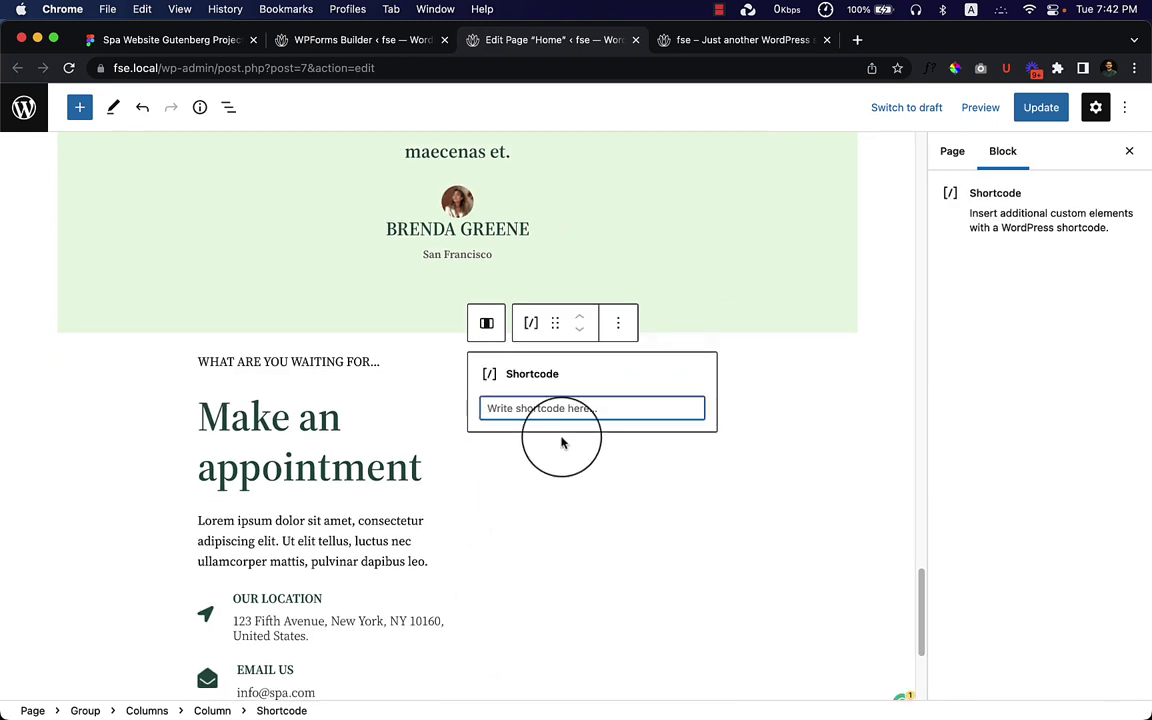
pyautogui.click(656, 507)
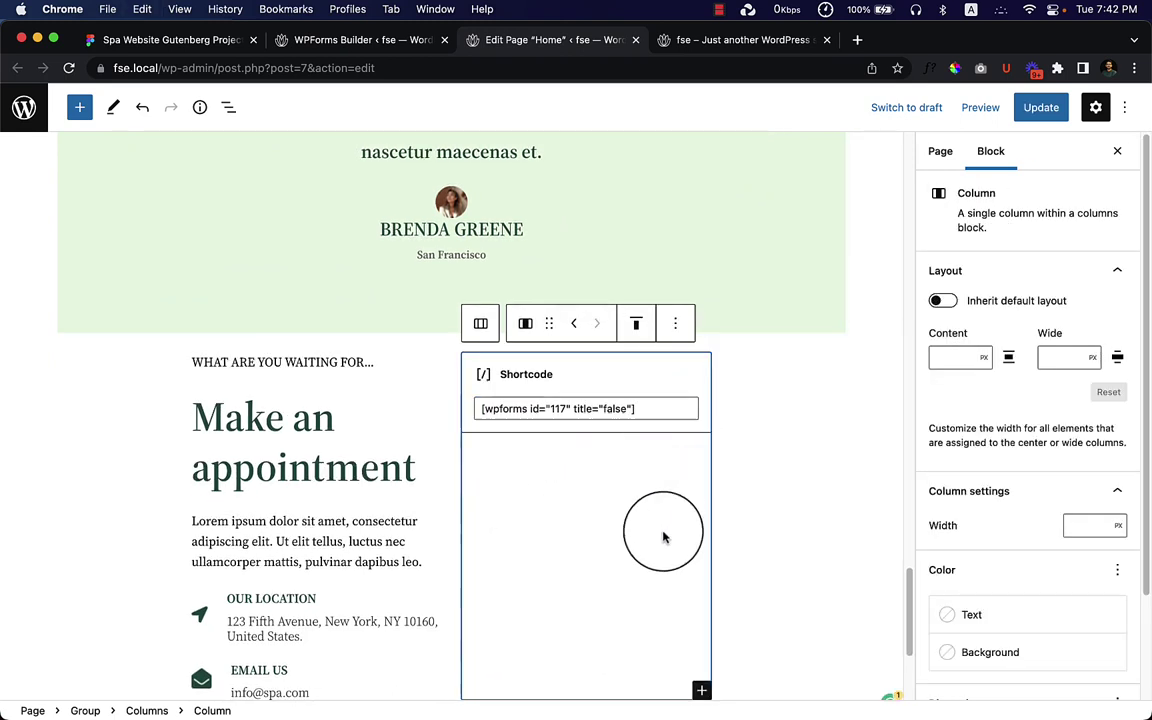
# Update the page and reload the live site to check the form embedded by shortcode
pyautogui.click(1041, 110)
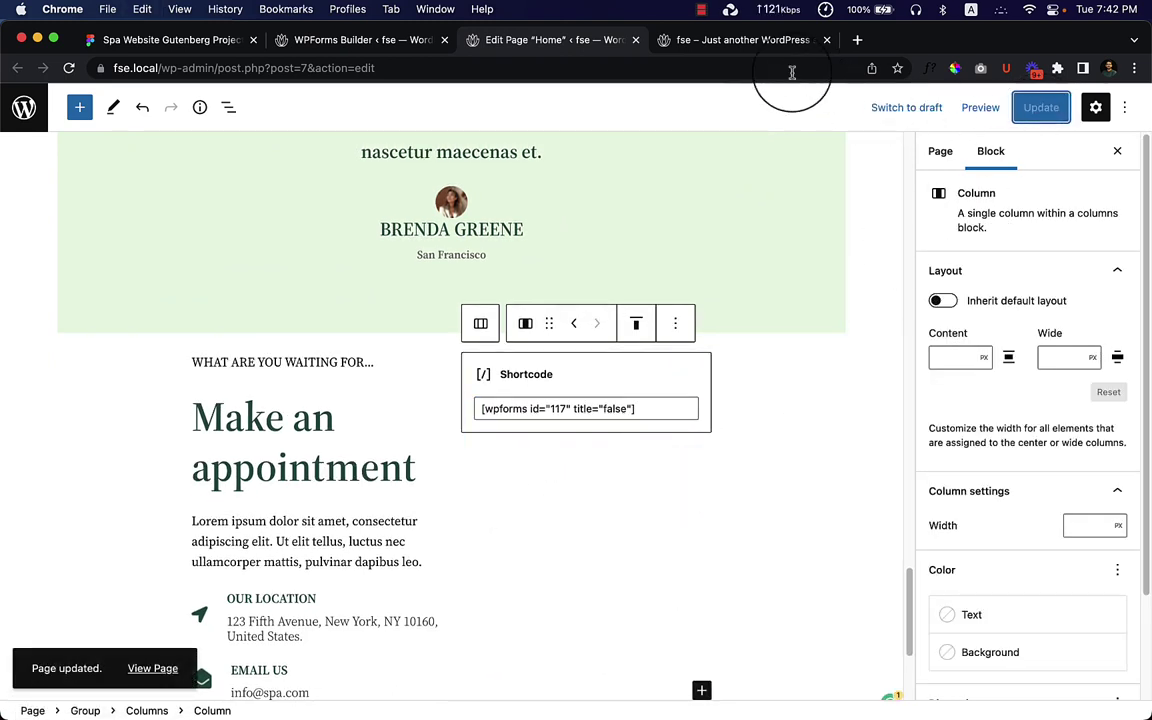
pyautogui.click(740, 40)
pyautogui.rightClick(681, 370)
pyautogui.click(725, 420)
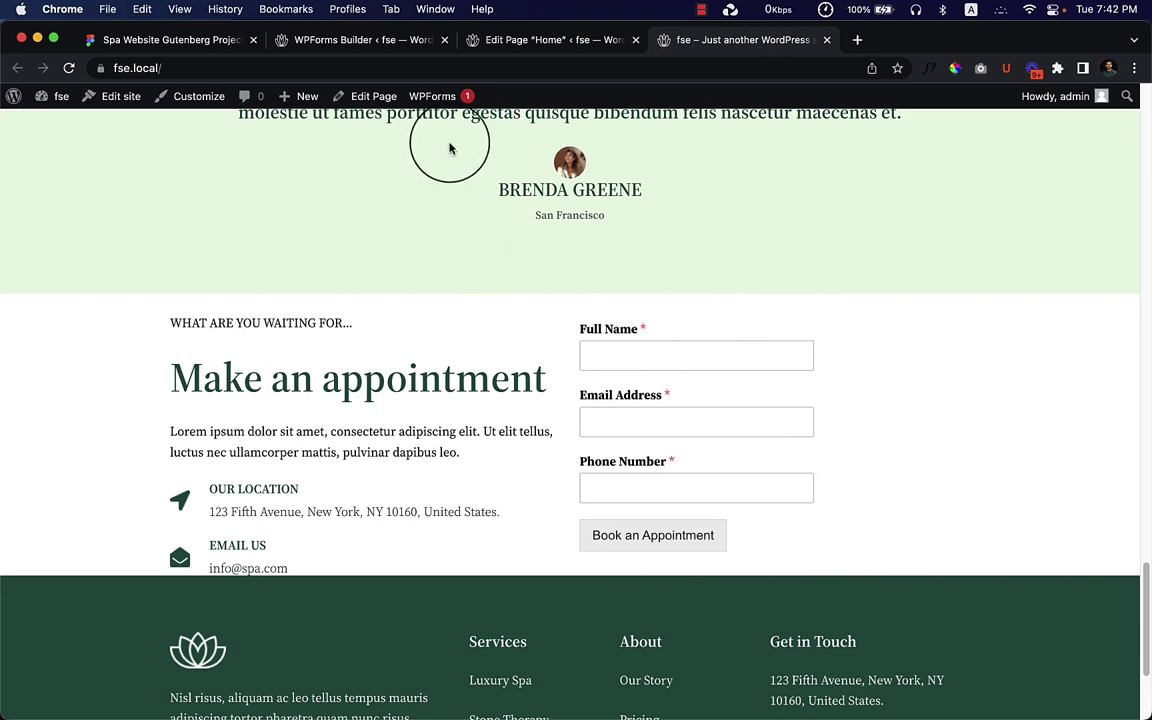
# Remove the column holding the shortcode and duplicate the remaining "Make an appointment" column
pyautogui.click(503, 42)
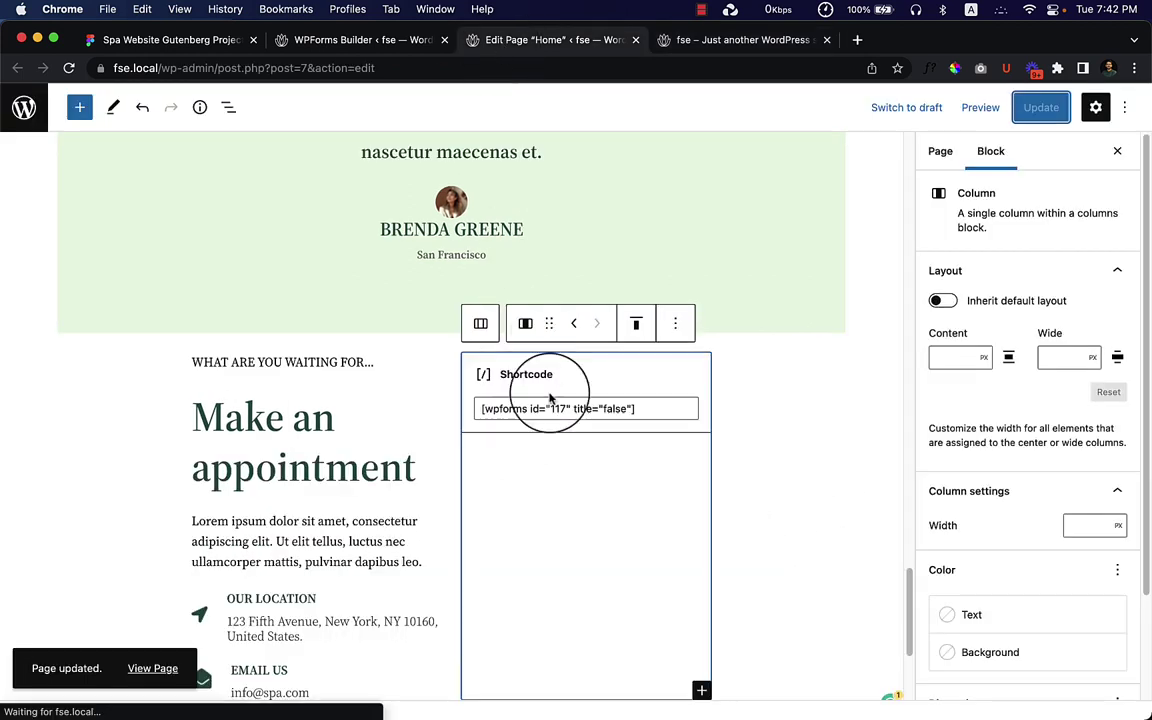
pyautogui.click(677, 325)
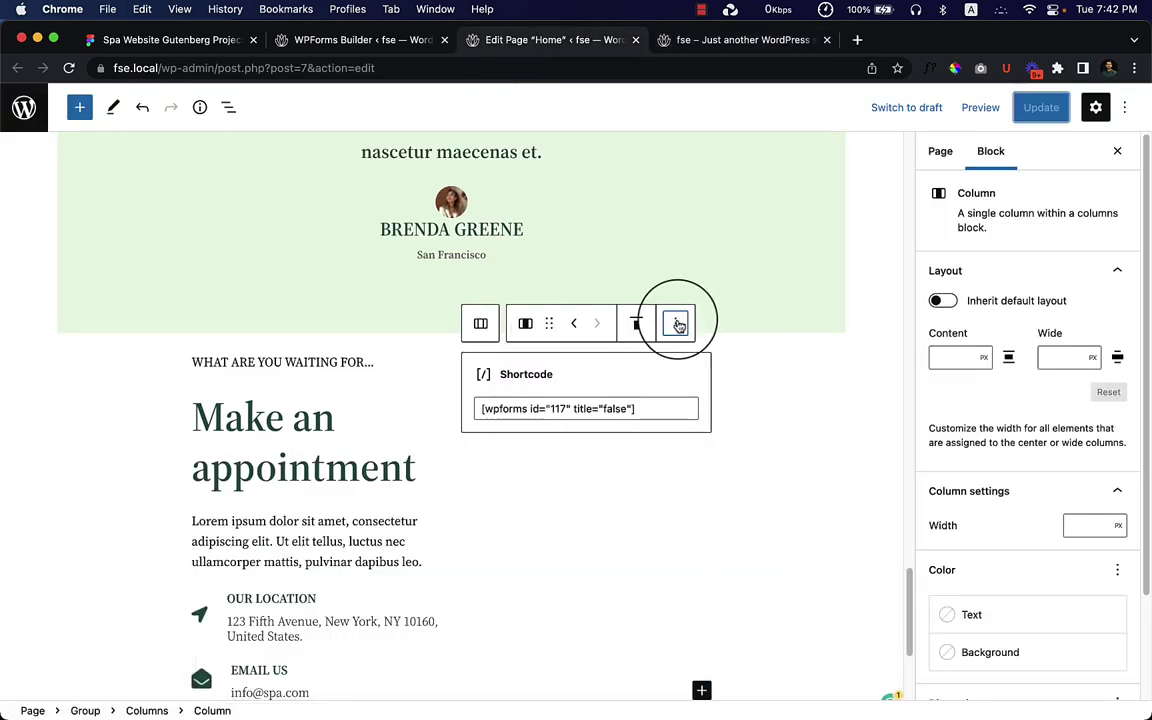
pyautogui.click(668, 575)
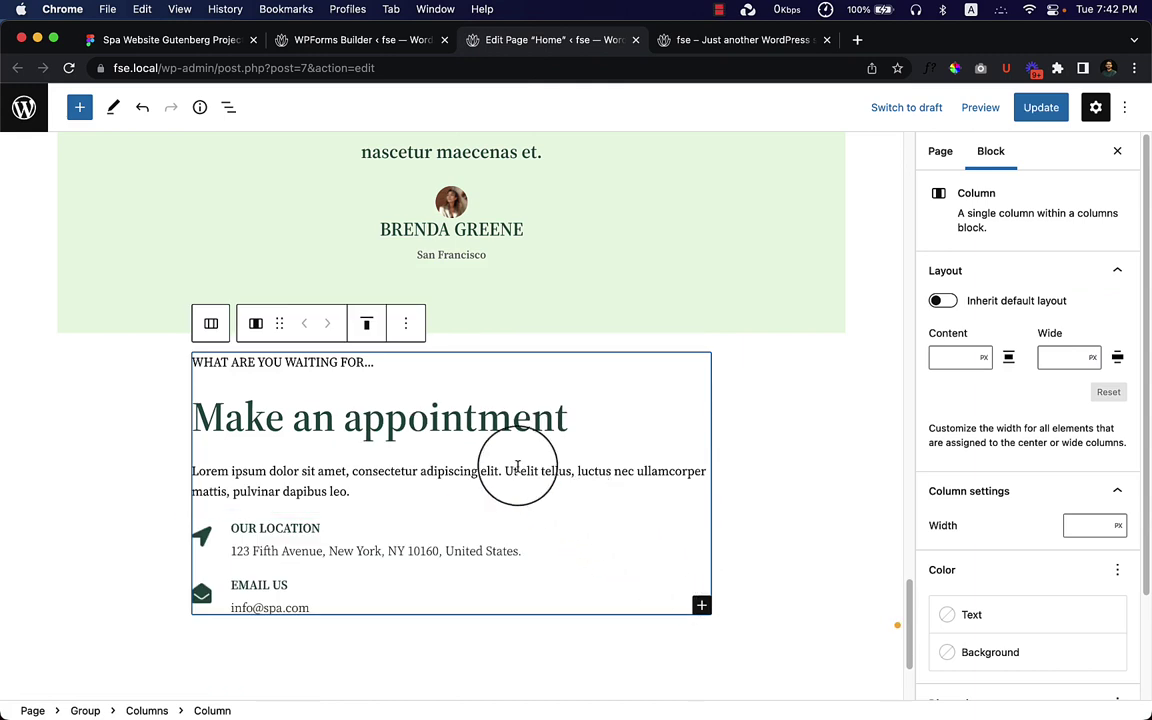
pyautogui.click(406, 323)
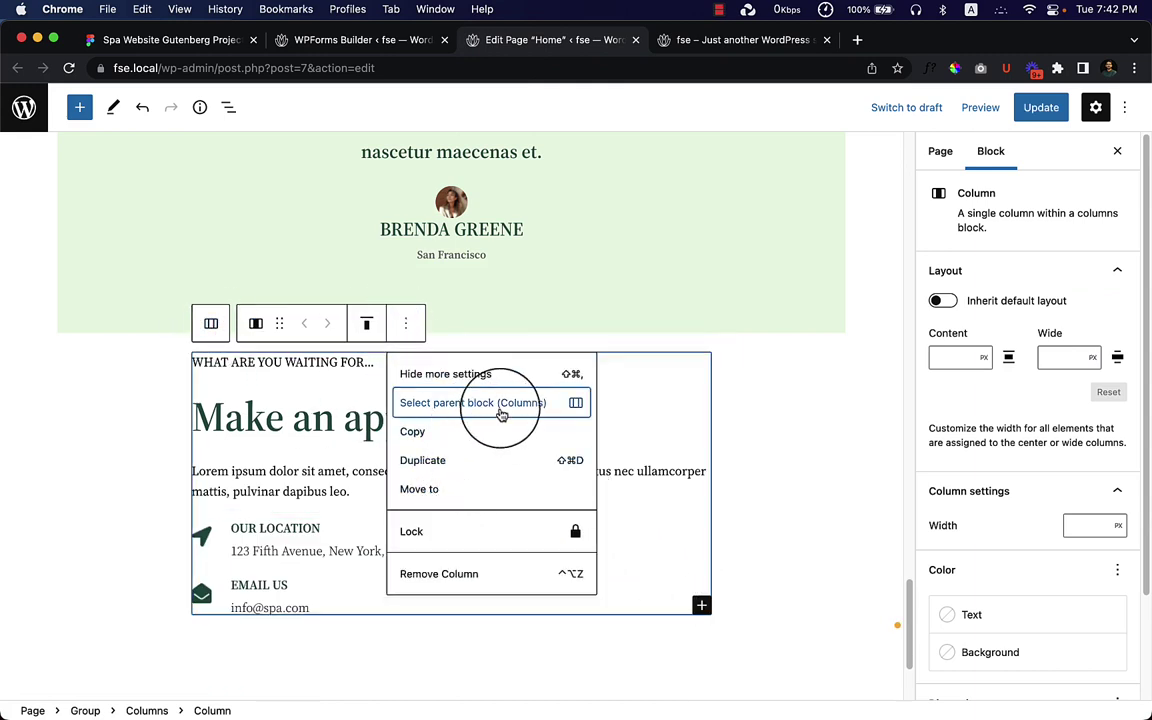
pyautogui.click(465, 470)
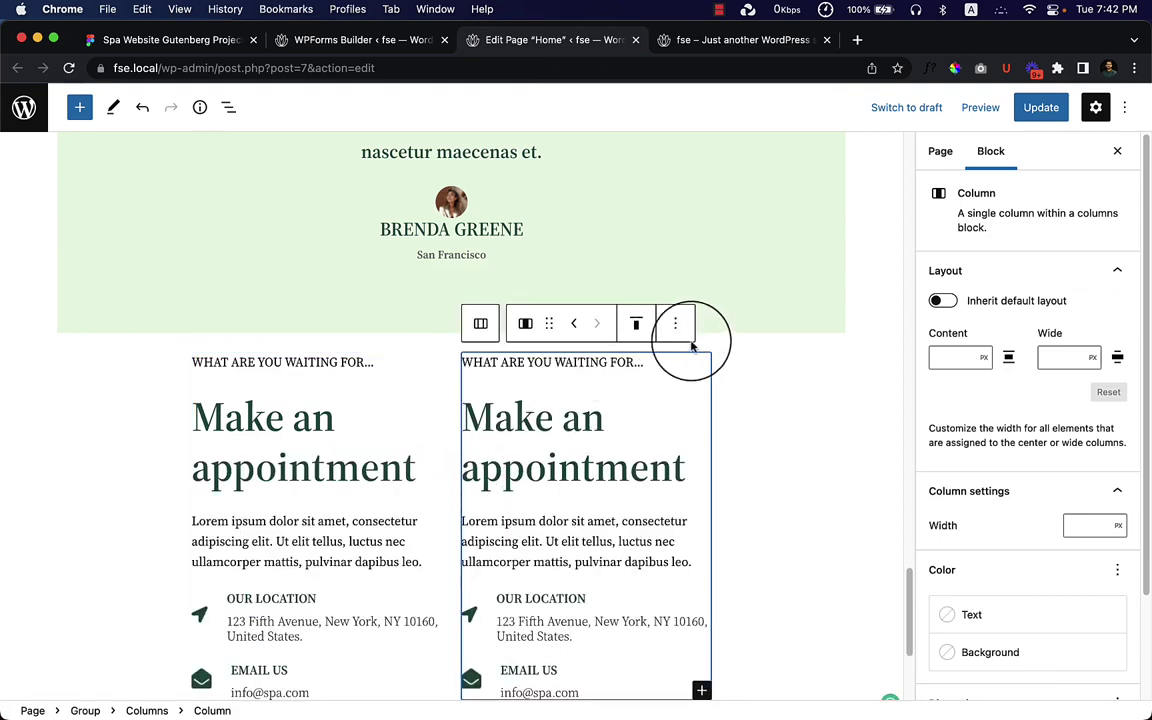
# Remove all five blocks from the duplicated column to leave it empty, and update the page
pyautogui.click(605, 692)
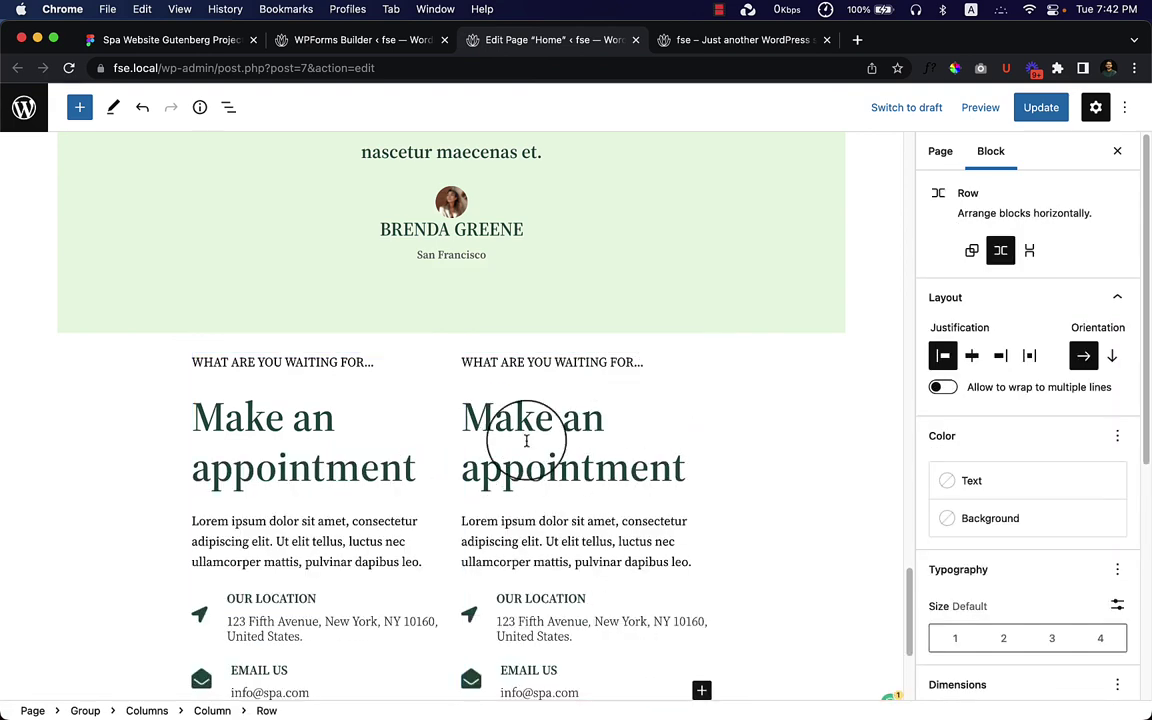
pyautogui.moveTo(463, 368); pyautogui.dragTo(628, 688)
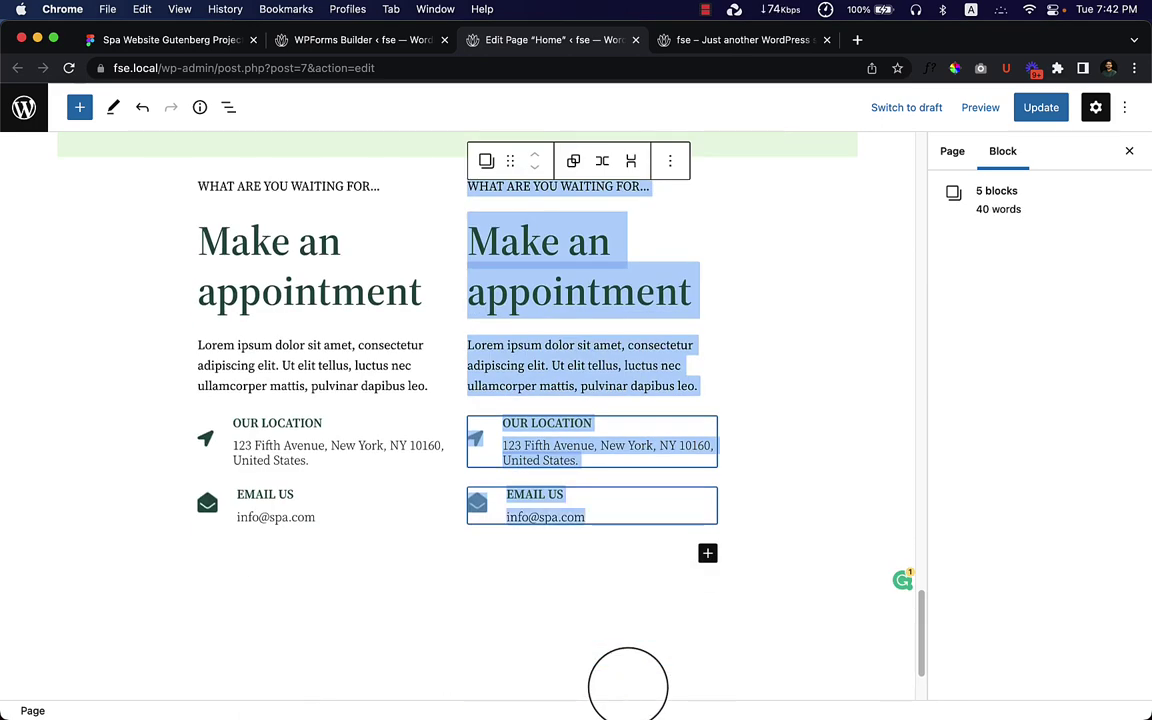
pyautogui.click(670, 162)
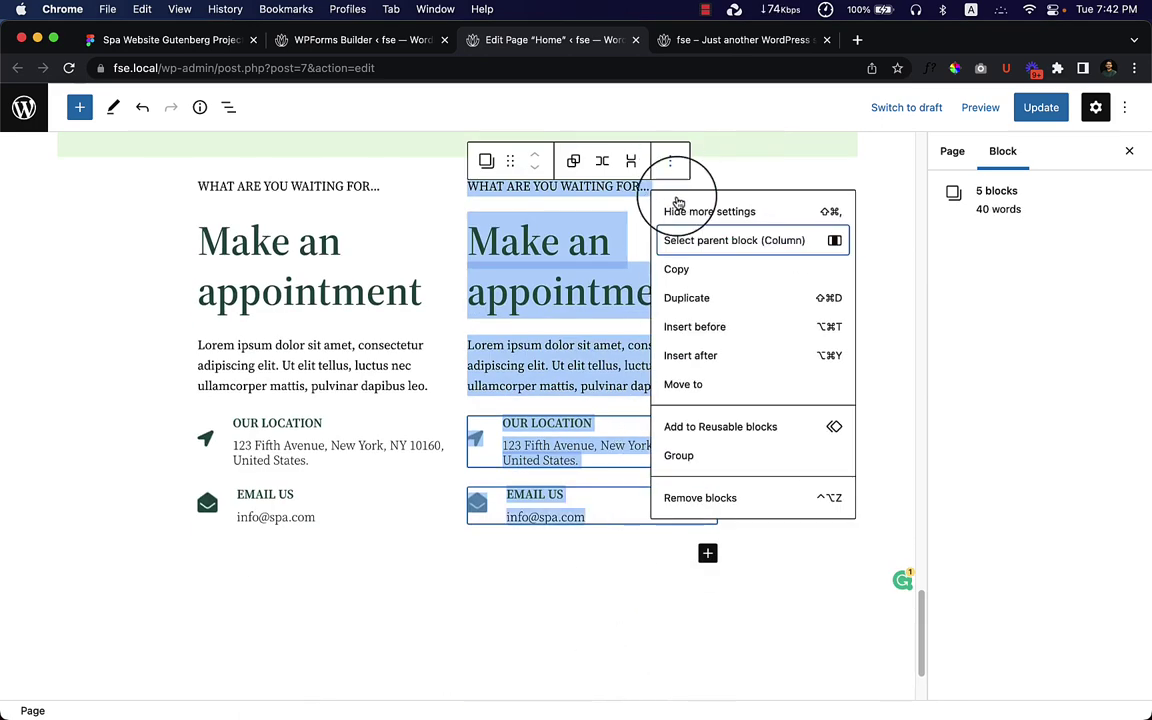
pyautogui.click(676, 495)
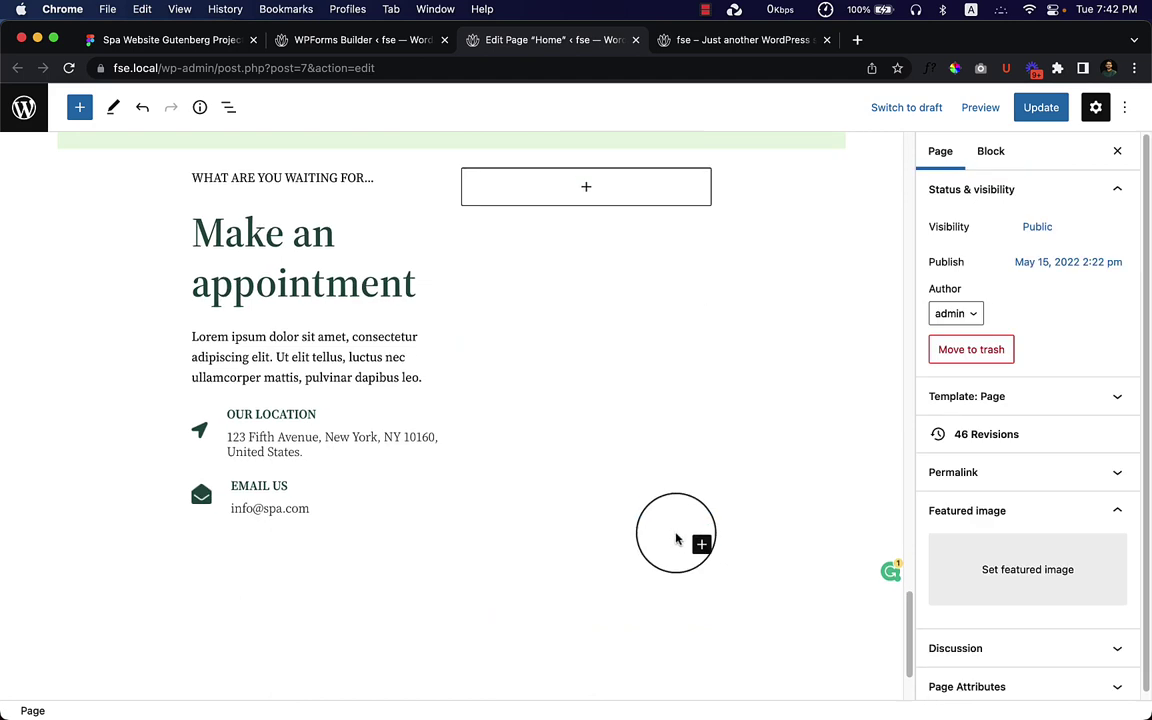
pyautogui.click(590, 190)
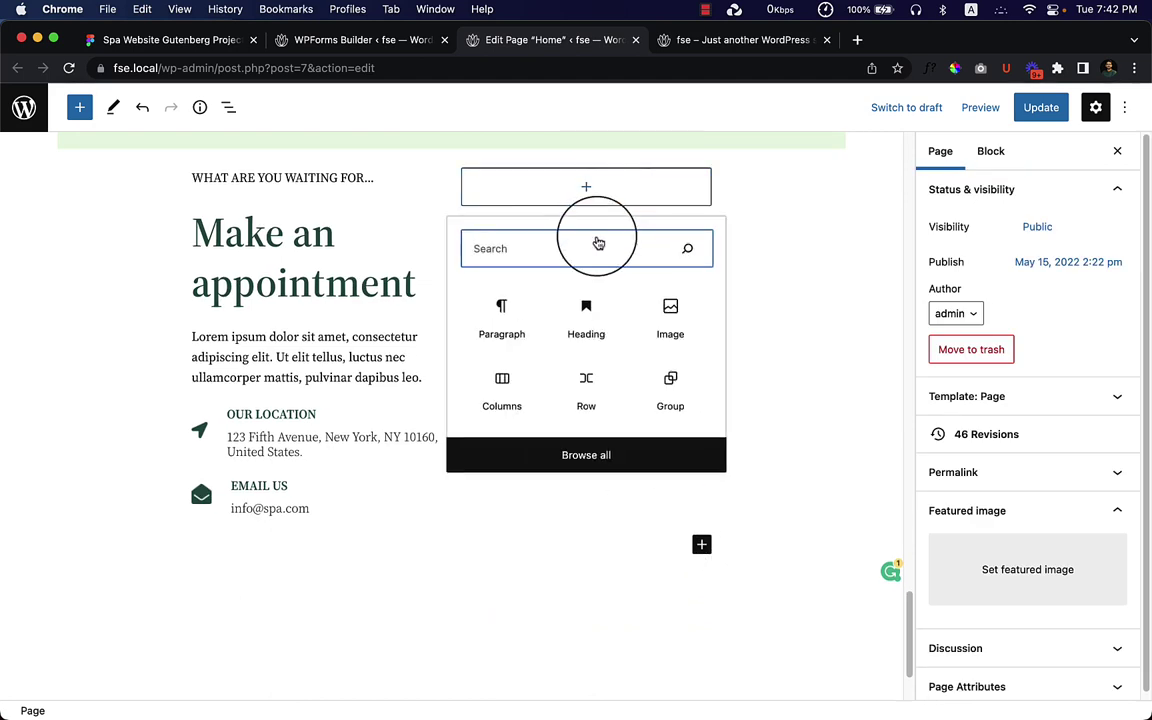
pyautogui.click(1050, 108)
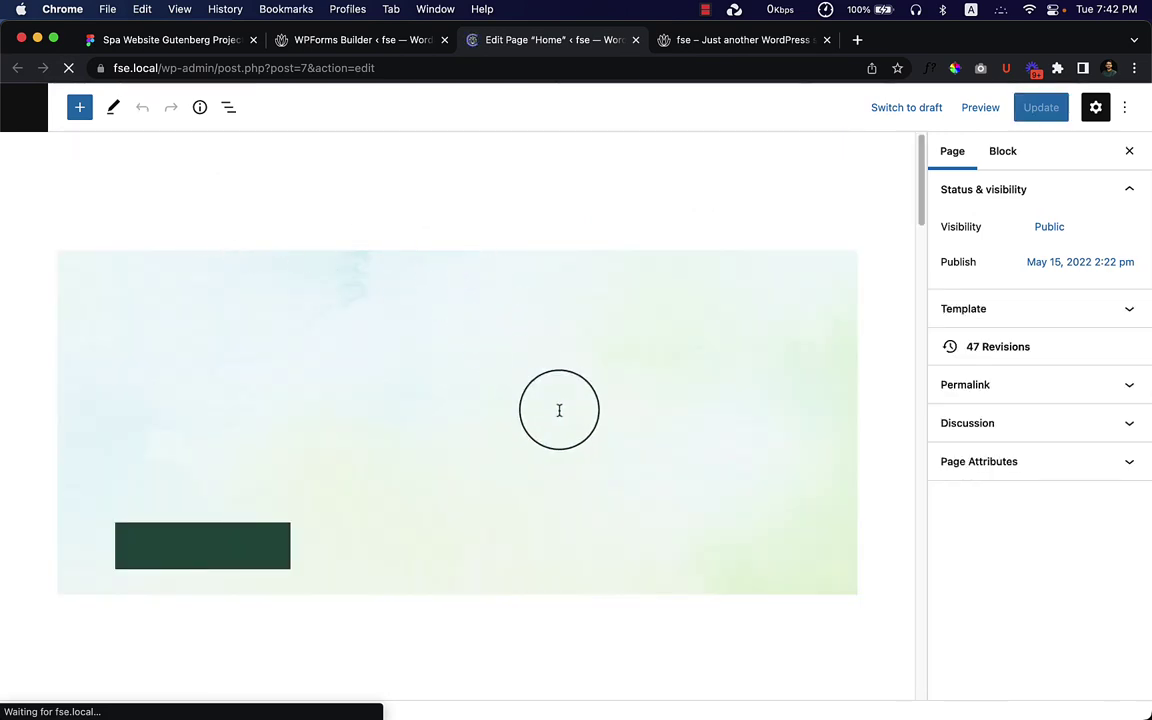
# Insert a WPForms block in the empty column beside "Make an appointment" and choose Appointment Form as its form
pyautogui.scroll(-15, 645, 507)
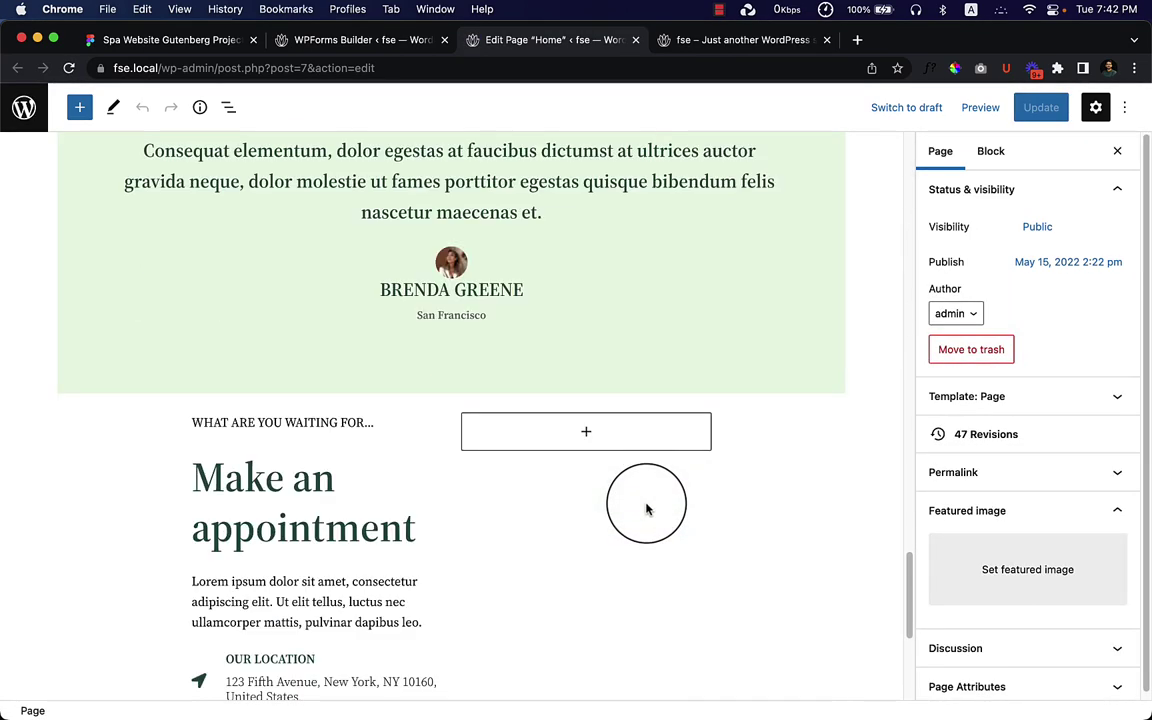
pyautogui.click(601, 443)
pyautogui.write('wpform')
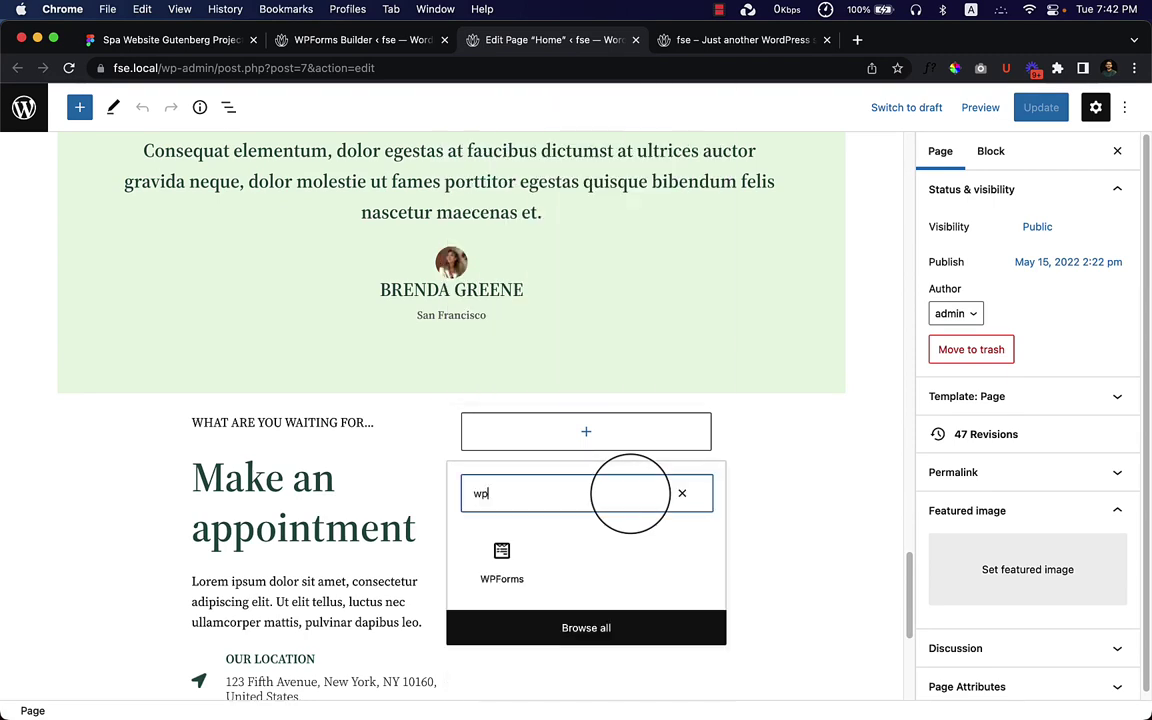
pyautogui.click(506, 572)
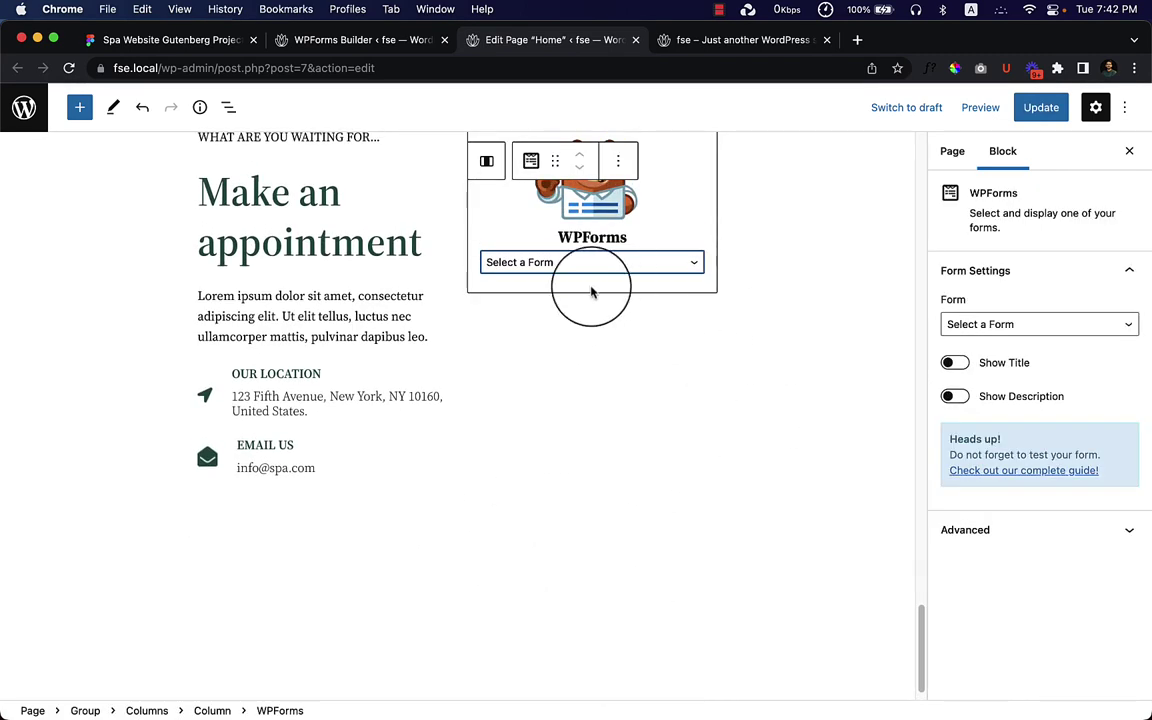
pyautogui.scroll(1, 663, 463)
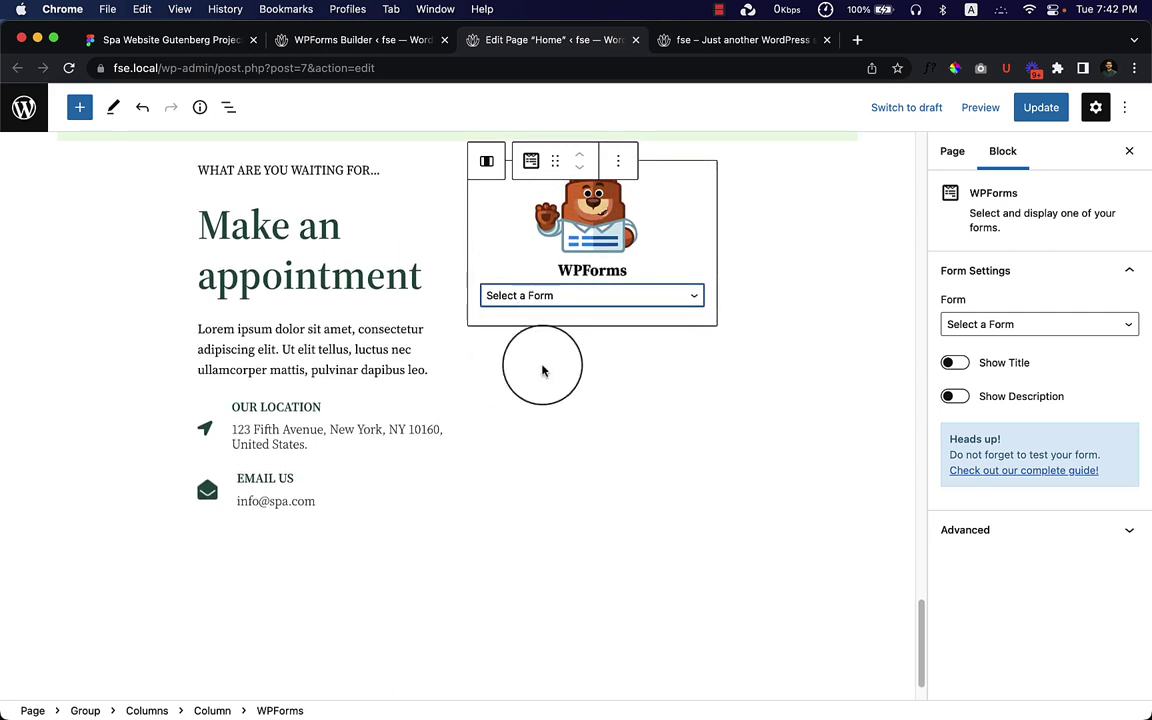
pyautogui.click(600, 296)
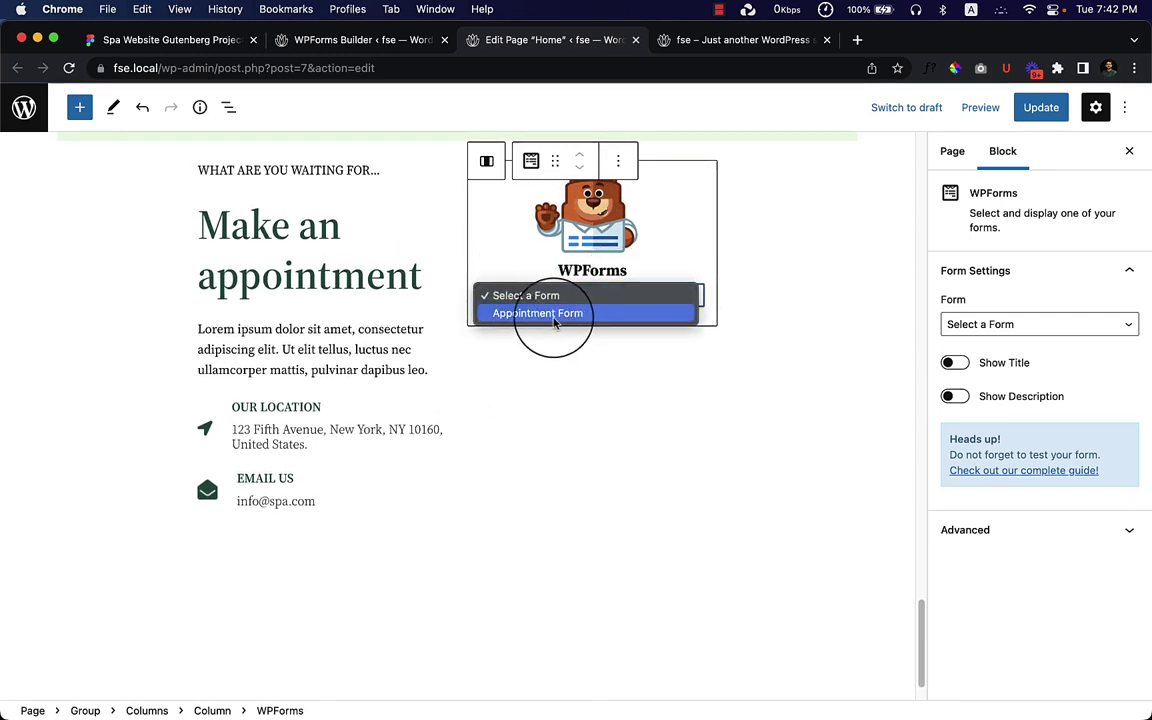
pyautogui.click(553, 318)
pyautogui.scroll(4, 650, 400)
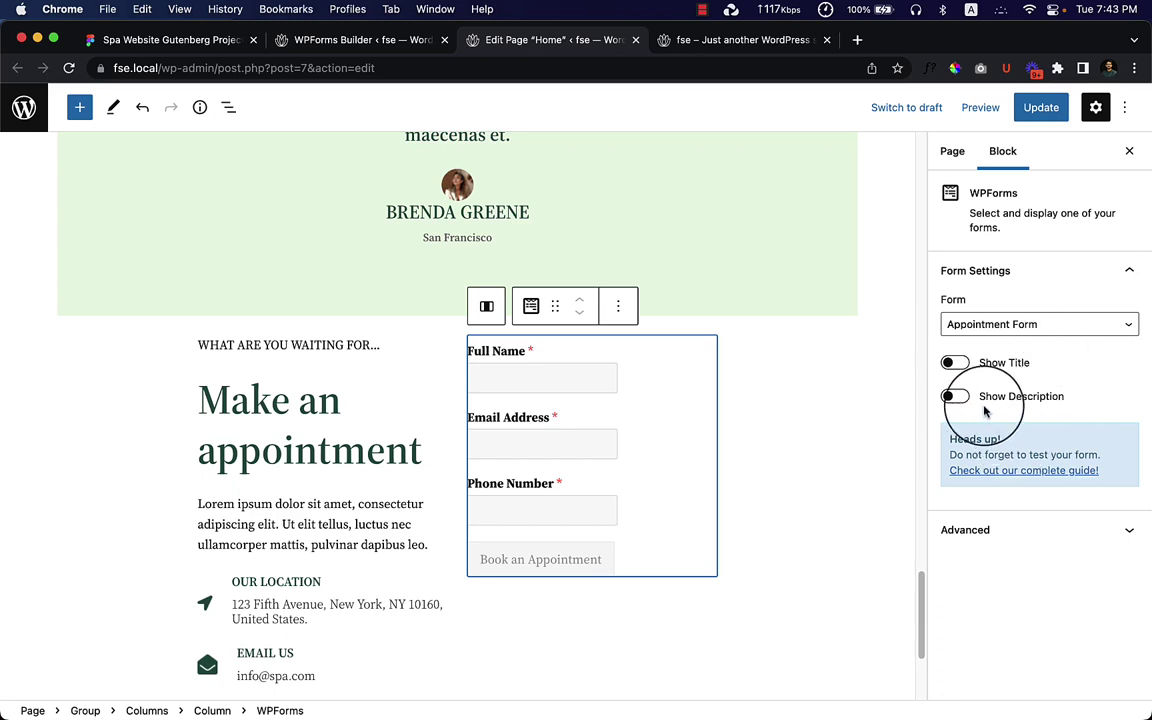
# Update the Home page and reload the live site to check the appointment section with its form
pyautogui.click(1034, 110)
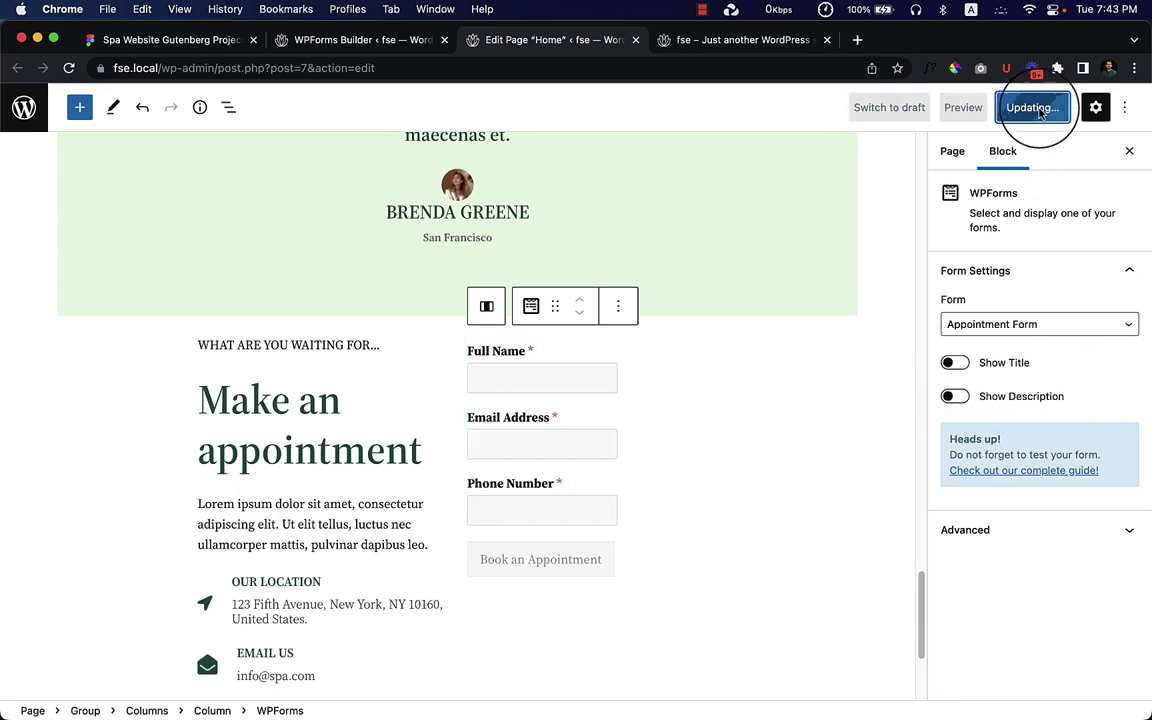
pyautogui.click(803, 41)
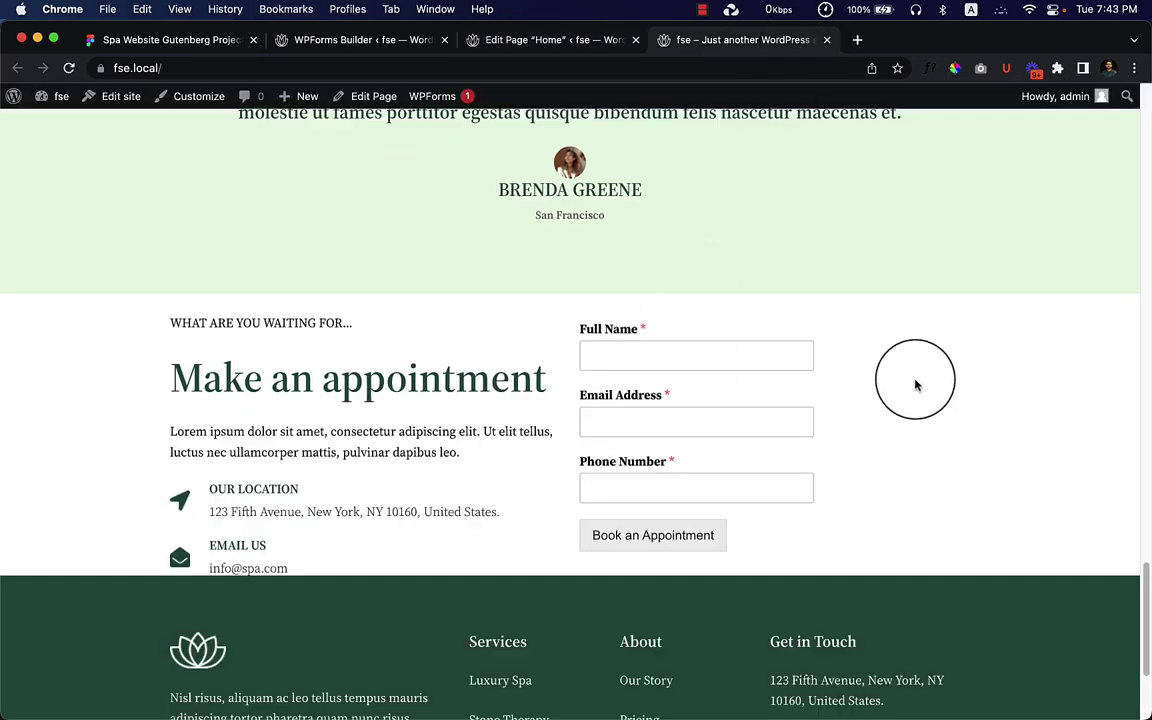
pyautogui.rightClick(910, 380)
pyautogui.click(925, 428)
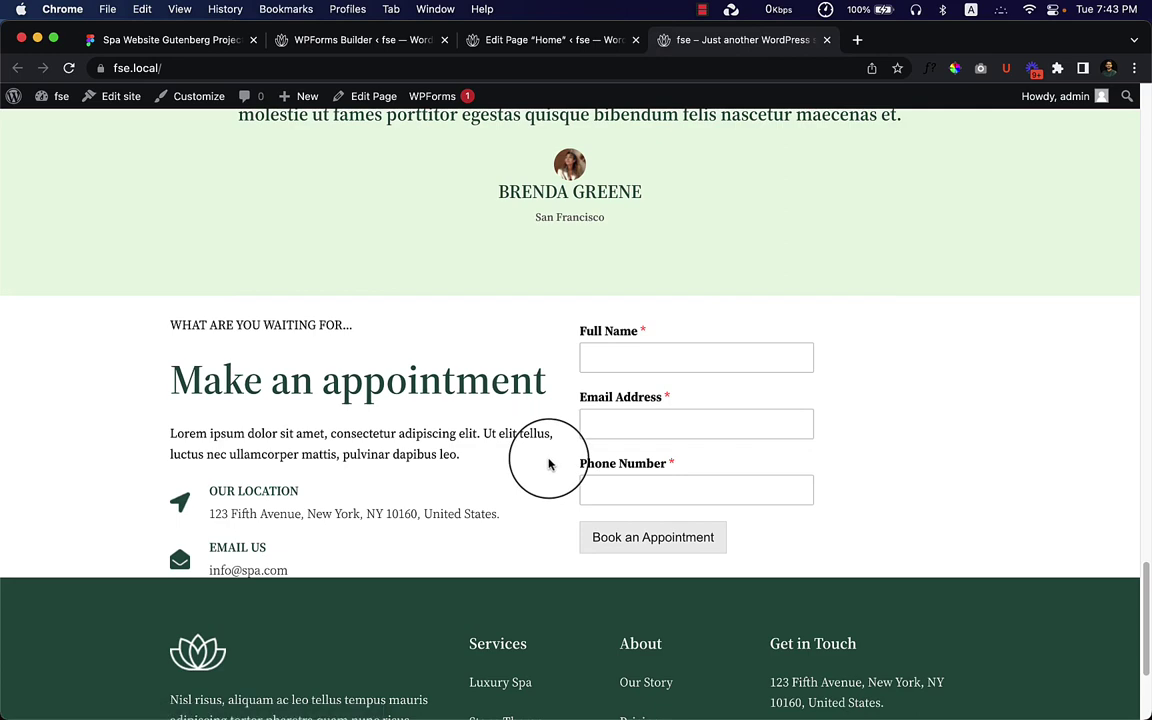
pyautogui.scroll(-2, 548, 463)
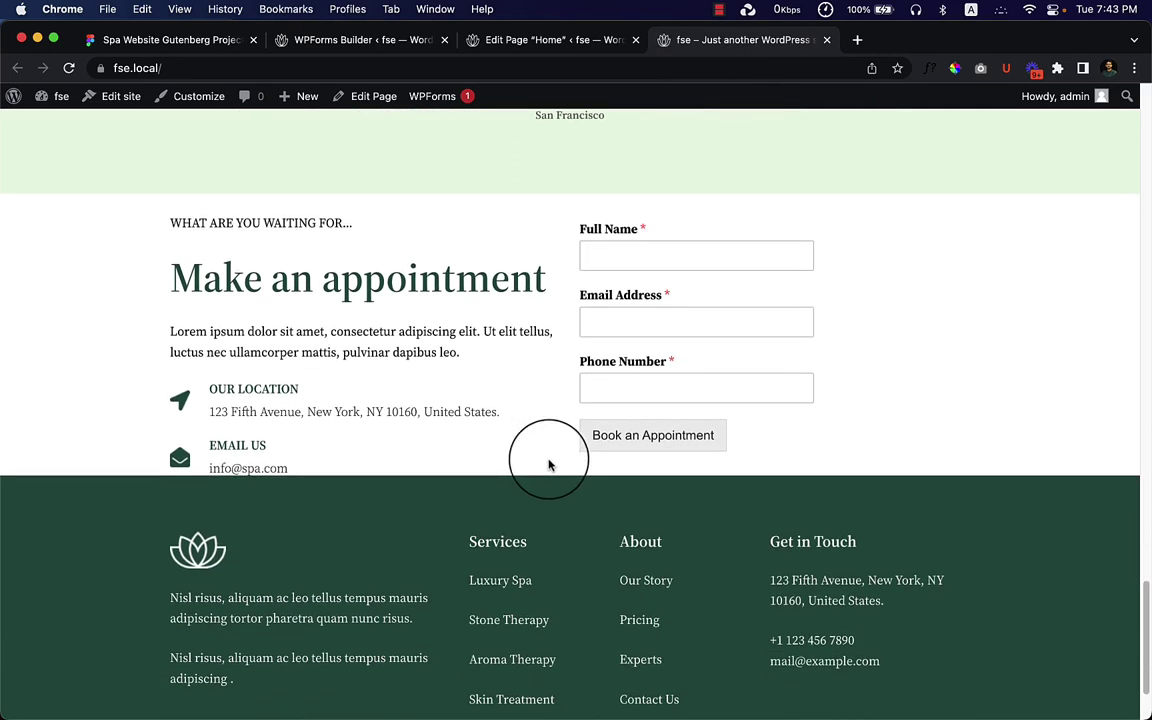
# Check the section's text colours in the Figma design, then give the Home page's "WHAT ARE YOU WAITING FOR..." paragraph the Primary text colour
pyautogui.click(118, 40)
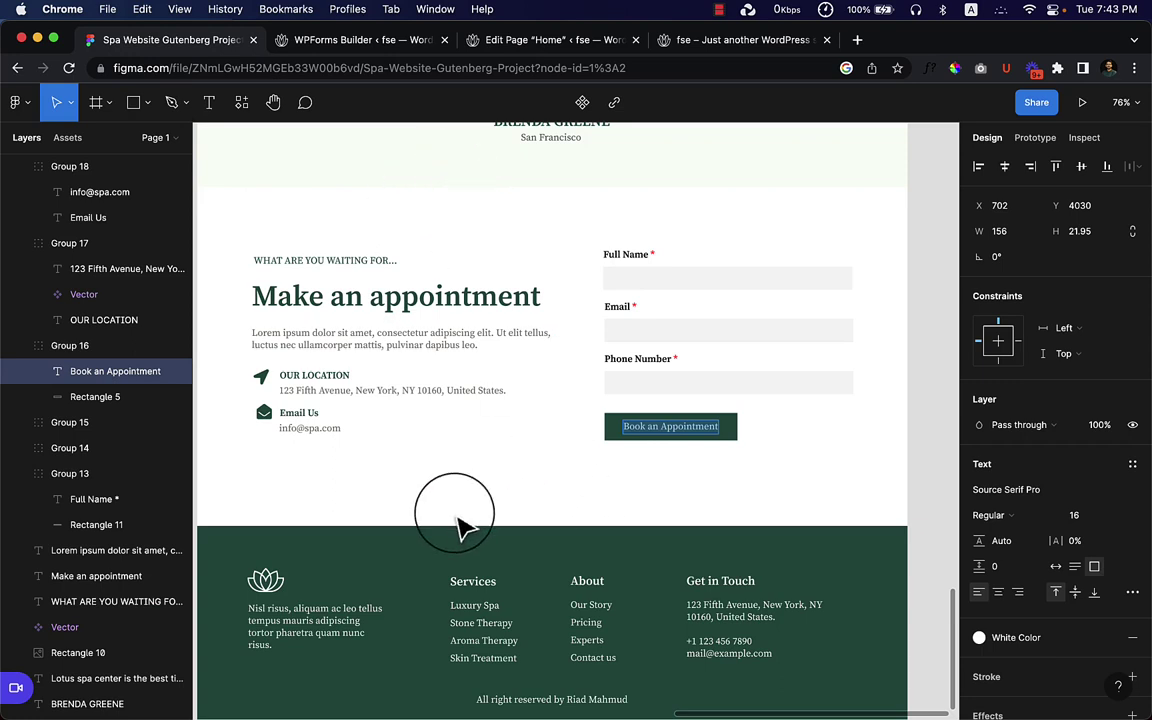
pyautogui.click(273, 259)
pyautogui.click(306, 375)
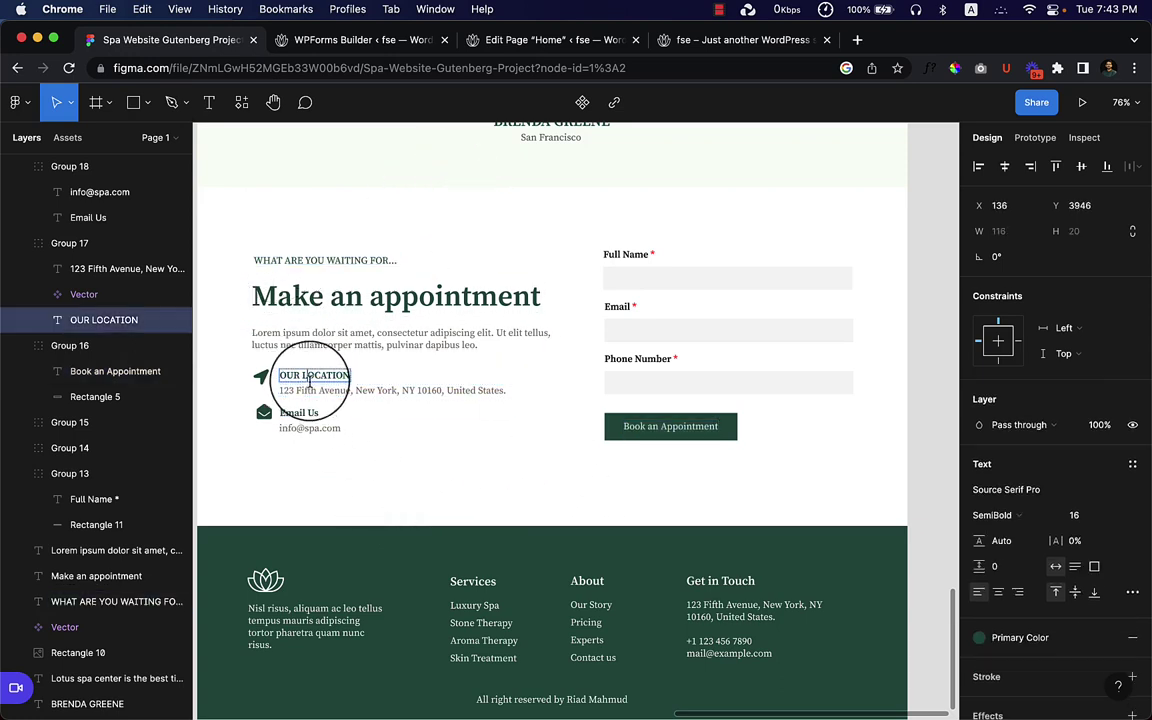
pyautogui.click(298, 413)
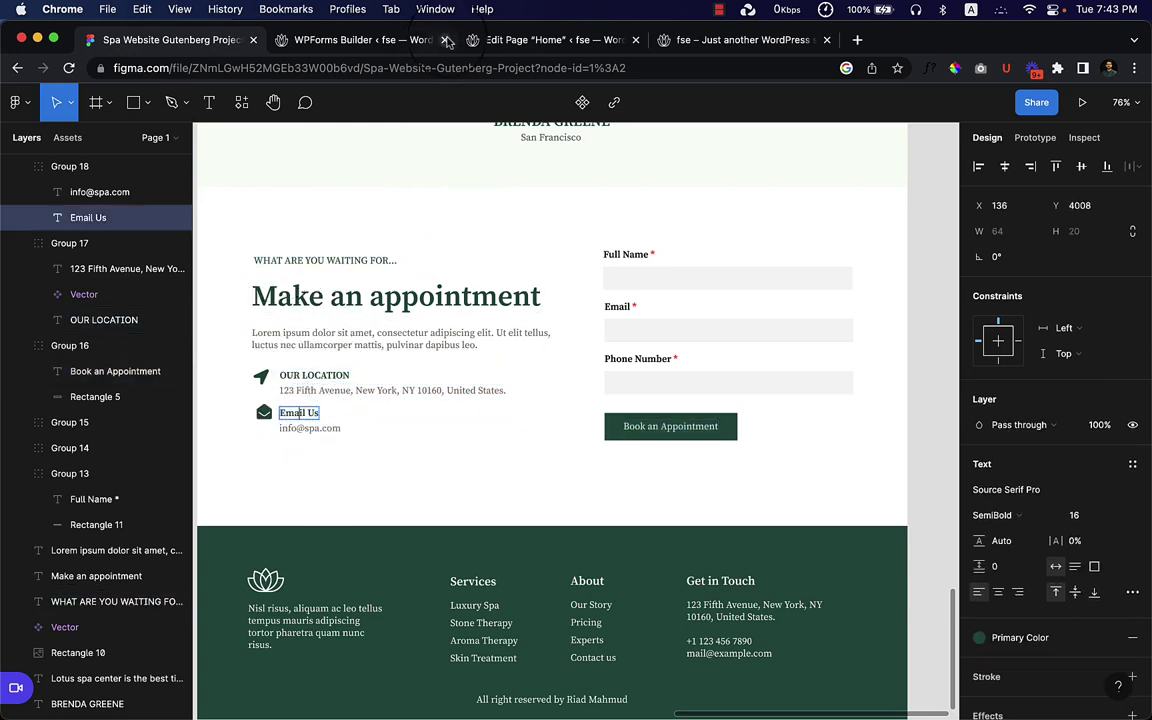
pyautogui.click(505, 40)
pyautogui.click(278, 333)
pyautogui.click(277, 342)
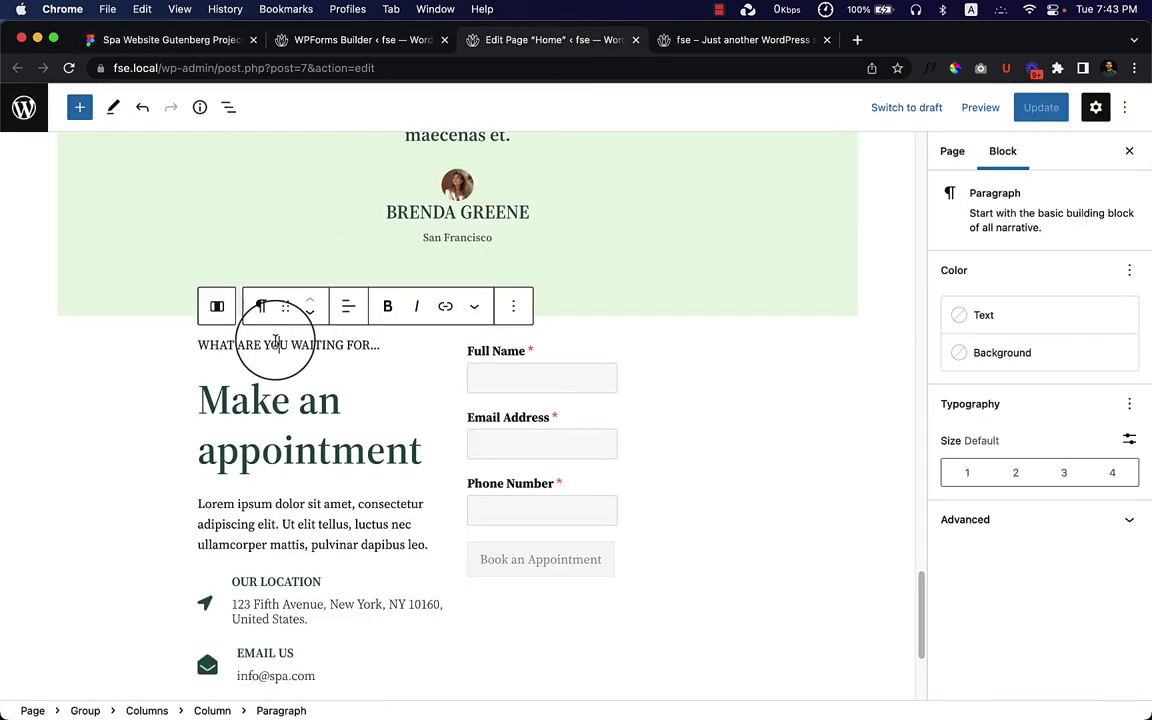
pyautogui.click(986, 317)
pyautogui.click(771, 399)
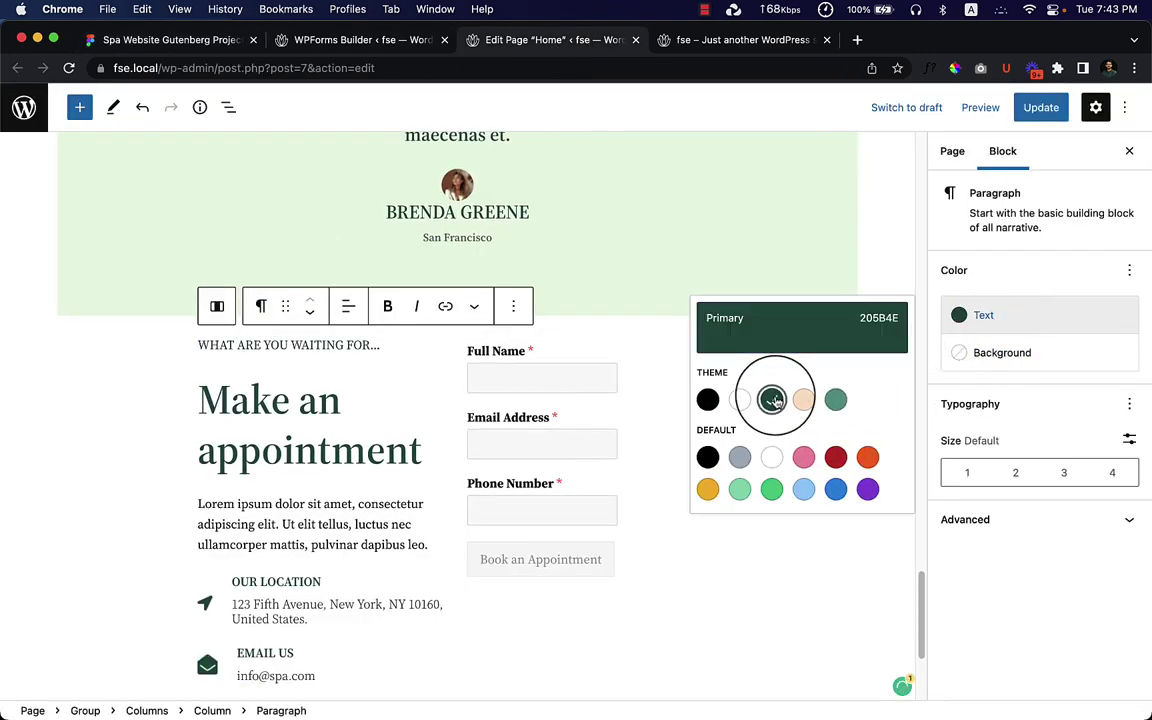
# Unlink the padding of the appointment section's group and set it to 120 px top and 100 px bottom
pyautogui.click(527, 654)
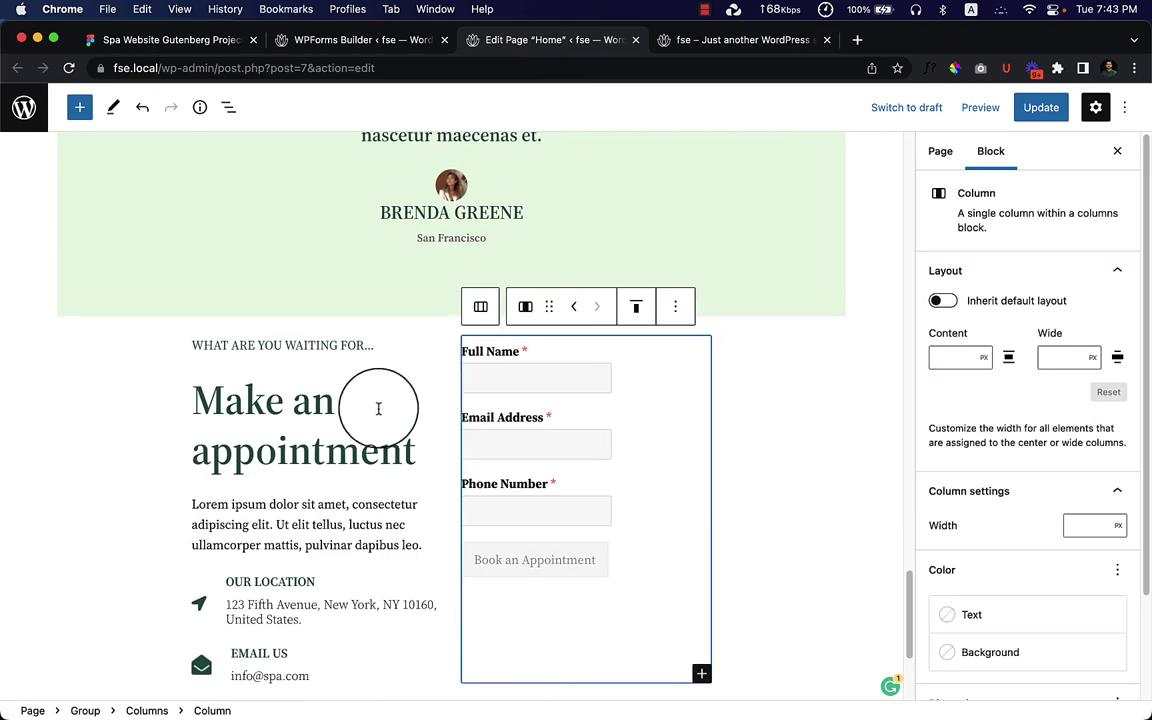
pyautogui.click(230, 108)
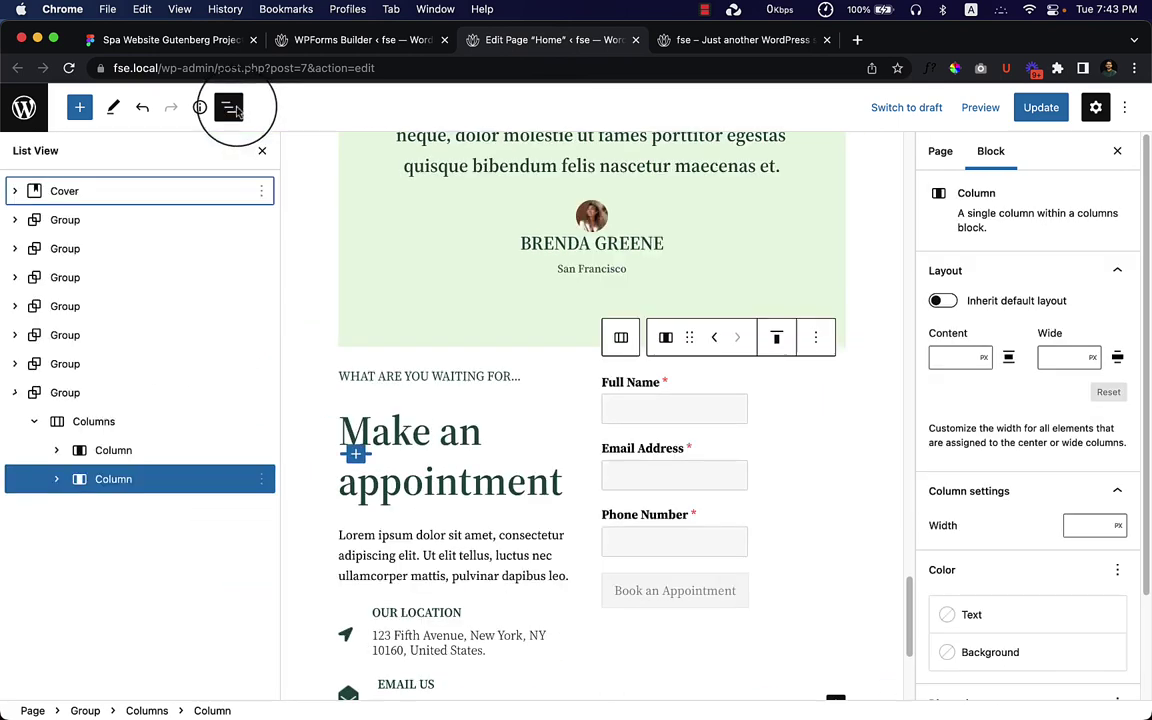
pyautogui.click(125, 396)
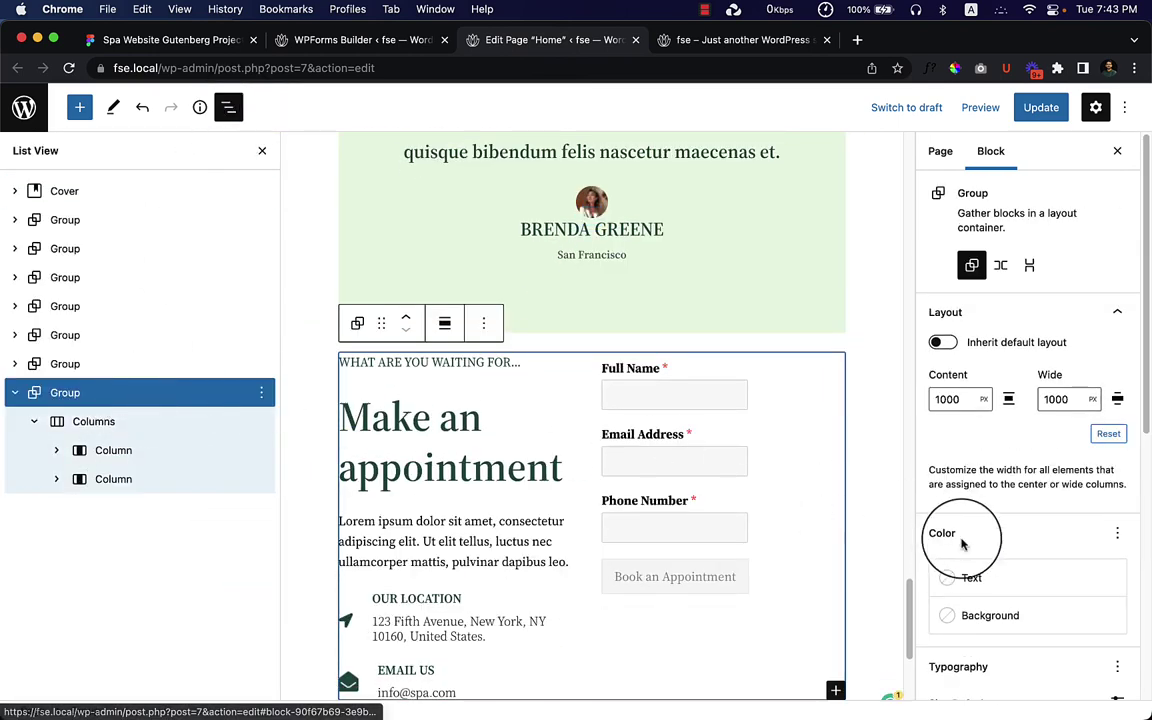
pyautogui.scroll(-5, 1054, 577)
pyautogui.scroll(-5, 1054, 577)
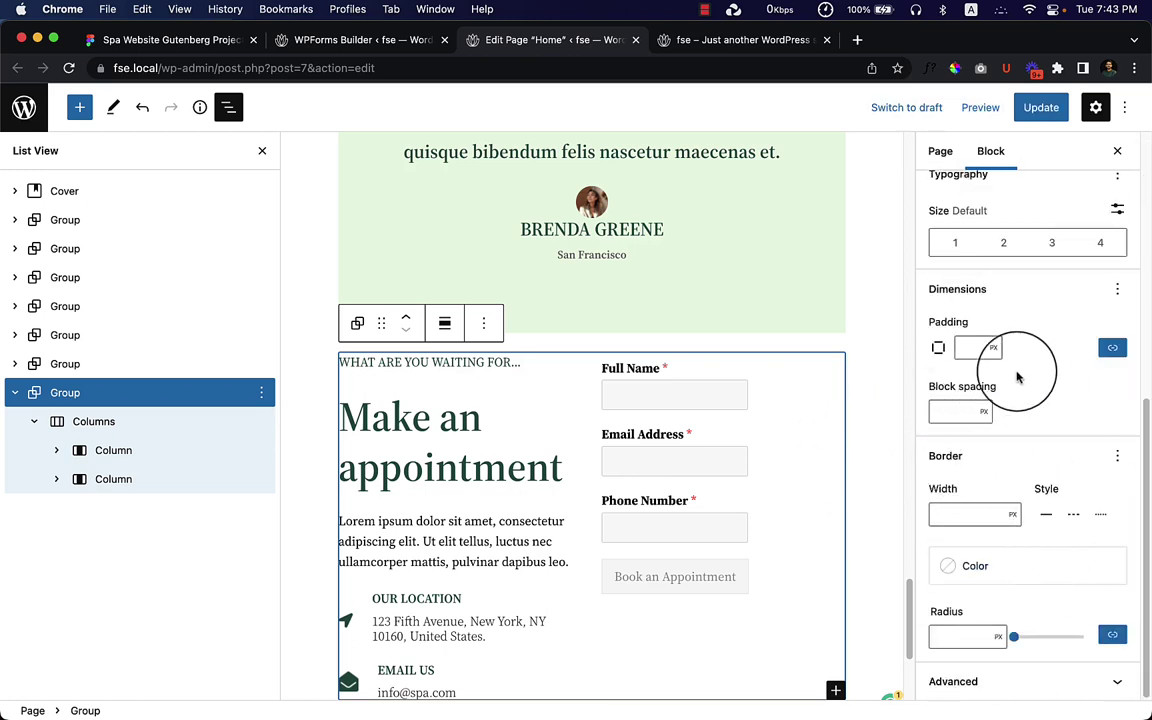
pyautogui.click(1117, 289)
pyautogui.click(1041, 291)
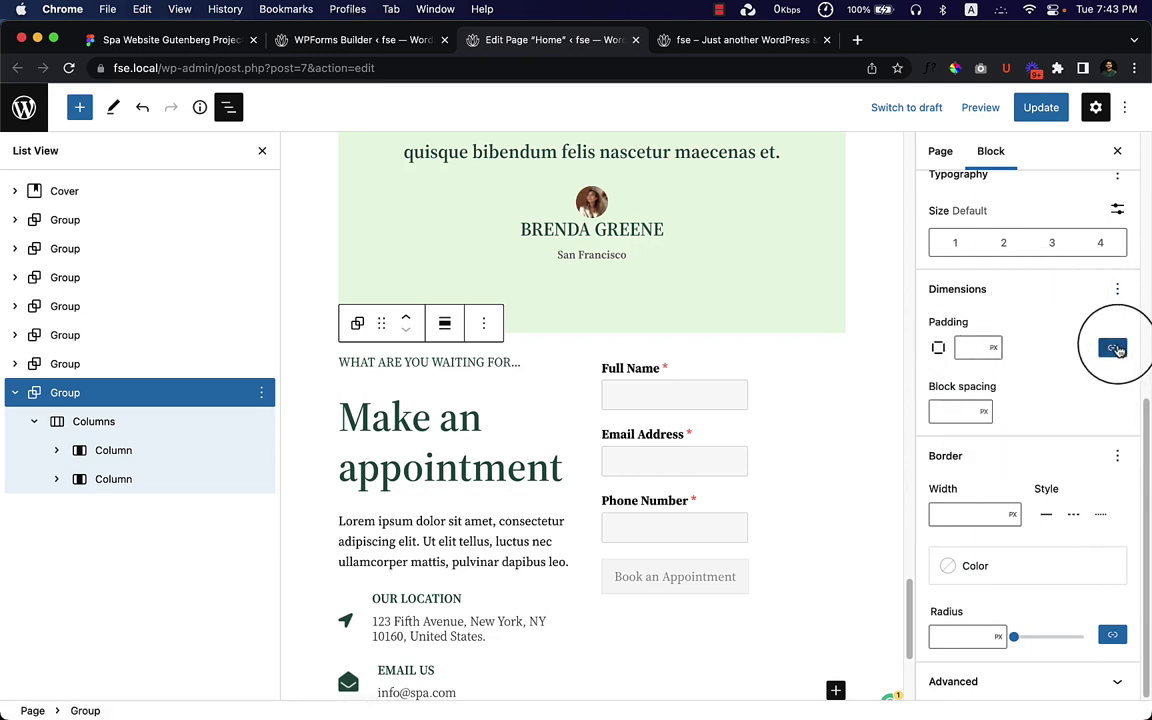
pyautogui.click(1117, 348)
pyautogui.click(951, 378)
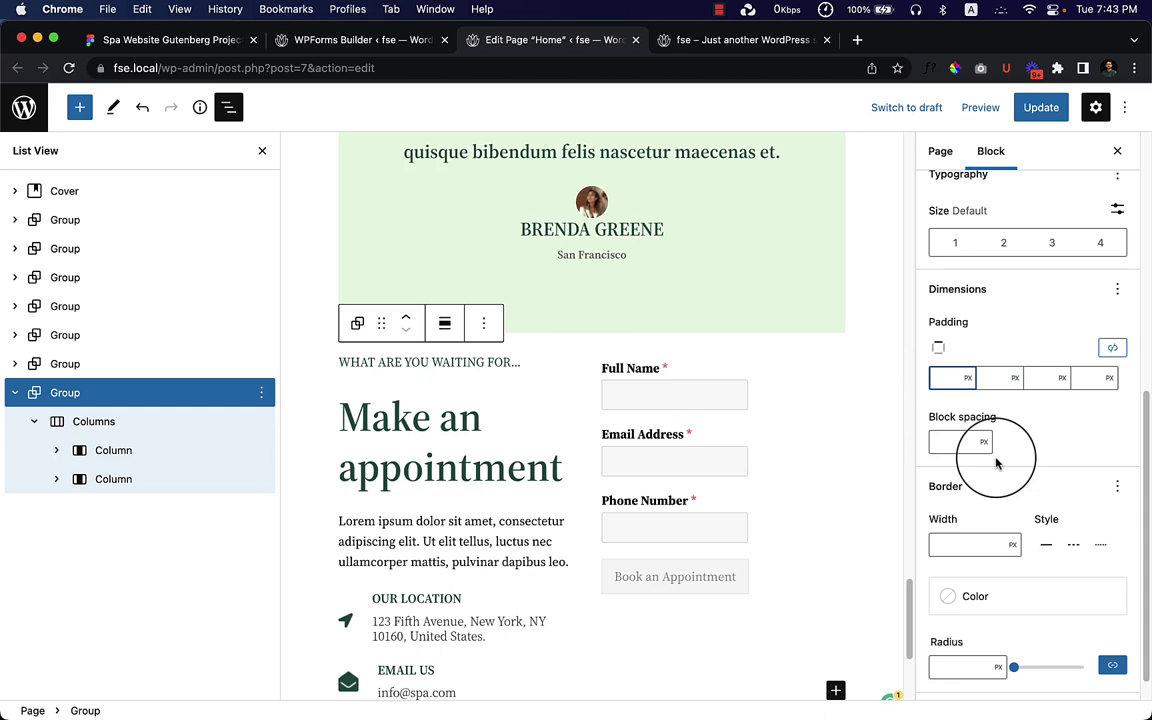
pyautogui.write('120')
pyautogui.press('Tab')
pyautogui.press('Tab')
pyautogui.press('Tab')
pyautogui.press('Tab')
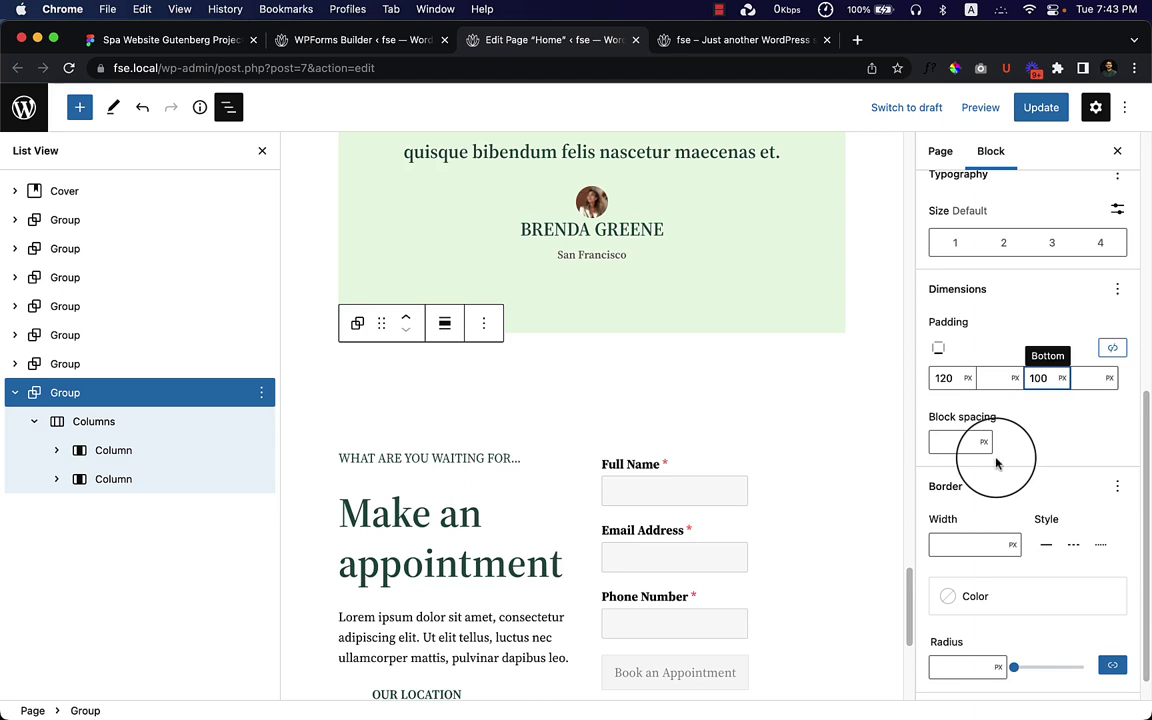
# Update the Home page and reload the live site to check the spacing around the appointment section
pyautogui.click(1038, 107)
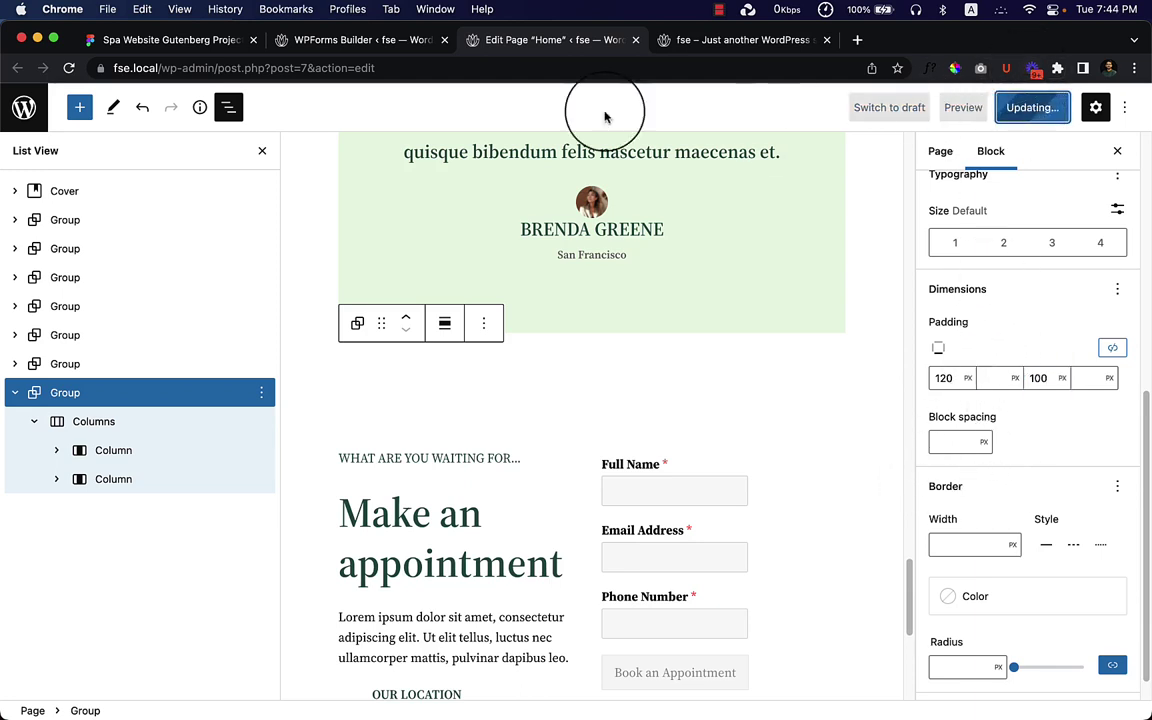
pyautogui.click(700, 40)
pyautogui.rightClick(888, 229)
pyautogui.click(915, 275)
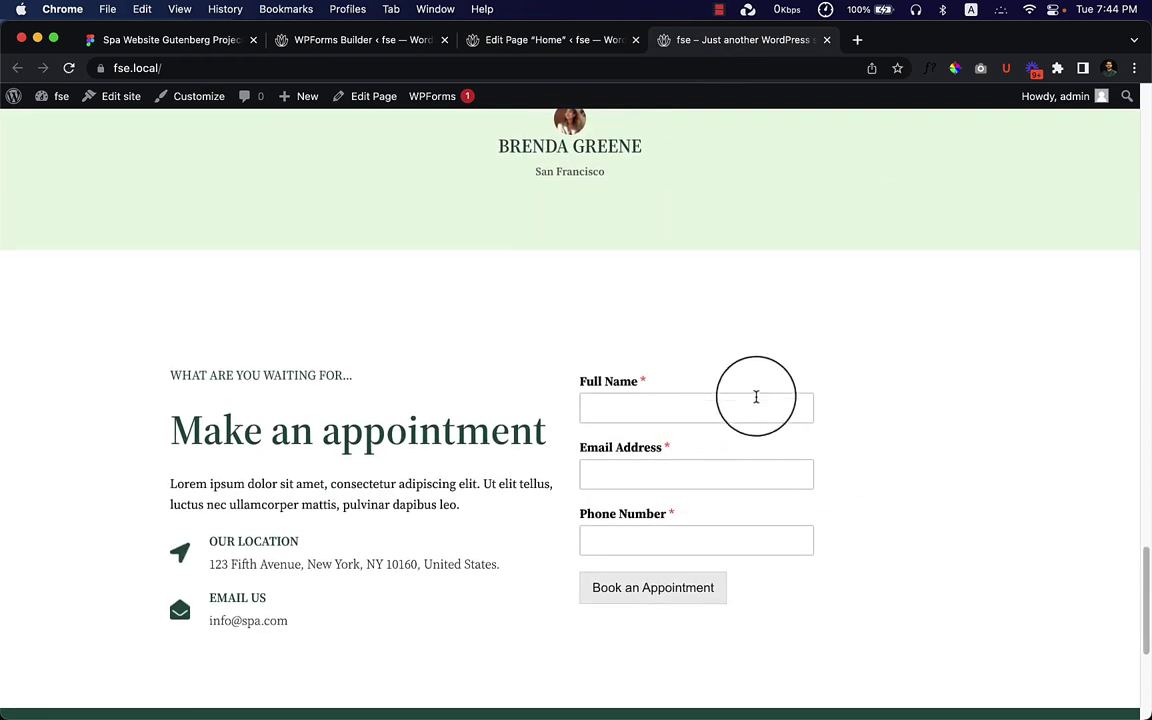
pyautogui.scroll(-3, 841, 530)
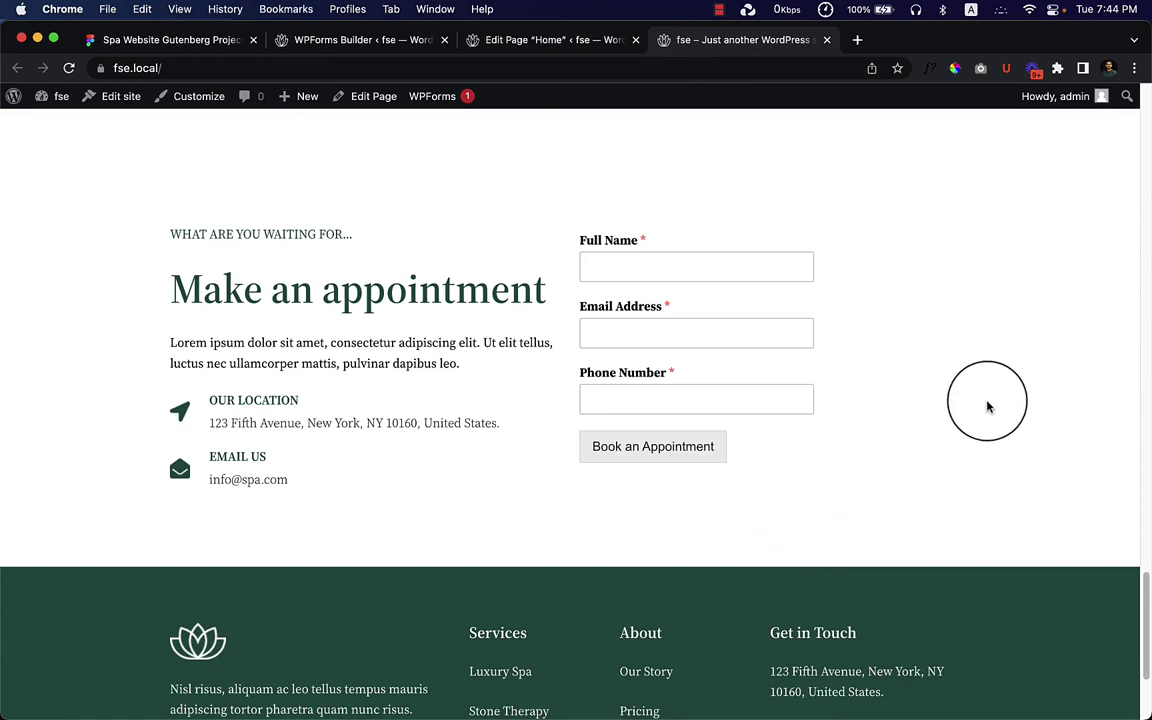
# Compare the form with the Figma design, then set the Full Name field's size to Large in the WPForms builder
pyautogui.click(170, 40)
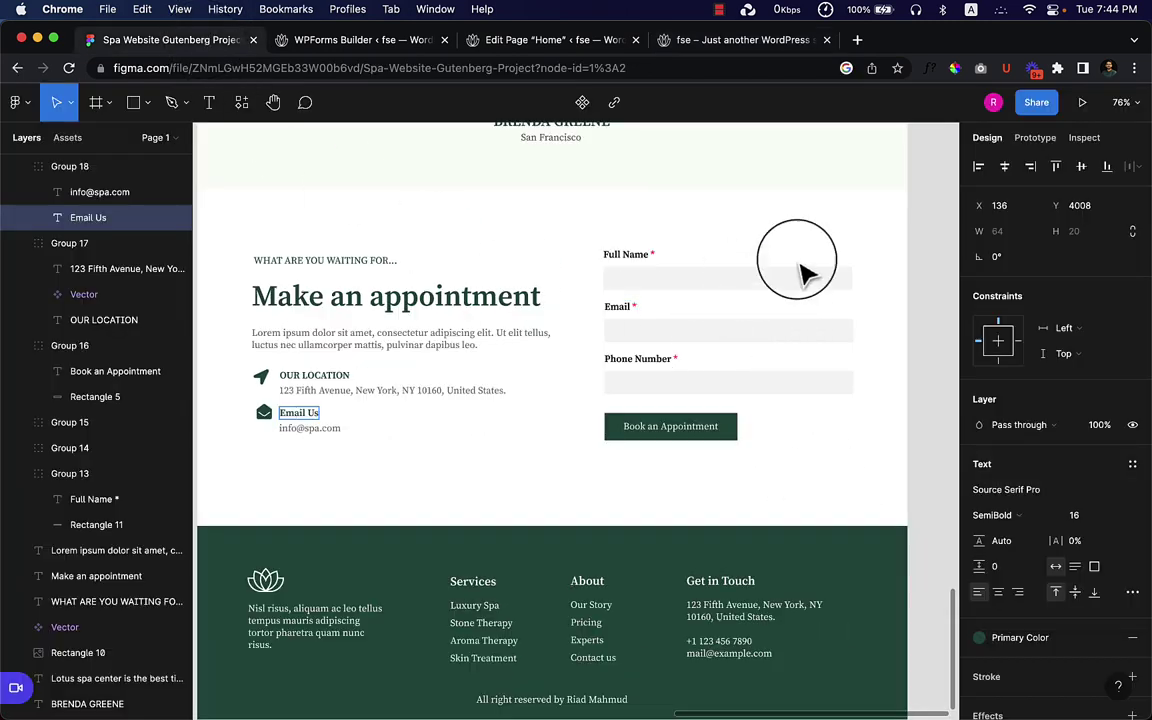
pyautogui.click(398, 44)
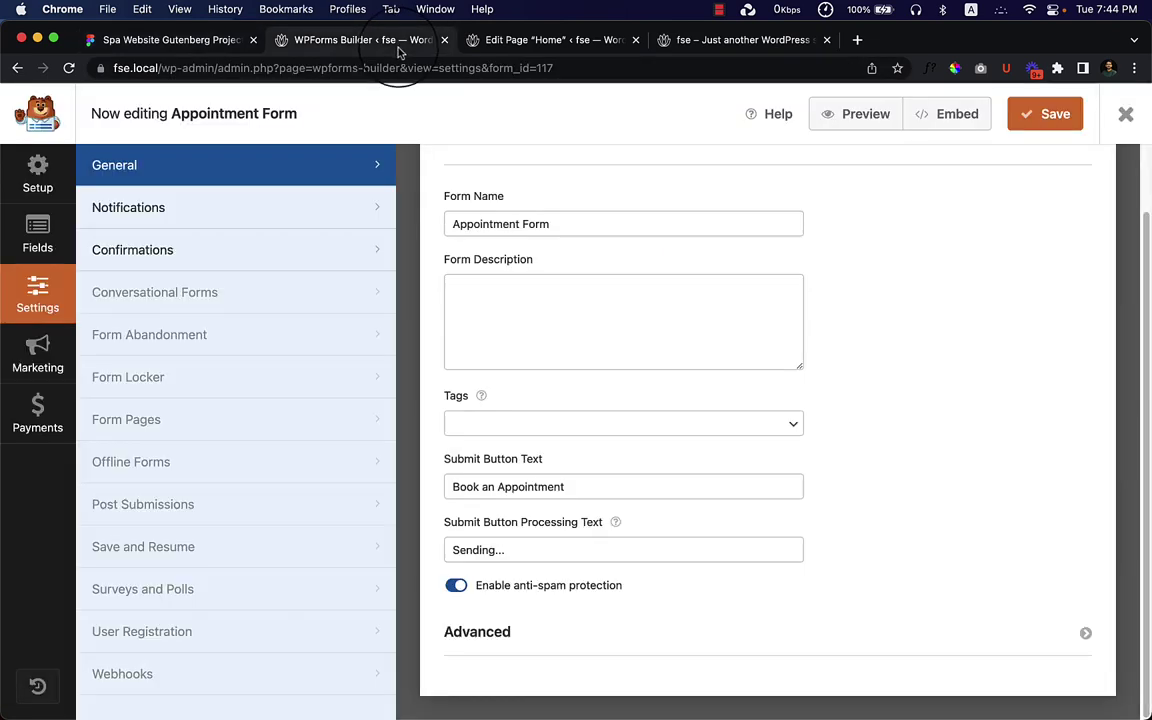
pyautogui.click(38, 238)
pyautogui.click(543, 280)
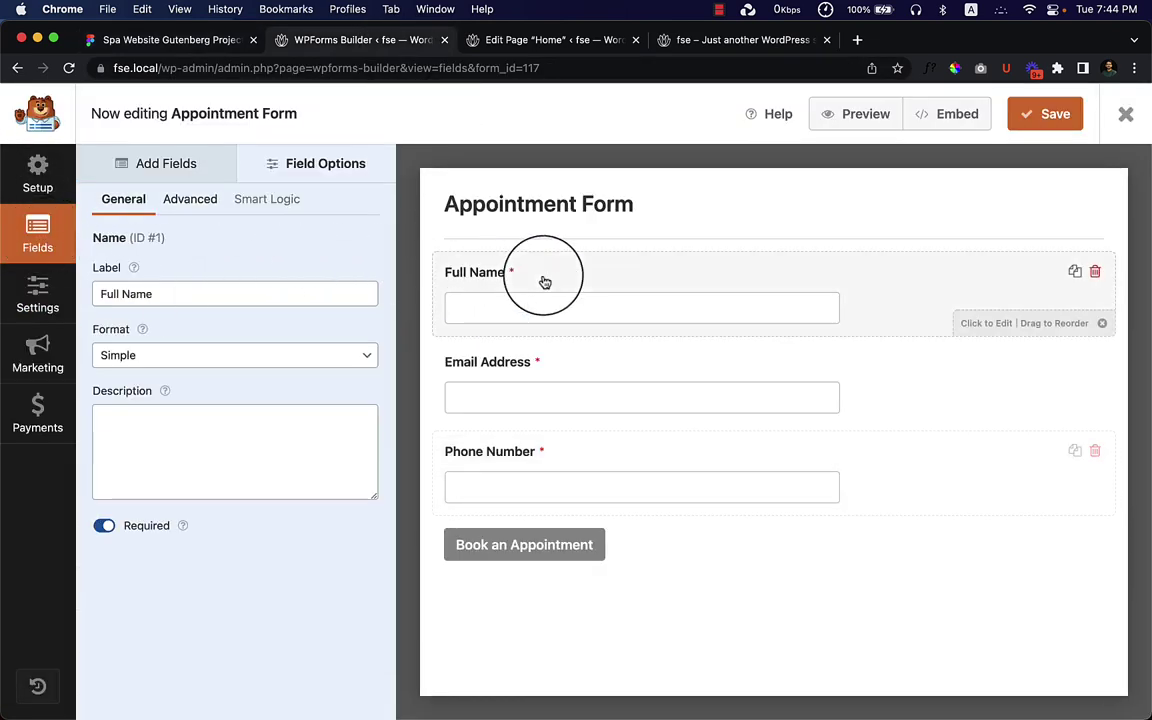
pyautogui.click(187, 200)
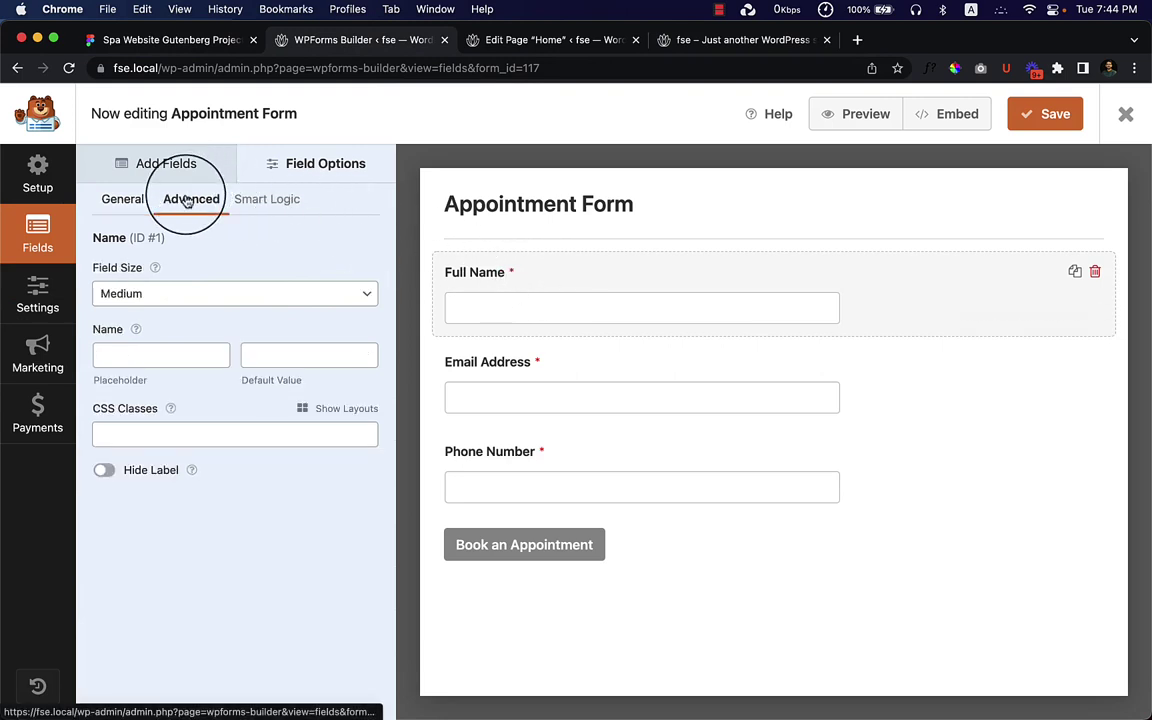
pyautogui.click(215, 300)
pyautogui.click(206, 311)
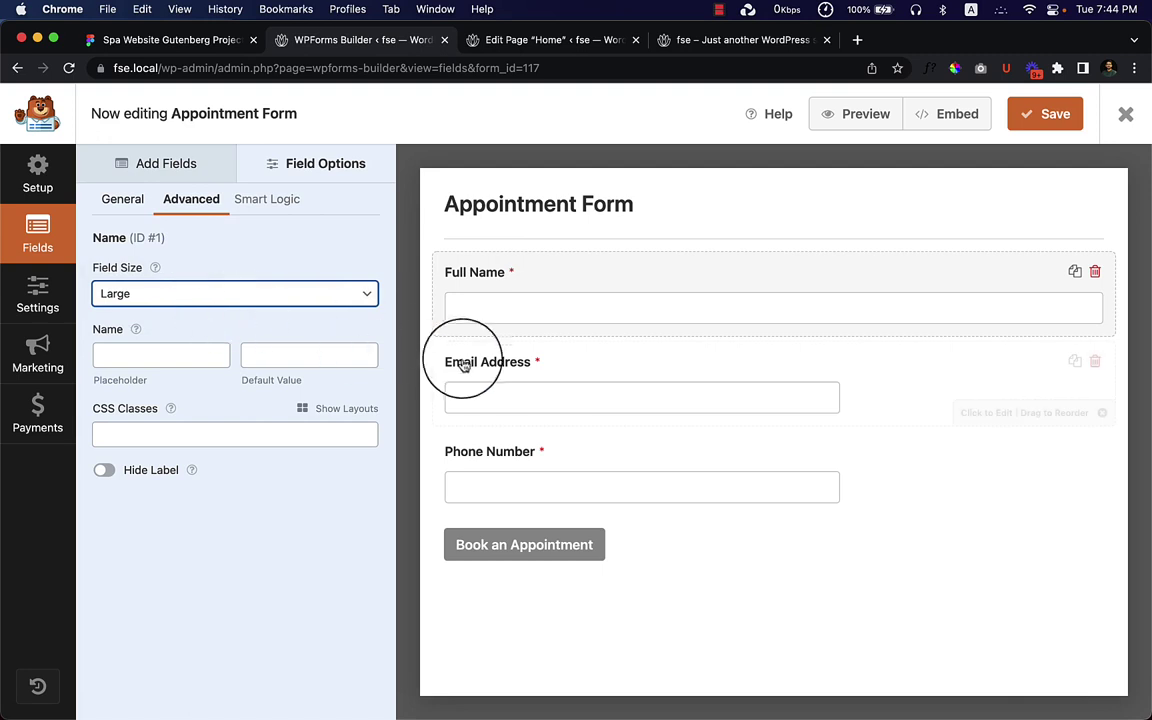
# Set the Email Address field's size to Large
pyautogui.click(532, 363)
pyautogui.click(196, 204)
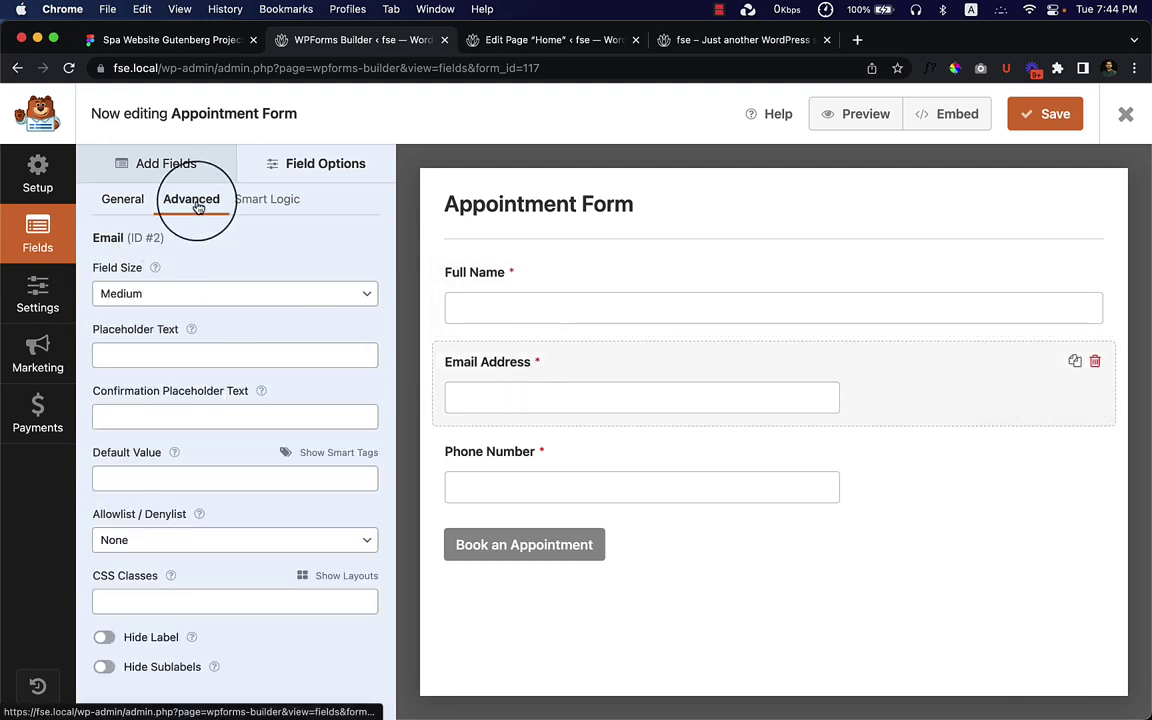
pyautogui.click(134, 294)
pyautogui.click(131, 310)
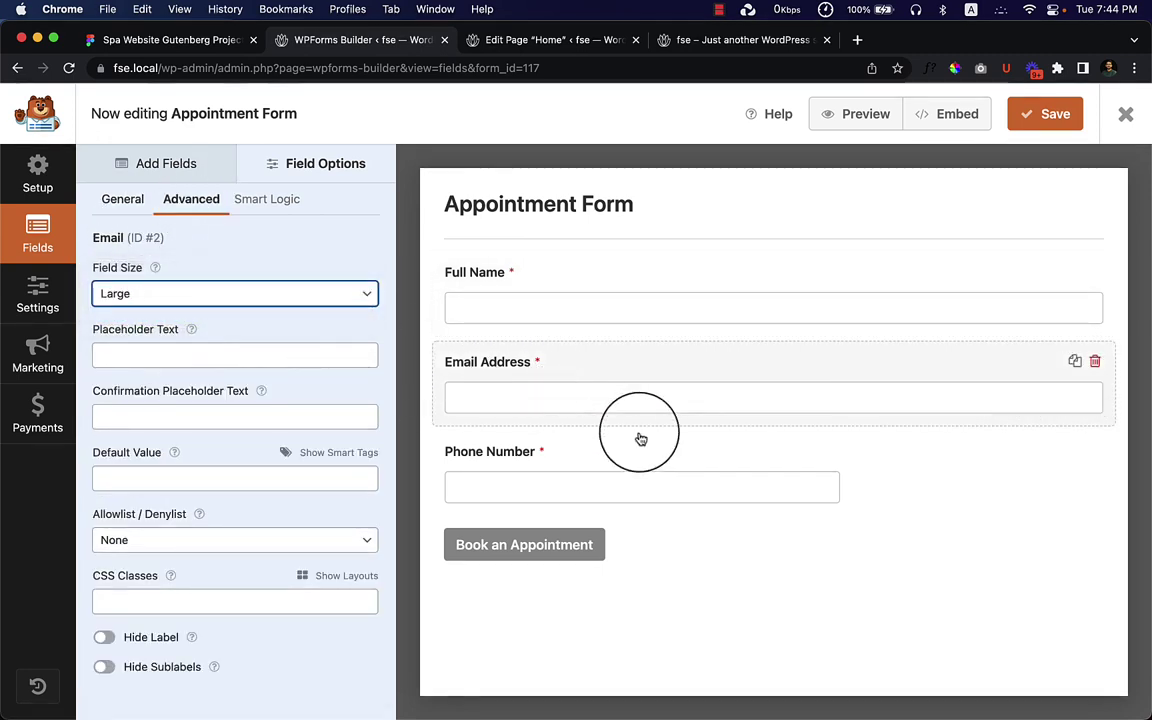
# Set the Phone Number field's size to Large and save the Appointment Form
pyautogui.click(699, 455)
pyautogui.click(185, 201)
pyautogui.click(165, 291)
pyautogui.click(125, 311)
pyautogui.click(1058, 118)
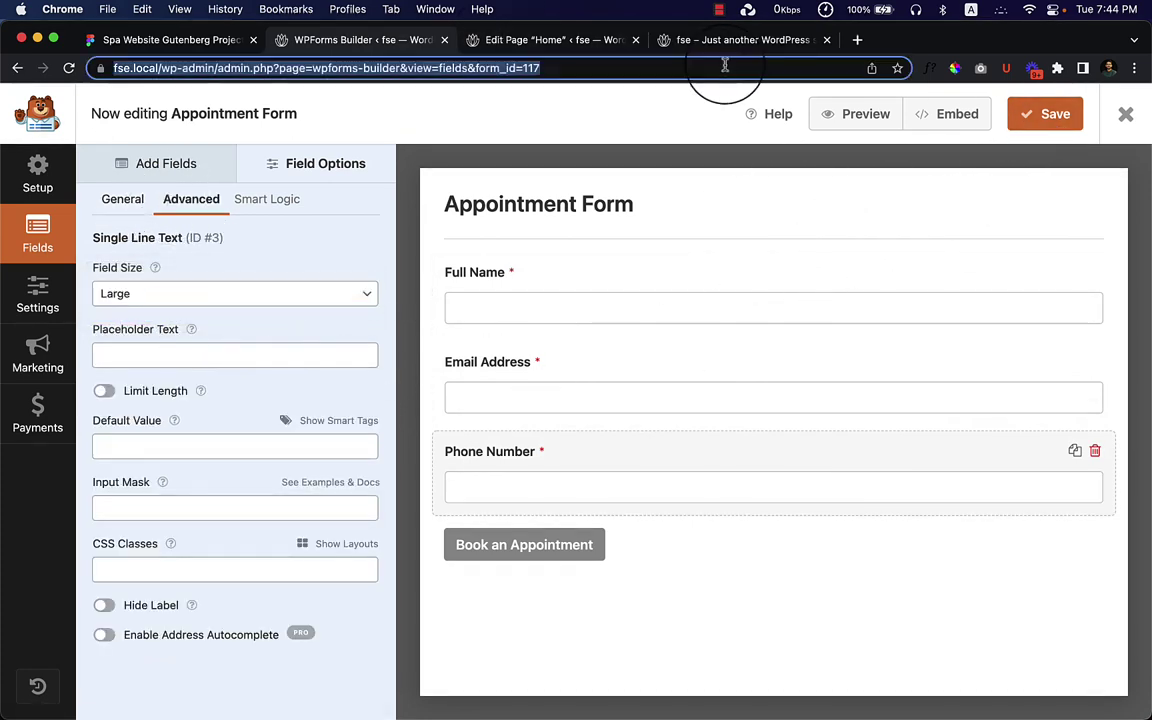
# Reload the live Home page and examine the appointment form's field widths and the footer below it
pyautogui.click(720, 40)
pyautogui.rightClick(518, 193)
pyautogui.click(547, 241)
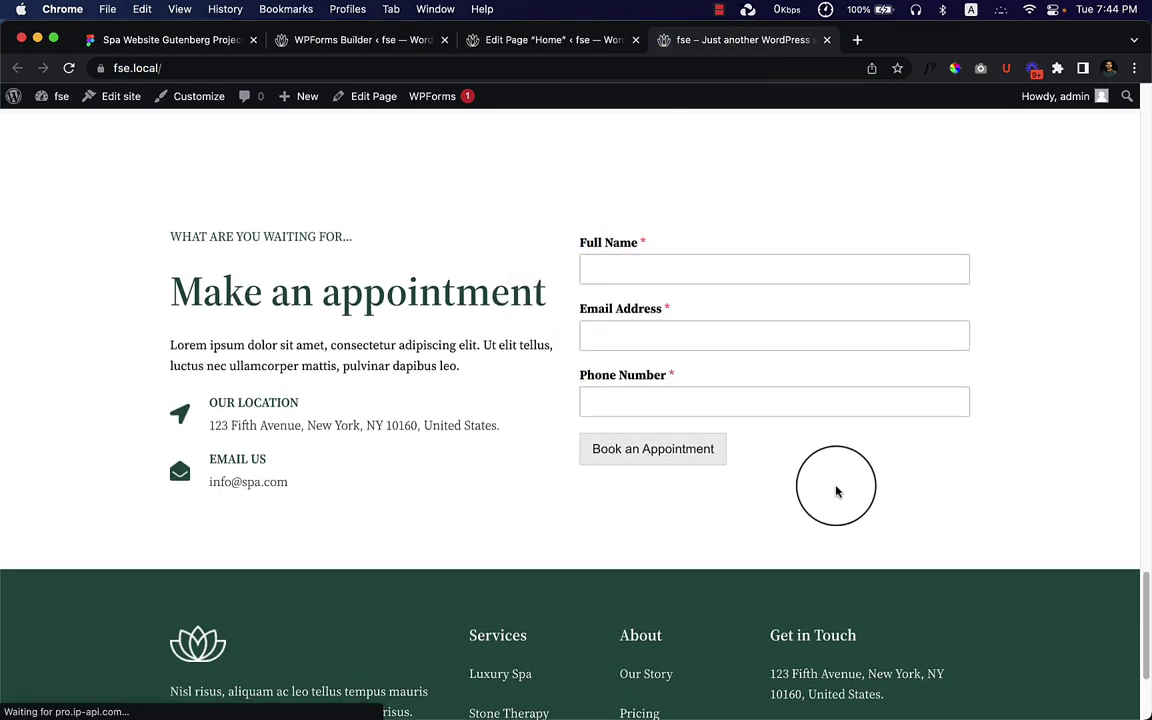
pyautogui.scroll(3, 835, 491)
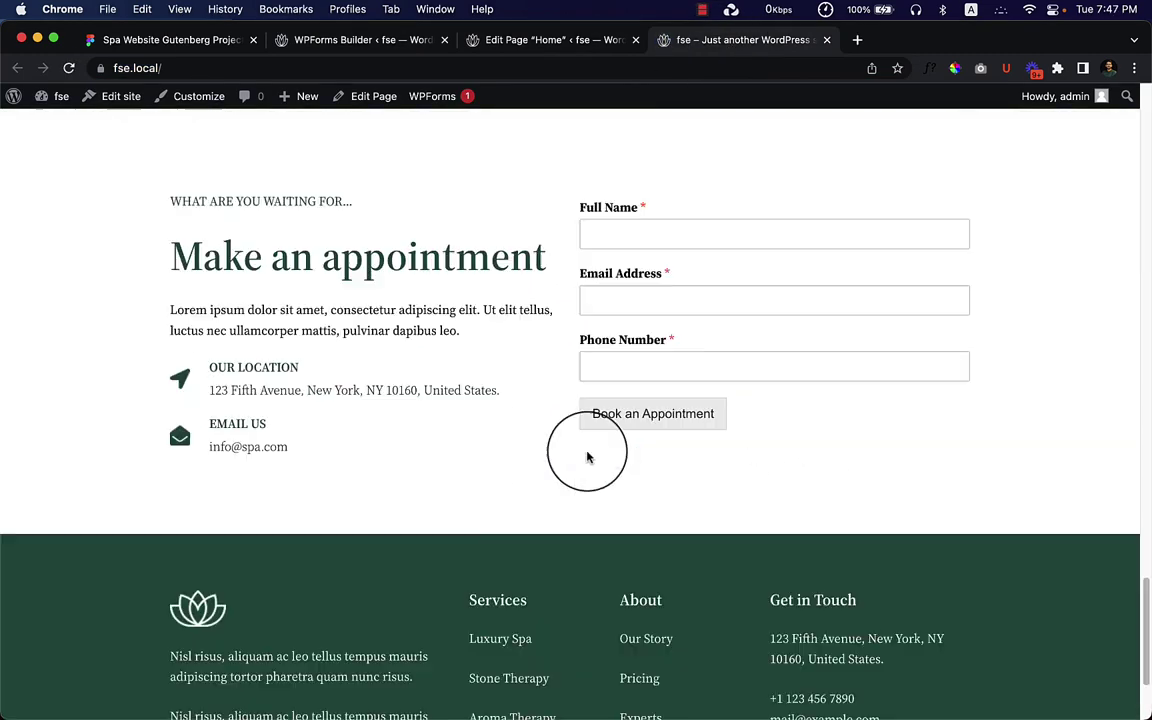
pyautogui.scroll(-1, 587, 457)
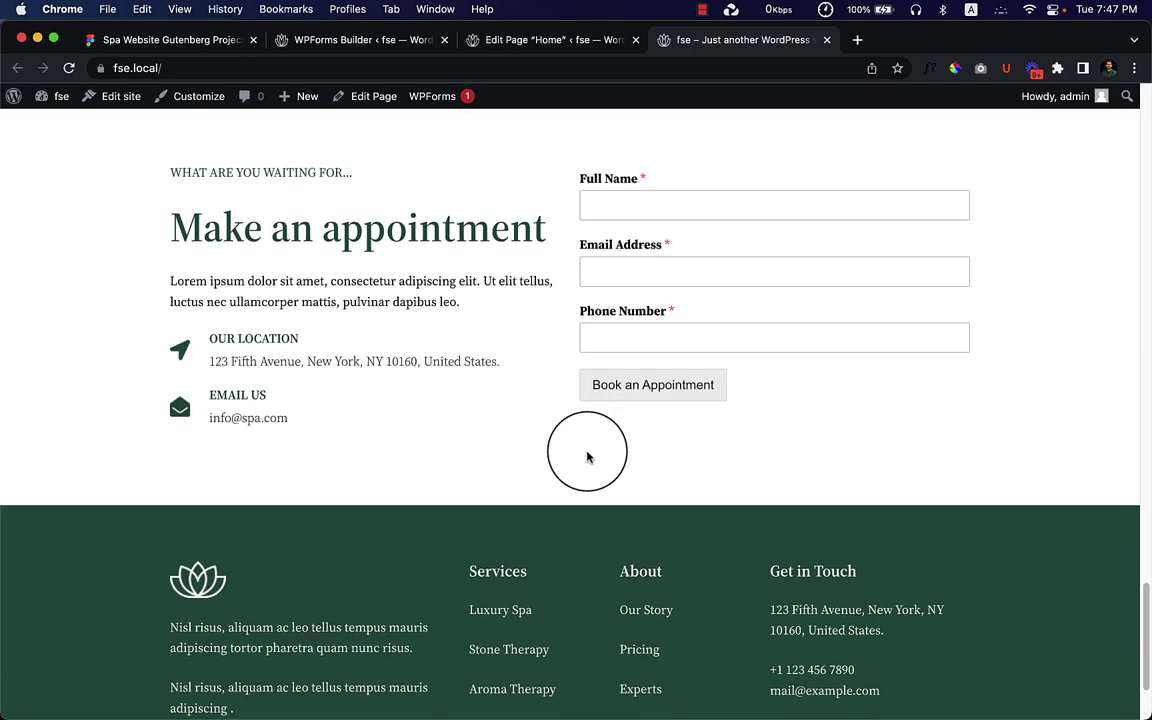
pyautogui.scroll(-3, 590, 457)
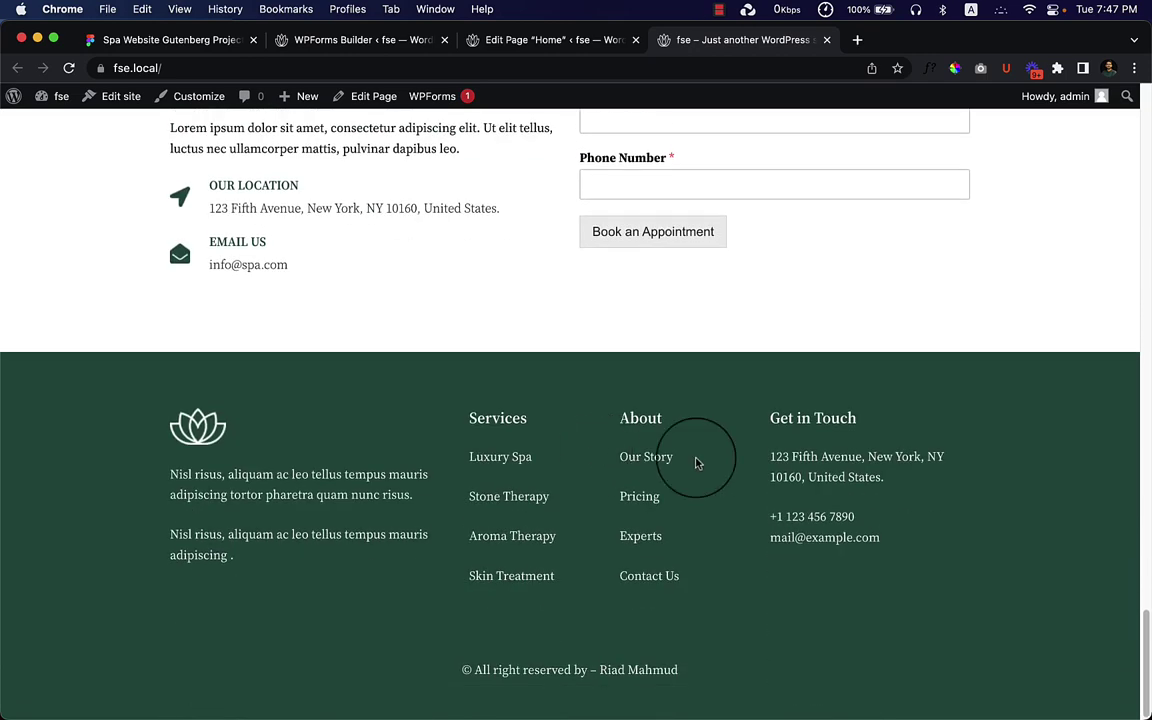
# Open the live site's Blog and About pages to check how their headers and content display
pyautogui.scroll(20, 697, 463)
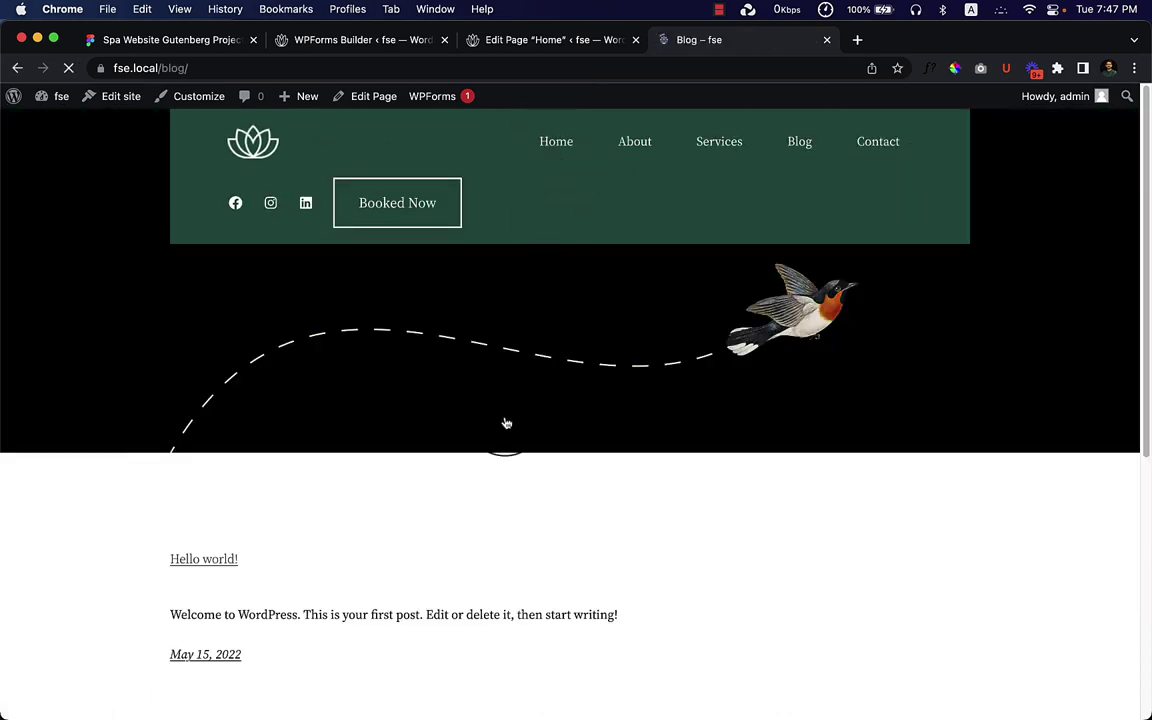
pyautogui.scroll(-5, 504, 419)
pyautogui.scroll(5, 505, 420)
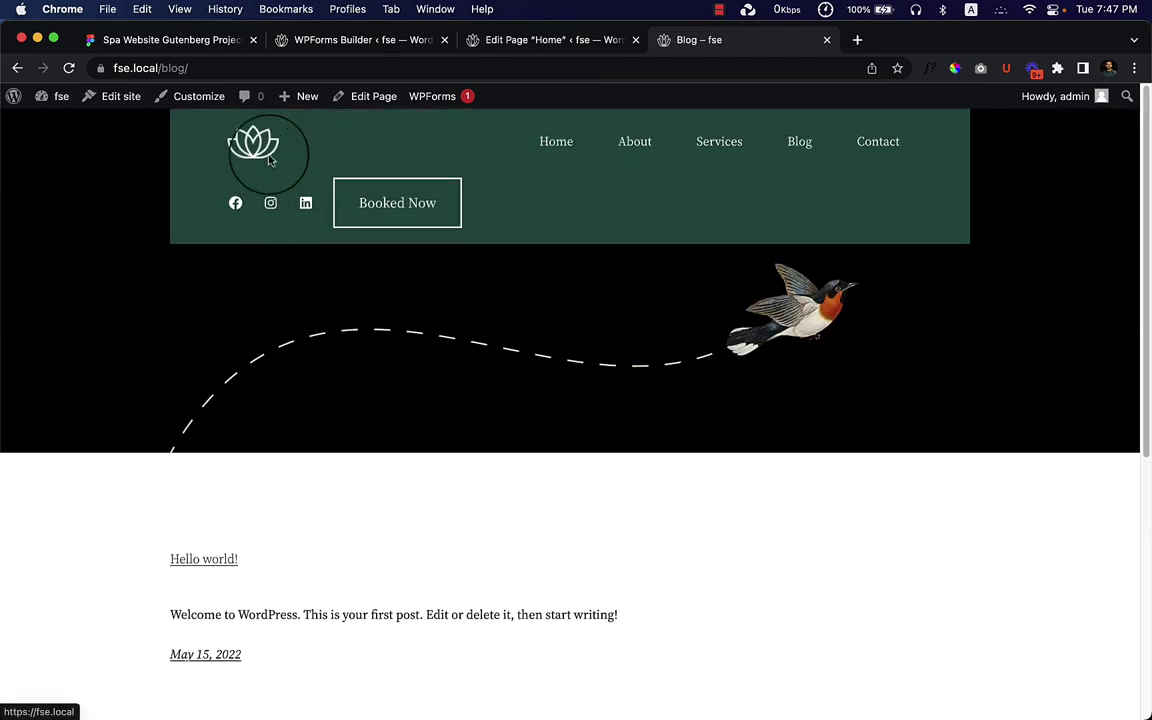
pyautogui.click(636, 142)
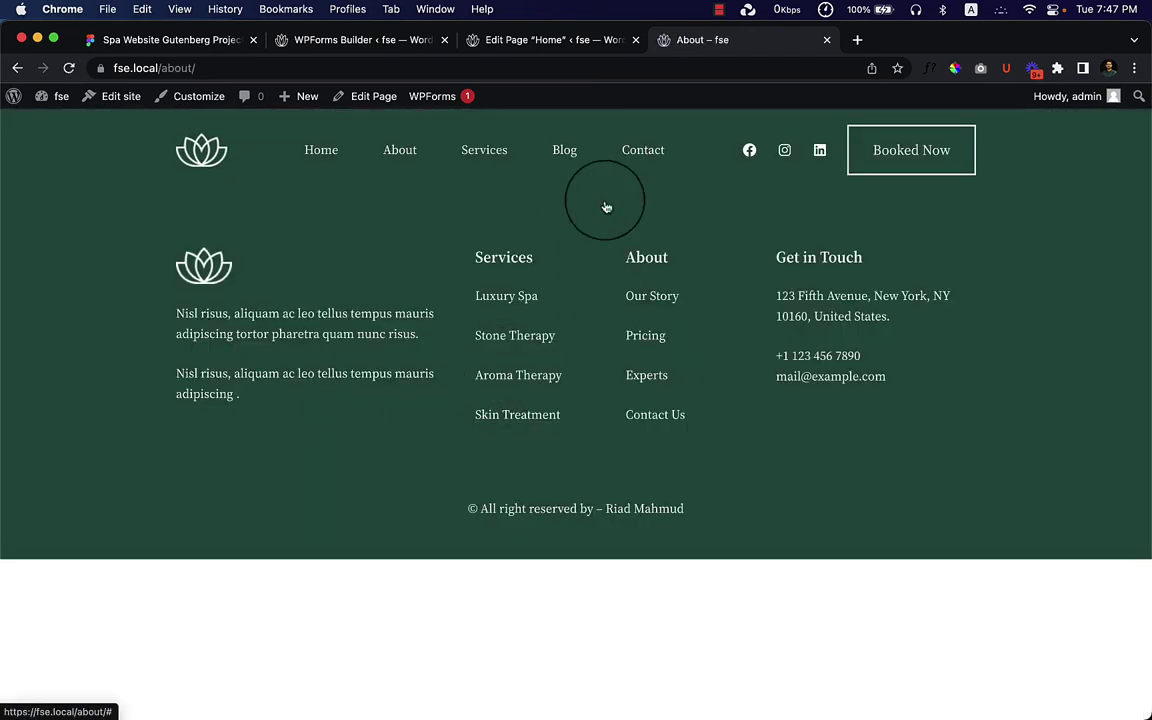